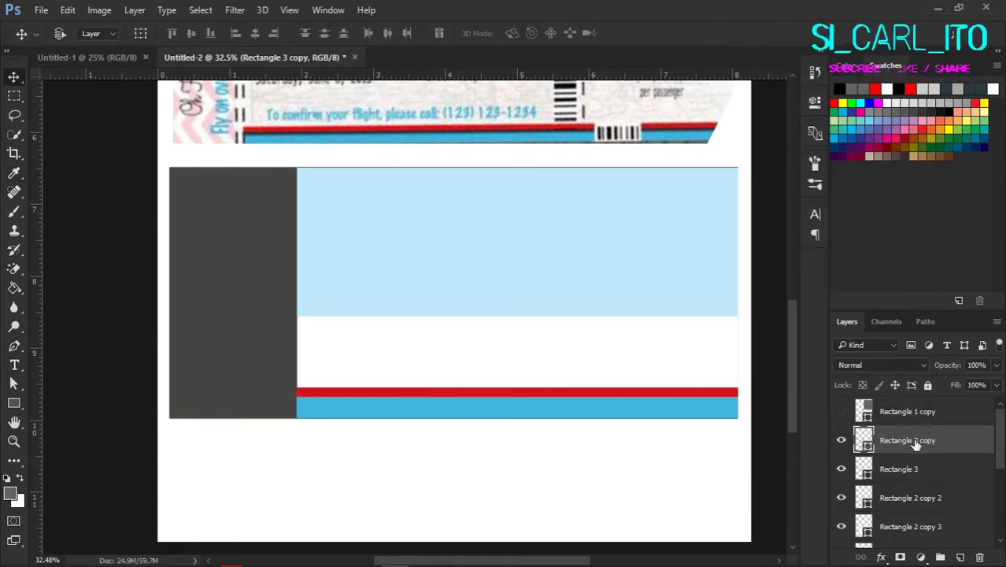
Step: Open File Explorer and go to the Downloads > background images folder
scroll(594, 396, "down", 3)
key("alt+Tab")
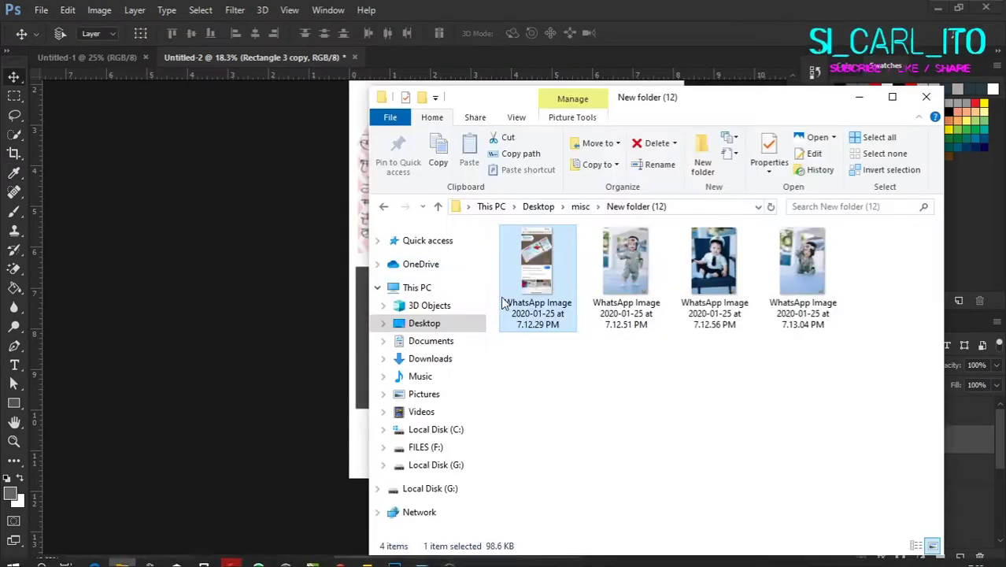
key("super+e")
left_click(441, 275)
left_click(443, 196)
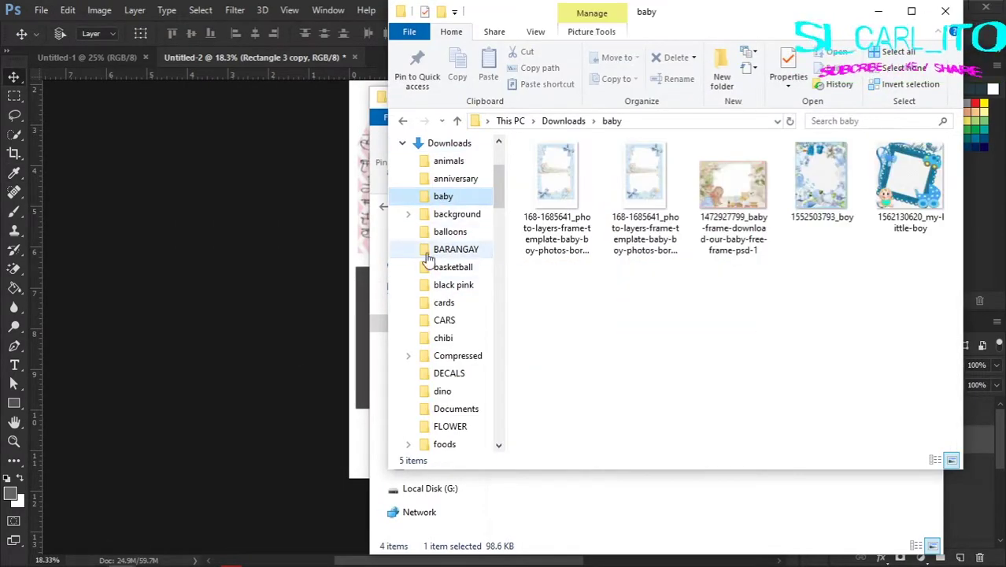
left_click(456, 214)
Step: Look through the background images, then start a new Google search in Opera
scroll(703, 280, "down", 6)
scroll(703, 280, "up", 8)
mouse_move(228, 557)
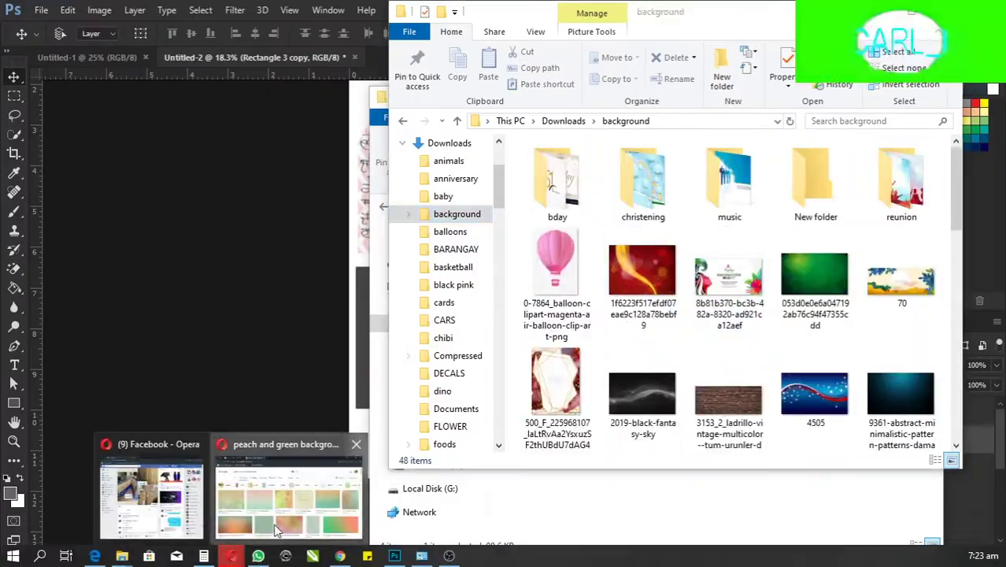
left_click(281, 506)
left_click(389, 134)
Step: Search Google Images for 'zig zag blue'
type("ZIGZIAG")
key("BackSpace")
key("BackSpace")
key("BackSpace")
type("AG BLUE")
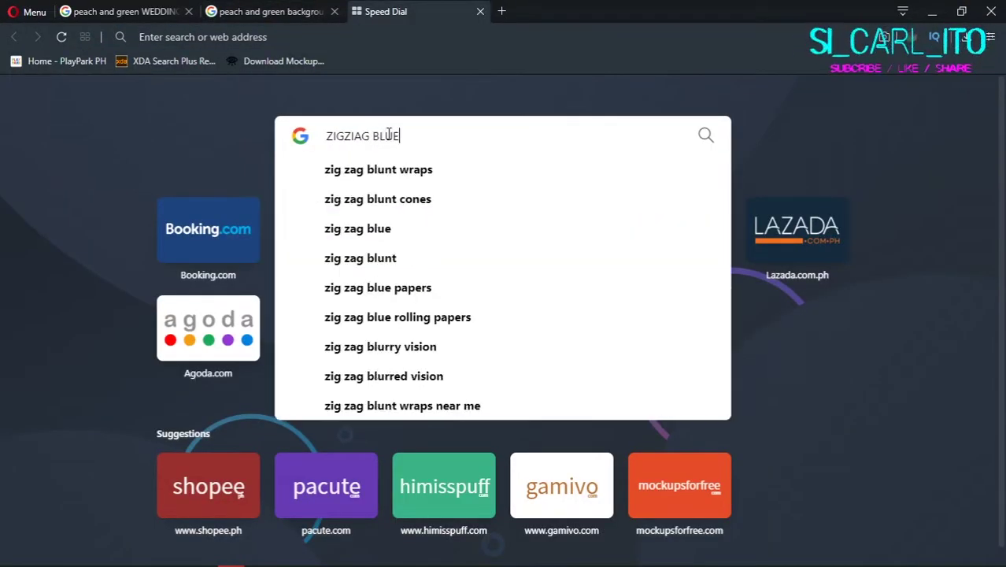
key("Return")
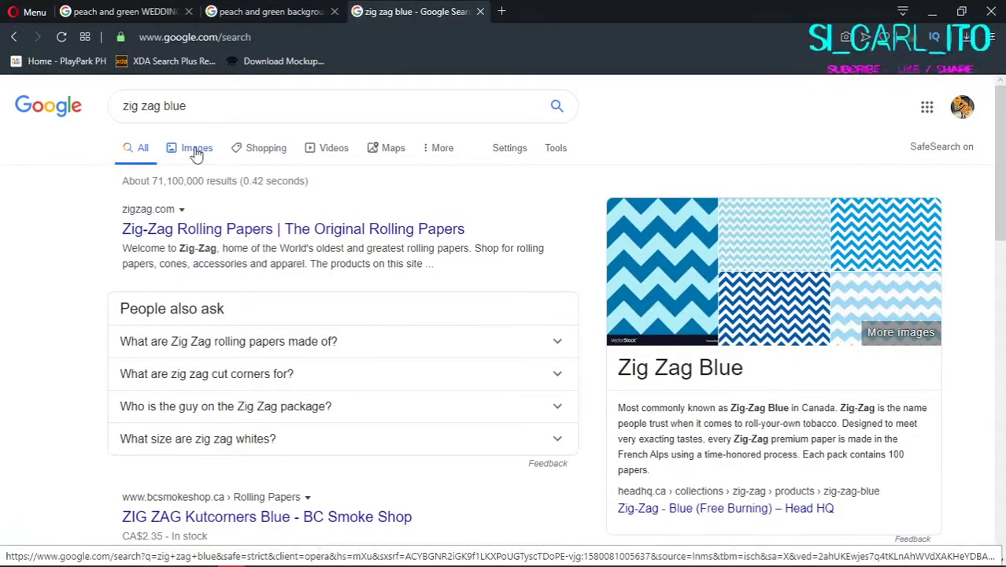
left_click(197, 150)
Step: Open the retro zig zag texture at full size and save it into Downloads\baby
left_click(494, 342)
scroll(370, 321, "down", 10)
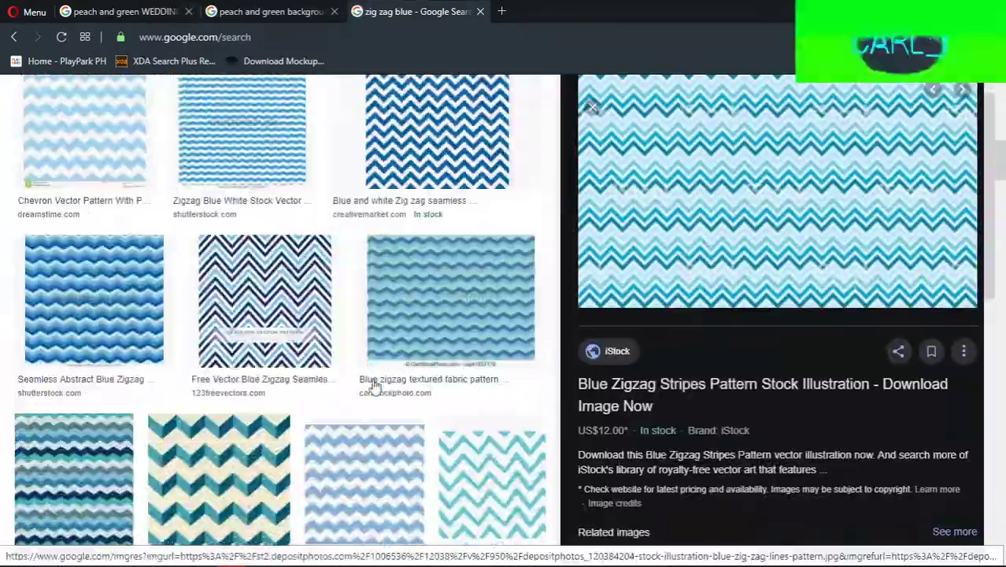
scroll(263, 389, "down", 10)
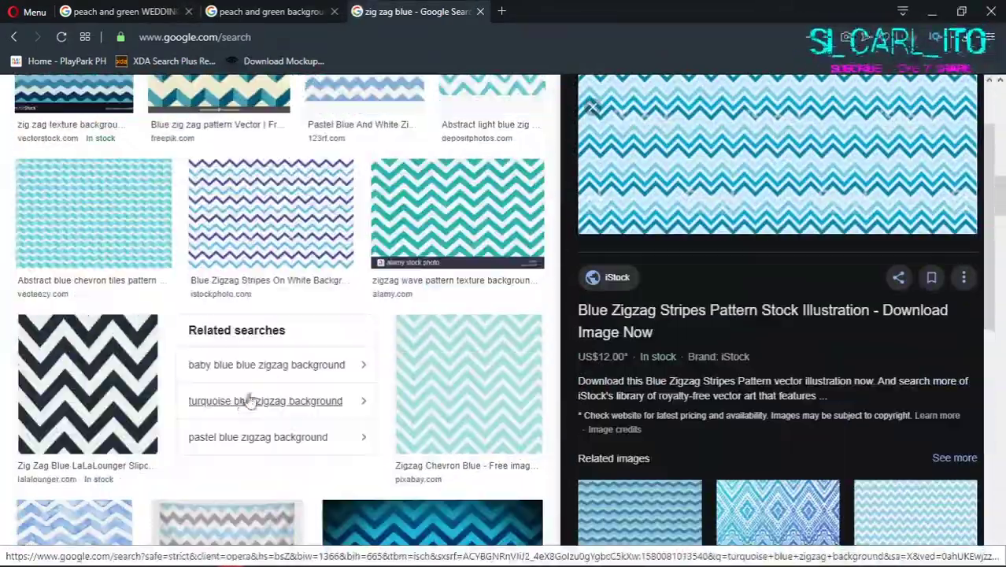
scroll(331, 364, "up", 3)
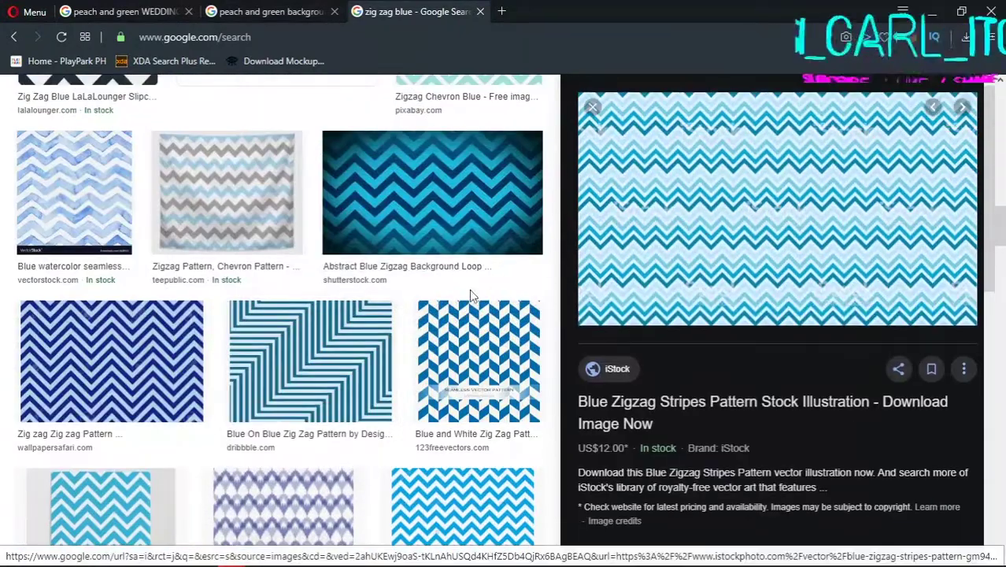
scroll(472, 292, "down", 6)
left_click(73, 189)
left_click(810, 337)
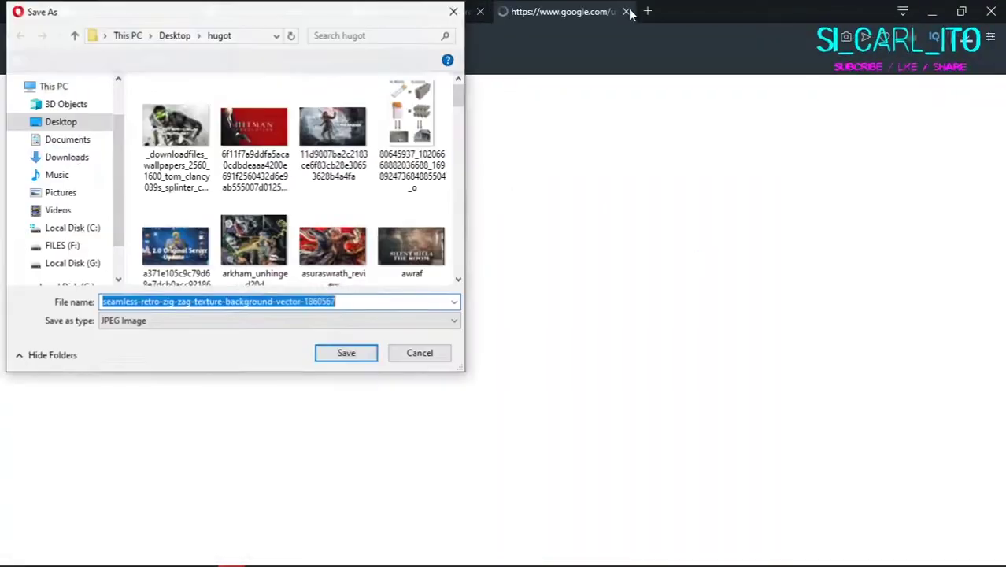
left_click(24, 157)
left_click(60, 133)
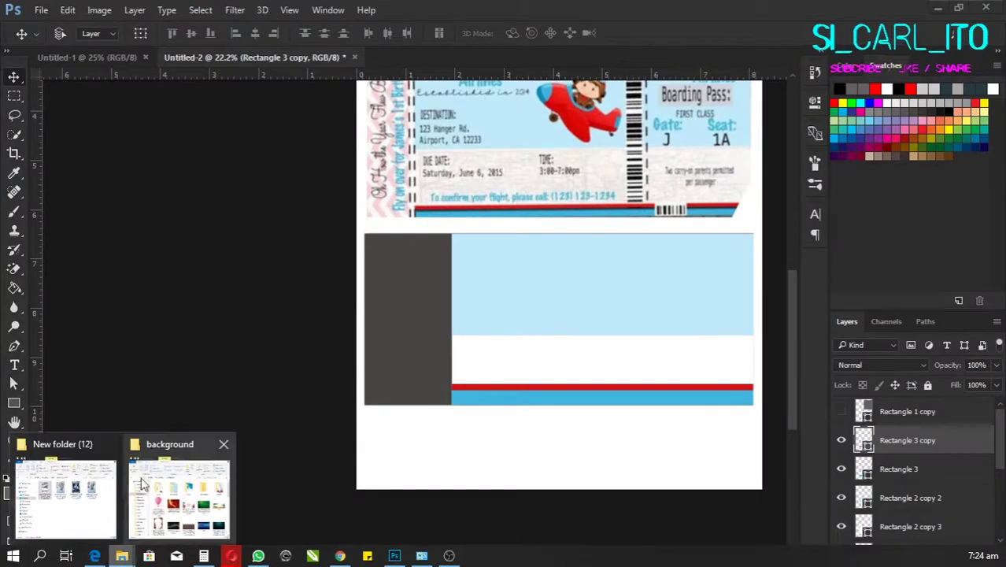
Step: Place the zig-zag image from the baby folder into the ticket document, scaled down
left_click(180, 504)
left_click(442, 197)
left_click_drag(550, 292, 409, 331)
left_click_drag(566, 213, 387, 408)
key("Return")
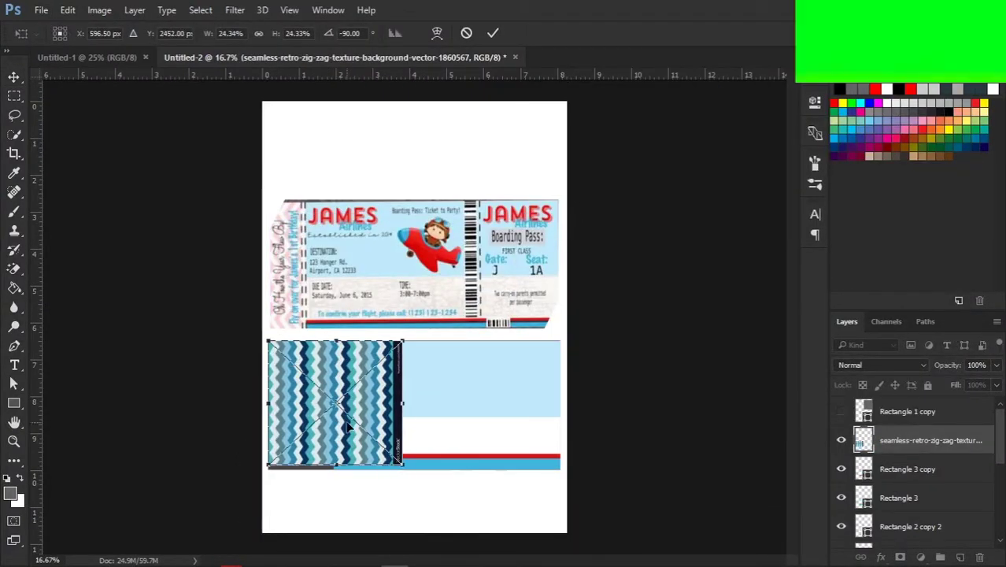
left_click_drag(283, 488, 331, 476)
key("ctrl+plus")
left_click_drag(303, 326, 701, 197)
Step: Move the dark strip rectangle to the lower ticket's left edge
left_click(476, 360)
key("ctrl+t")
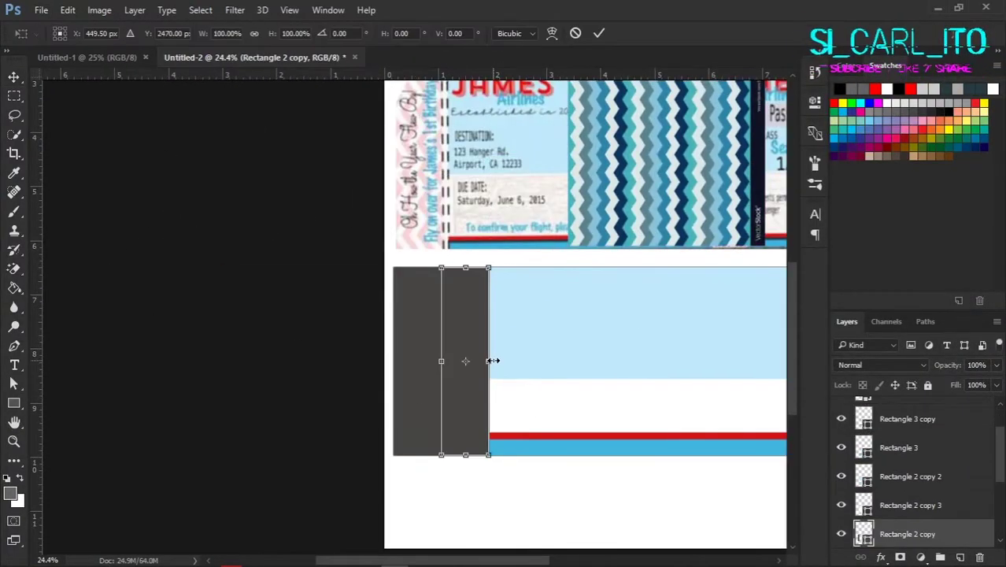
left_click_drag(464, 386, 415, 406)
key("Return")
key("ctrl+minus")
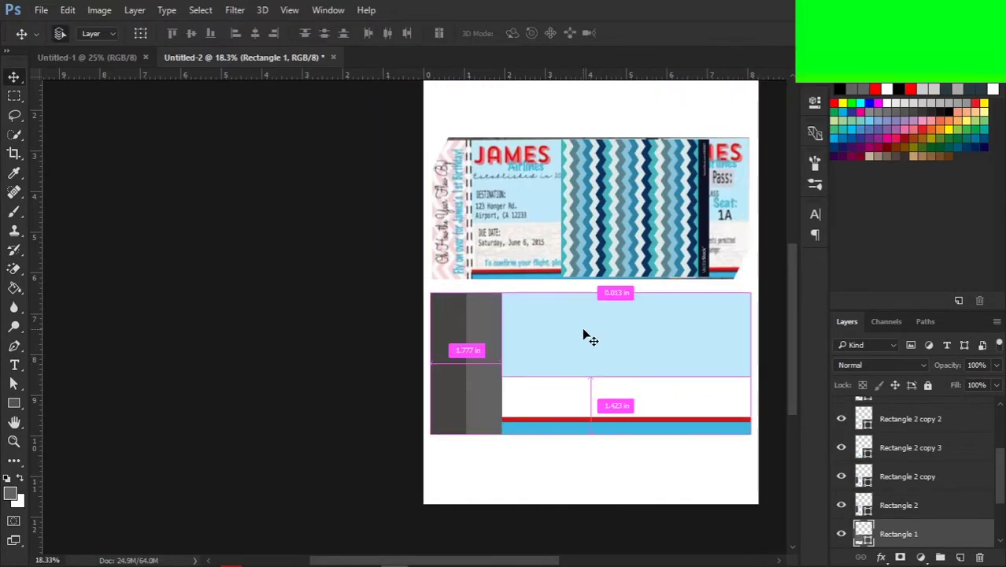
Step: Widen the light-blue band rectangle on the lower ticket
left_click(907, 477)
scroll(901, 472, "down", 2)
left_click(905, 418)
key("ctrl+t")
left_click_drag(498, 364, 467, 368)
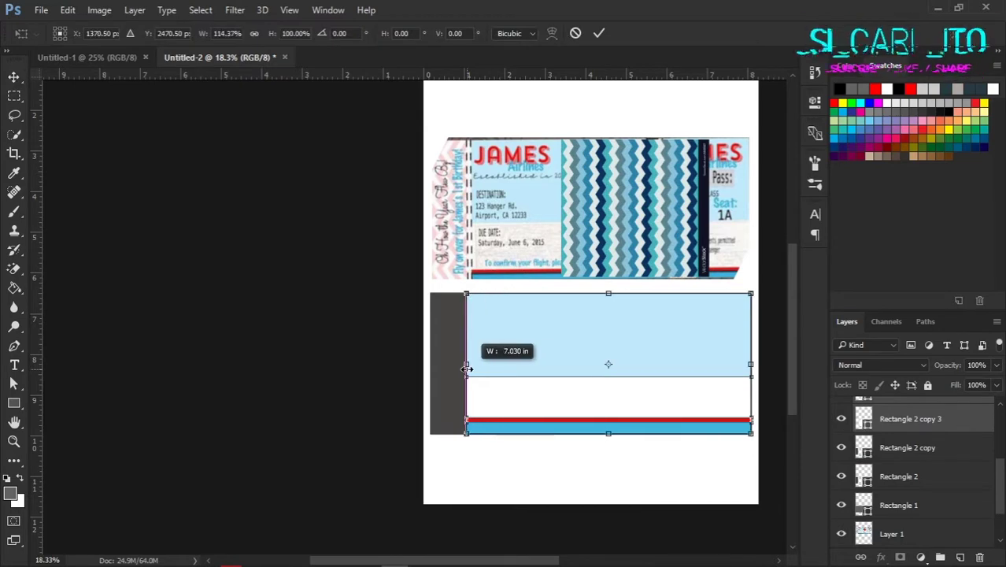
scroll(470, 373, "up", 3)
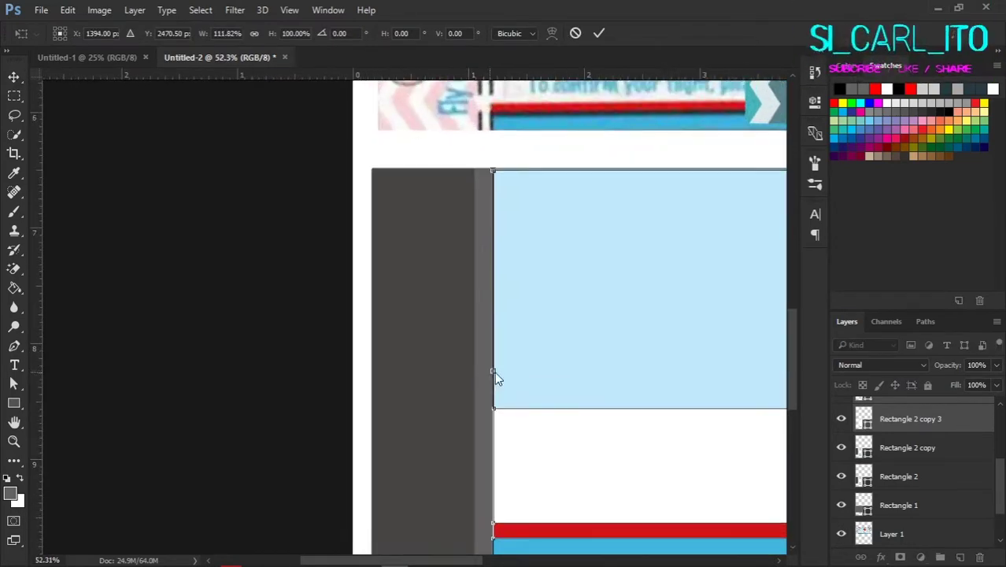
key("Return")
key("alt+bracketleft")
Step: Fit the zig-zag image to the lower ticket's left side, copy that strip to a layer, hide the original
key("ctrl+t")
left_click_drag(474, 370, 482, 377)
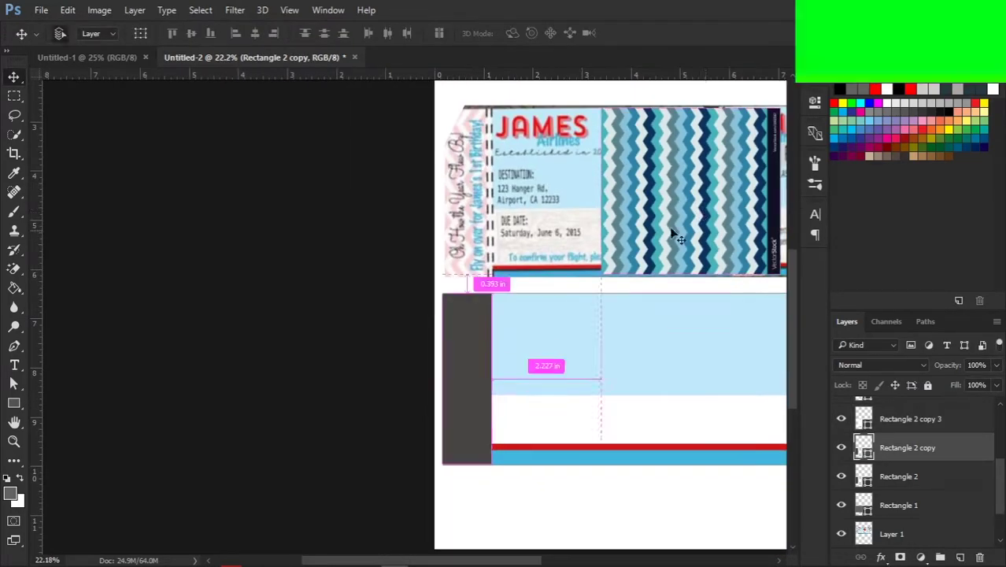
left_click_drag(545, 364, 543, 423)
key("ctrl+t")
key("Return")
key("ctrl+shift+alt+n")
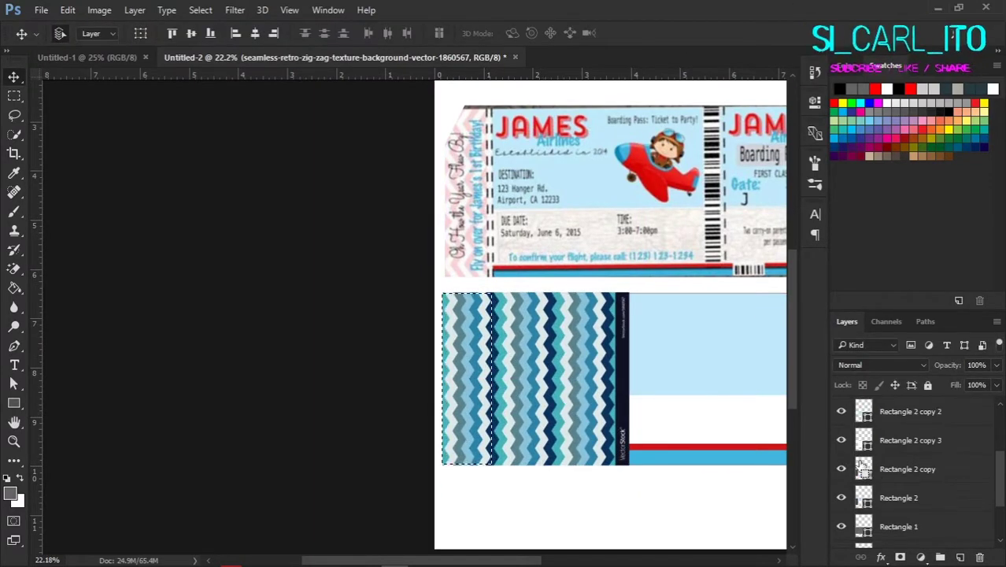
left_click(841, 440)
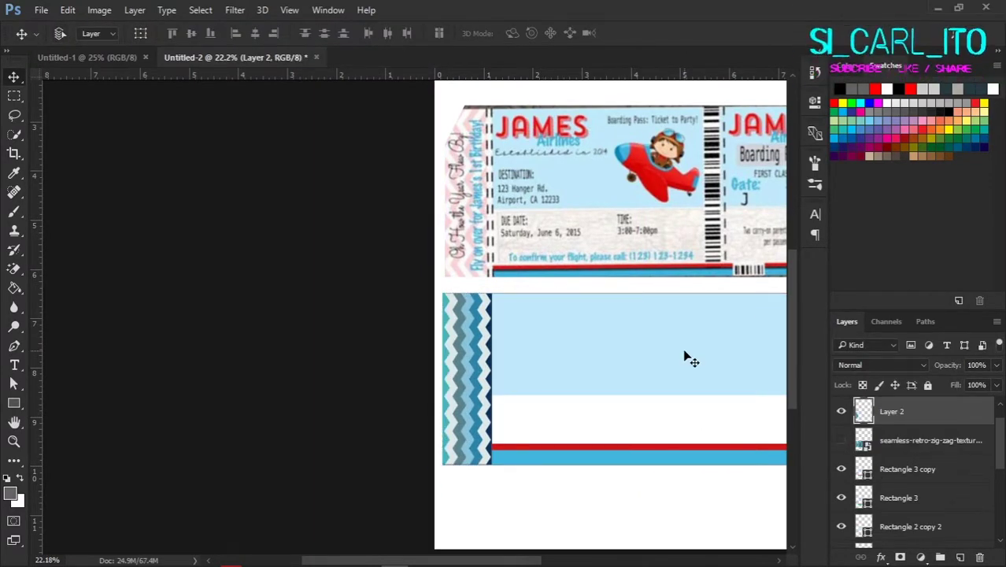
Step: Group the zig-zag strip layer
scroll(970, 483, "down", 5)
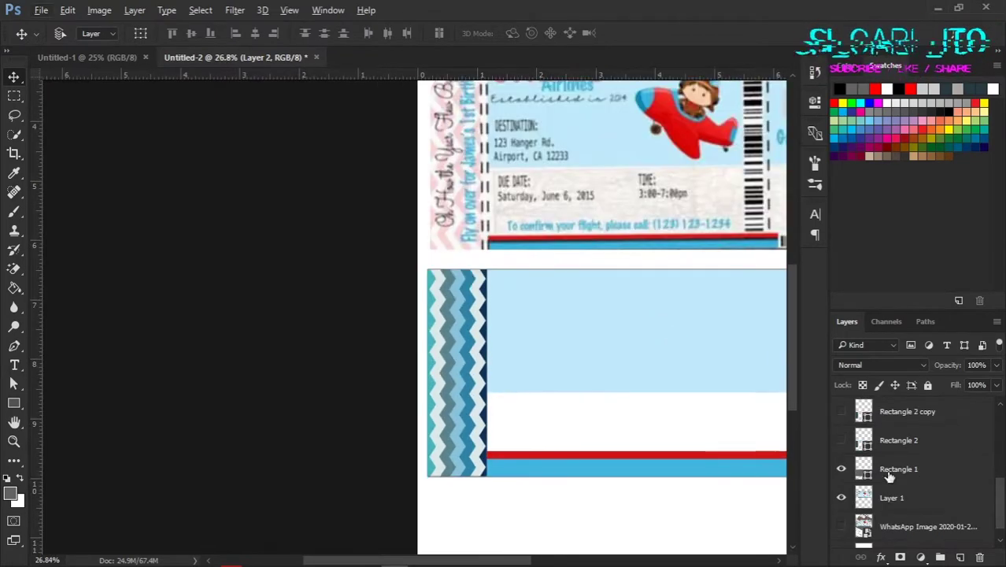
scroll(636, 490, "up", 3)
scroll(342, 355, "down", 3)
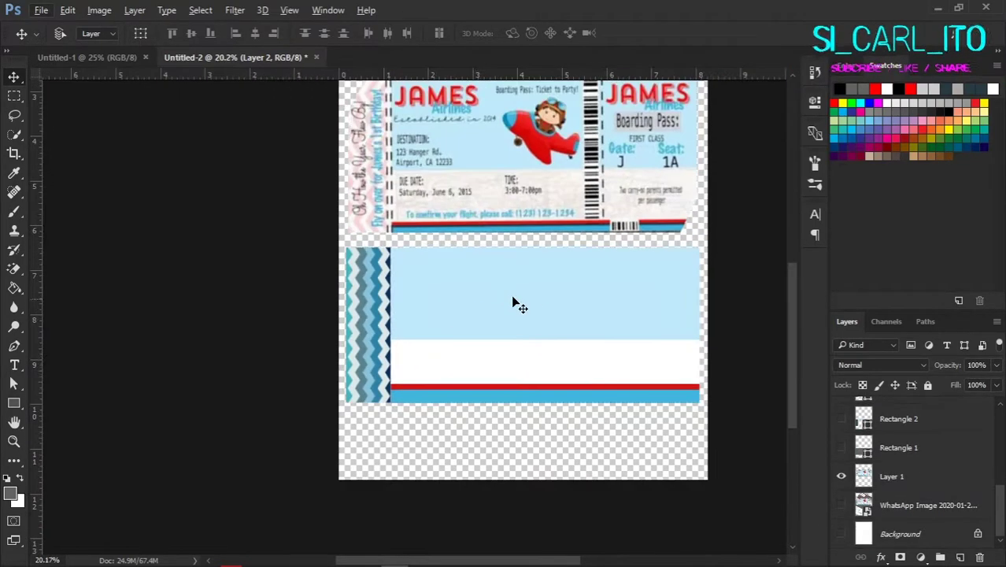
key("ctrl+g")
Step: Start a new text line in the lower ticket's light-blue band
scroll(931, 528, "up", 1)
scroll(384, 371, "up", 3)
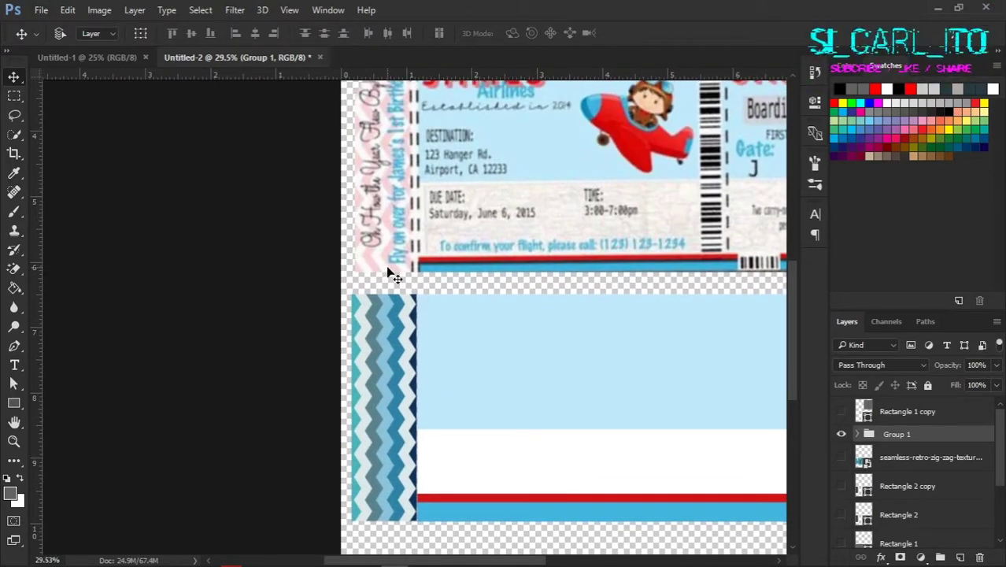
scroll(391, 274, "up", 2)
scroll(472, 309, "up", 2)
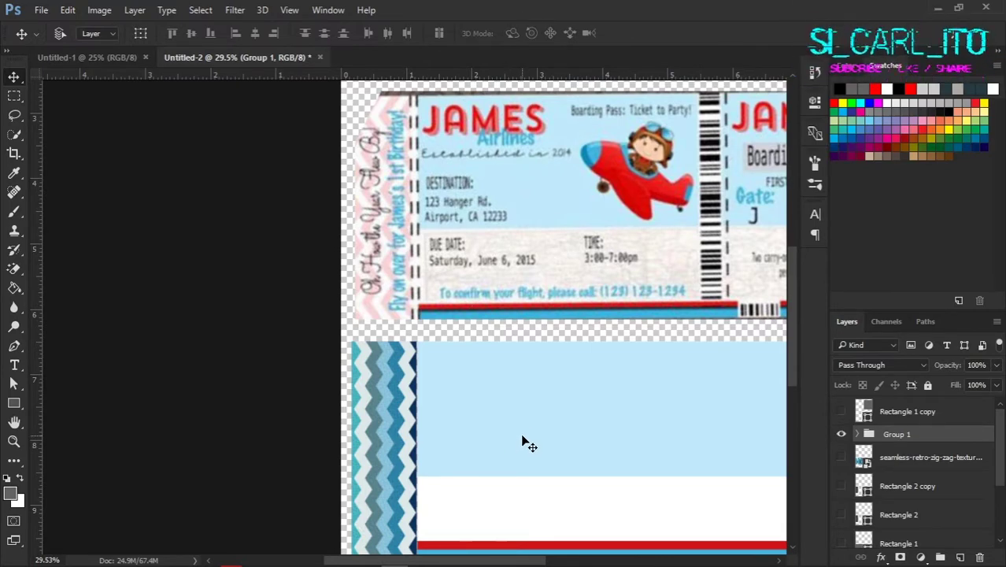
scroll(545, 422, "down", 2)
scroll(535, 440, "right", 5)
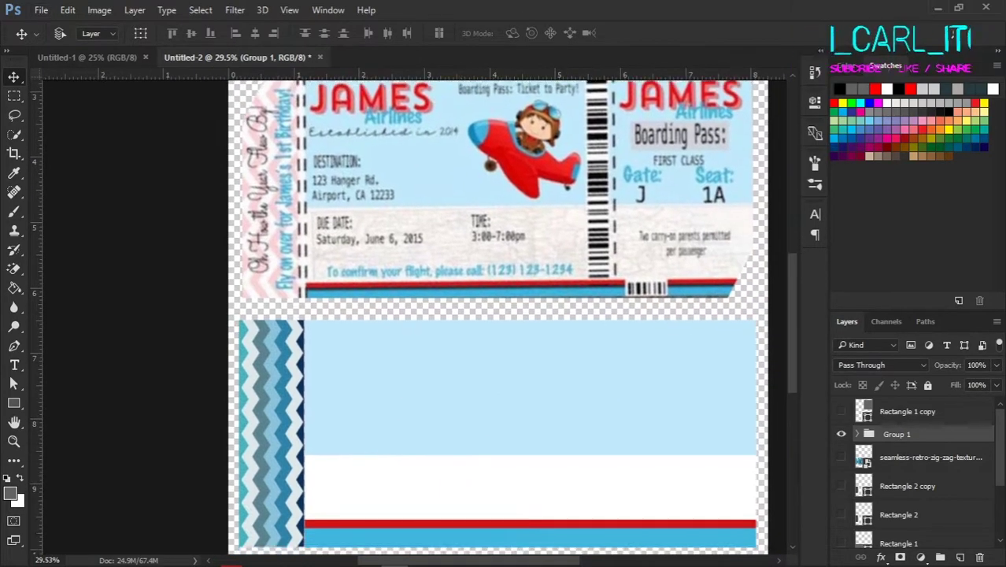
key("t")
left_click(381, 365)
Step: Check the invitation details in the chat, then return to the ticket document
key("alt+Tab")
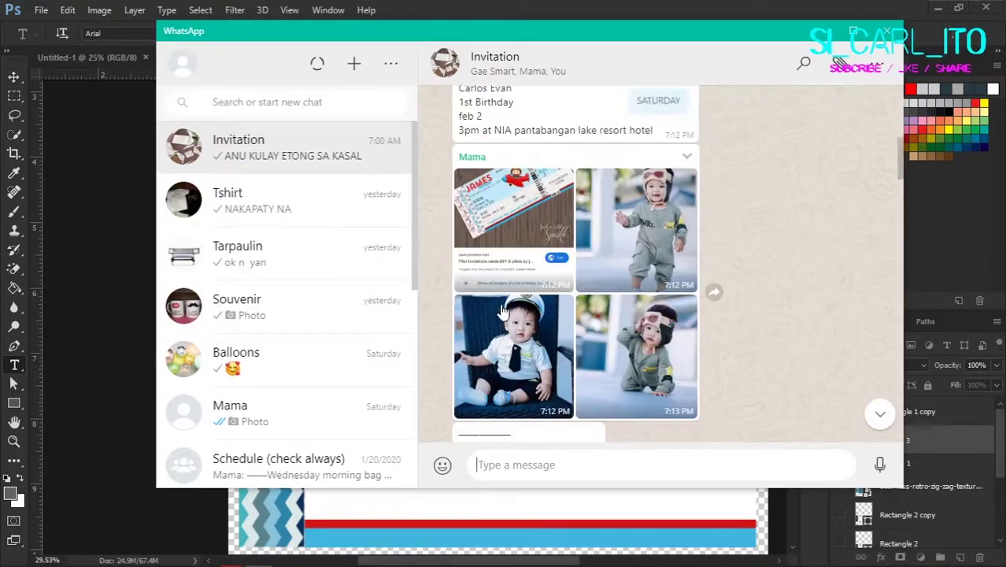
scroll(650, 270, "down", 4)
scroll(490, 305, "up", 5)
key("alt+Tab")
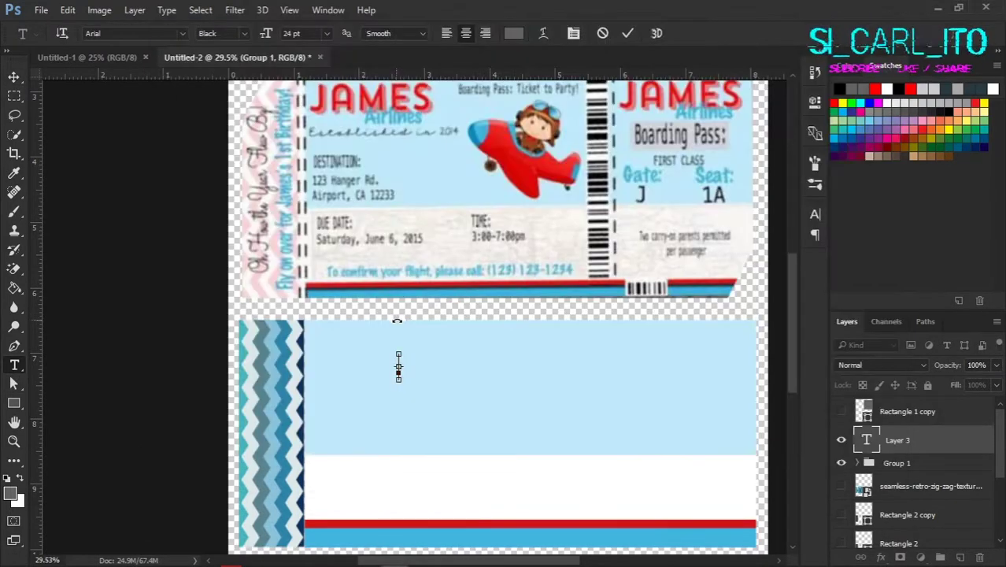
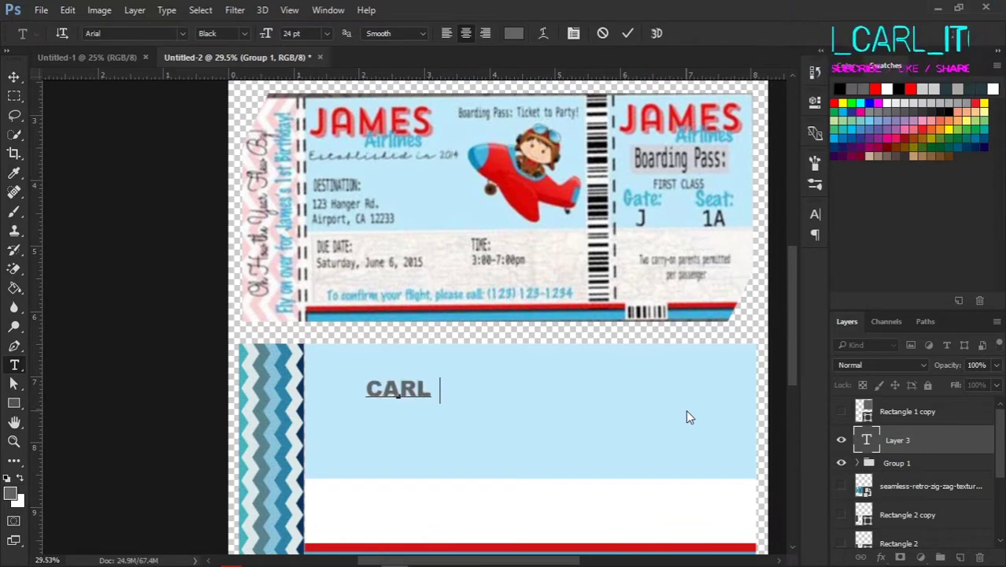
Step: Paste the child's name and move it to the top of the band
left_click(14, 76)
left_click_drag(368, 366, 386, 347)
scroll(386, 346, "down", 1)
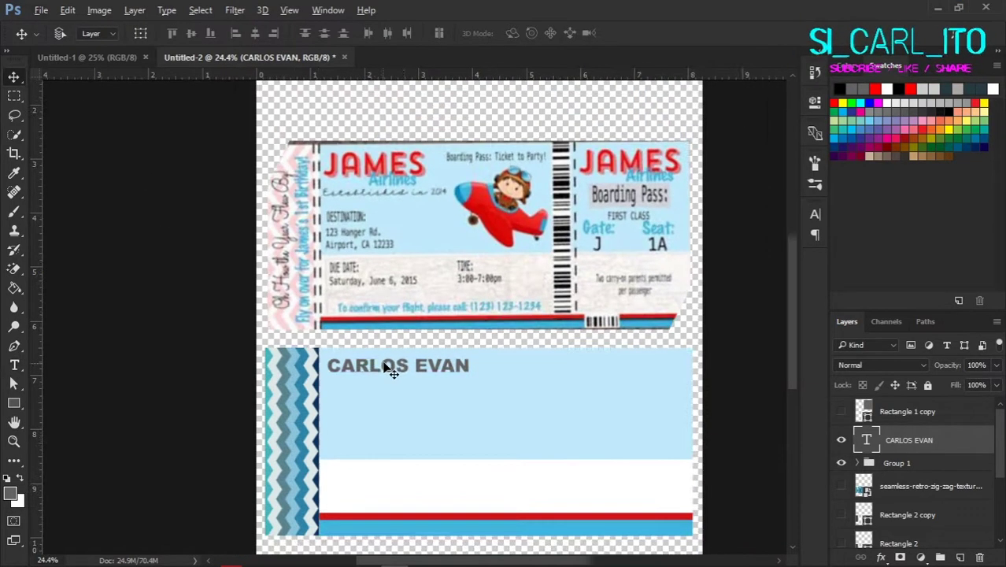
Step: Draw a vertical divider line across the lower ticket
right_click(13, 402)
left_click(78, 461)
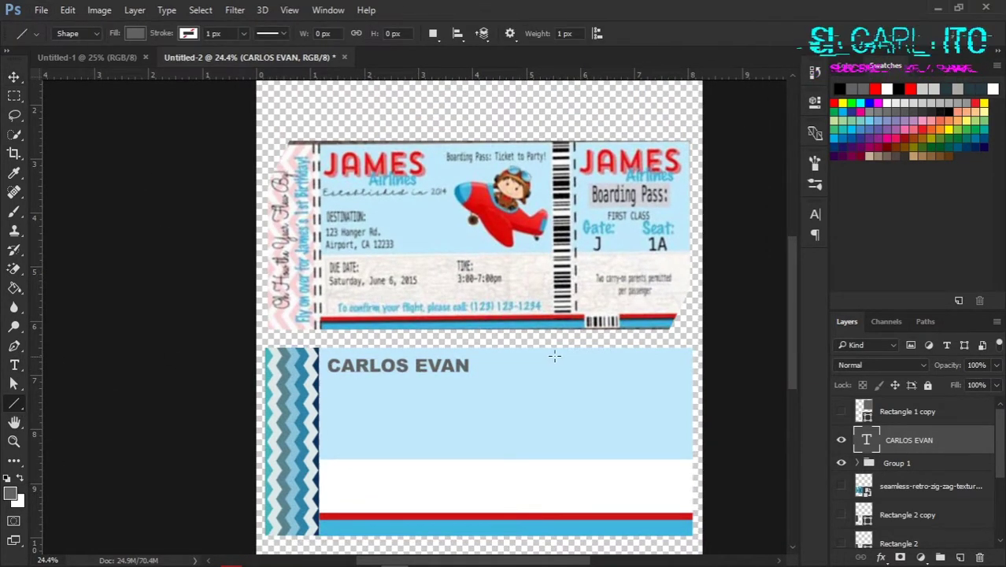
left_click_drag(580, 506, 580, 508)
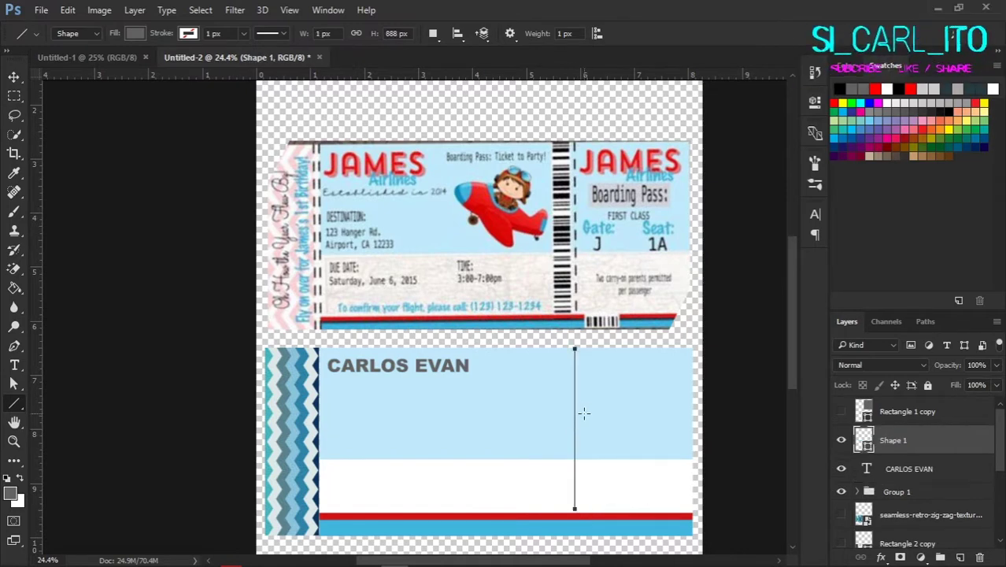
left_click(815, 102)
left_click(773, 98)
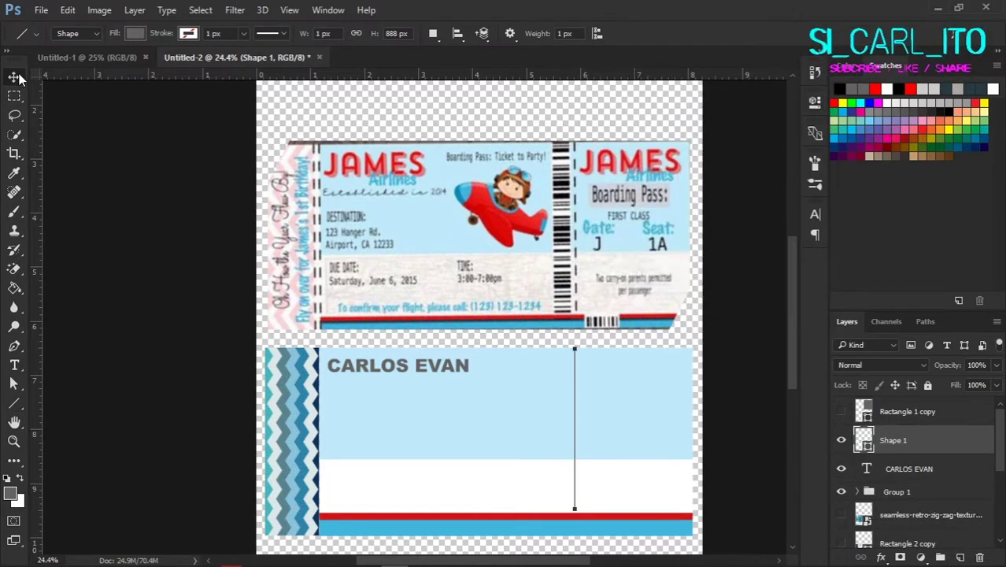
Step: Set the name in the Charcoal font and stretch it taller
left_click(397, 365)
double_click(397, 366)
left_click(131, 34)
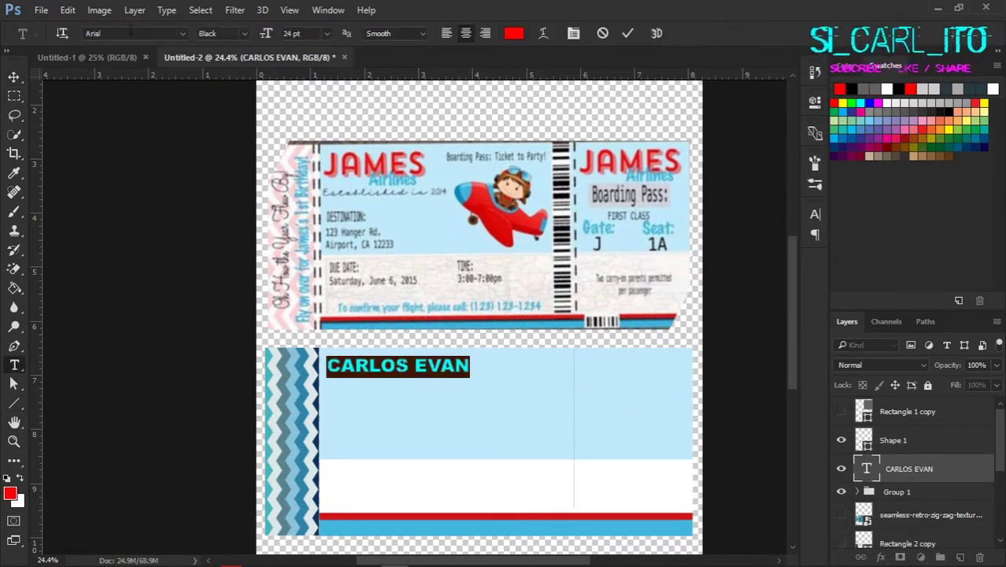
type("CHAR")
left_click(165, 108)
key("ctrl+Return")
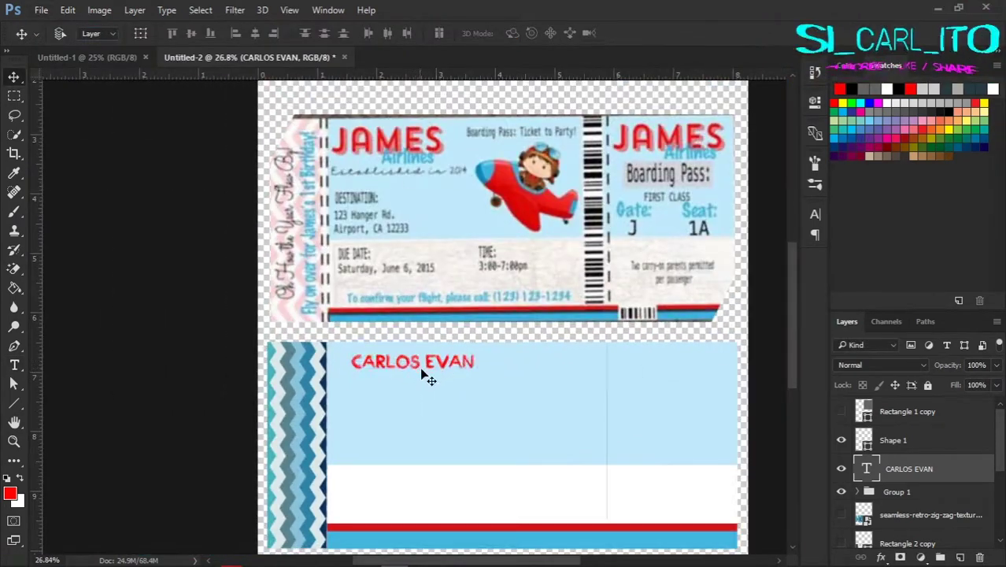
key("ctrl+t")
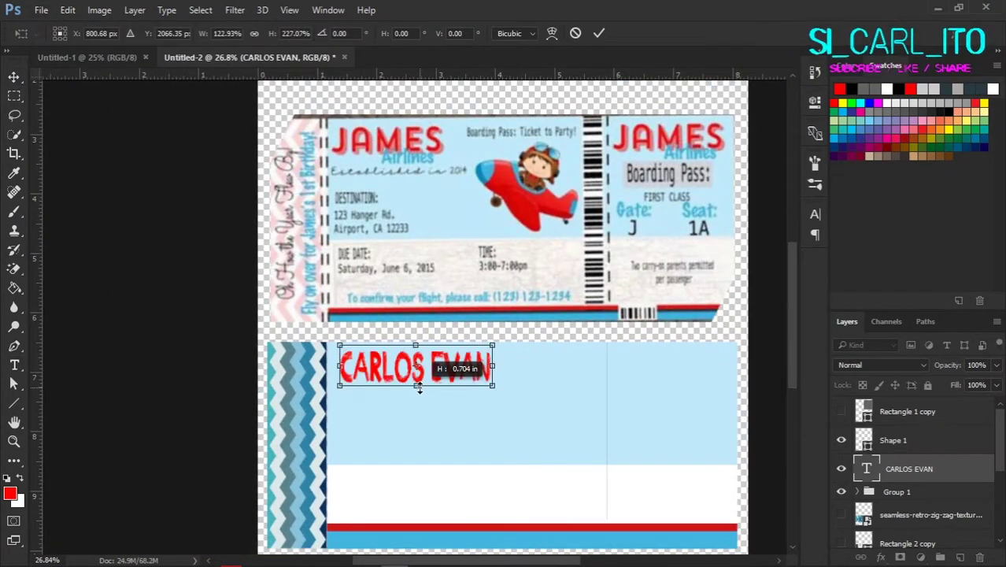
left_click_drag(419, 386, 425, 388)
key("Return")
Step: Give the name a red drop shadow with spread 100 and 38% opacity
scroll(425, 390, "up", 2)
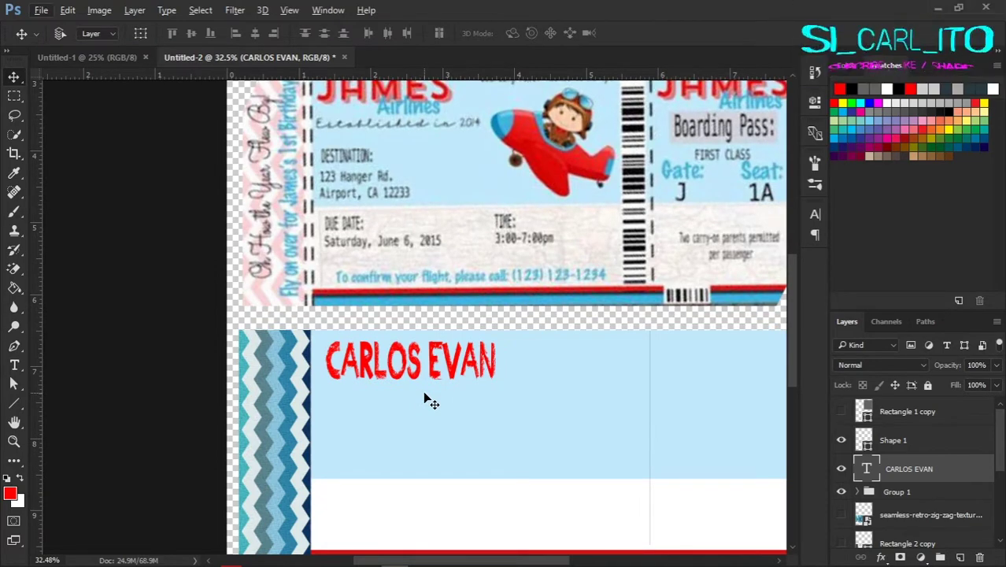
scroll(425, 393, "up", 1)
scroll(429, 389, "down", 2)
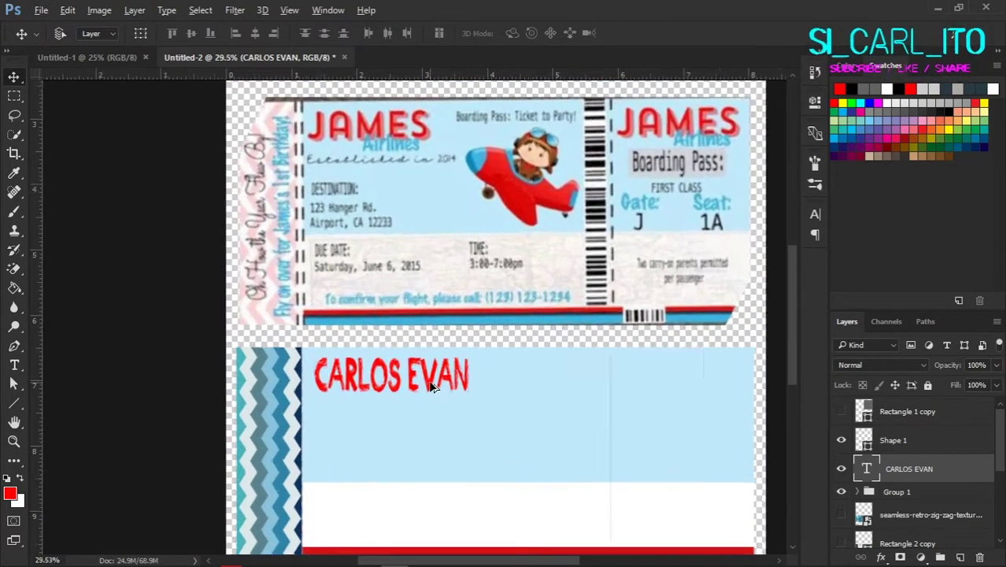
scroll(432, 386, "up", 2)
double_click(960, 469)
left_click(418, 512)
left_click_drag(638, 346, 724, 359)
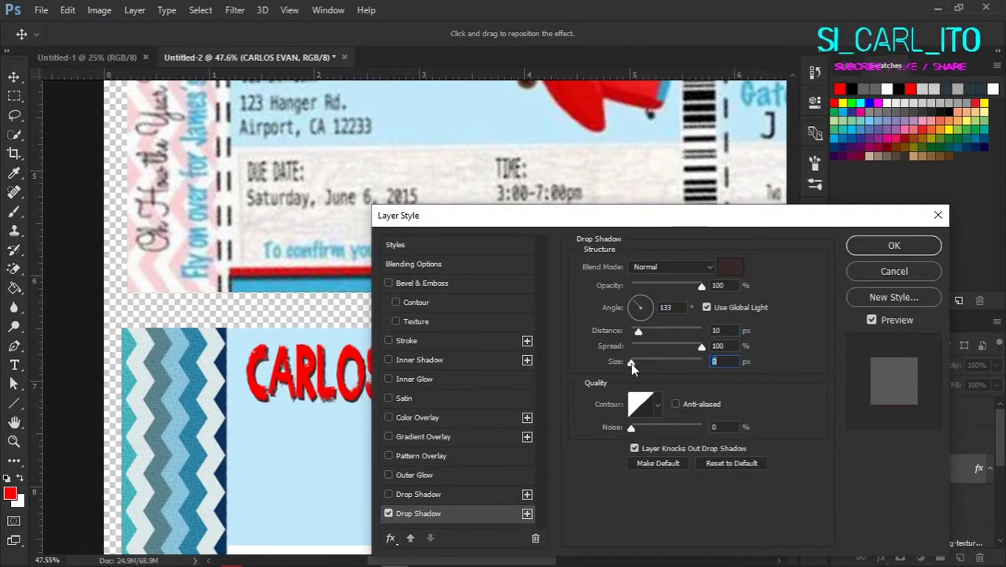
left_click(730, 267)
left_click(910, 89)
left_click(876, 193)
left_click_drag(621, 286, 610, 289)
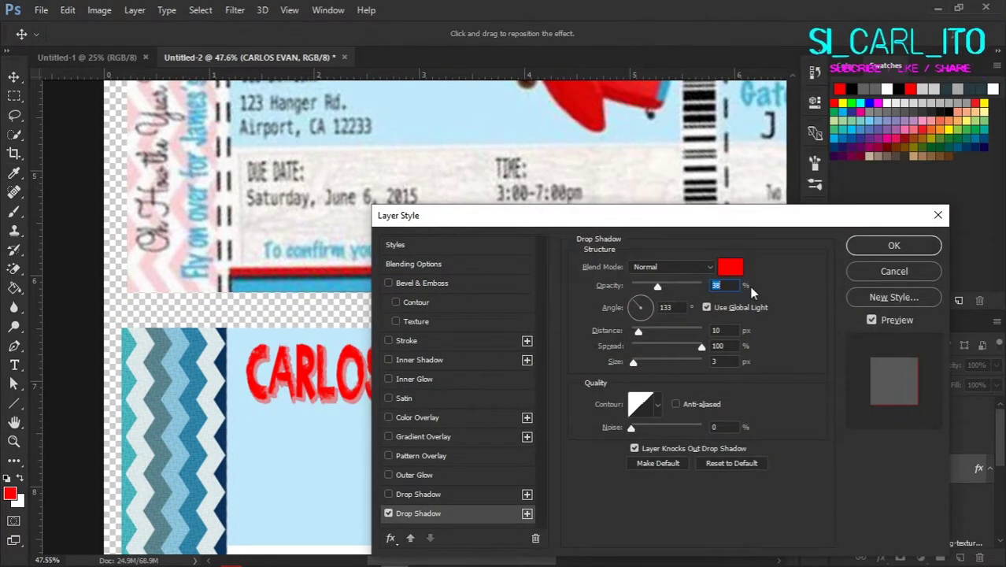
key("Return")
Step: Place a duplicate of the name lower on the card and select its text
scroll(441, 354, "down", 2)
scroll(416, 394, "up", 1)
scroll(416, 393, "down", 1)
left_click_drag(415, 417, 474, 454)
double_click(865, 468)
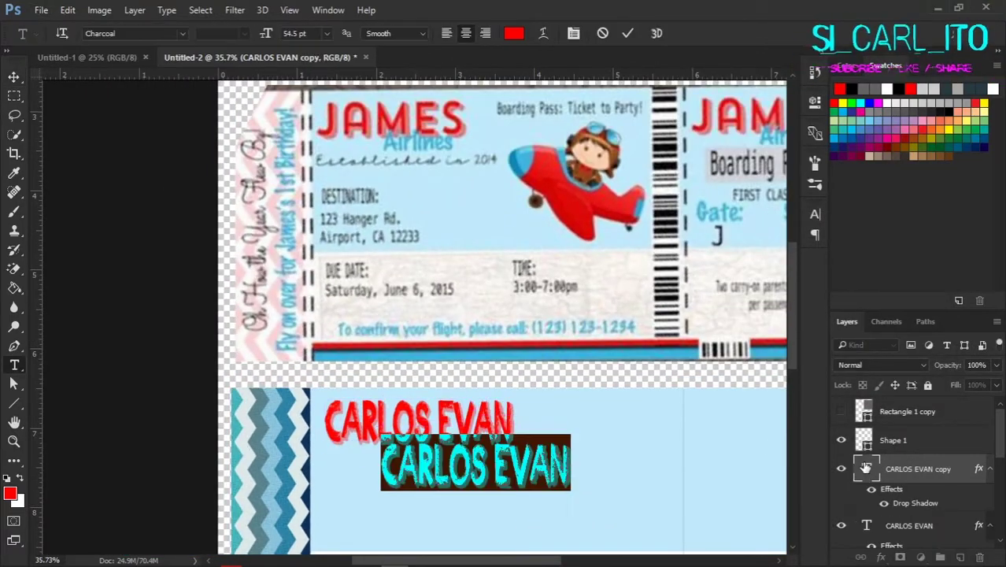
Step: Retype the duplicate as 'Airlines' in the DJB Chalk It Up font
type("AIRLINES")
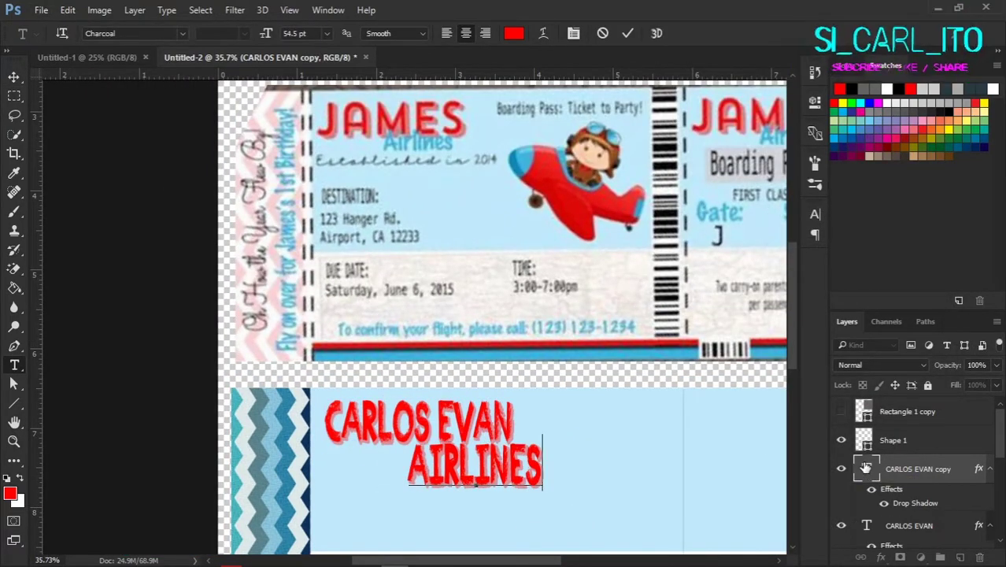
double_click(866, 469)
left_click(133, 33)
type("chal")
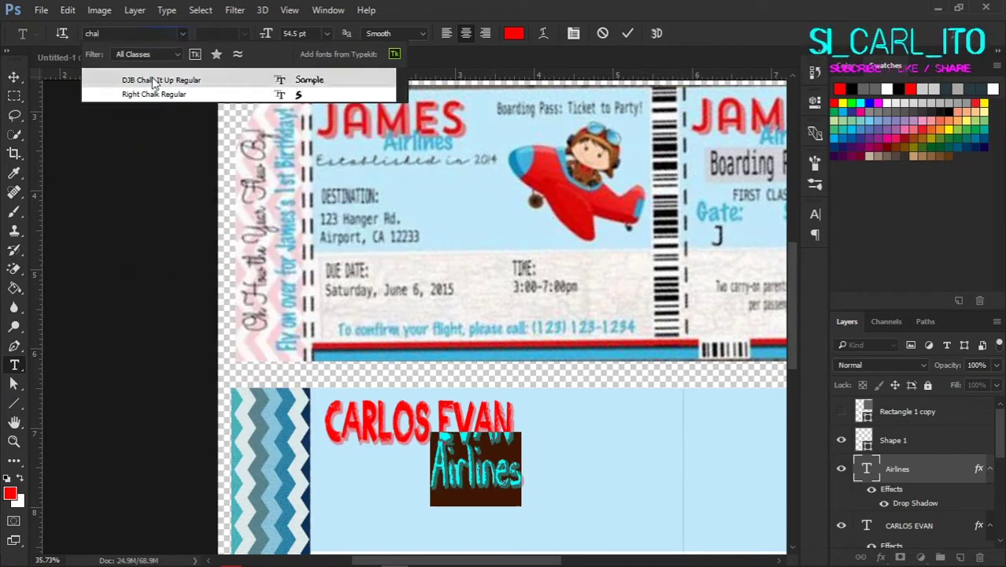
left_click(155, 80)
left_click(13, 76)
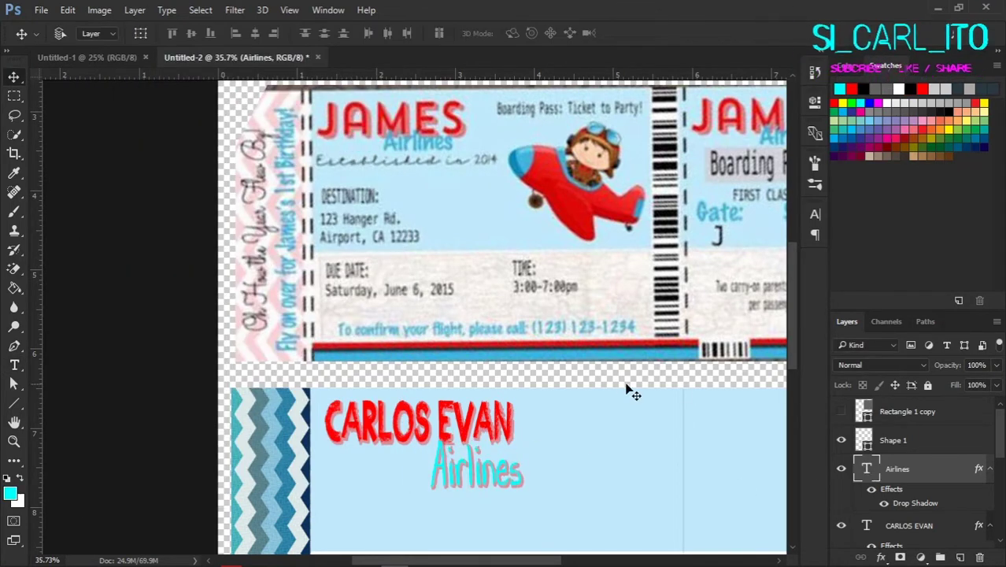
Step: Colour Airlines blue, nudge it left and scale it smaller
double_click(866, 468)
left_click(658, 213)
left_click(14, 76)
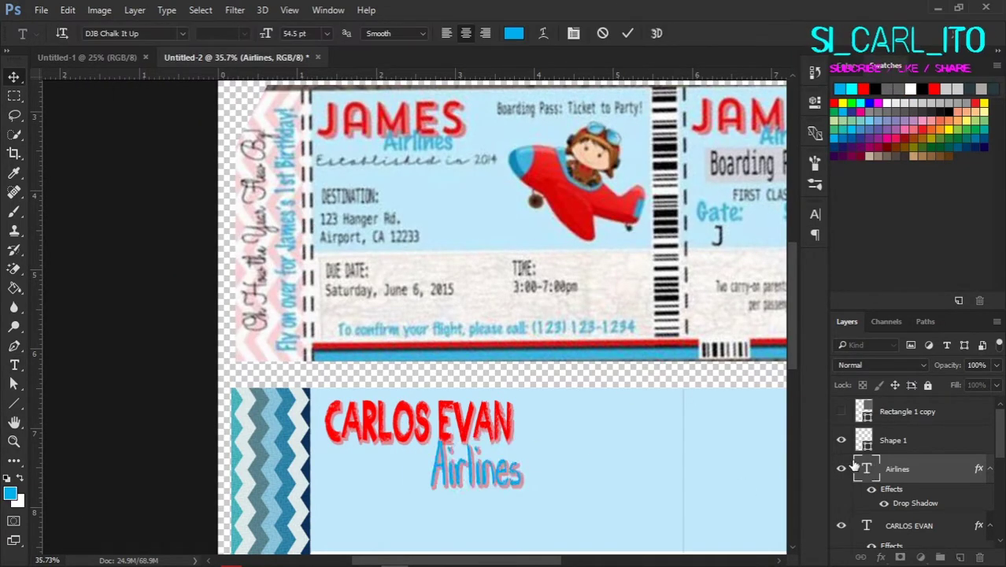
scroll(508, 319, "up", 3)
left_click_drag(504, 314, 443, 300)
scroll(469, 315, "down", 4)
key("ctrl+t")
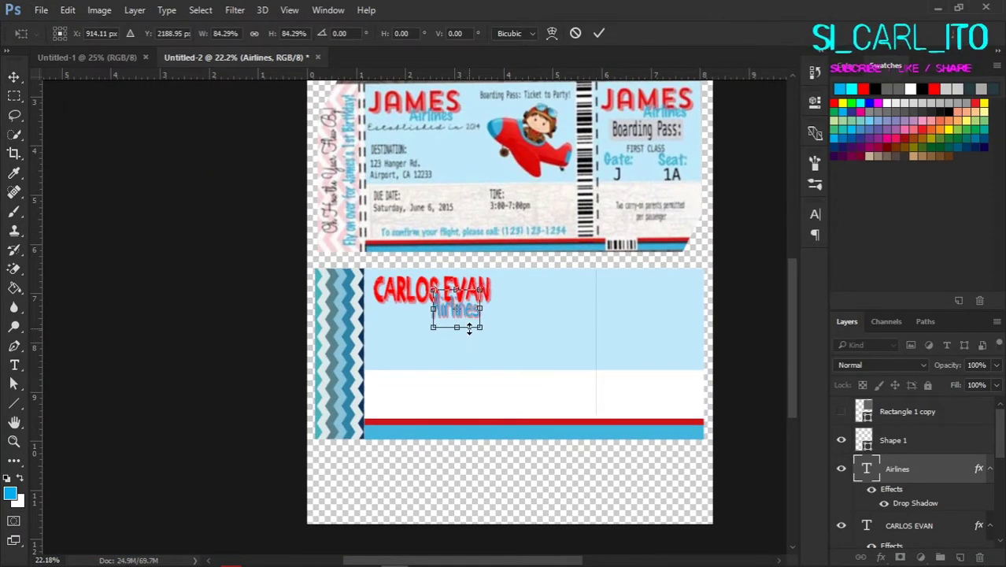
key("Return")
Step: Change the Airlines drop shadow colour to the sampled text blue
scroll(469, 323, "up", 4)
double_click(913, 503)
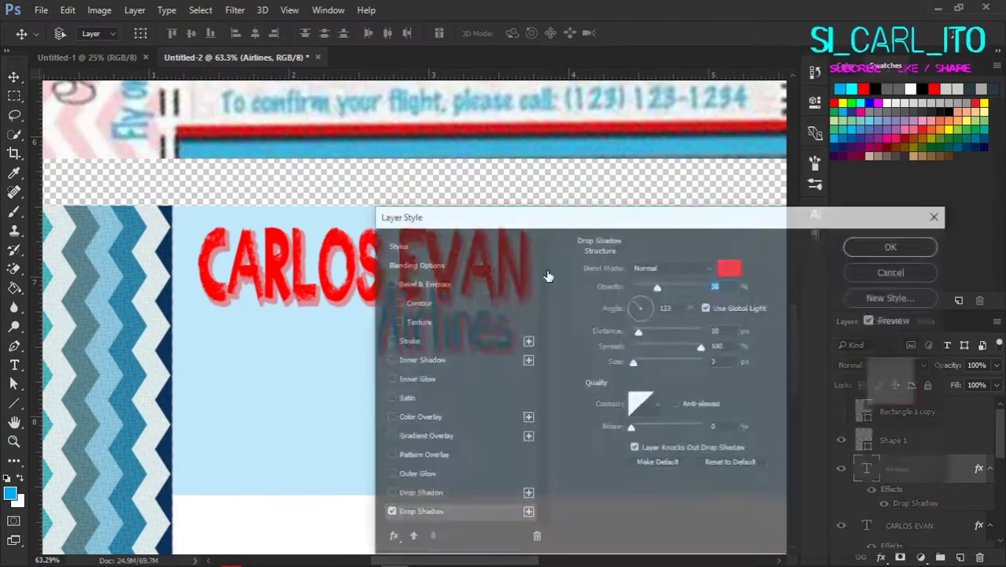
left_click(858, 193)
left_click(401, 327)
left_click(864, 193)
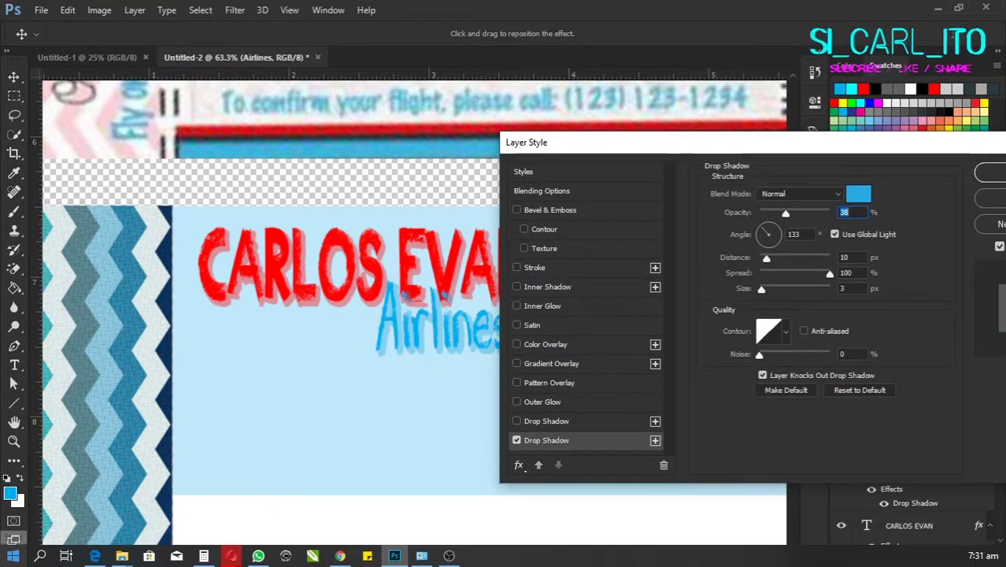
left_click_drag(849, 142, 764, 158)
key("Return")
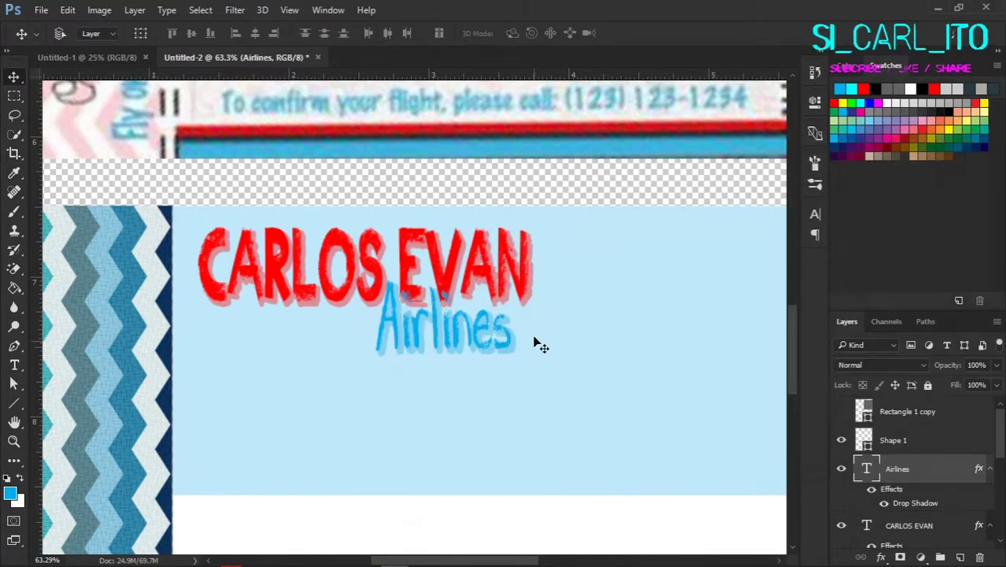
scroll(454, 384, "down", 4)
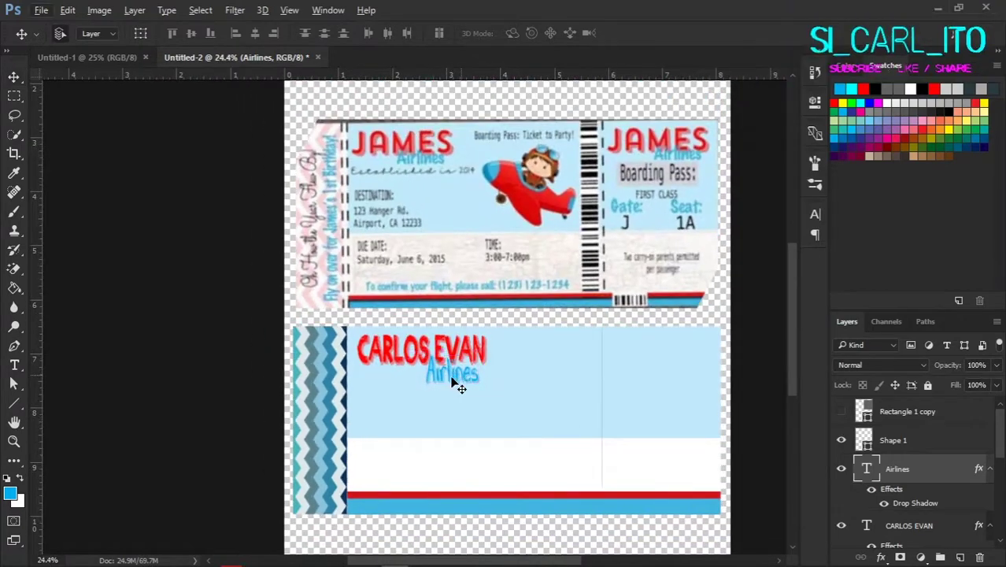
key("Return")
scroll(471, 384, "up", 2)
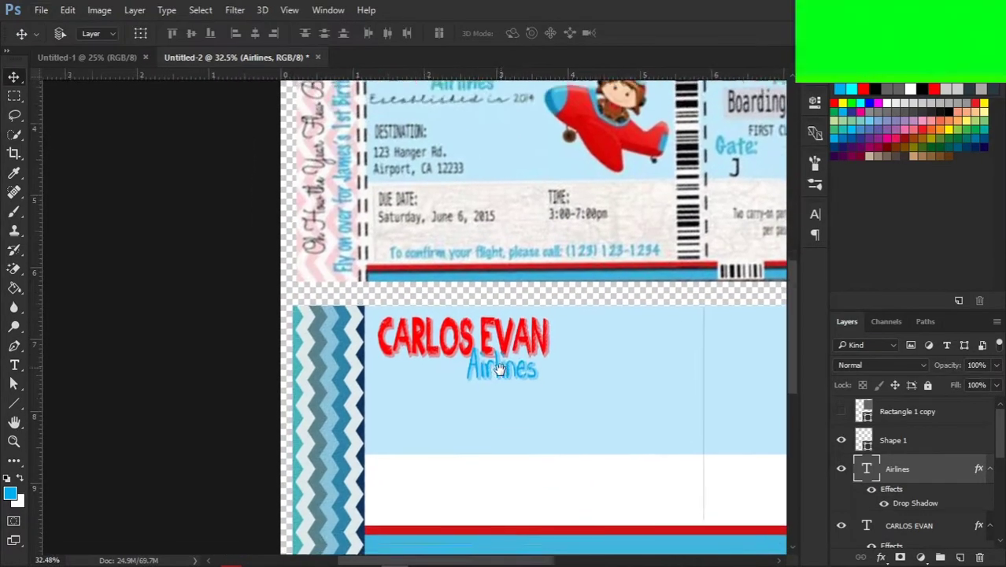
Step: Add an 'Established in 2020' line under Airlines, resize it and fill it black
key("t")
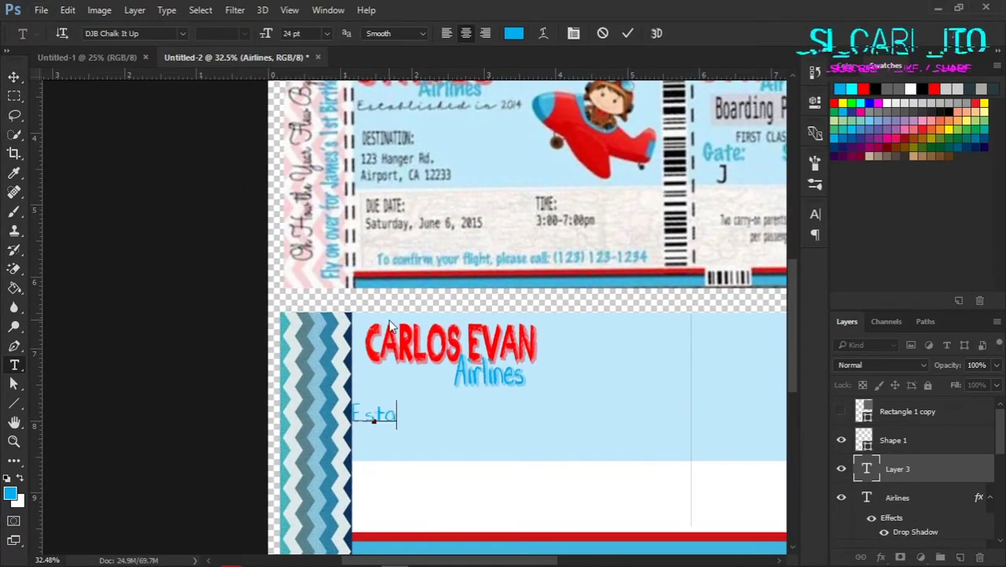
type("blishe")
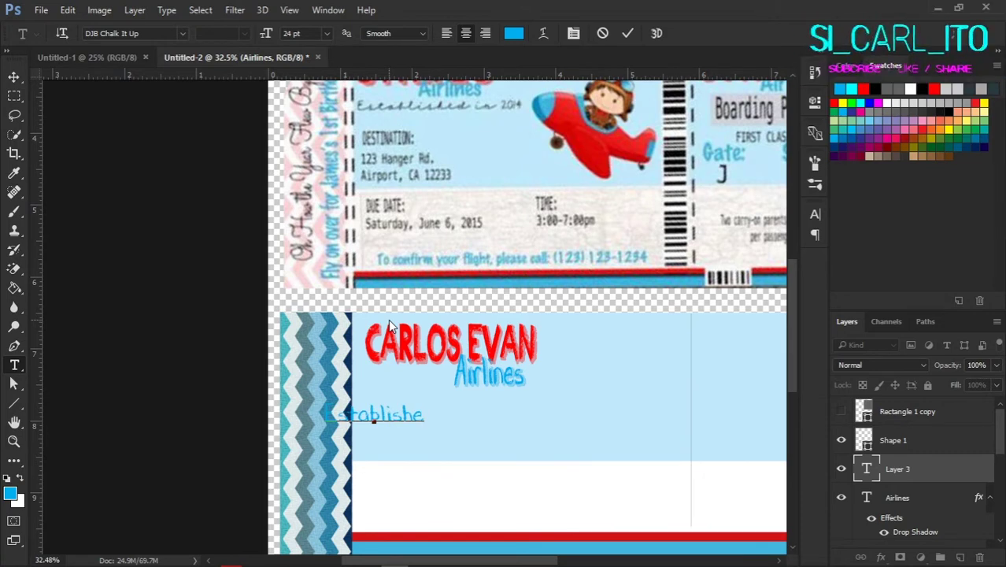
type("d in 2020")
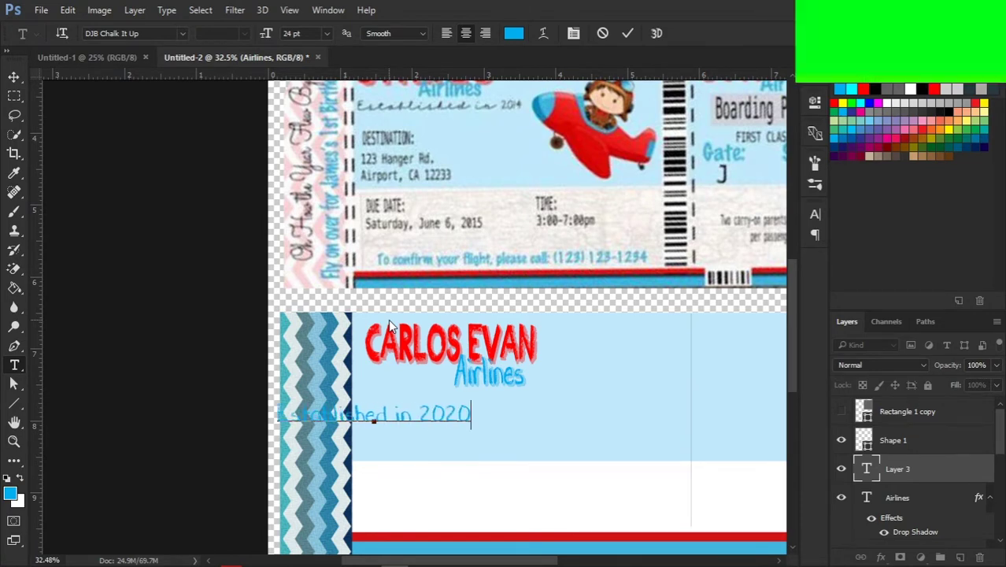
key("ctrl+Return")
key("ctrl+t")
left_click_drag(393, 413, 441, 386)
left_click_drag(552, 405, 539, 406)
scroll(473, 409, "down", 2)
left_click_drag(394, 396, 448, 415)
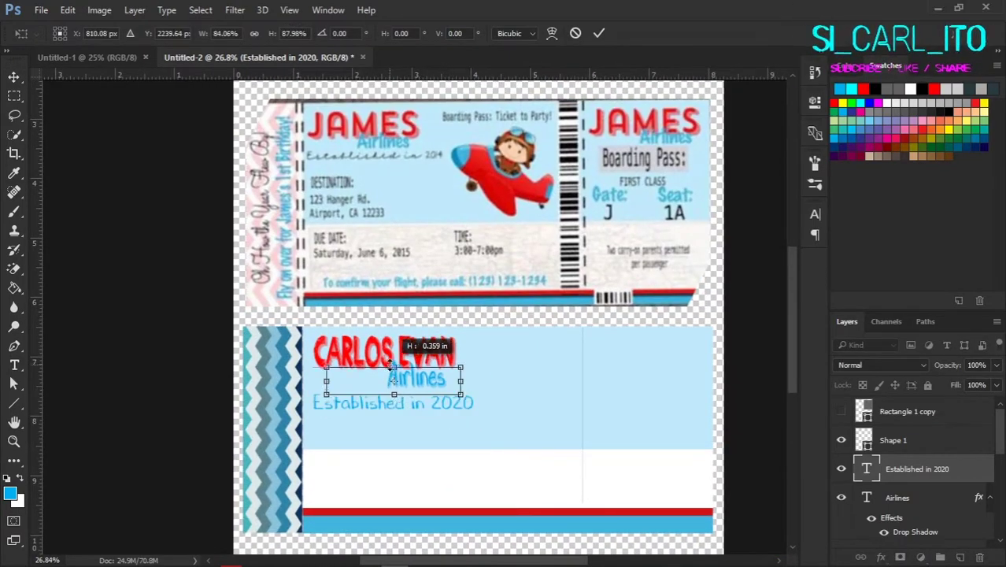
key("Return")
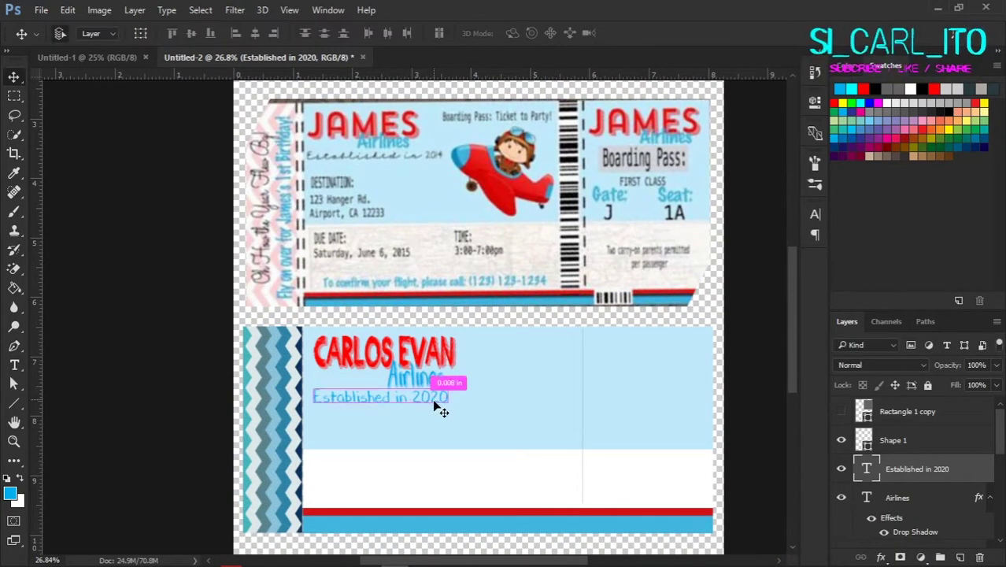
left_click_drag(435, 406, 453, 400)
key("d")
key("alt+BackSpace")
Step: Place a duplicate of the Established in 2020 line lower on the ticket
scroll(373, 423, "up", 2)
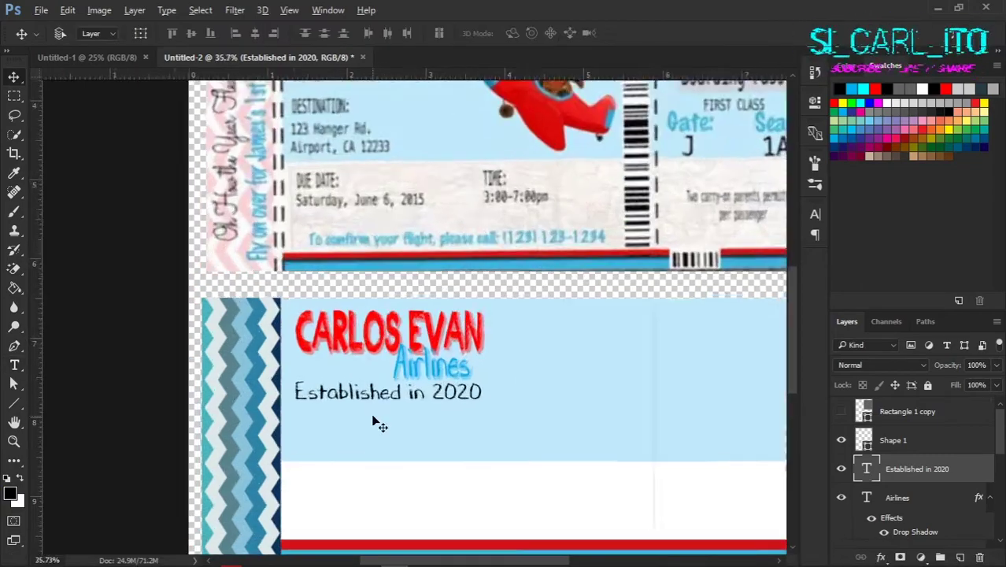
scroll(374, 423, "down", 2)
scroll(349, 421, "up", 6)
left_click_drag(479, 335, 455, 394)
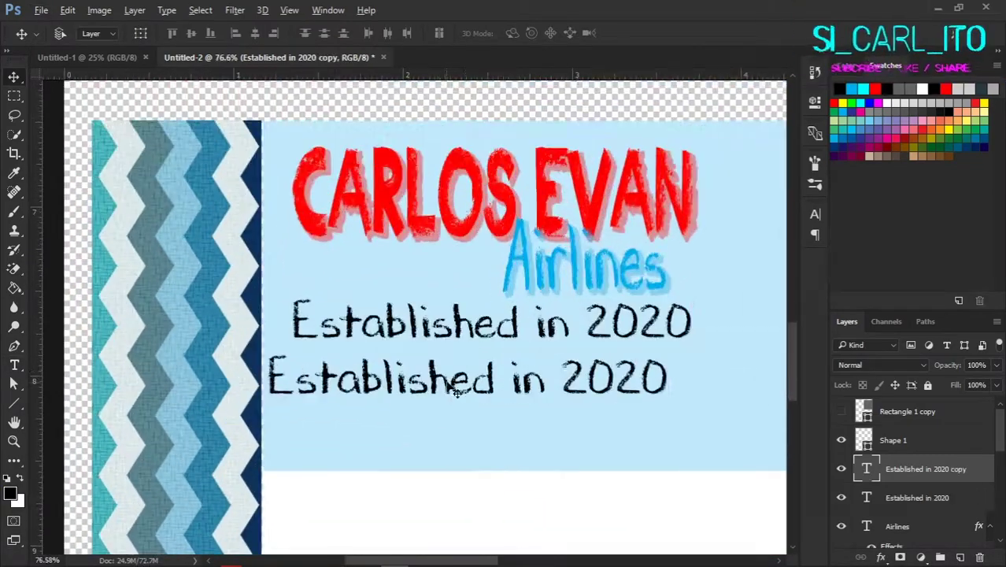
scroll(455, 393, "down", 5)
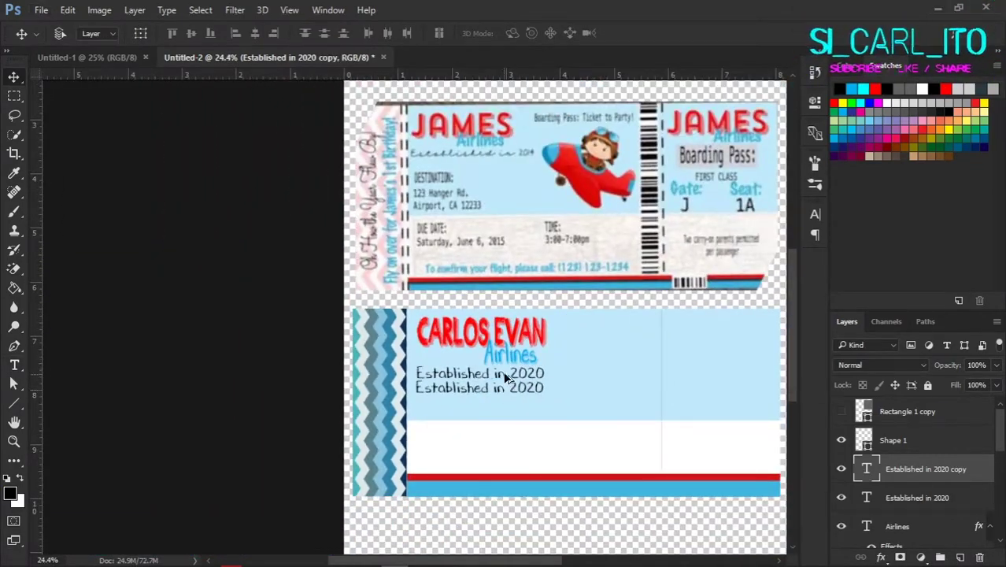
scroll(503, 371, "up", 2)
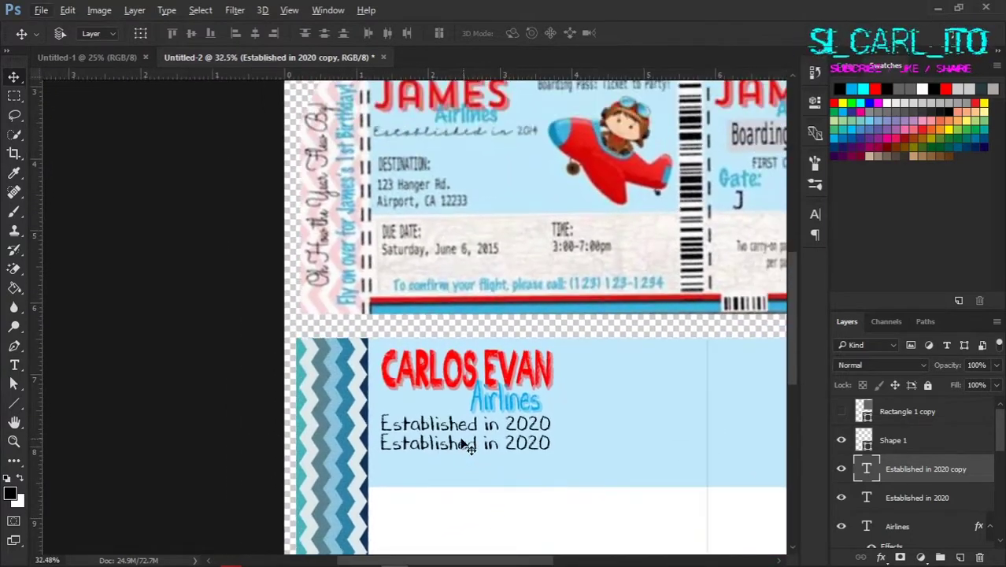
left_click_drag(469, 447, 468, 450)
scroll(629, 381, "down", 1)
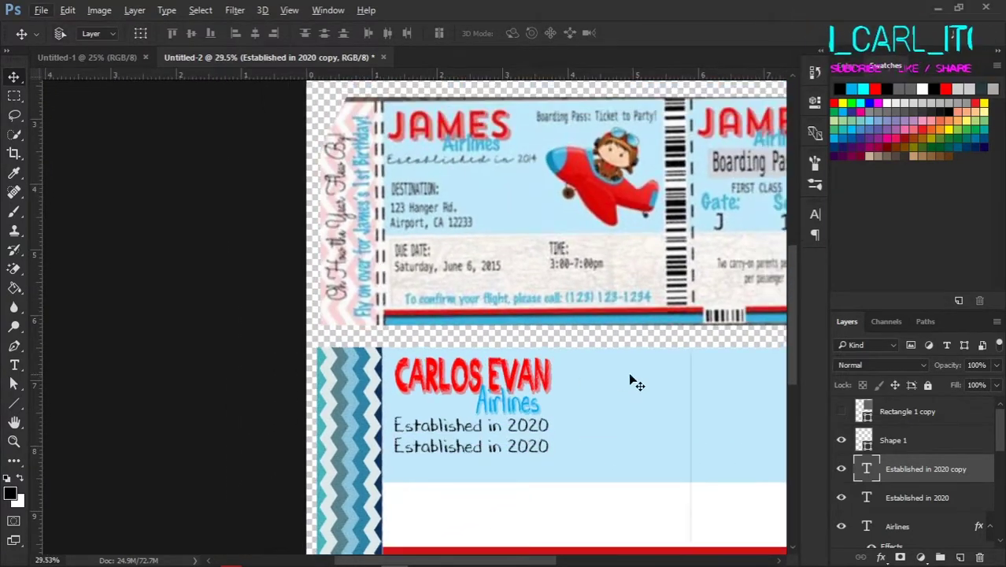
double_click(867, 468)
key("ctrl+Return")
key("v")
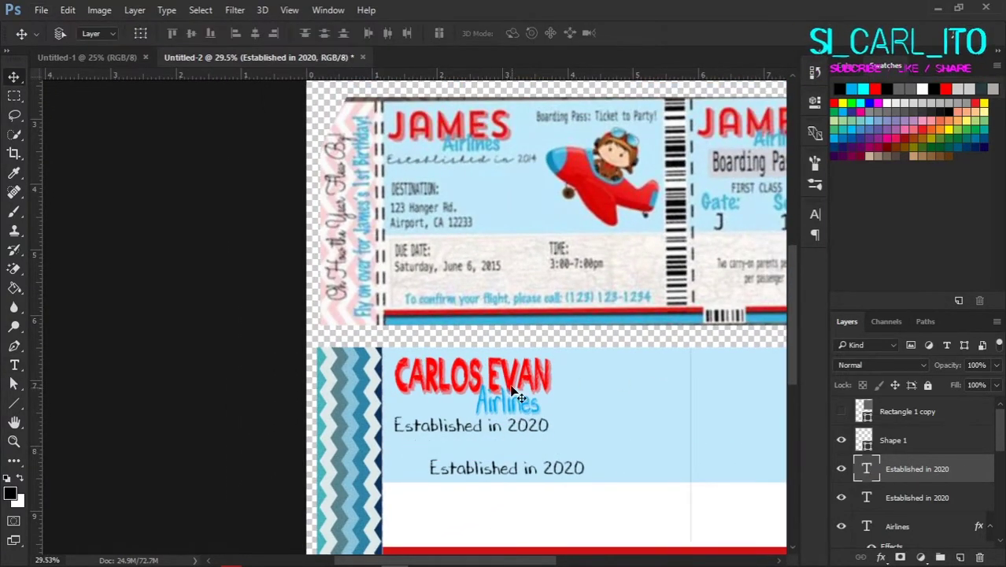
left_click_drag(512, 392, 526, 433)
key("ctrl+t")
left_click_drag(587, 463, 482, 460)
key("Return")
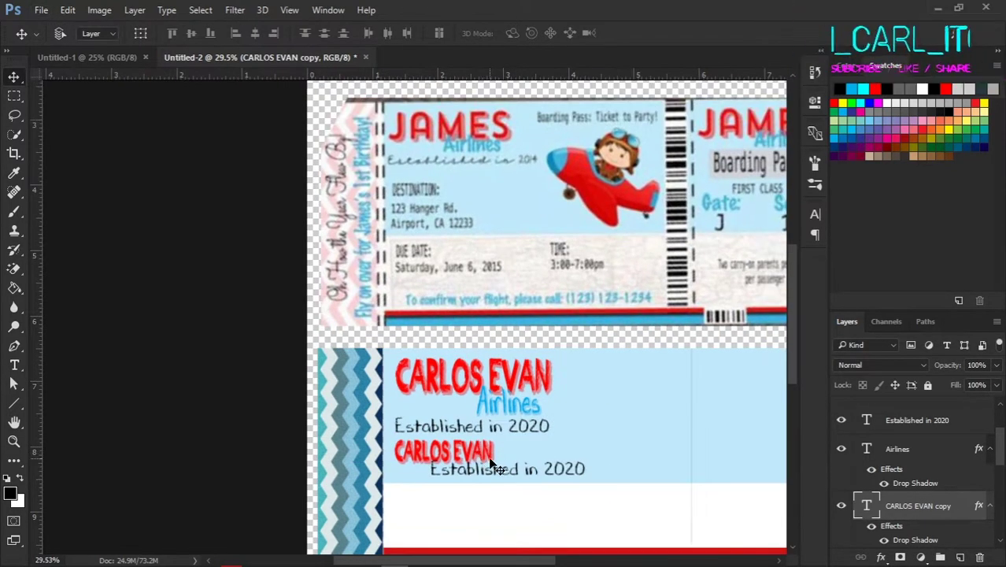
key("ctrl+t")
key("Return")
scroll(488, 465, "up", 2)
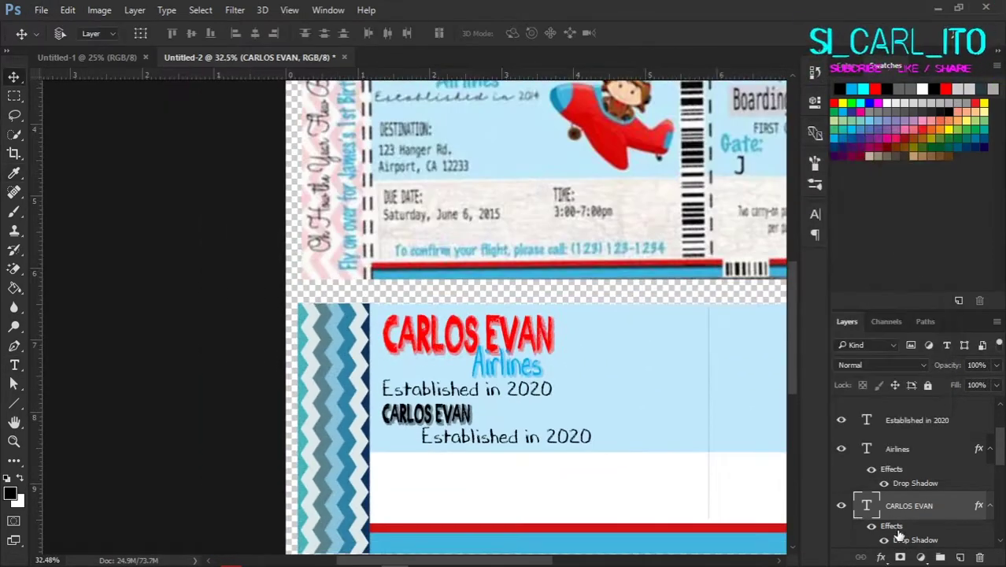
double_click(897, 538)
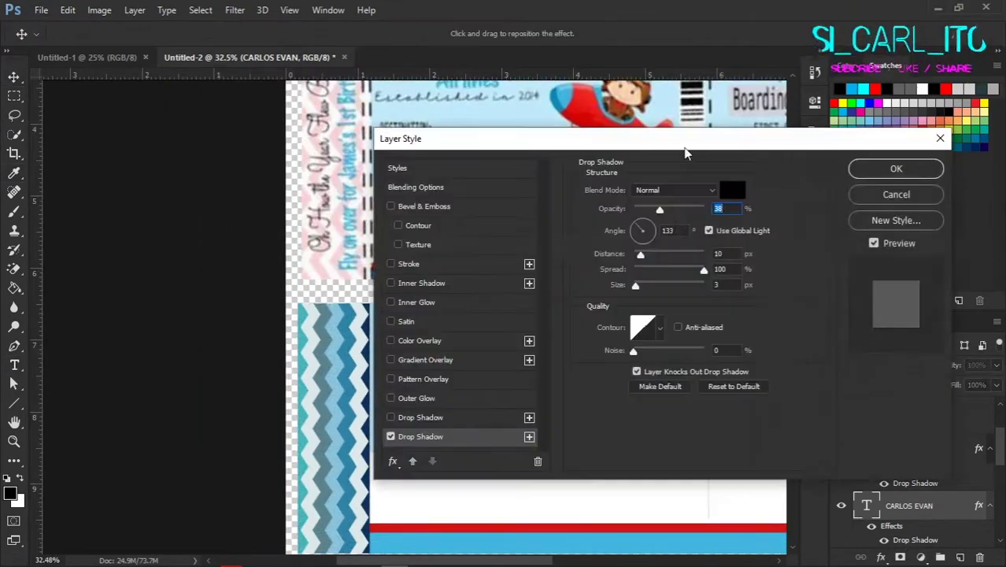
left_click_drag(708, 134, 925, 78)
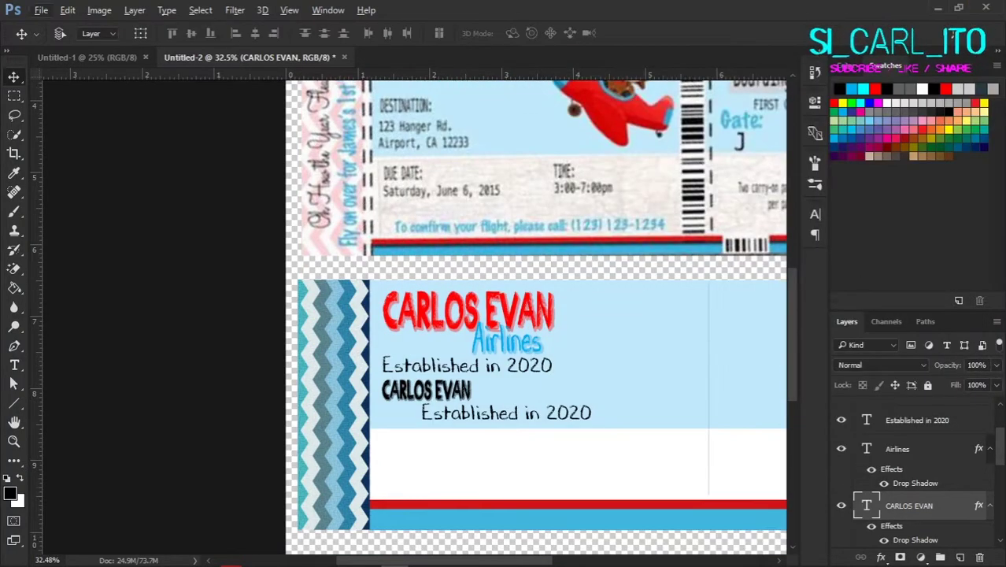
scroll(656, 451, "up", 4)
scroll(583, 398, "down", 4)
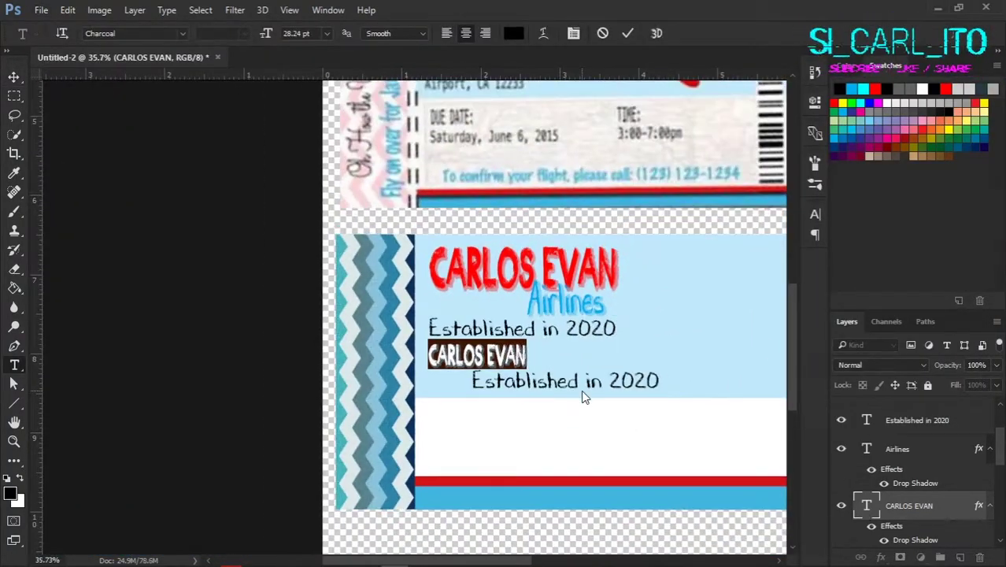
Step: Type the DUE DATE: label in a bold font and give it a drop shadow
type("DATE &")
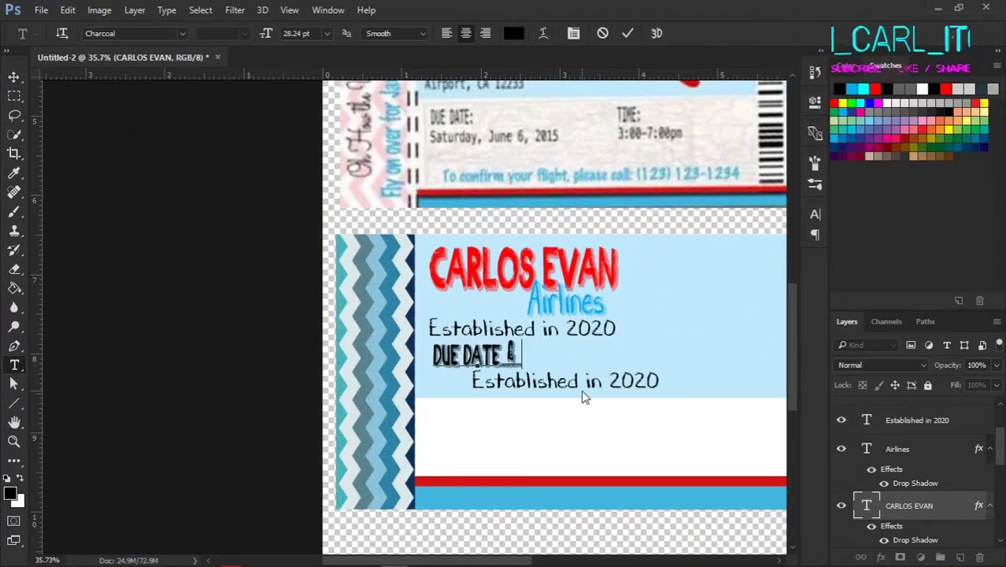
left_click(180, 32)
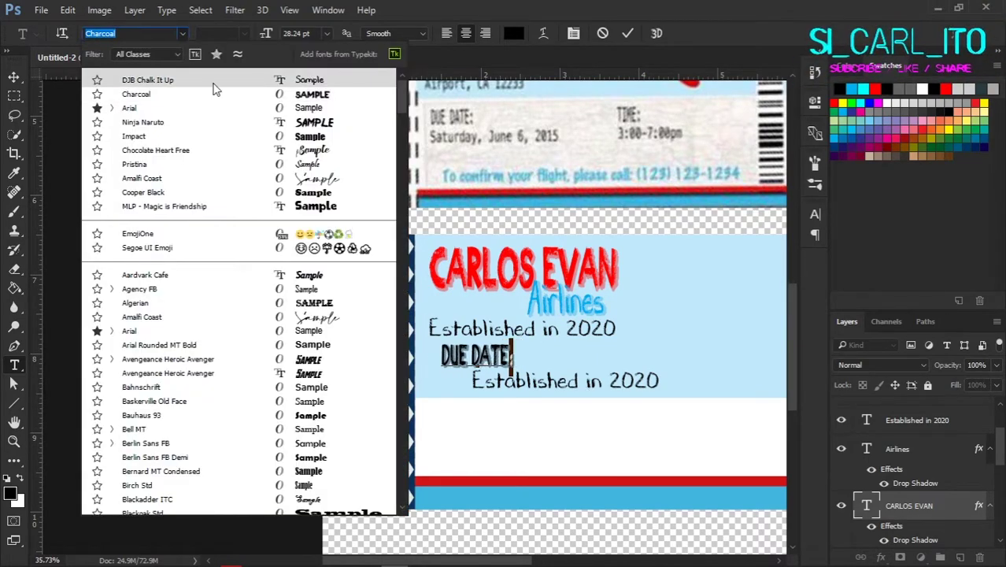
left_click(14, 77)
scroll(506, 362, "up", 4)
double_click(895, 543)
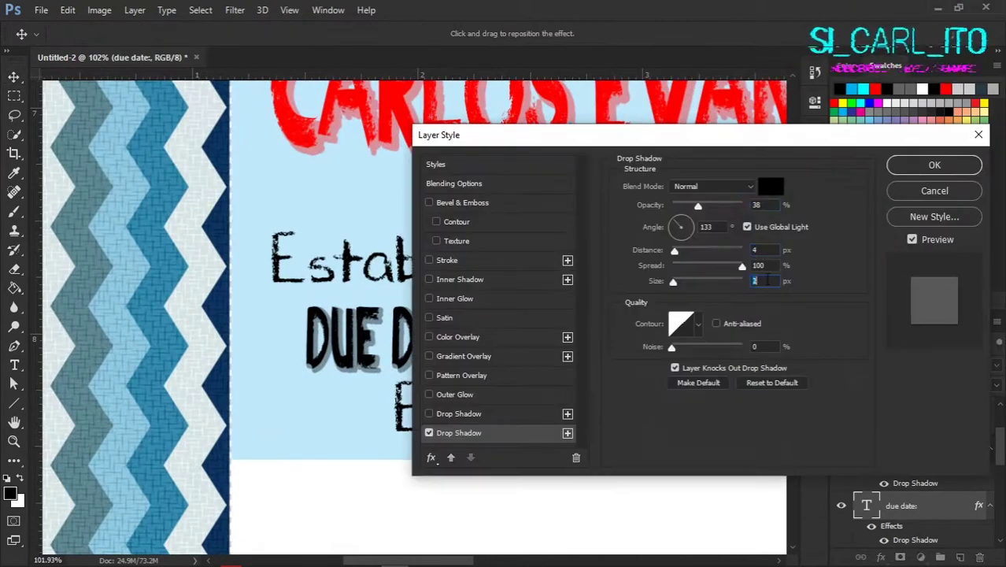
key("Return")
Step: Duplicate the DUE DATE: label to sit below the original
scroll(406, 358, "down", 4)
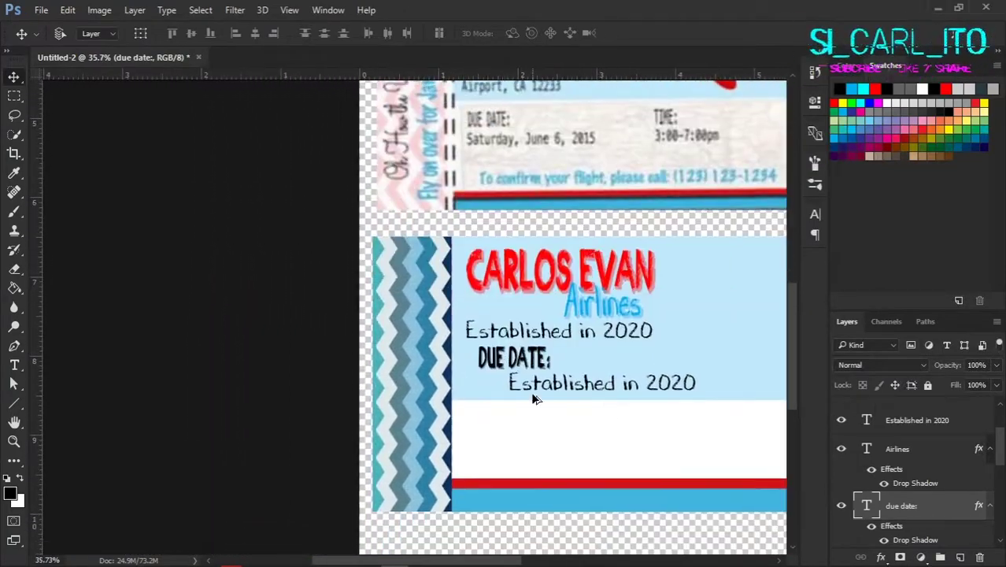
left_click_drag(530, 406, 525, 467)
scroll(526, 468, "up", 3)
scroll(589, 511, "down", 2)
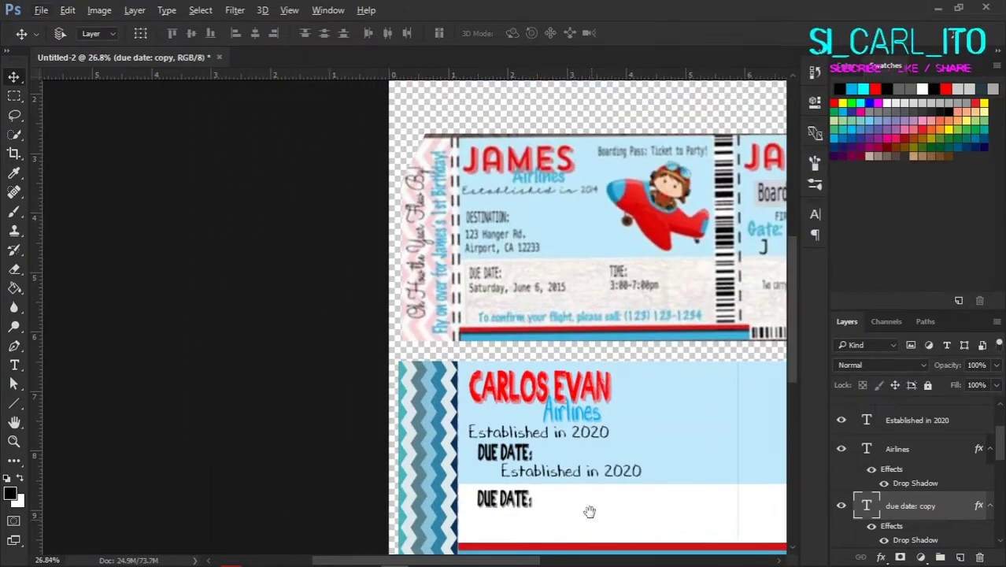
left_click(606, 337)
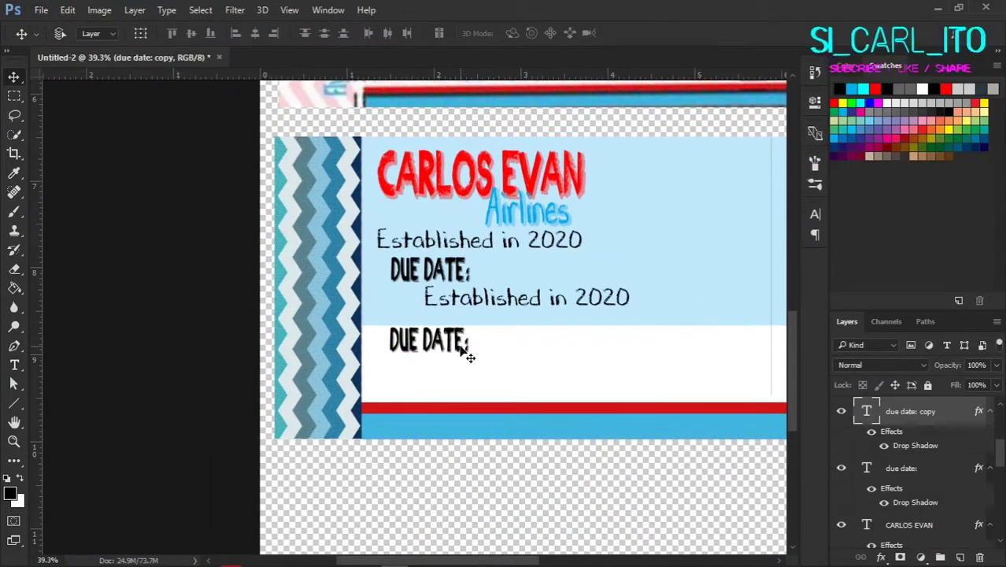
left_click(481, 303)
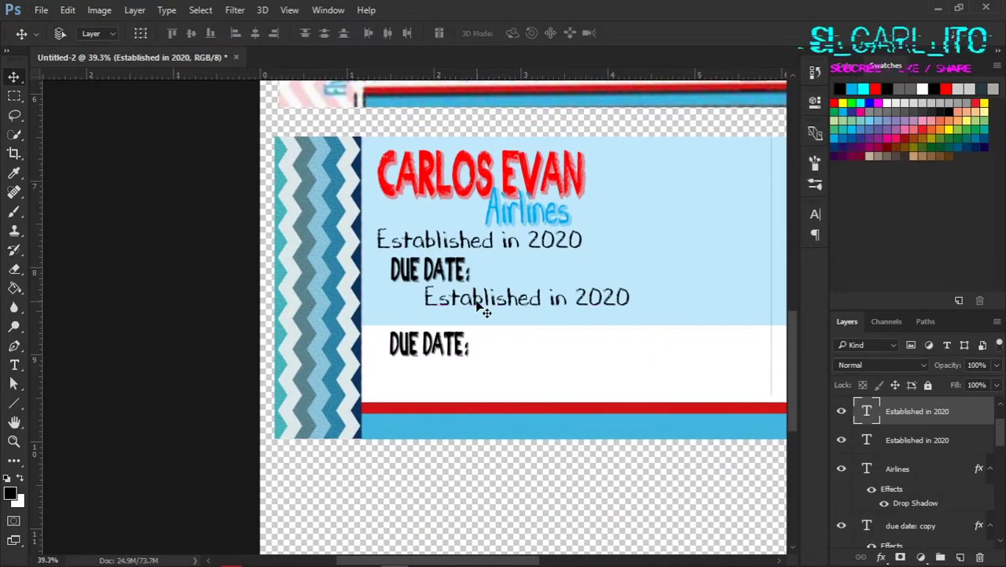
left_click(479, 285)
scroll(477, 279, "down", 2)
Step: Retype the upper label as DESTINATION: in the bold font
double_click(866, 507)
type("DESTINATI")
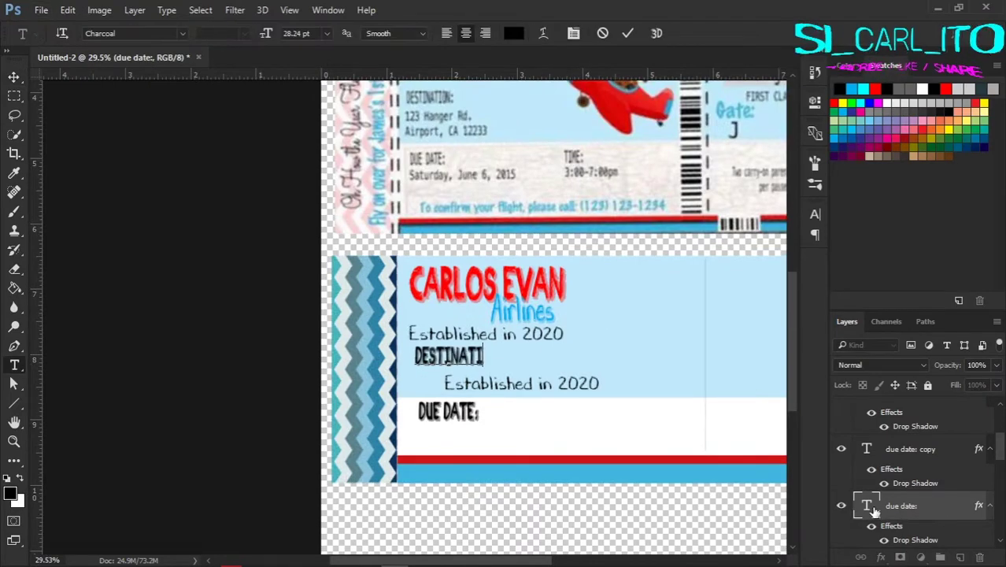
left_click(182, 33)
left_click(14, 77)
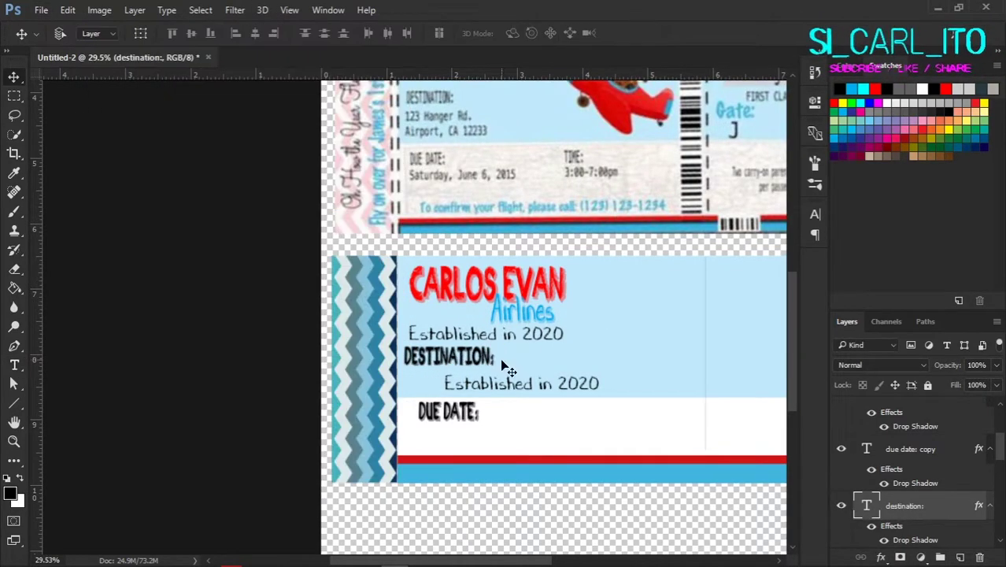
scroll(467, 365, "up", 1)
scroll(488, 386, "down", 1)
Step: Copy the party venue name from the chat for the second Established in 2020 line
left_click(469, 412)
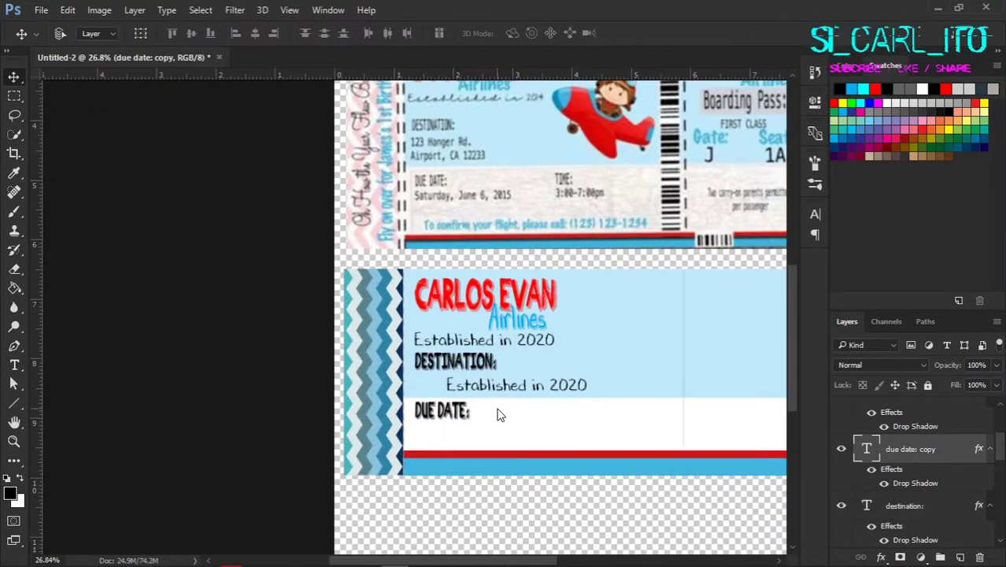
scroll(504, 413, "up", 2)
scroll(495, 393, "down", 3)
double_click(488, 404)
key("alt+Tab")
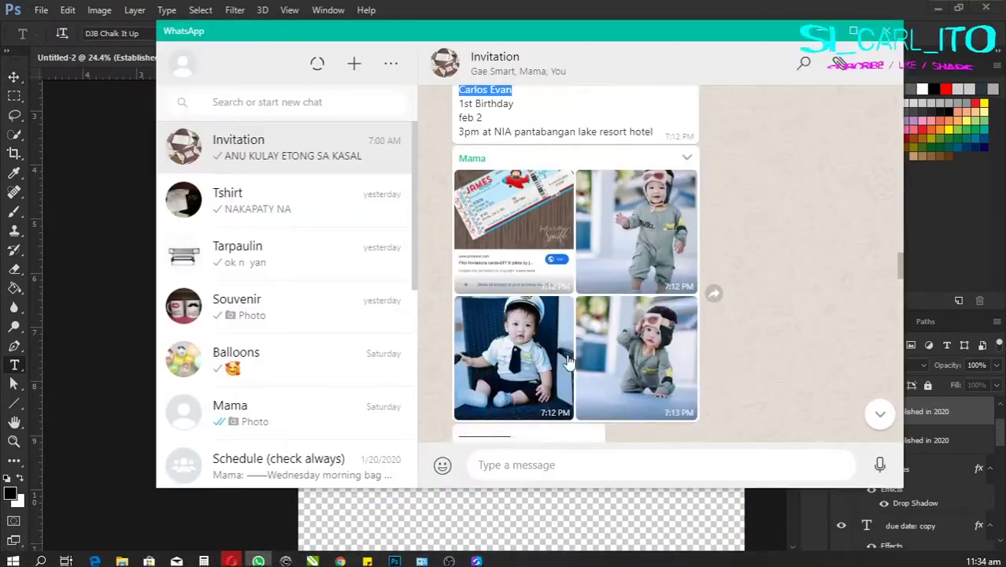
left_click_drag(494, 205, 653, 205)
key("alt+Tab")
key("alt+Tab")
Step: Paste the venue name into the line and move it under DESTINATION:
key("ctrl+c")
key("alt+Tab")
key("ctrl+v")
scroll(718, 441, "up", 1)
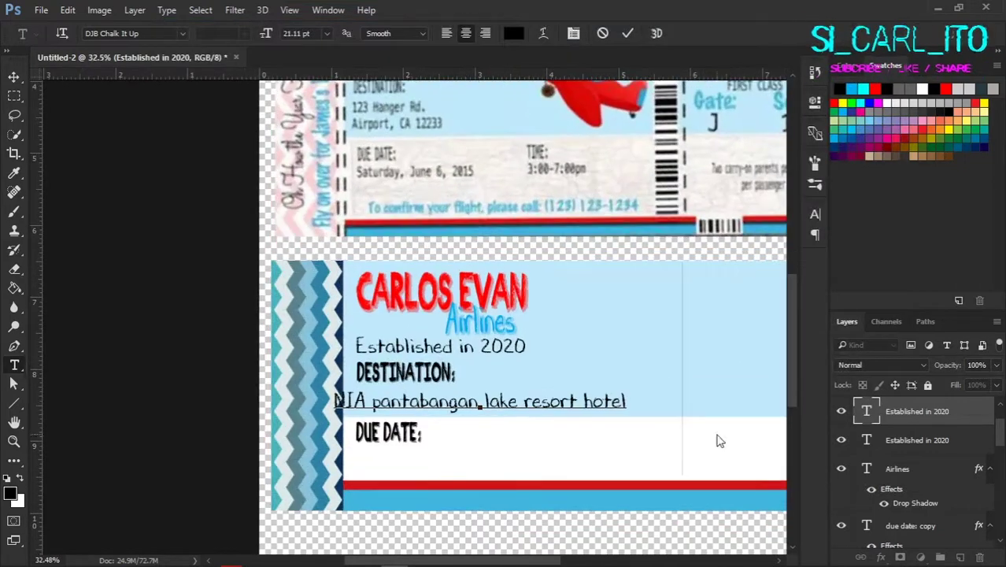
left_click_drag(630, 402, 675, 398)
scroll(556, 412, "up", 1)
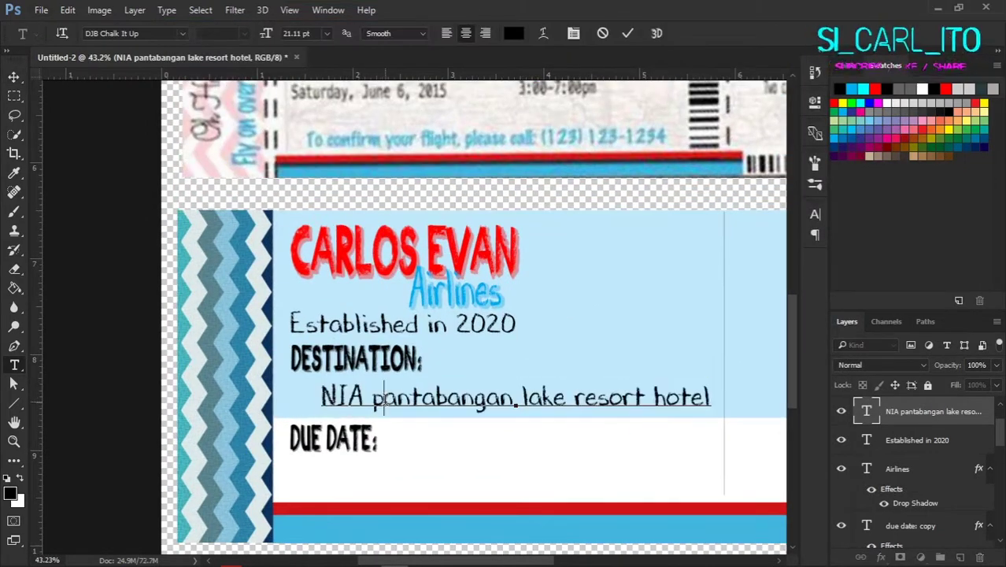
Step: Capitalise the venue to read NIA Pantabangan Lake Resort Hotel
left_click(527, 397)
key("Delete")
type("L")
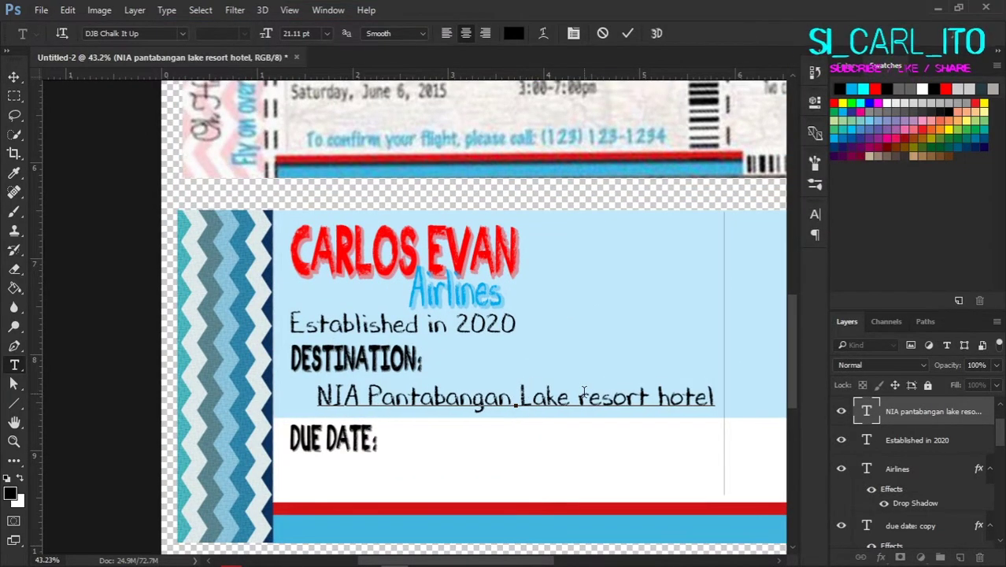
triple_click(583, 398)
left_click(583, 397)
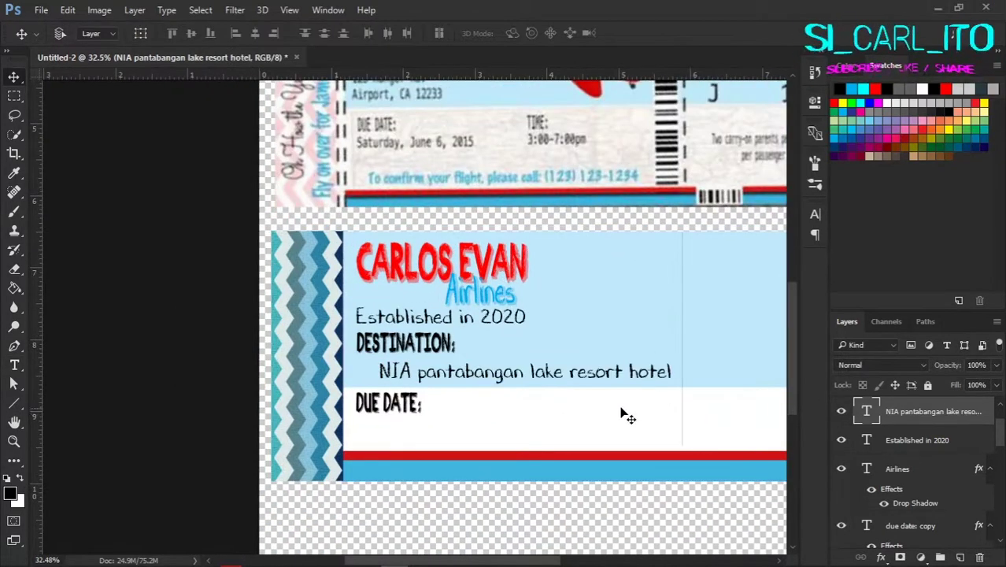
triple_click(614, 373)
left_click(418, 373)
key("Delete")
type("P")
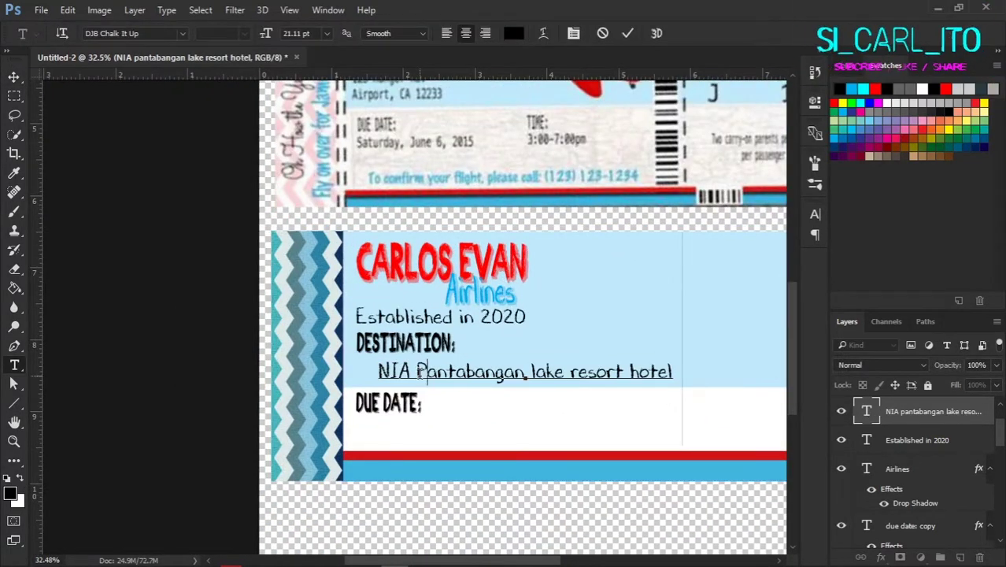
triple_click(576, 373)
left_click(577, 373)
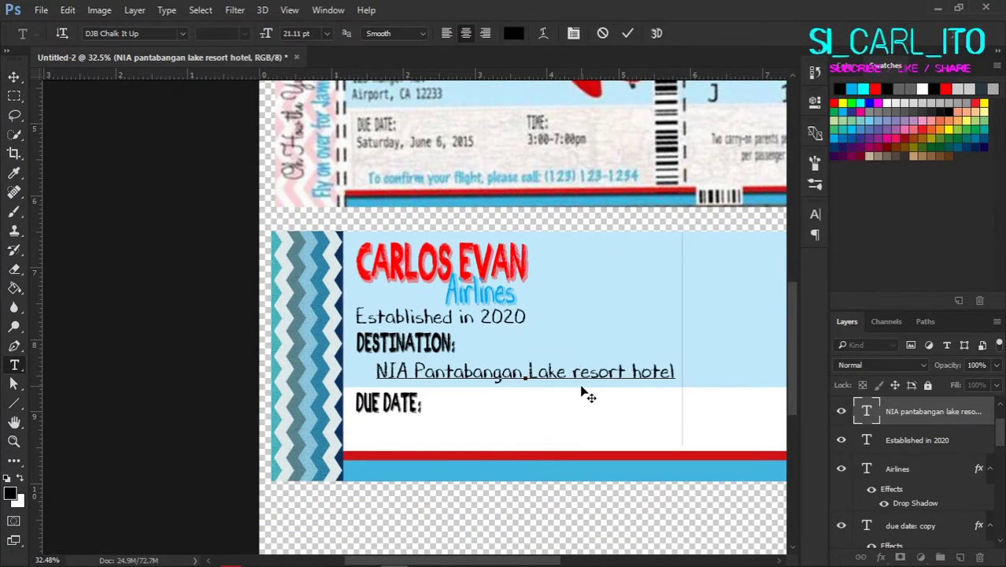
type("H")
double_click(866, 411)
Step: Narrow the venue line's horizontal scale and drag a copy under DUE DATE:
key("ctrl+t")
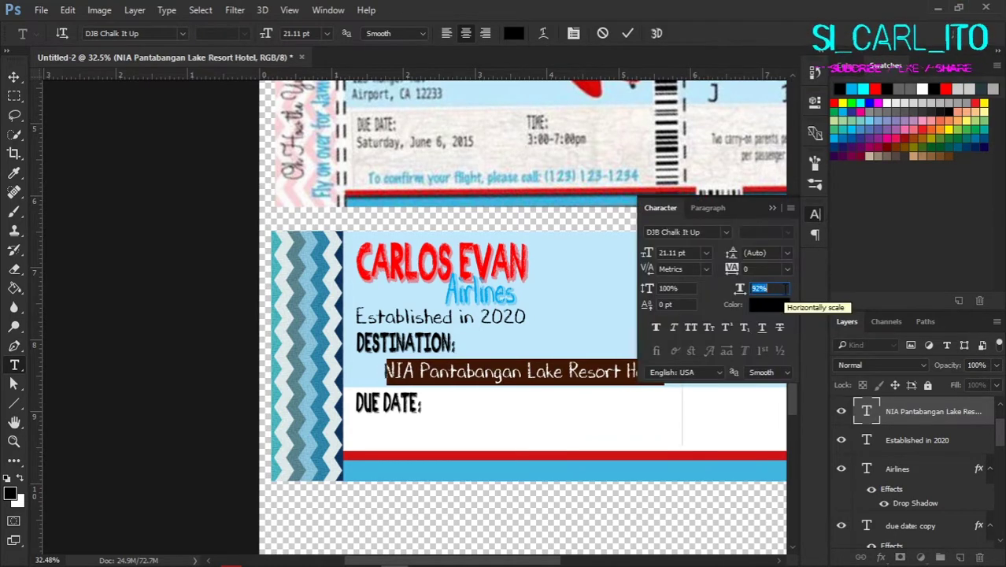
key("ctrl+Return")
scroll(396, 429, "down", 1)
left_click_drag(461, 364, 461, 422)
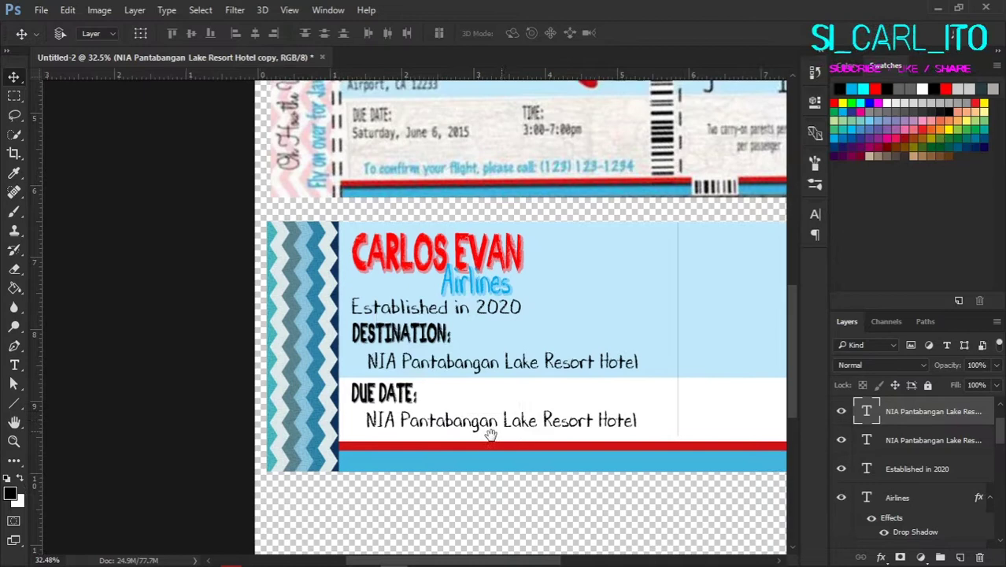
Step: Retype the copied line under DUE DATE: as 'Sunday, February 2, 2020'
double_click(866, 411)
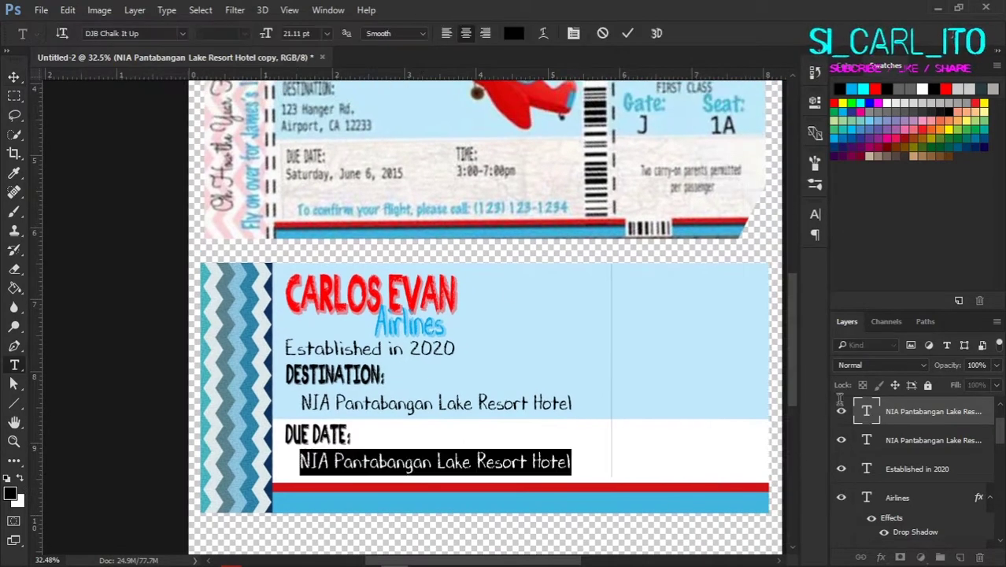
left_click(259, 556)
left_click(259, 555)
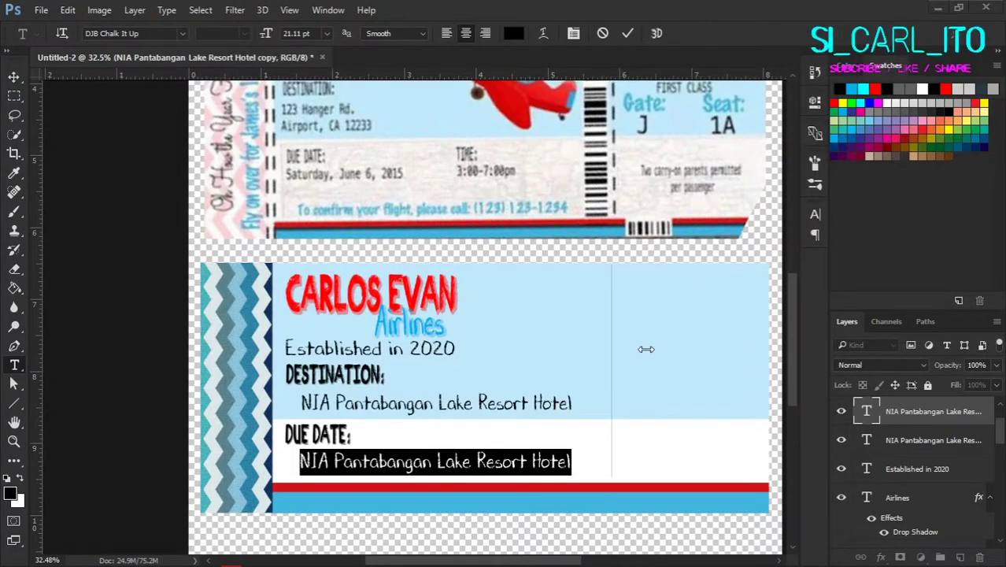
type("Sunday, February 2, 2020")
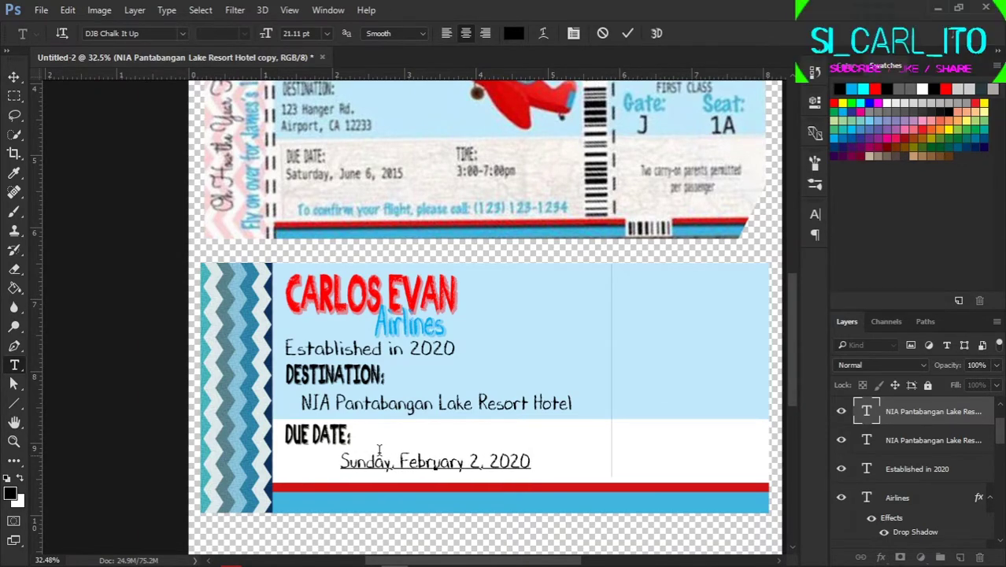
key("ctrl+Return")
key("v")
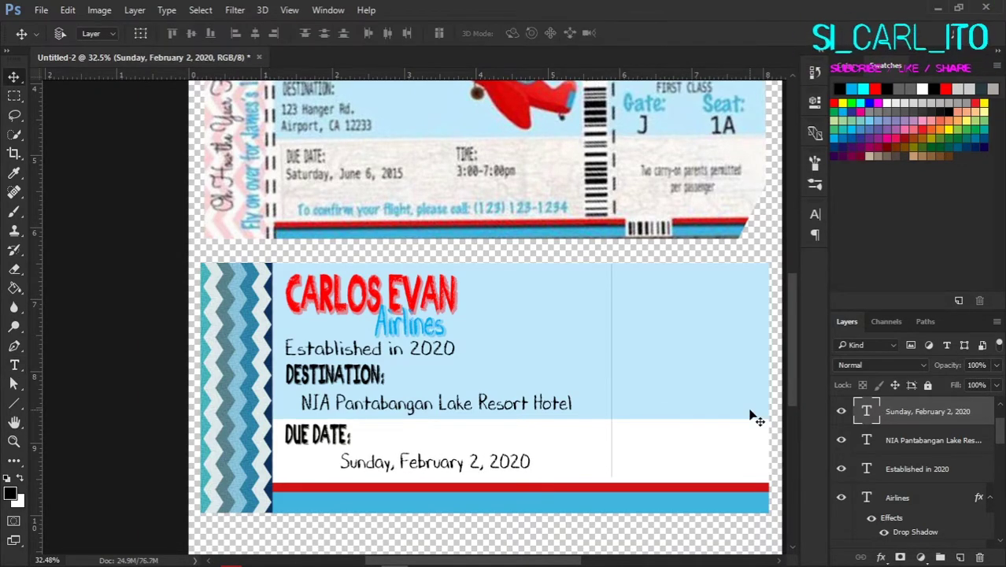
scroll(472, 442, "up", 5)
scroll(433, 447, "down", 3)
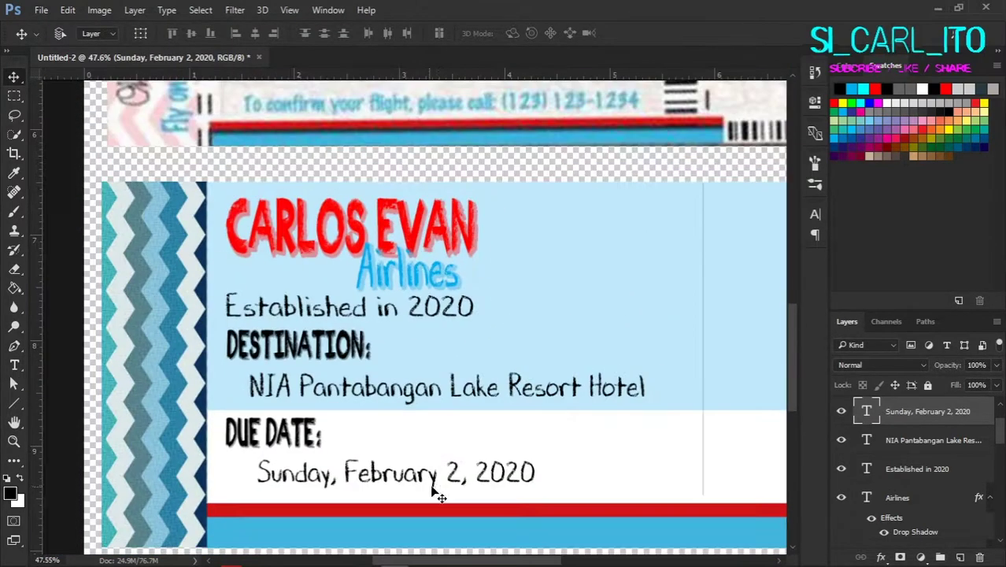
left_click(933, 440, "shift")
scroll(394, 385, "down", 4)
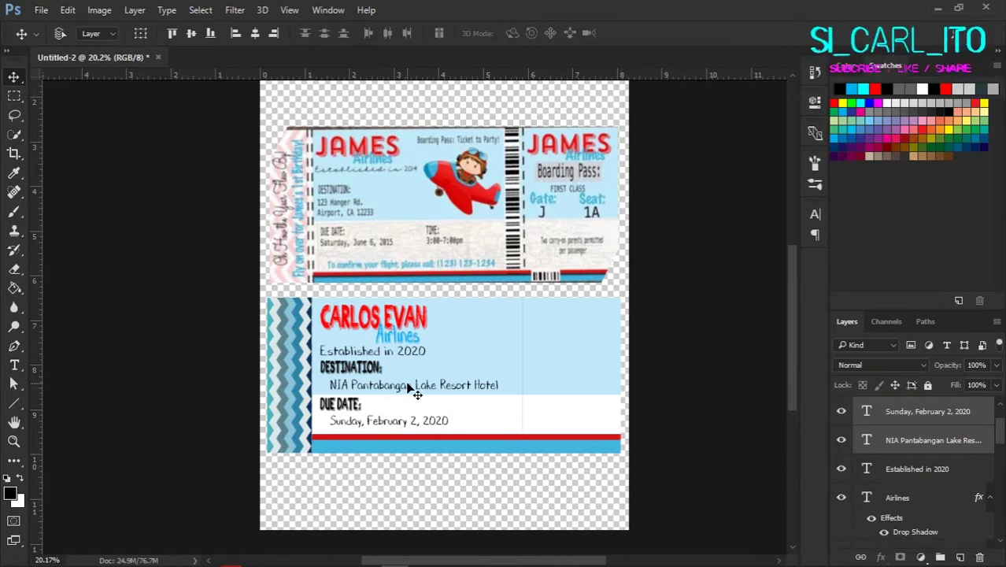
scroll(523, 459, "up", 2)
Step: Duplicate the DUE DATE: label to the right and retype it as TIME:
left_click_drag(237, 433, 277, 445)
left_click_drag(370, 433, 433, 430)
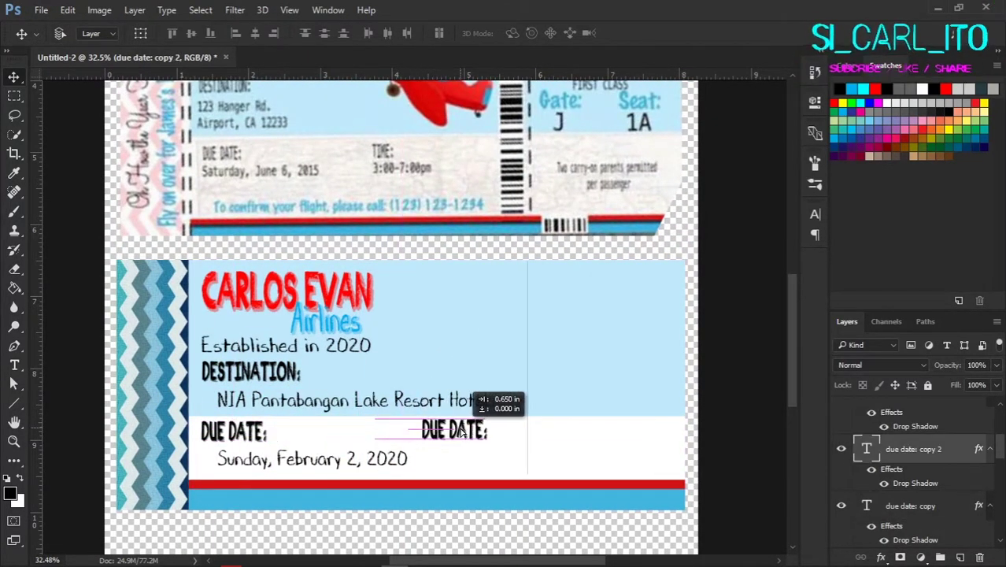
double_click(866, 450)
type("TIME")
double_click(876, 455)
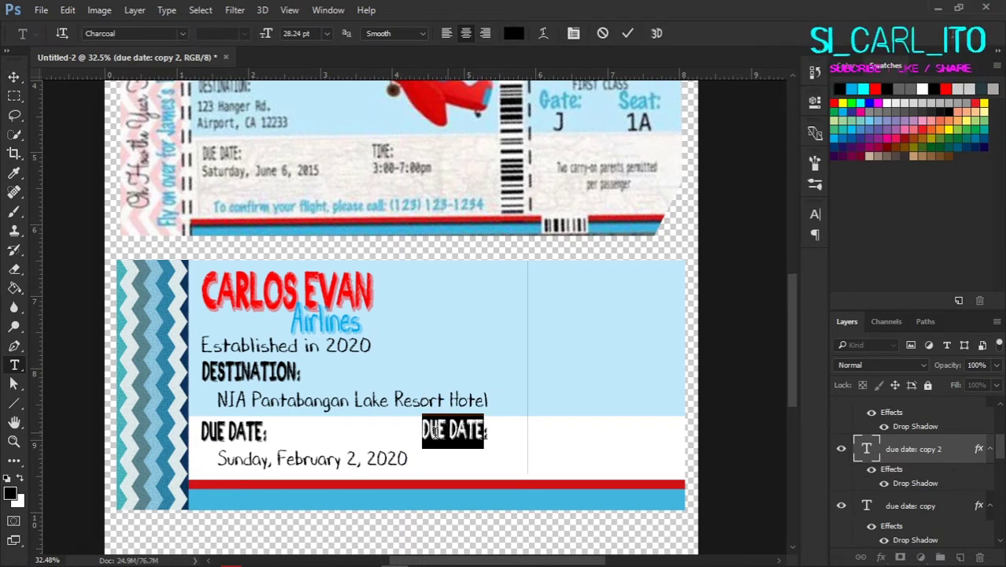
Step: Copy the date line under TIME: and change it to 3pm
left_click_drag(371, 461, 464, 463)
double_click(867, 411)
type("3pm")
key("ctrl+Return")
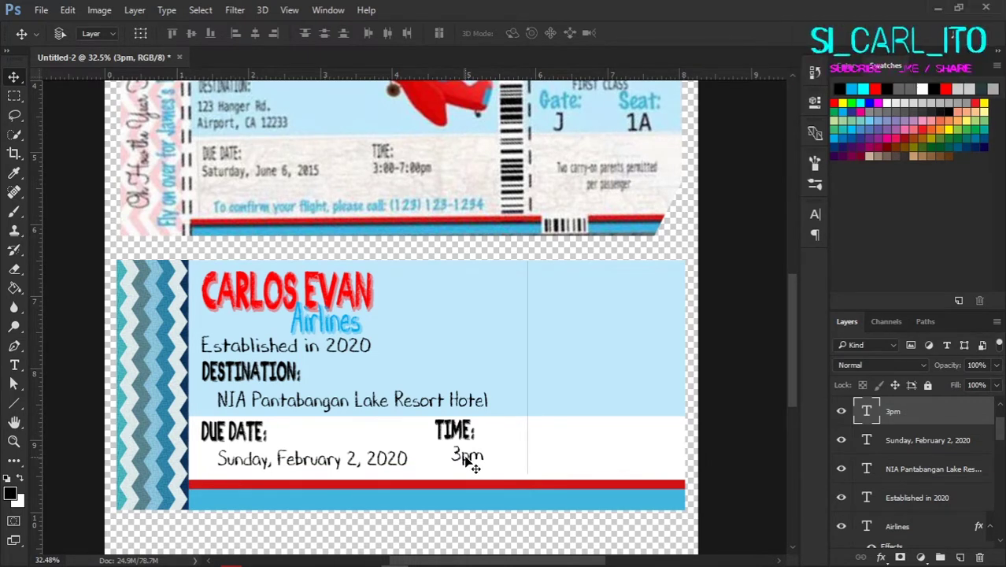
scroll(464, 463, "down", 4)
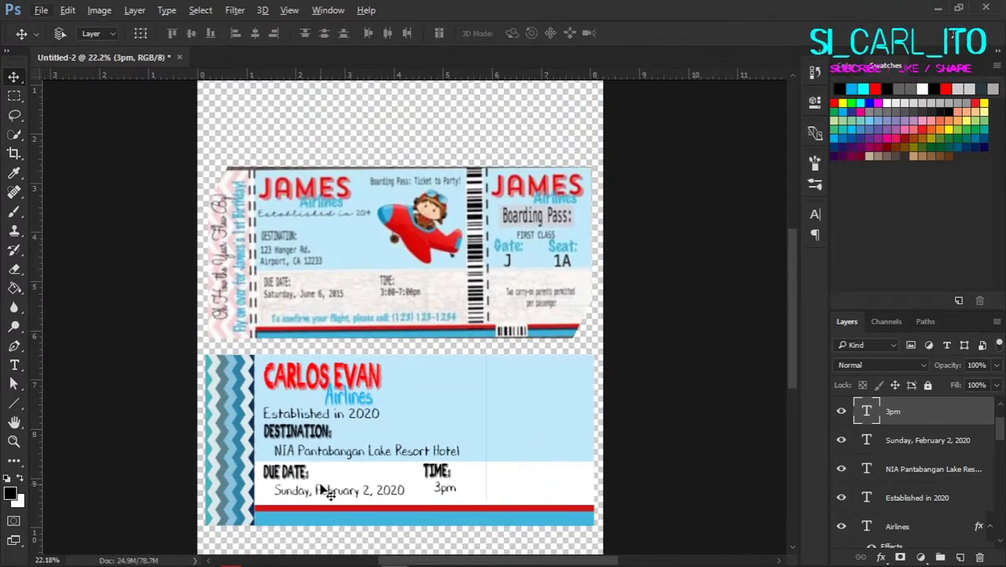
Step: Search Google Images for barcode in the browser
mouse_move(136, 555)
left_click(285, 496)
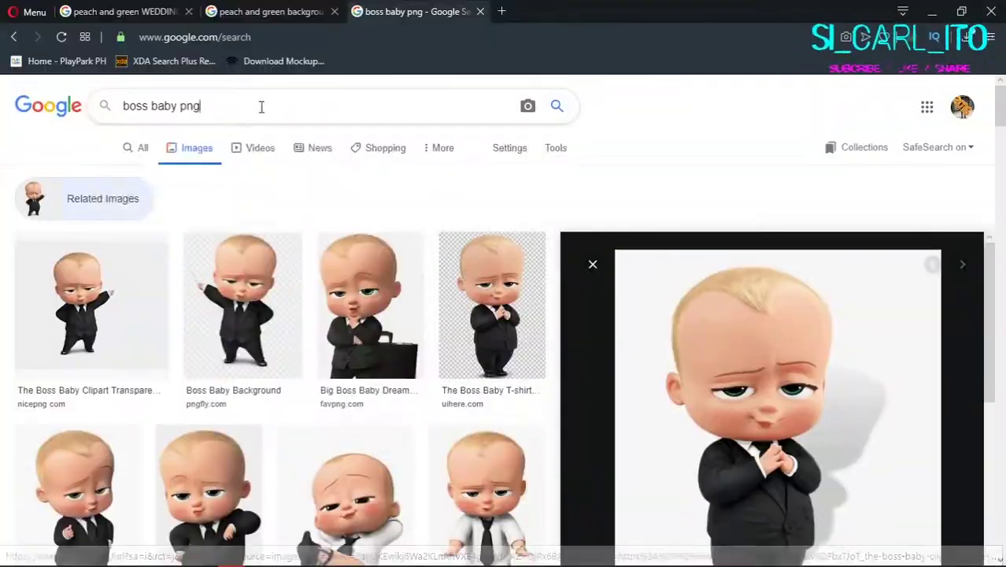
left_click_drag(261, 107, 103, 105)
type("barcode")
key("Return")
Step: Open a barcode result and save the image to the computer
scroll(423, 338, "down", 5)
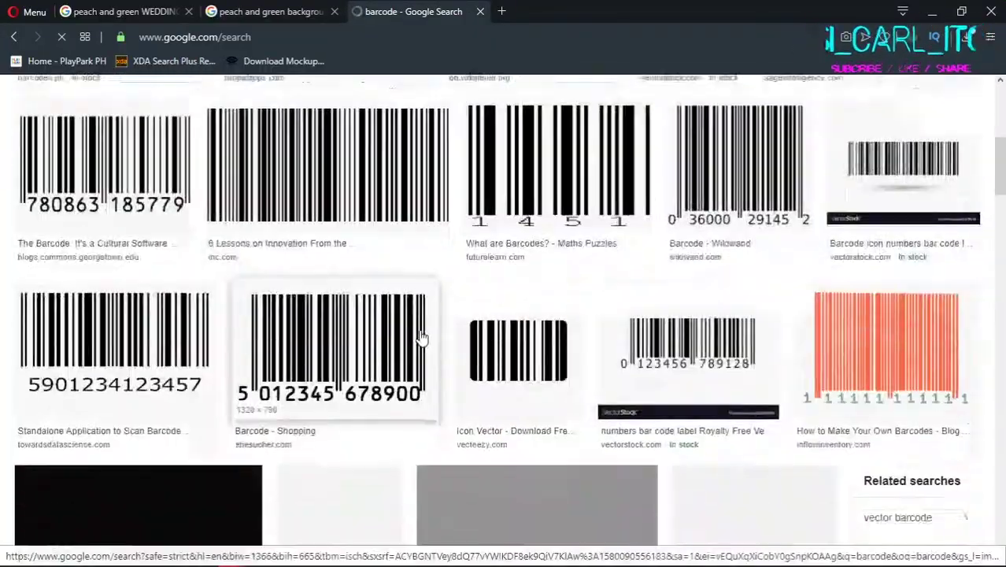
scroll(423, 338, "down", 6)
scroll(321, 416, "up", 9)
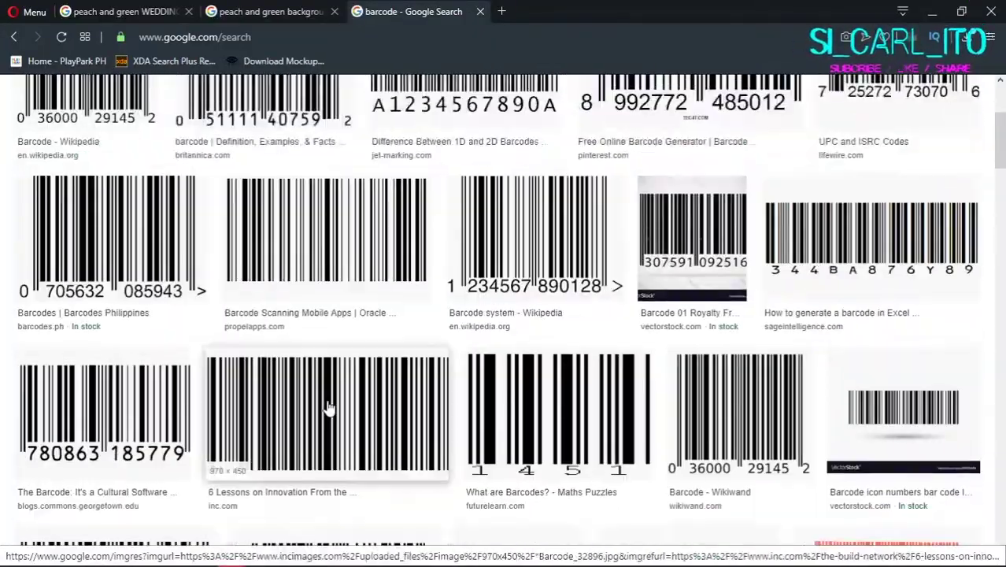
scroll(329, 407, "down", 5)
left_click(260, 209)
right_click(736, 166)
left_click(751, 307)
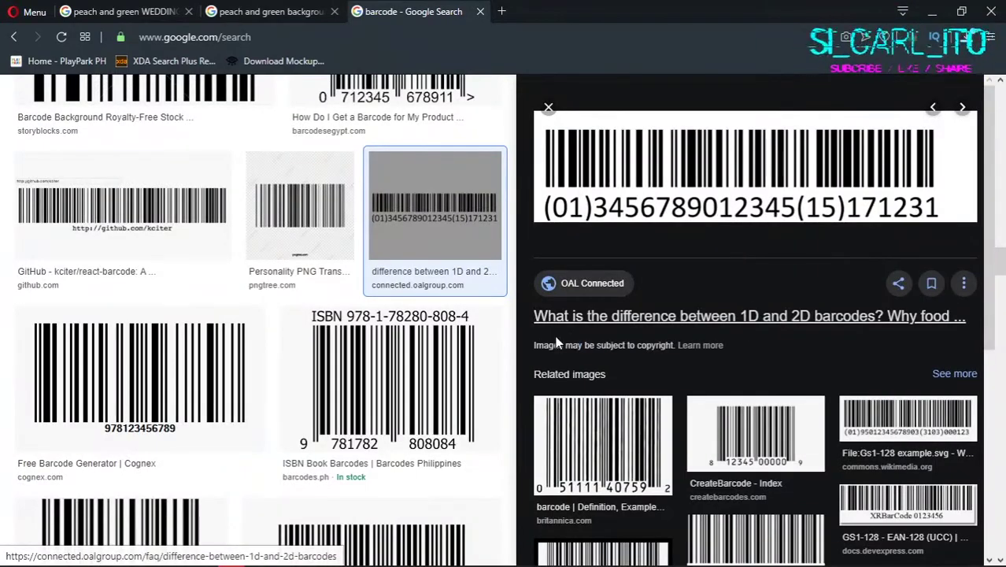
Step: Bring up File Explorer showing the saved EAN128+1D+Barcode file
left_click(393, 556)
mouse_move(97, 555)
left_click(281, 488)
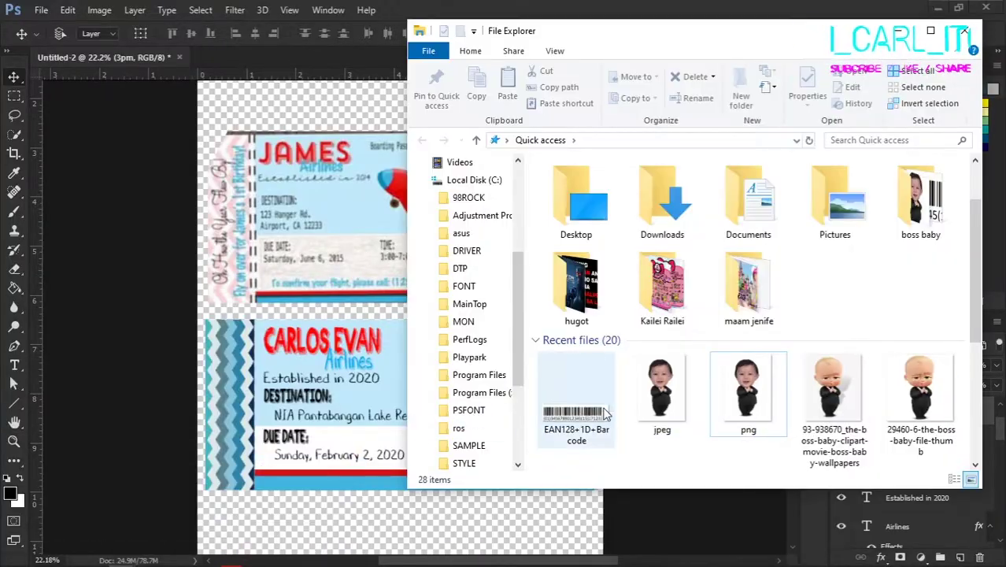
Step: Place the barcode image, rotated 90° and scaled down, onto the ticket beside the stub
left_click_drag(606, 415, 415, 330)
left_click_drag(511, 181, 452, 338)
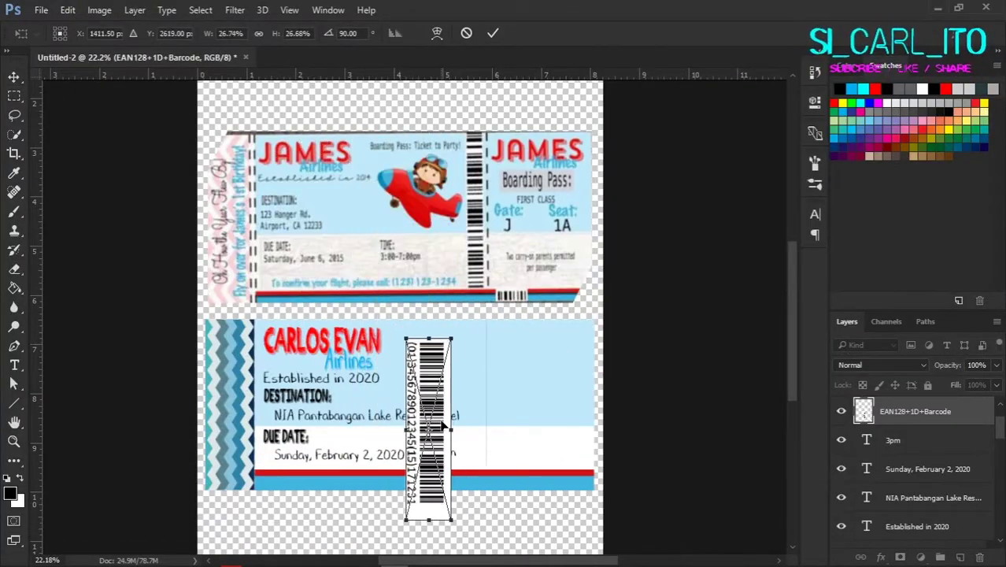
left_click_drag(443, 426, 475, 480)
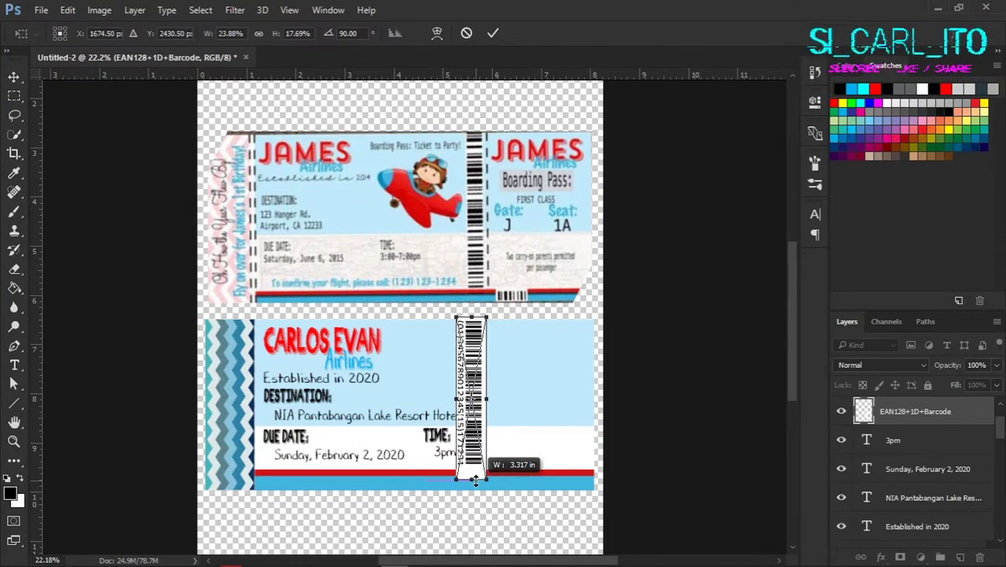
key("Return")
Step: Marquee-select and delete the barcode's number digits strip
key("m")
scroll(482, 473, "up", 3)
mouse_move(445, 166)
left_mouse_down()
mouse_move(478, 277)
mouse_move(478, 462)
left_mouse_up()
key("Delete")
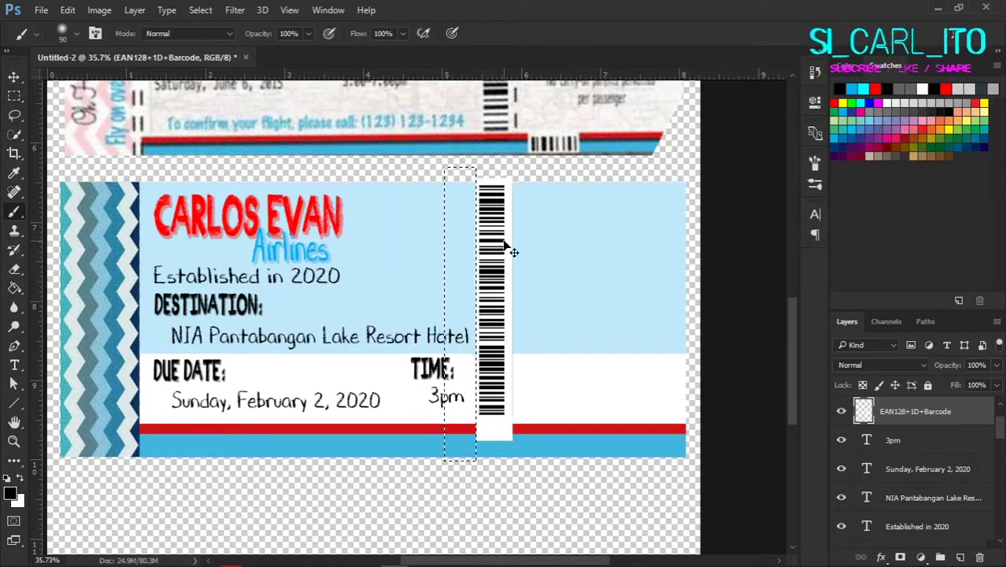
key("ctrl+d")
left_click_drag(558, 470, 507, 172)
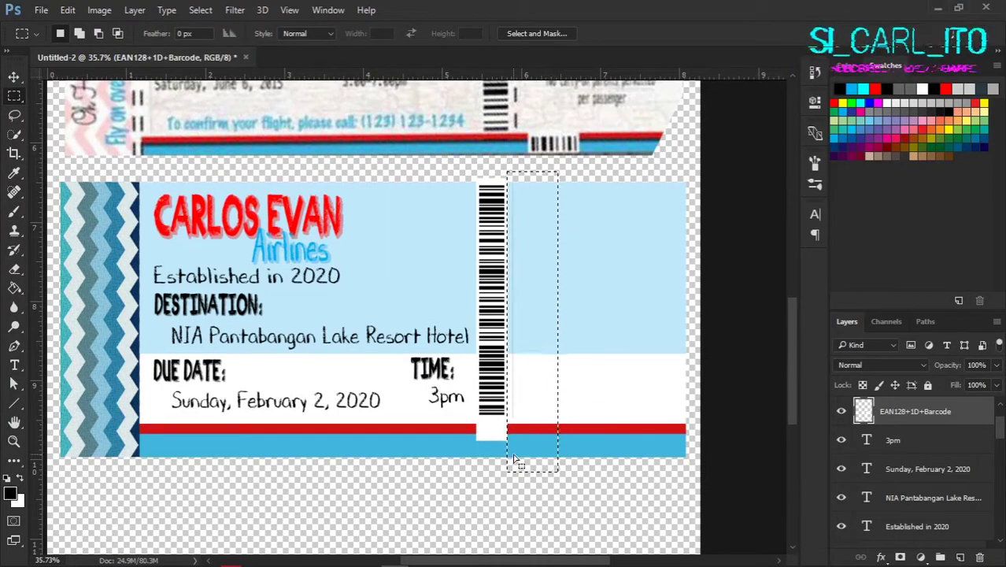
left_click_drag(460, 423, 561, 457)
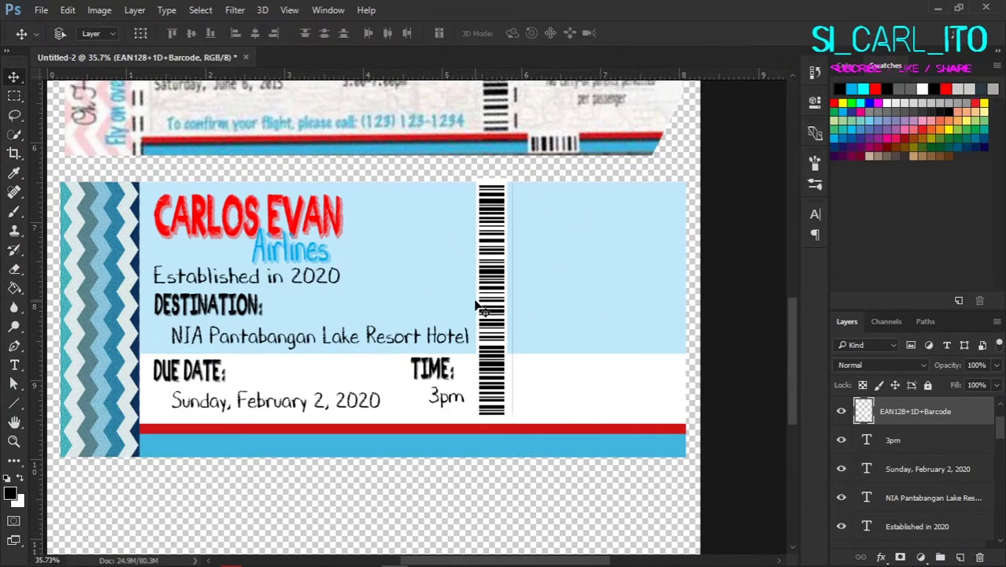
Step: Stretch the barcode vertically so it spans the full ticket height
key("ctrl+t")
left_click_drag(494, 413, 495, 415)
left_click_drag(494, 181, 496, 188)
key("Return")
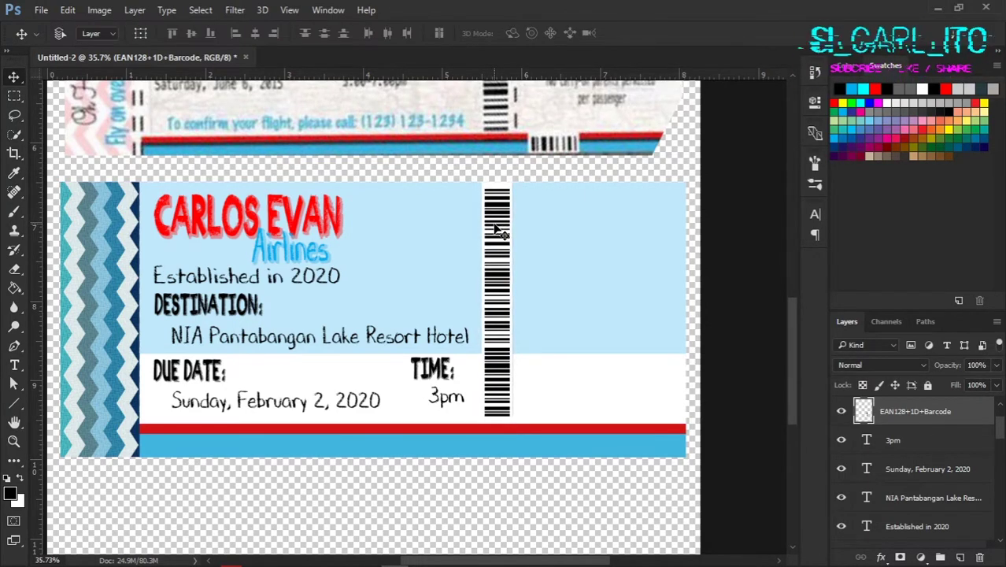
scroll(532, 298, "up", 1)
scroll(861, 478, "down", 5)
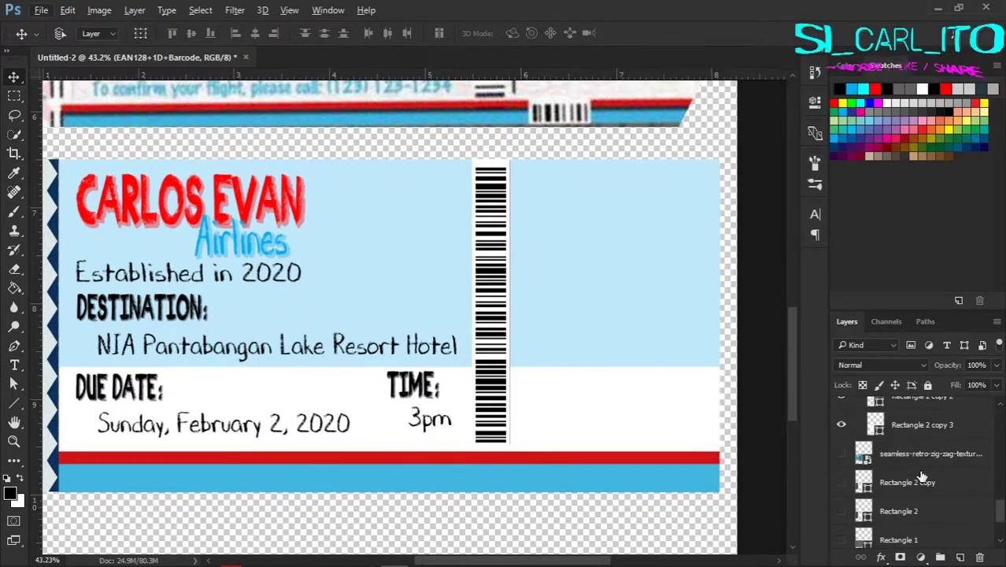
scroll(496, 211, "up", 6)
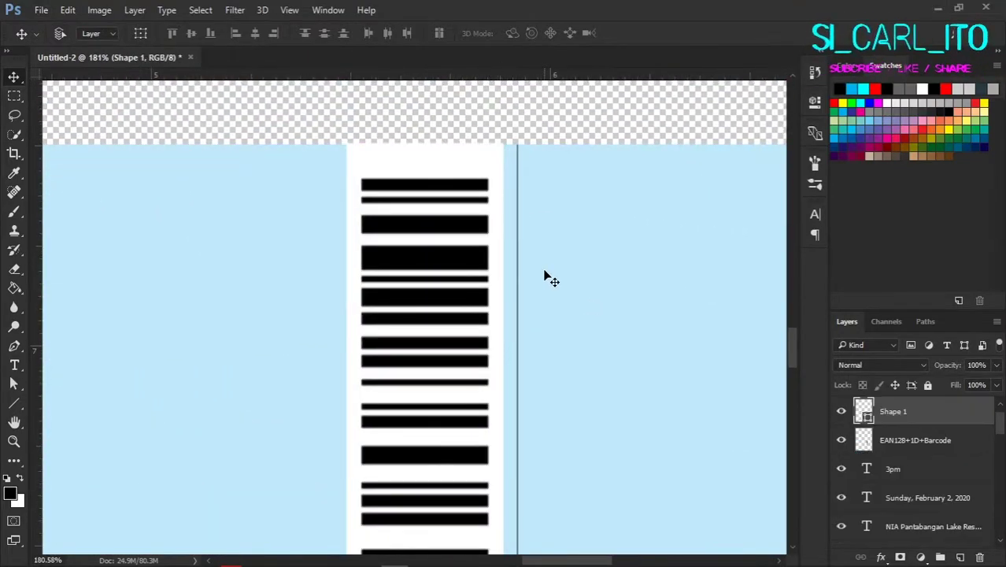
scroll(543, 276, "down", 5)
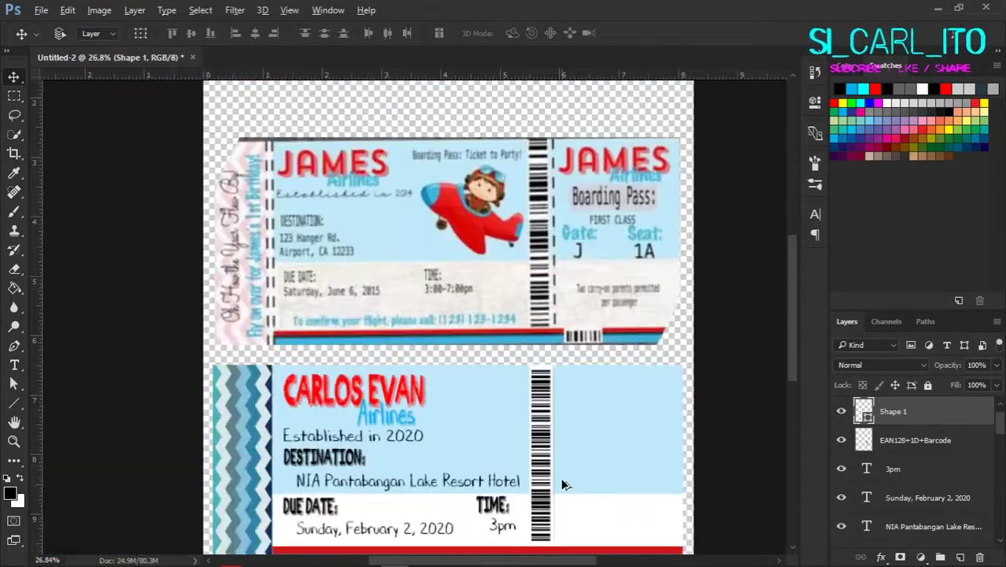
scroll(560, 477, "up", 5)
key("ctrl+t")
Step: Tilt the Shape 1 line slightly and draw a thin black rounded-rectangle bar beside the barcode
left_click_drag(526, 384, 532, 380)
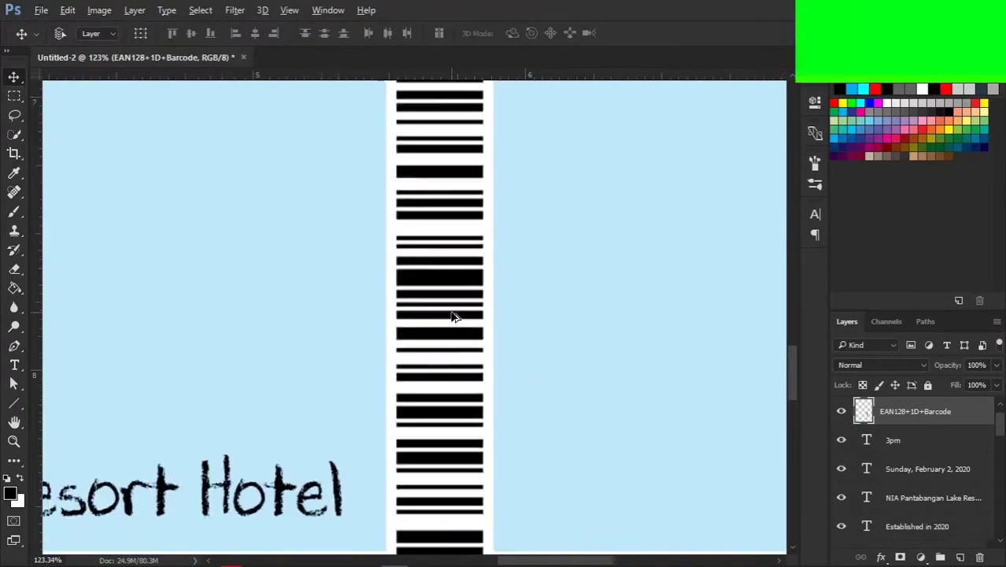
scroll(456, 315, "down", 2)
right_click(14, 402)
left_click(79, 417)
left_click_drag(408, 316, 410, 513)
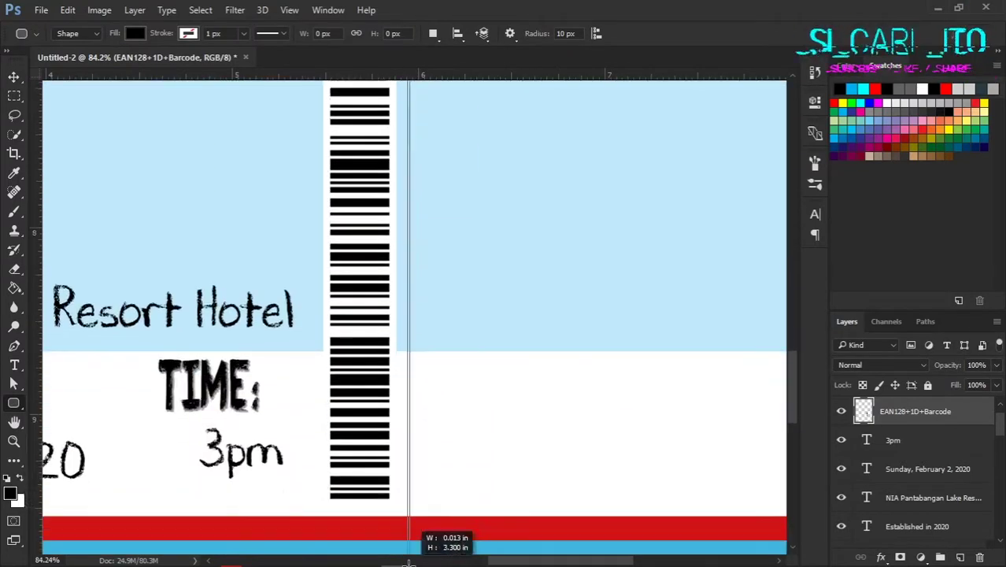
left_click_drag(409, 553, 408, 472)
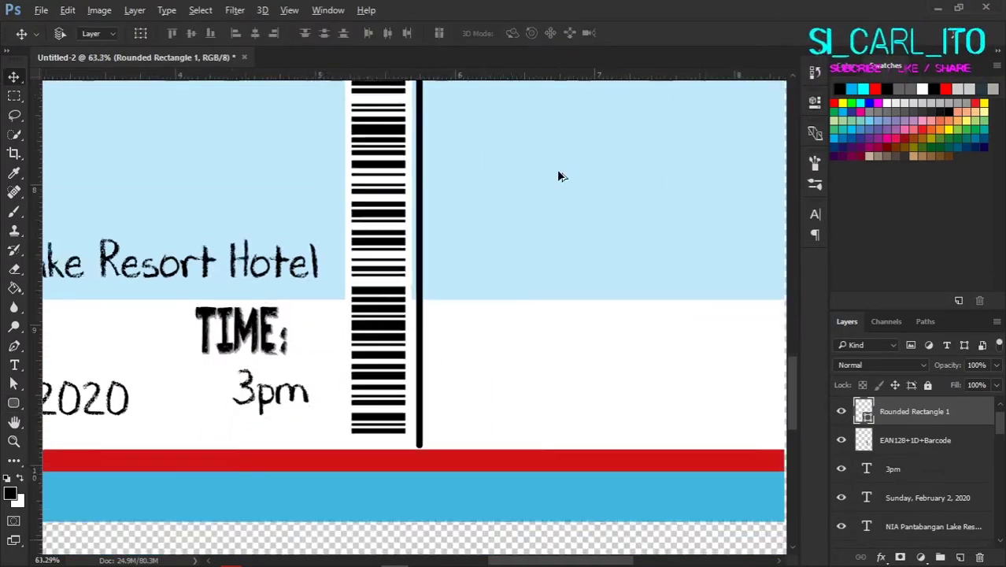
Step: Erase the first gaps in the black bar with a smaller eraser
scroll(555, 246, "down", 2)
key("e")
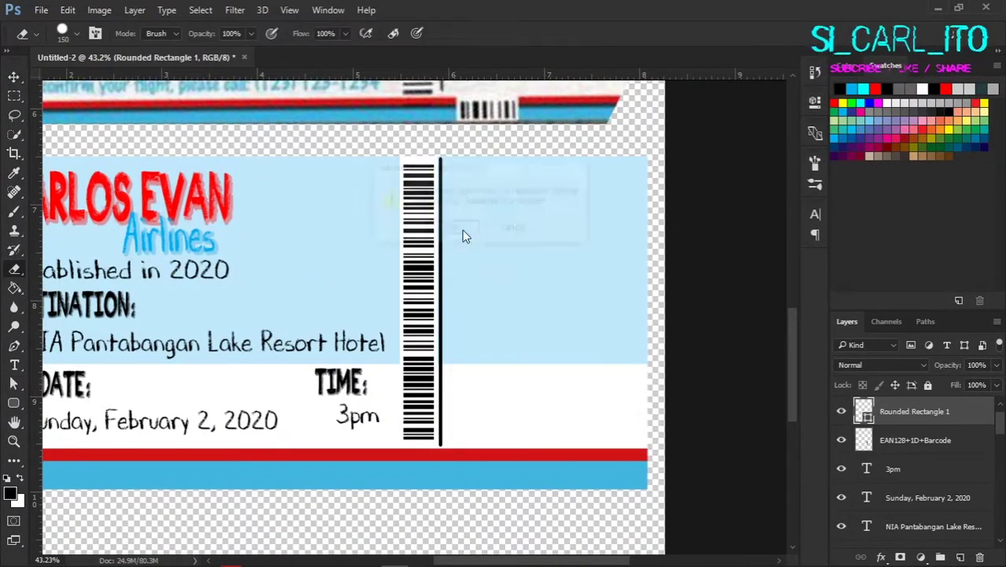
scroll(445, 205, "up", 3)
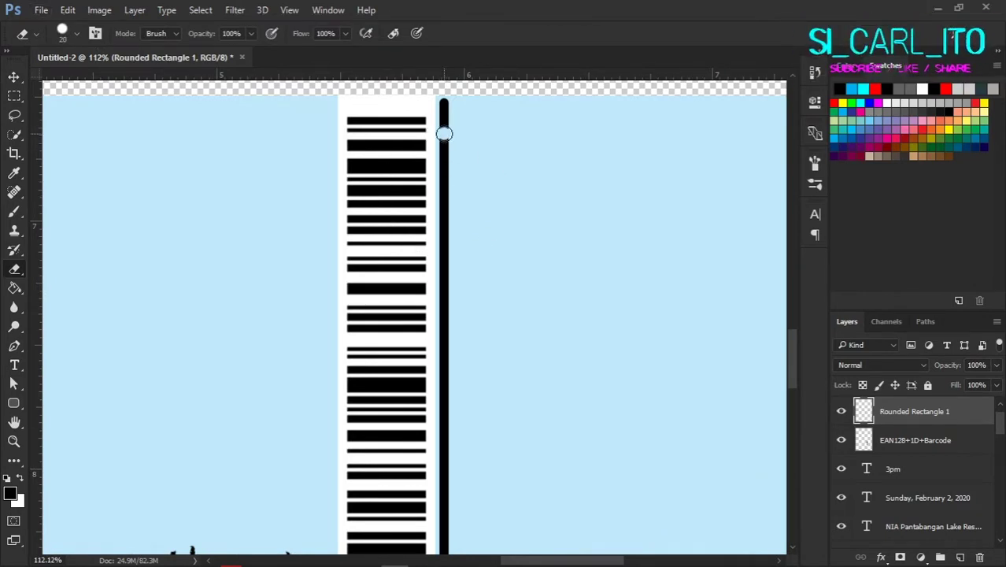
left_click(444, 134)
key("bracketleft")
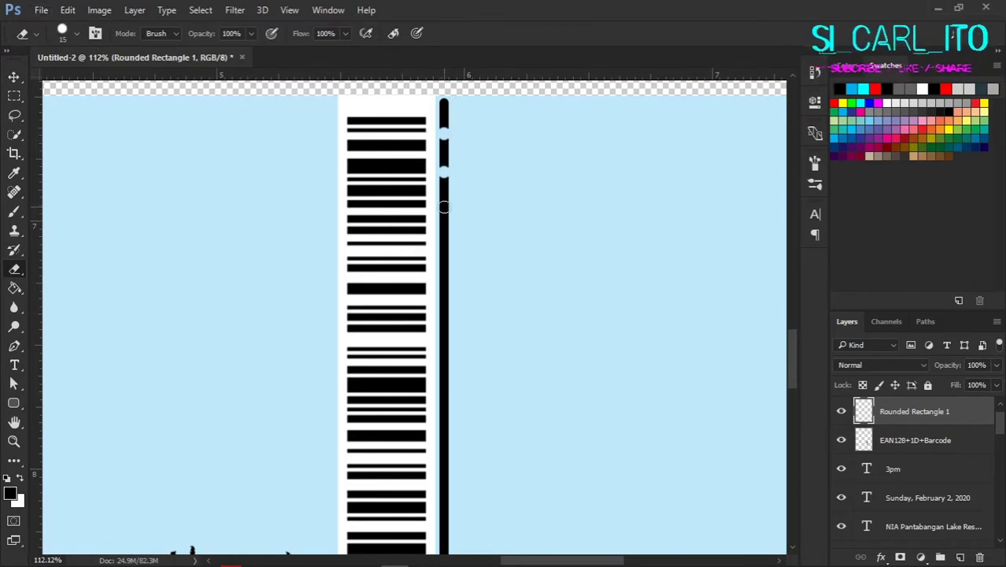
scroll(444, 246, "down", 3)
scroll(444, 246, "left", 1)
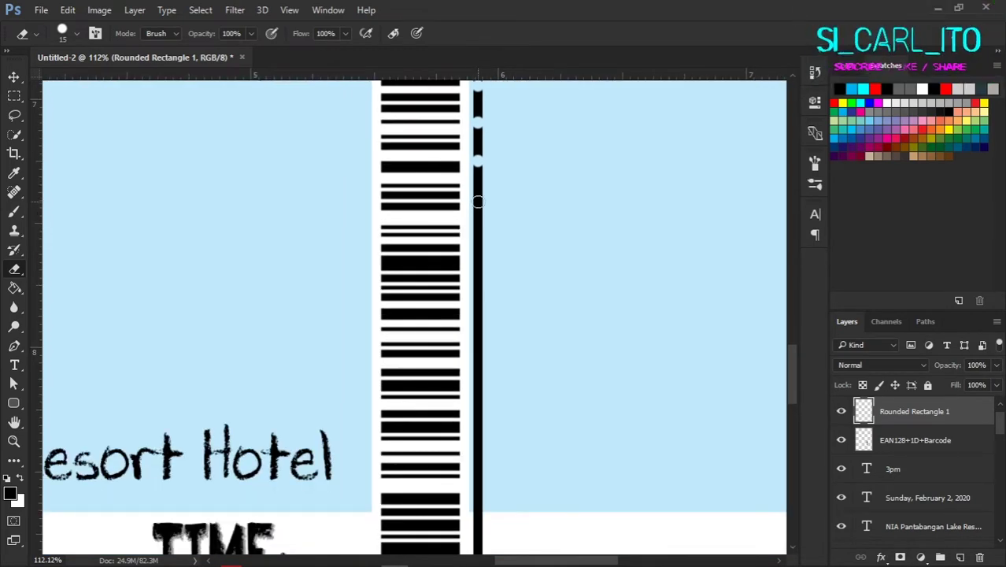
left_click(486, 199)
scroll(488, 175, "down", 2)
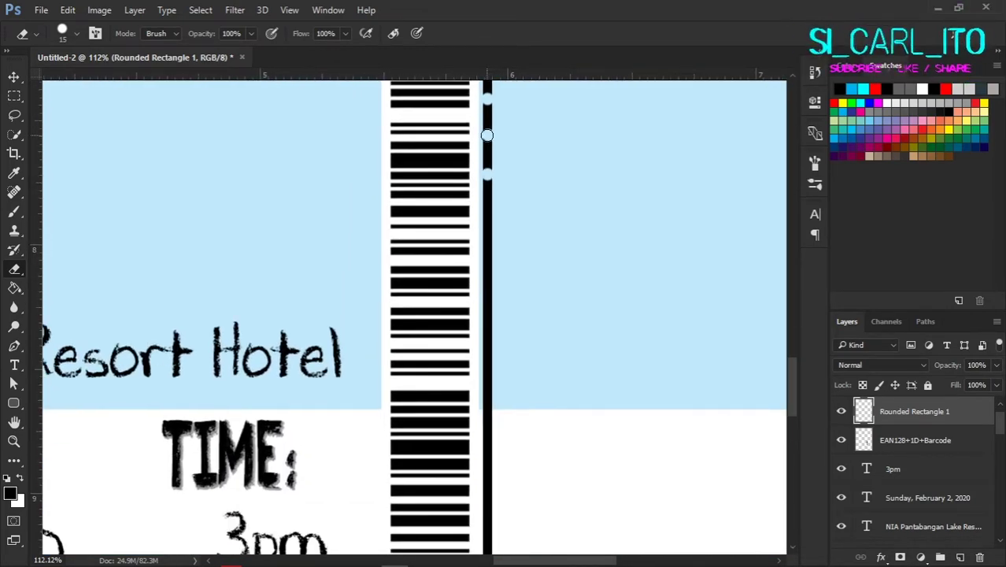
left_click(488, 212)
Step: Erase more evenly spaced gaps down the rest of the bar to form a tear line
scroll(485, 200, "down", 2)
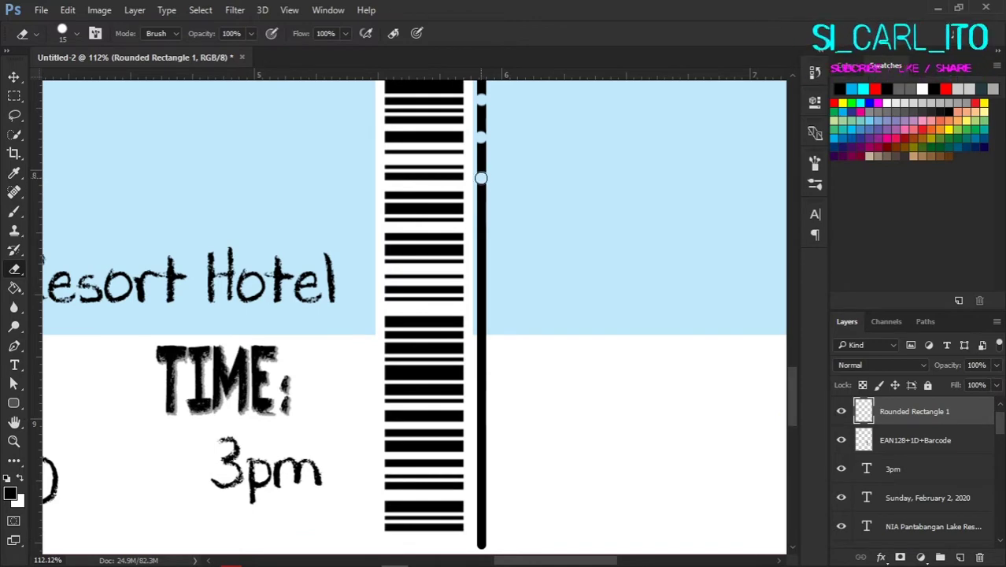
scroll(481, 177, "down", 2)
left_click(477, 168)
scroll(472, 165, "down", 1)
scroll(466, 307, "down", 1)
left_click(466, 168)
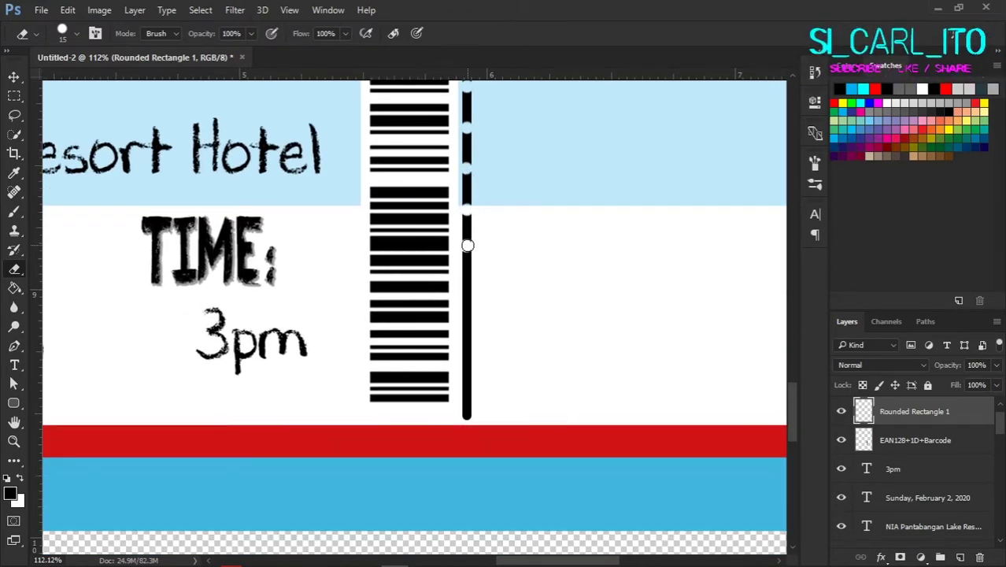
left_click(467, 281)
scroll(489, 253, "down", 2)
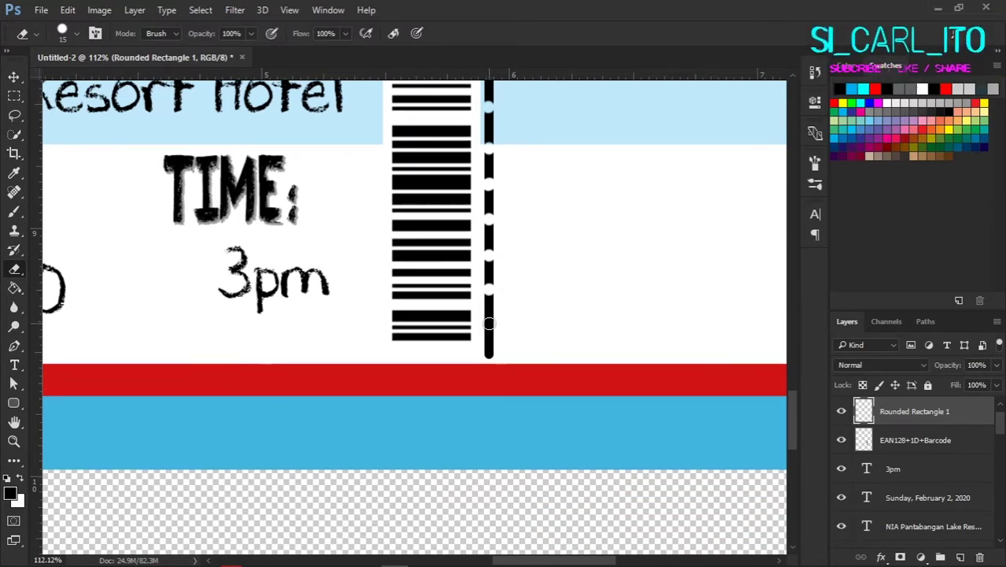
scroll(579, 265, "down", 10)
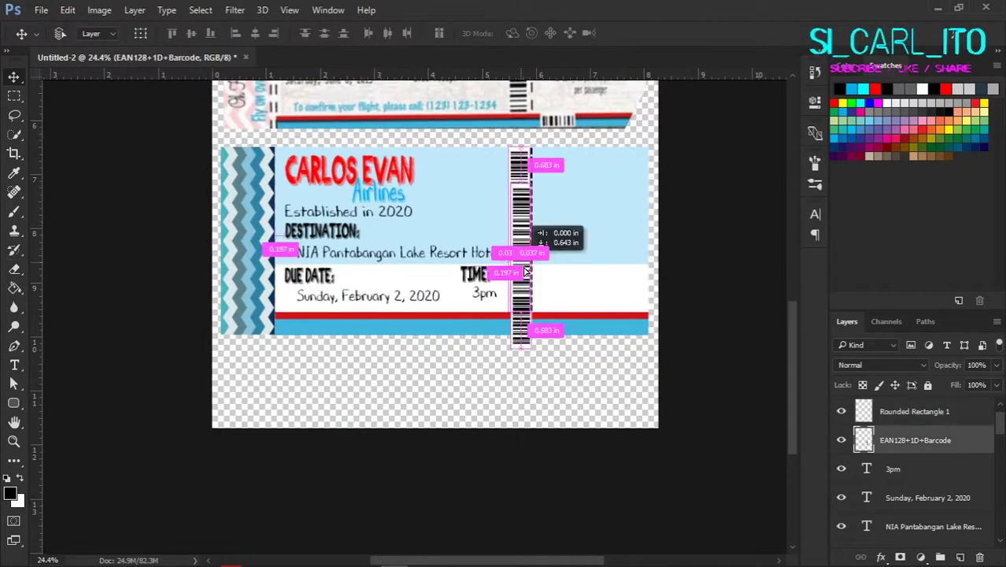
Step: Copy a rotated barcode to the bottom right and cut its left piece onto Layer 3
left_click_drag(588, 260, 665, 321)
scroll(665, 336, "up", 2)
scroll(665, 336, "up", 2)
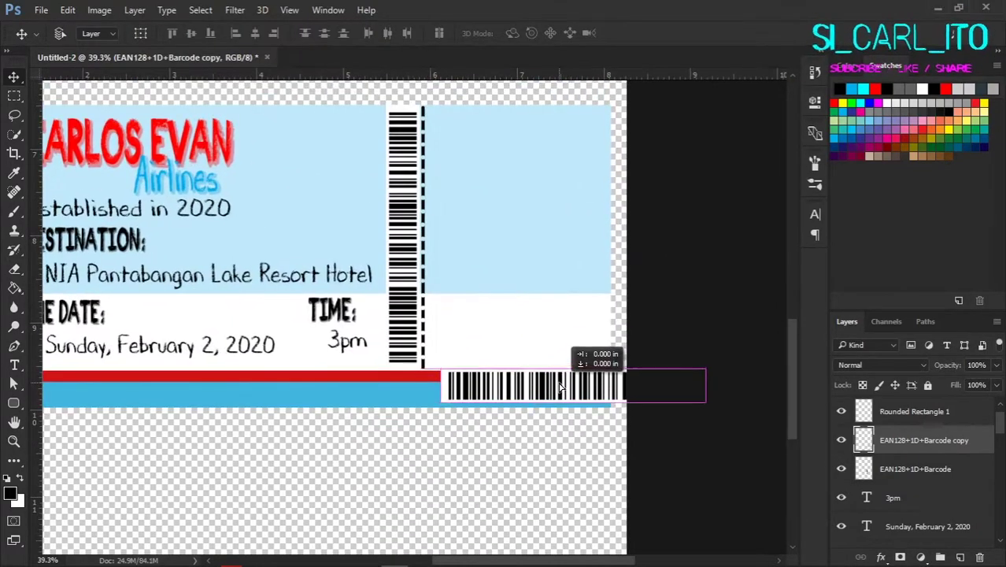
scroll(606, 363, "down", 3)
key("m")
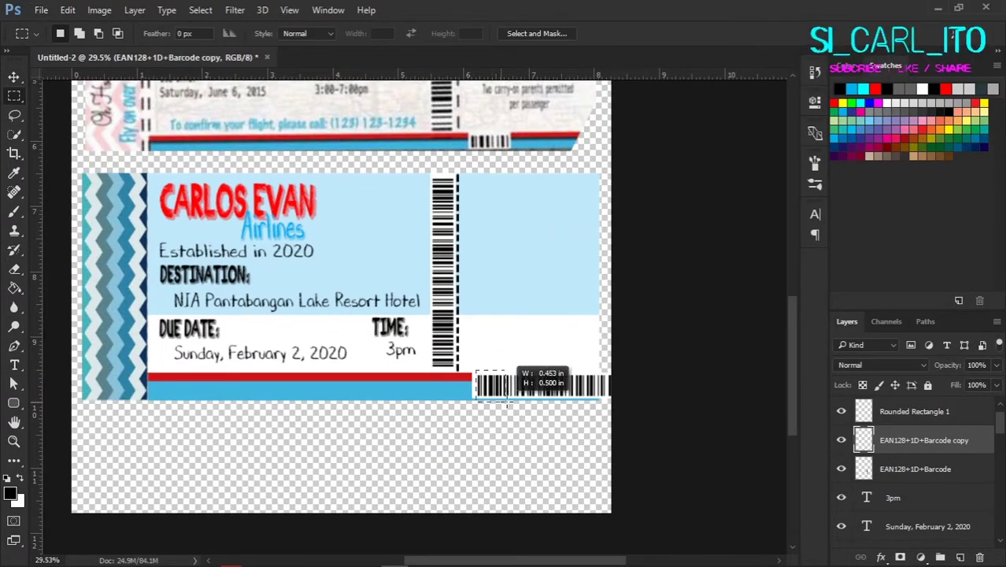
left_click_drag(514, 400, 513, 400)
key("ctrl+j")
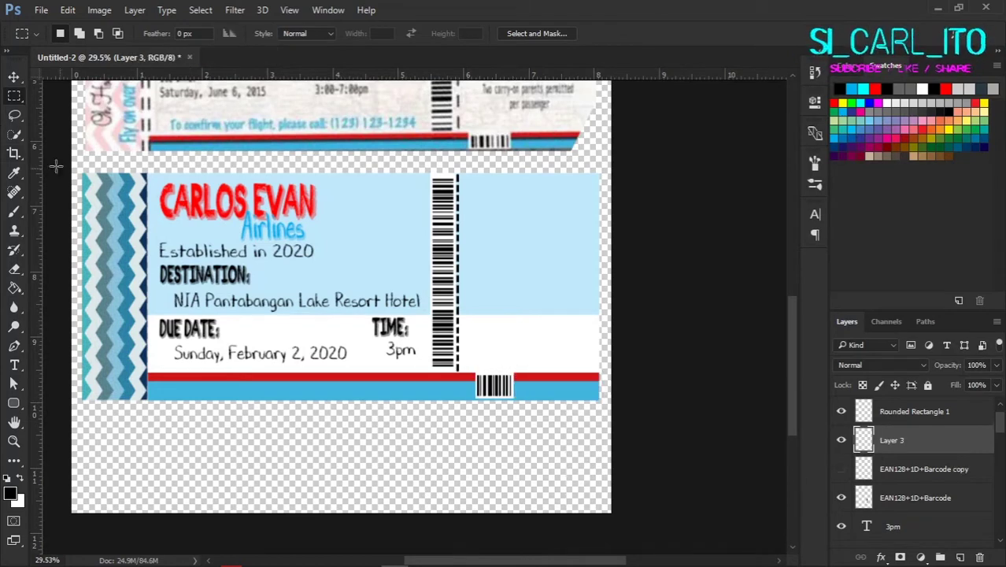
key("v")
scroll(498, 400, "down", 2)
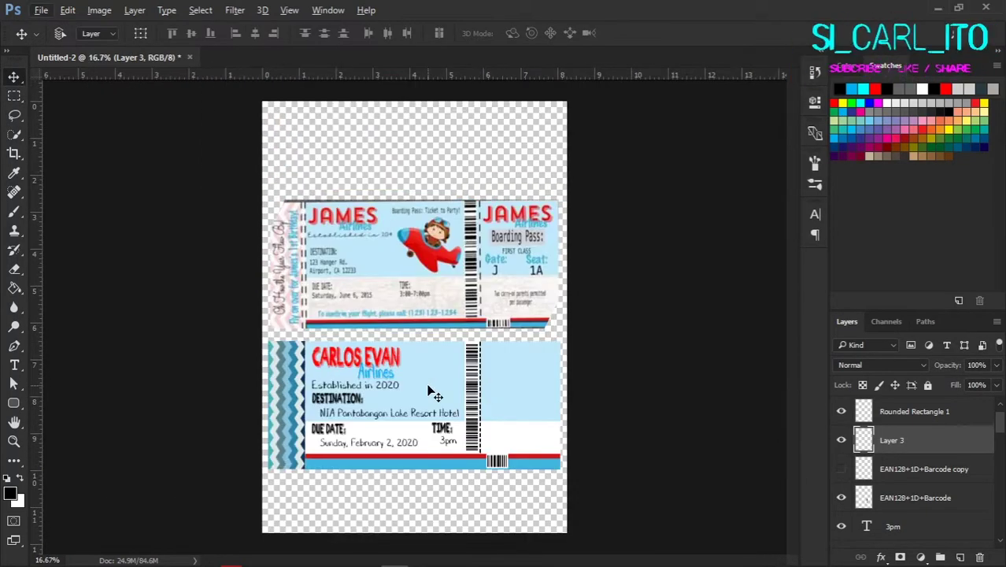
scroll(431, 391, "up", 2)
scroll(923, 449, "up", 3)
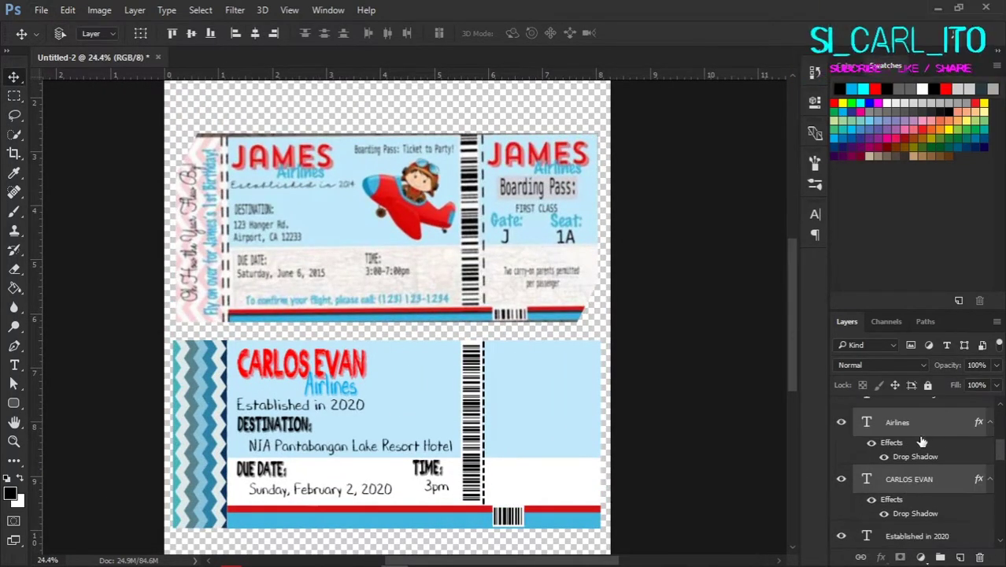
left_click_drag(342, 373, 532, 379)
key("ctrl+t")
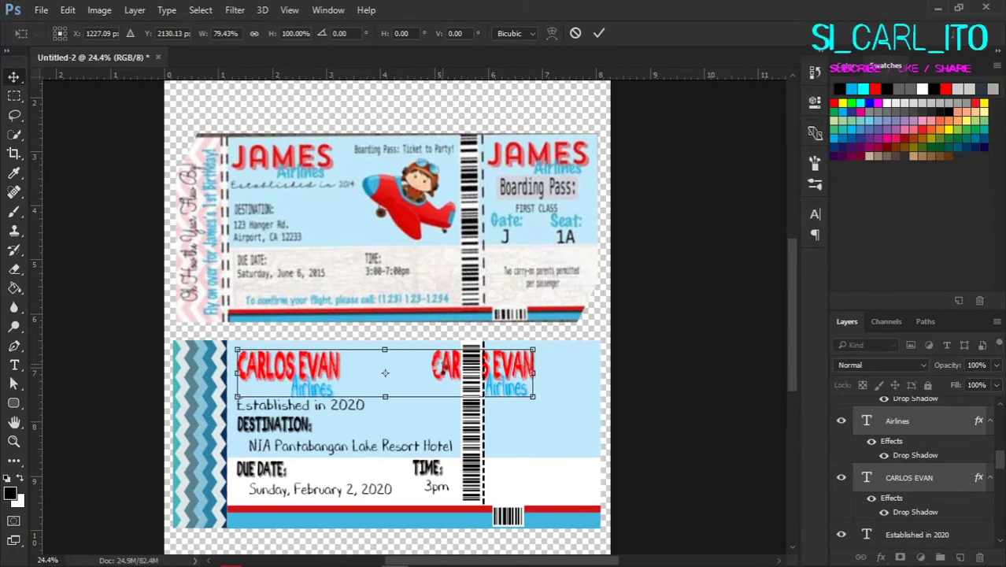
key("Return")
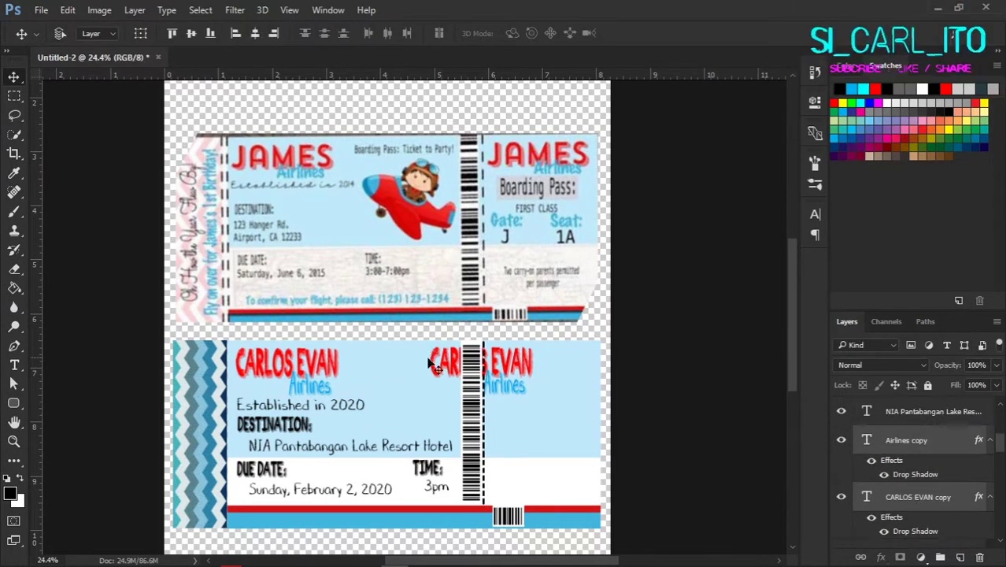
scroll(429, 364, "up", 1)
left_click_drag(429, 364, 595, 341)
scroll(565, 410, "down", 1)
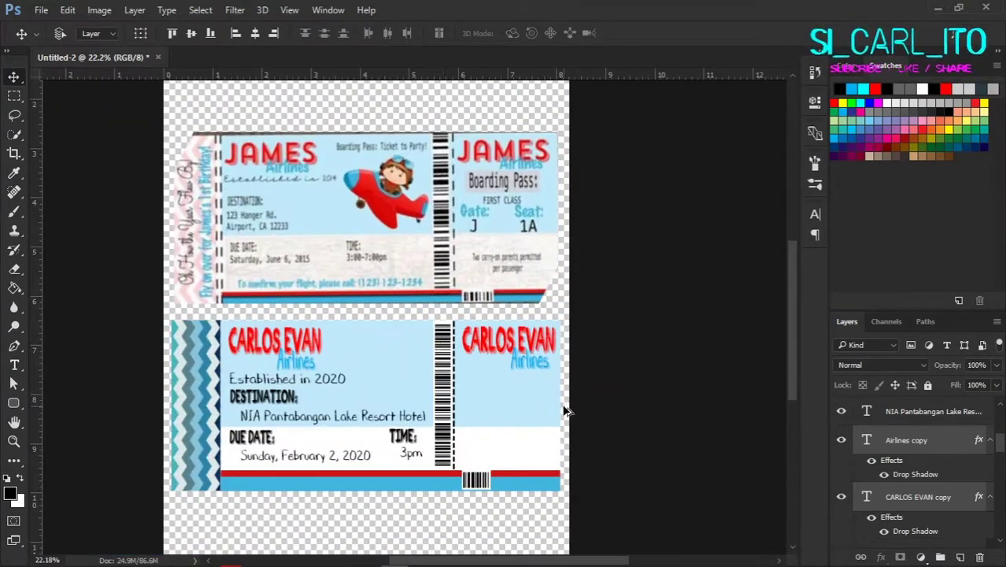
Step: Copy the Established in 2020 line onto the stub and retype it as 'Boarding Pass:'
left_click_drag(338, 379, 572, 380)
double_click(866, 534)
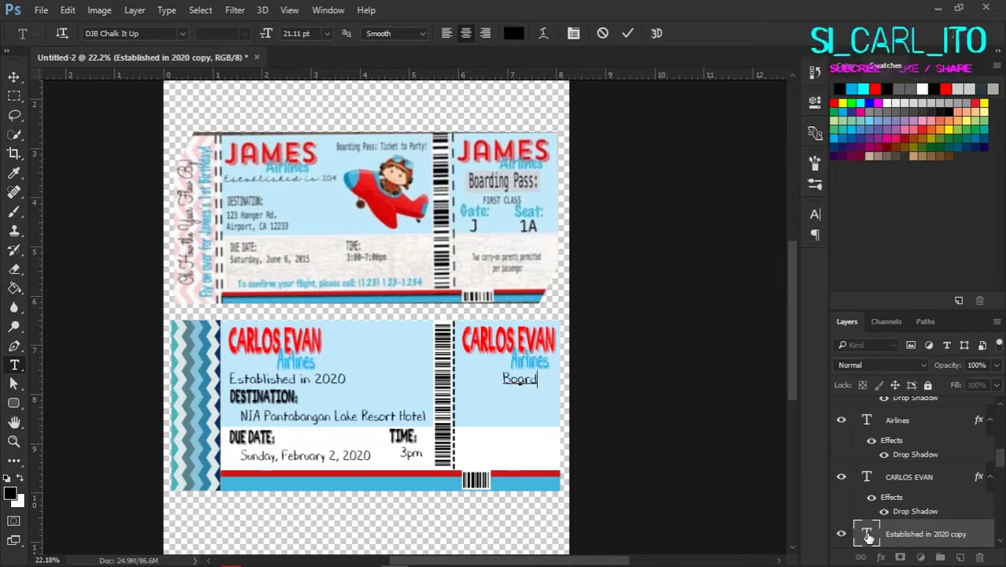
key("ctrl+Return")
key("v")
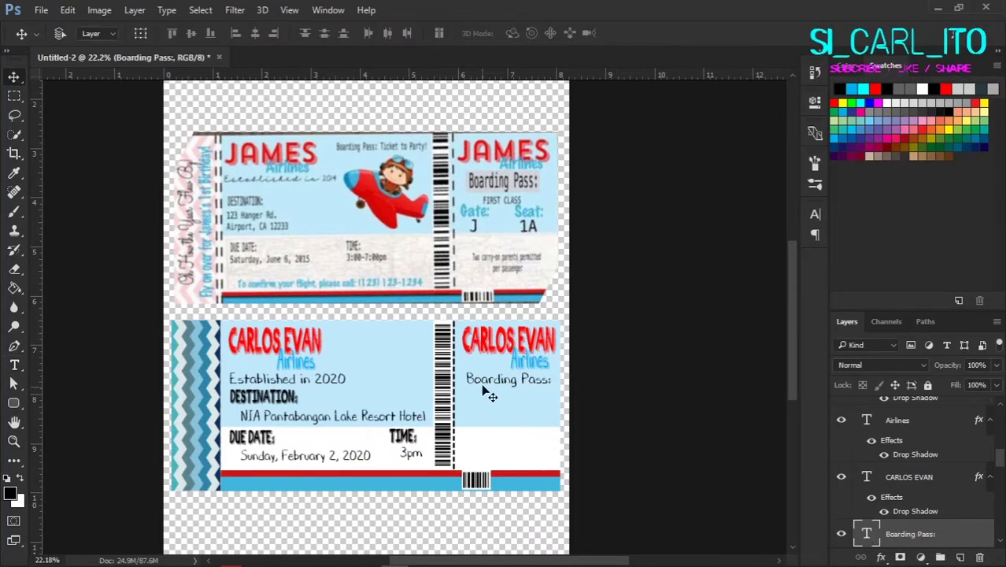
scroll(489, 396, "up", 2)
Step: Duplicate Boarding Pass: just below and draw a rounded box over the upper line
left_click_drag(482, 368, 473, 394)
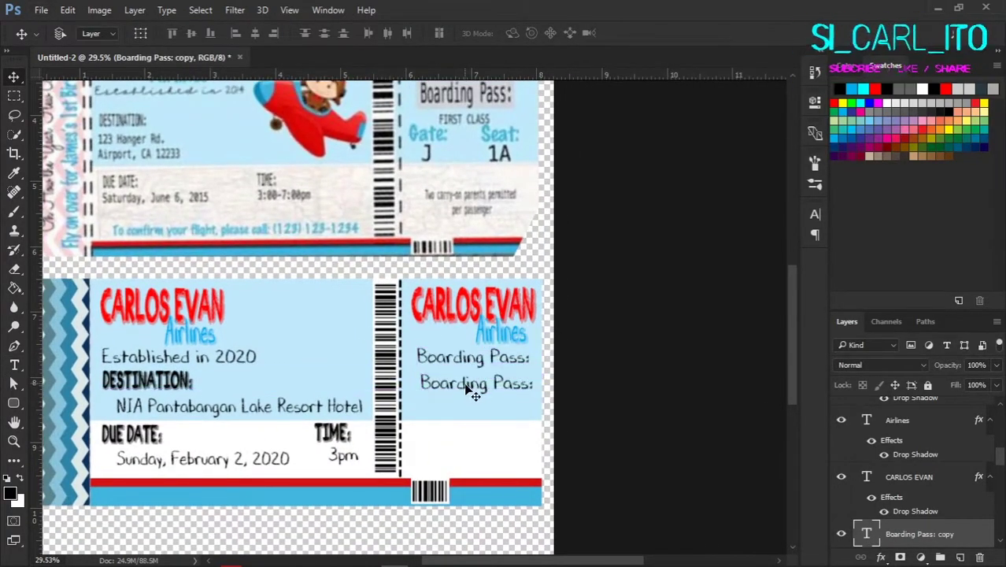
scroll(473, 394, "up", 2)
key("u")
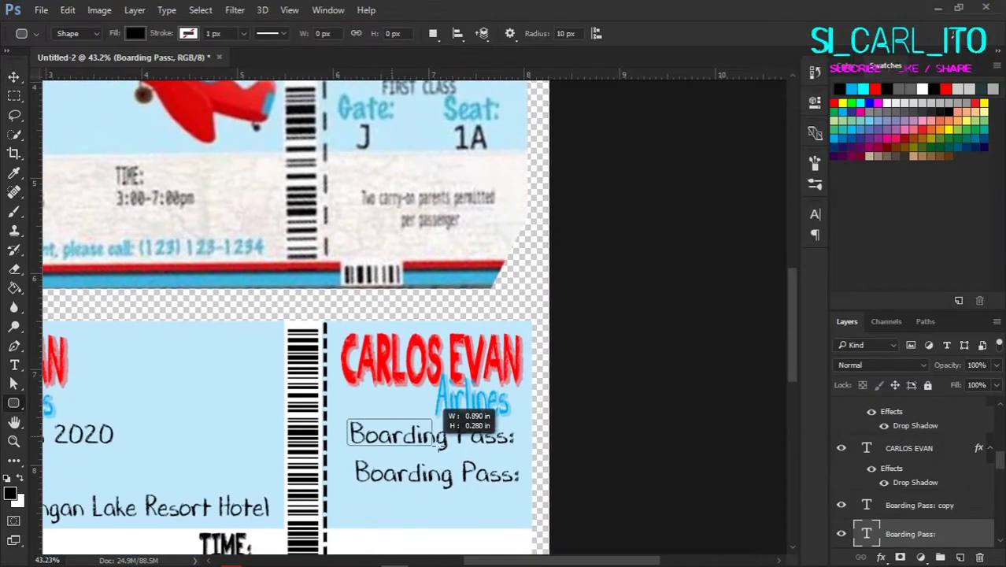
left_click_drag(441, 443, 521, 450)
Step: Fill the rounded box with a light grey sampled from the ticket, behind Boarding Pass:
double_click(863, 534)
left_click(482, 199)
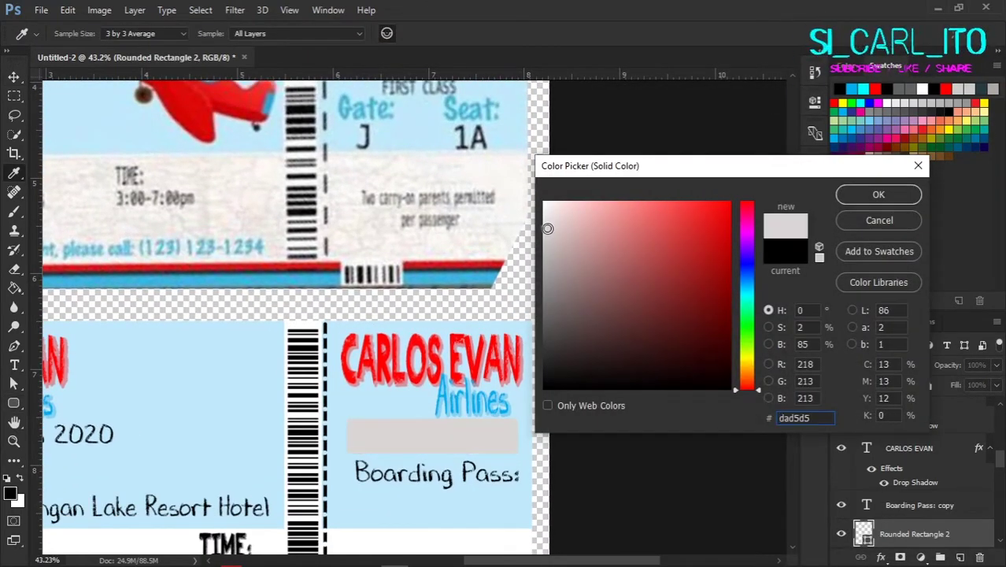
left_click_drag(543, 223, 543, 260)
key("Return")
scroll(927, 520, "down", 2)
left_click(958, 507)
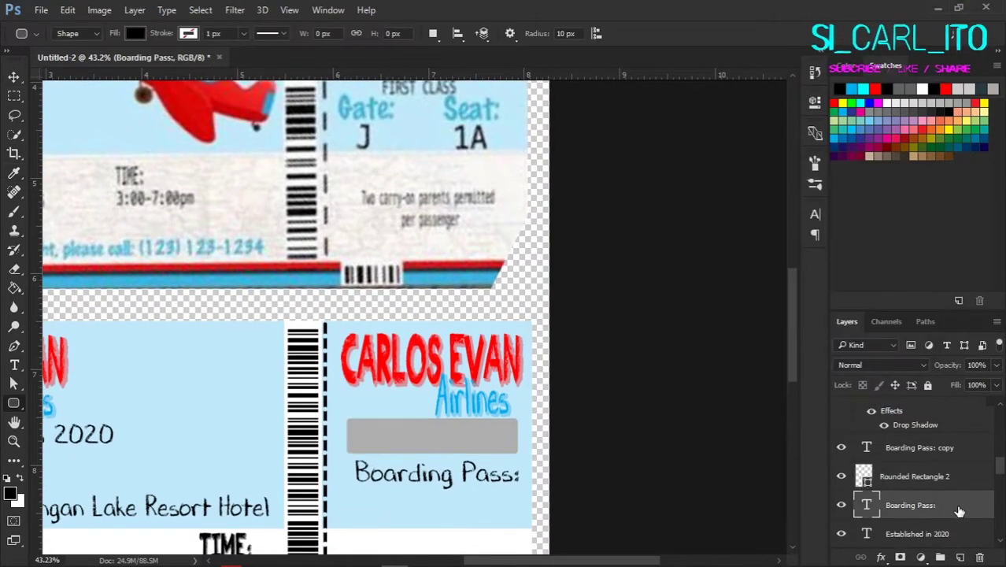
scroll(965, 488, "down", 2)
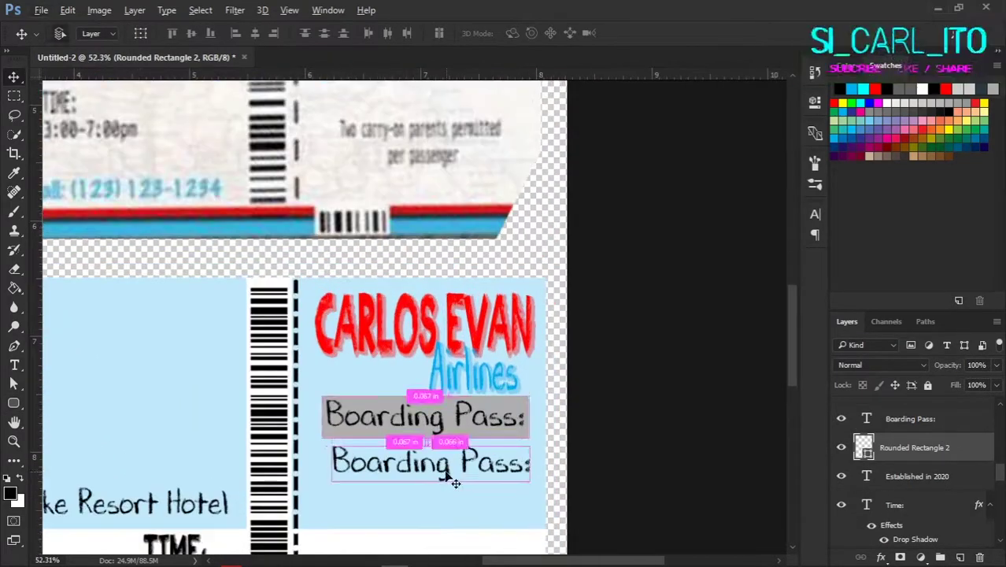
Step: Retype the duplicate line as 'FIRST CLASS' and shrink it
double_click(860, 413)
key("BackSpace")
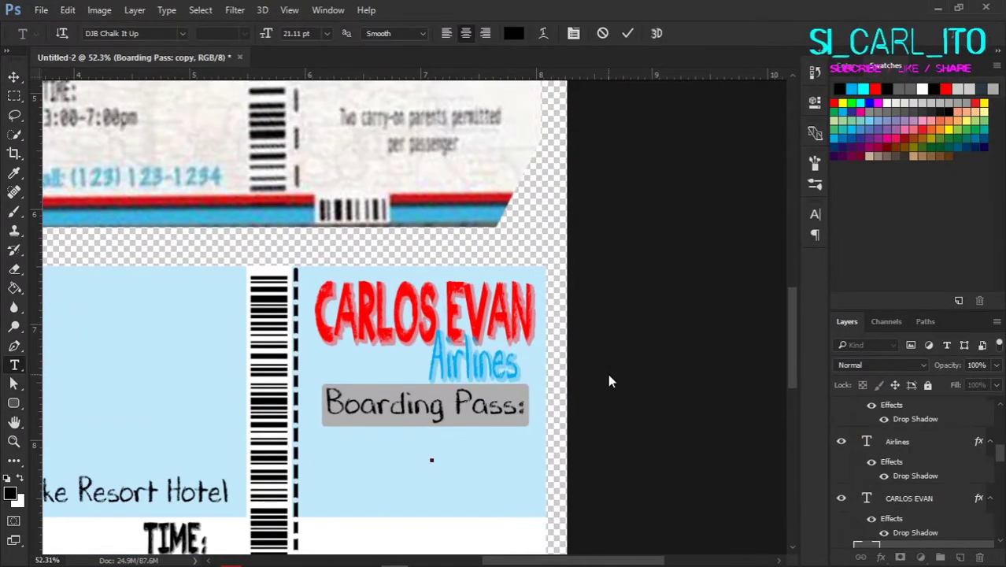
type("FIRST CLASS")
key("ctrl+Return")
key("ctrl+t")
left_click_drag(521, 479, 445, 457)
key("Return")
scroll(393, 444, "down", 3)
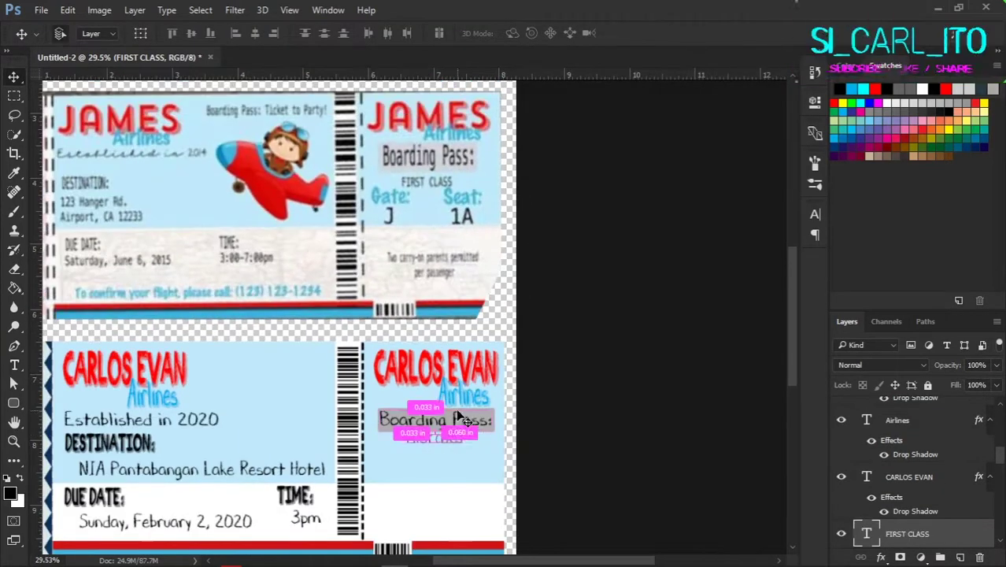
Step: Copy the Airlines text below Boarding Pass: on the stub
left_click_drag(463, 393, 442, 445)
scroll(422, 467, "up", 3)
scroll(661, 457, "up", 3)
scroll(661, 457, "down", 3)
Step: Turn the small Airlines copy into the Gate: label and position it under FIRST CLASS
double_click(866, 413)
type("A")
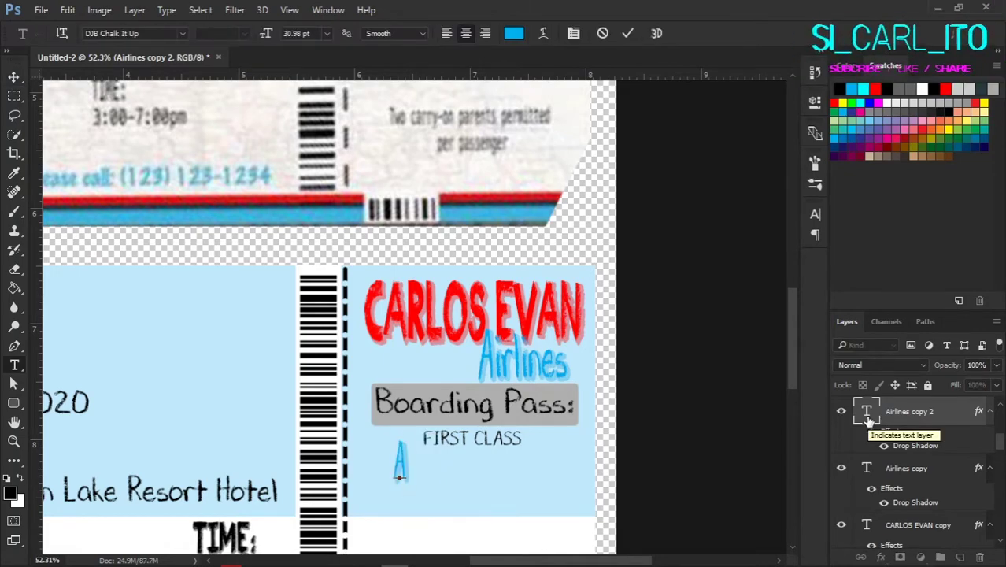
key("ctrl+Return")
key("v")
scroll(433, 488, "up", 1)
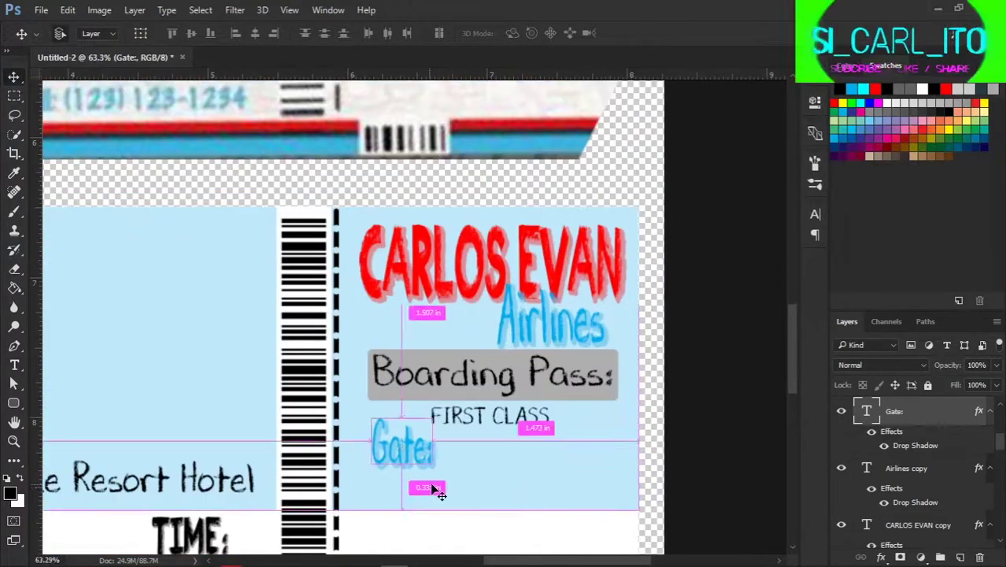
left_click_drag(433, 488, 415, 454)
scroll(407, 466, "down", 1)
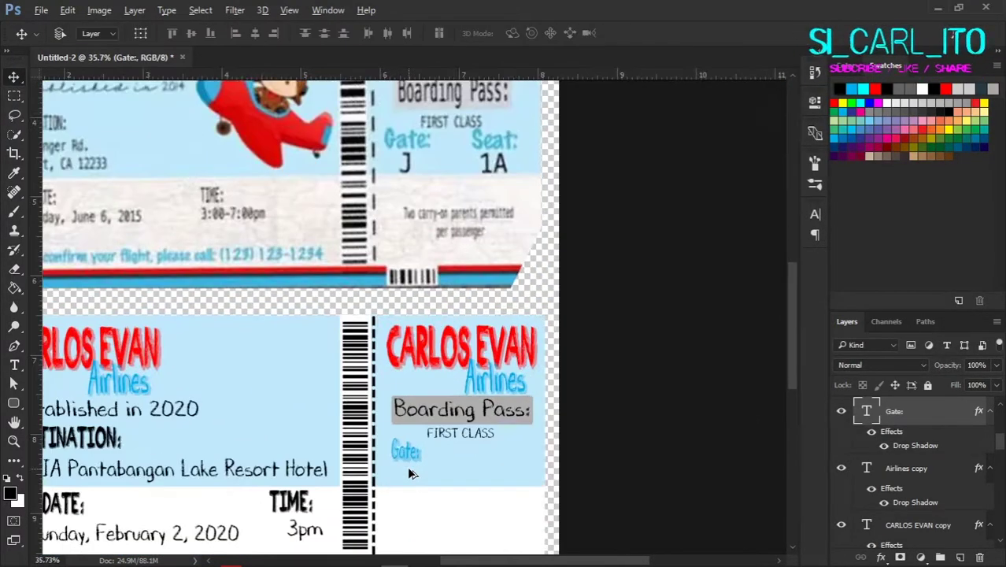
scroll(407, 466, "up", 1)
scroll(443, 540, "up", 3)
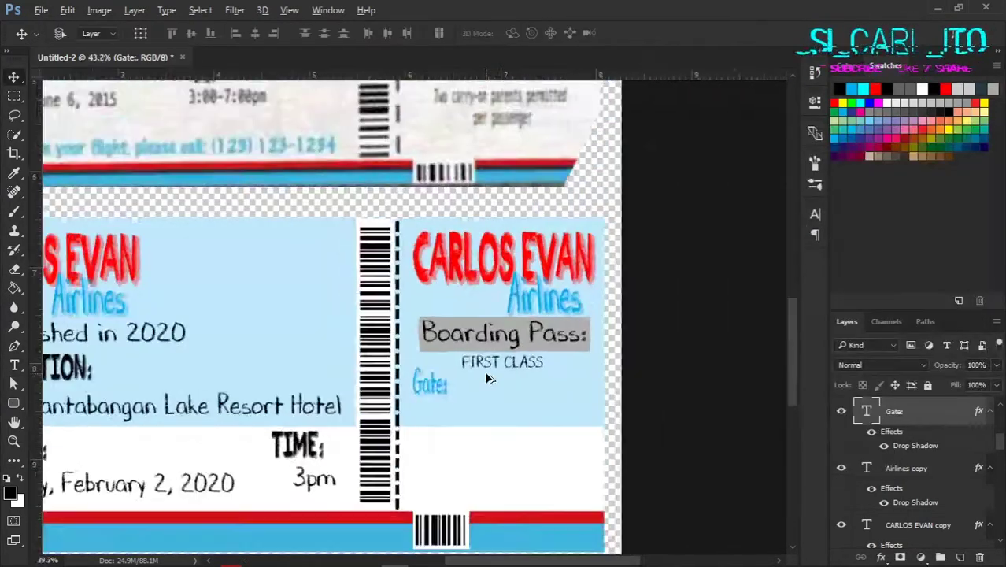
scroll(347, 443, "down", 1)
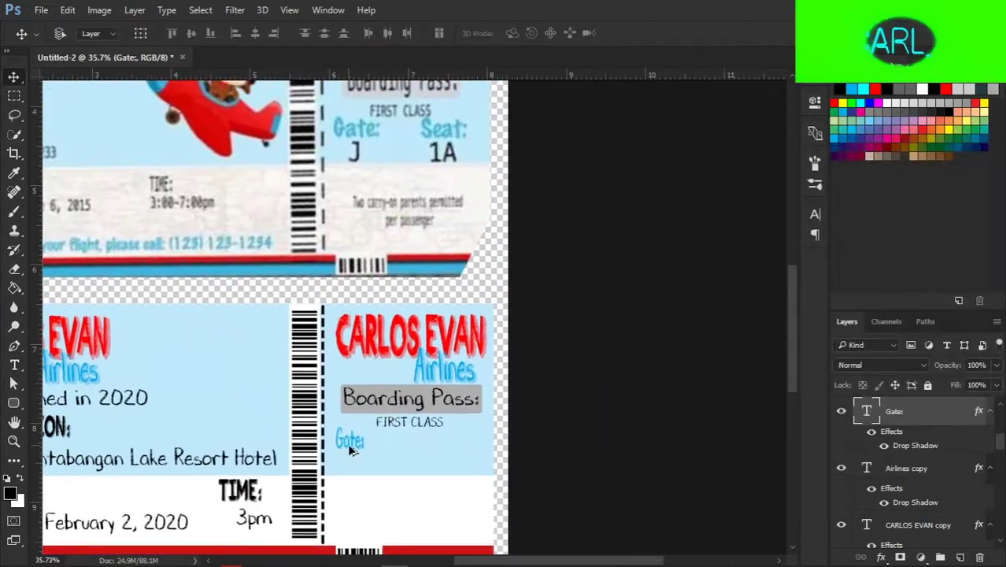
Step: Copy the Gate: label to the right and retype it as 'Seat:'
left_click_drag(347, 443, 442, 438)
scroll(438, 438, "up", 2)
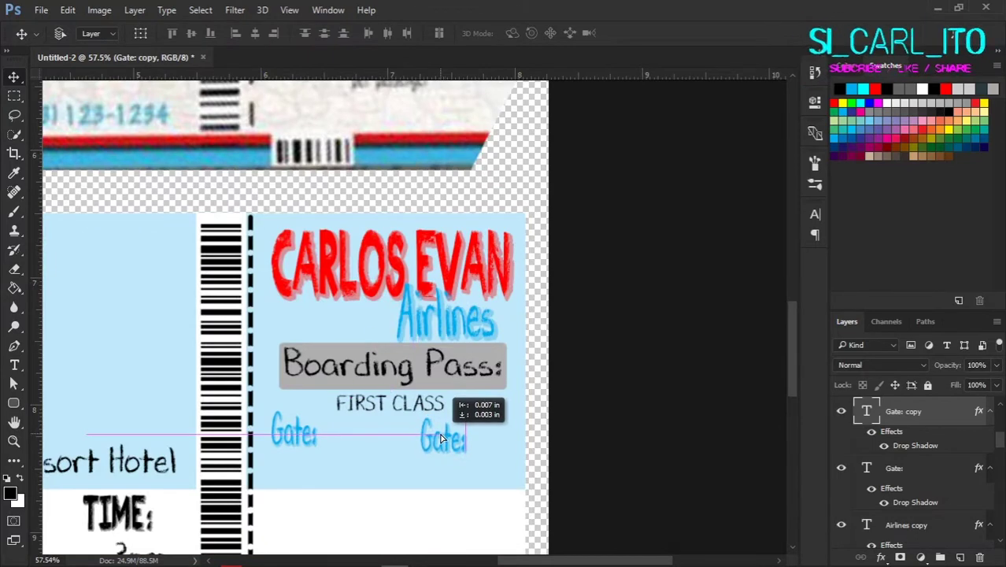
scroll(442, 439, "down", 2)
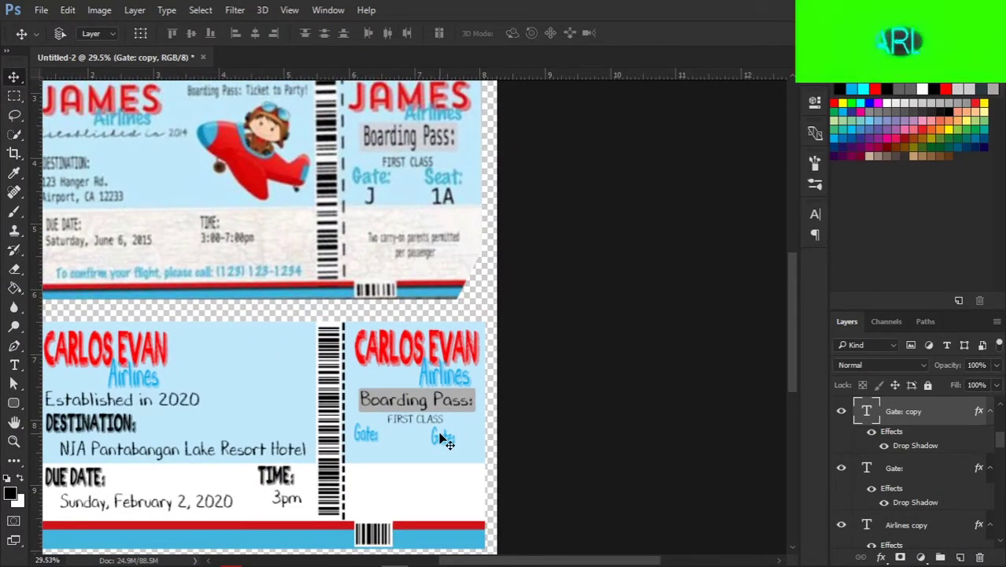
scroll(442, 439, "up", 5)
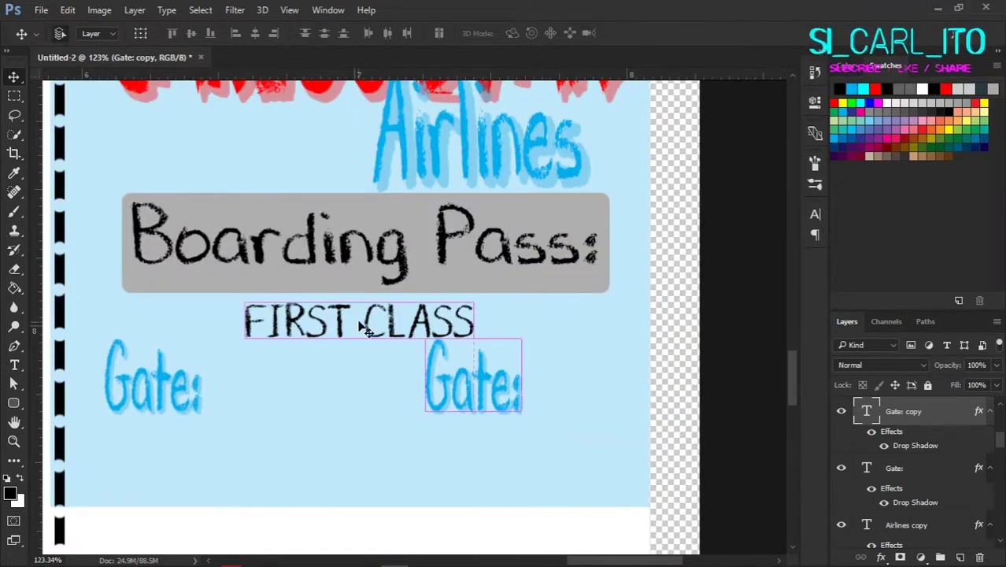
left_click(330, 322)
double_click(456, 398)
type("Seat:")
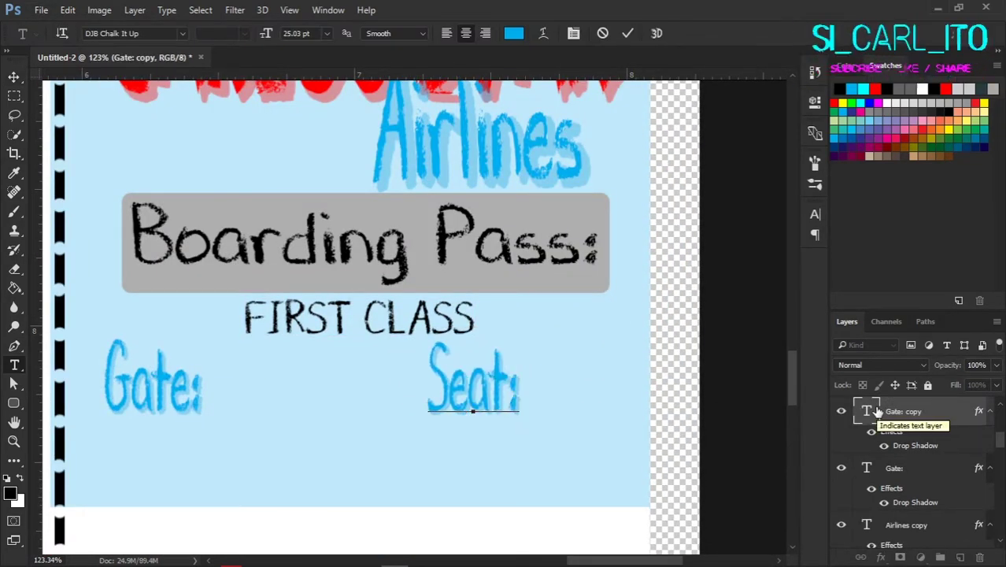
key("ctrl+Return")
scroll(616, 356, "down", 5)
scroll(616, 356, "down", 3)
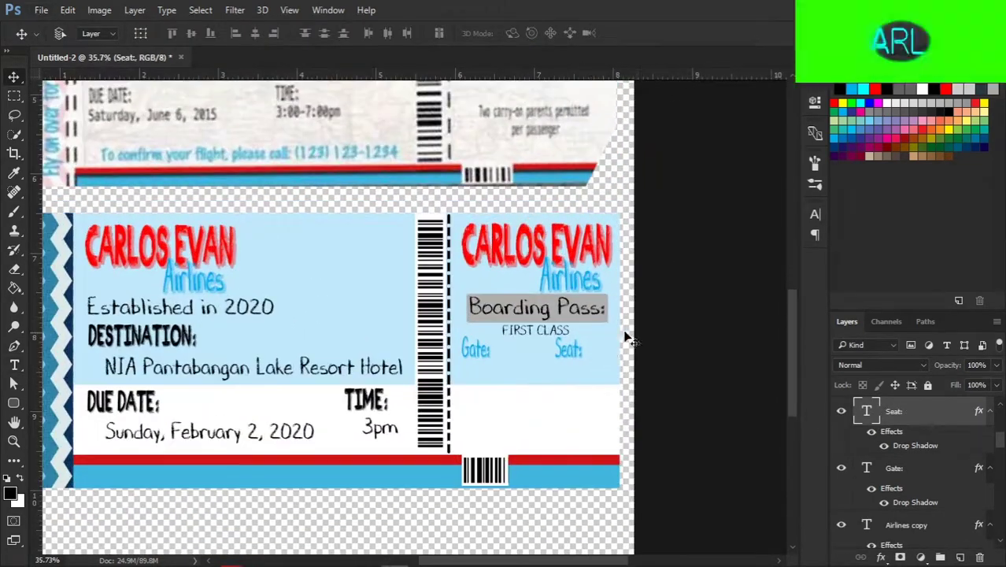
scroll(649, 350, "down", 1)
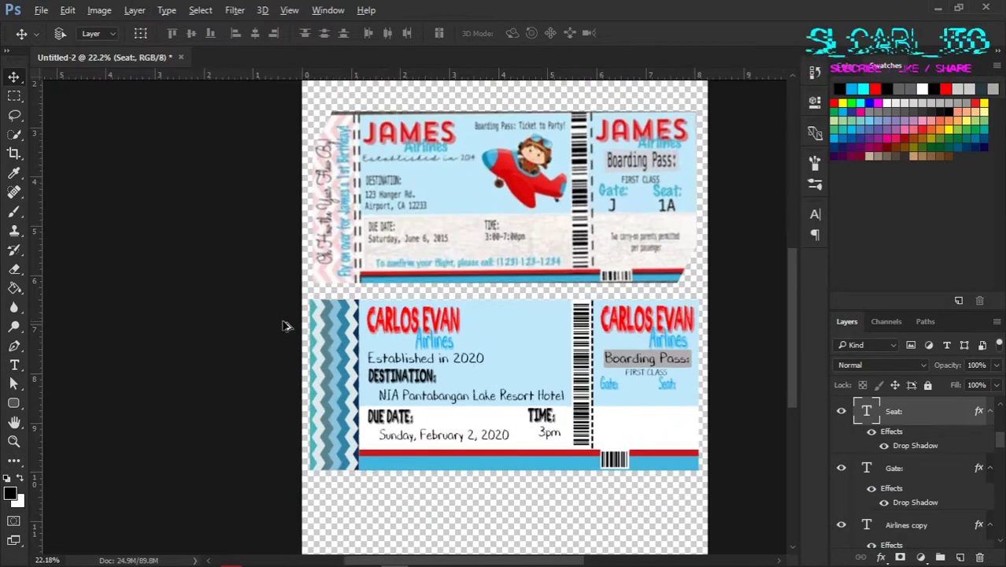
Step: Copy the TIME: text onto the stub and change it to CE under Gate:
scroll(598, 313, "up", 5)
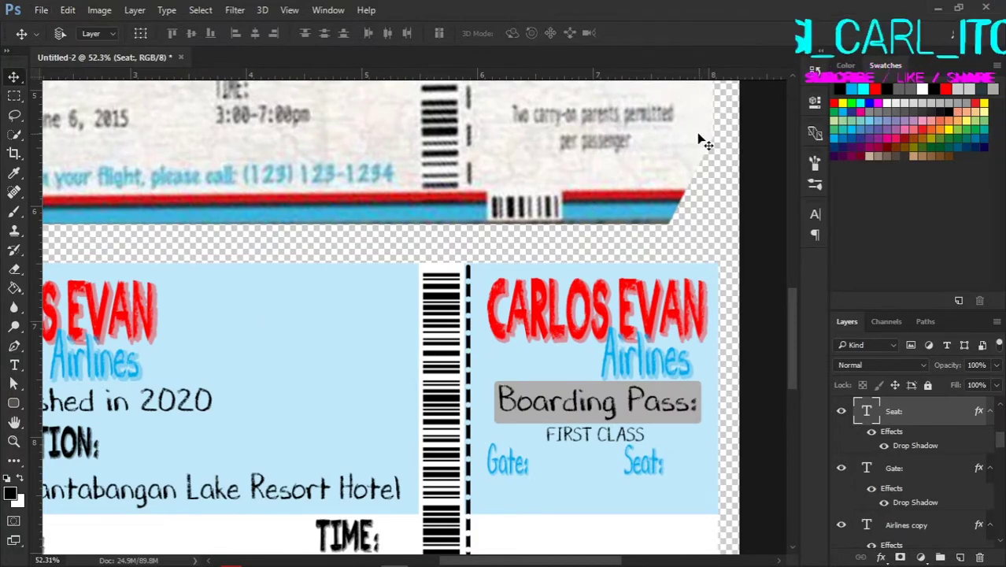
scroll(665, 153, "down", 1)
scroll(618, 169, "up", 2)
scroll(697, 208, "down", 3)
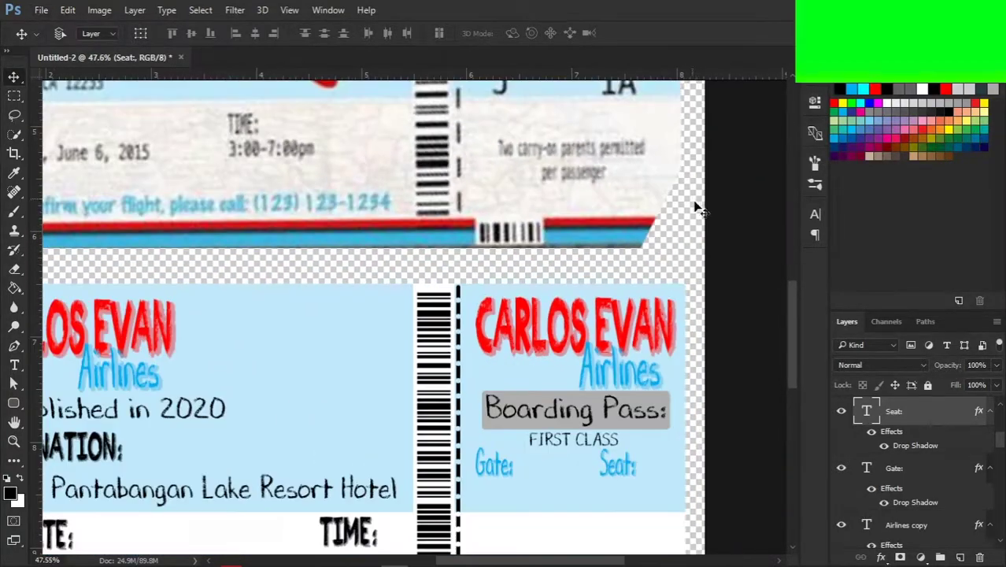
scroll(678, 232, "down", 2)
left_click_drag(450, 438, 534, 385)
scroll(545, 404, "up", 2)
scroll(467, 387, "up", 1)
scroll(533, 386, "down", 3)
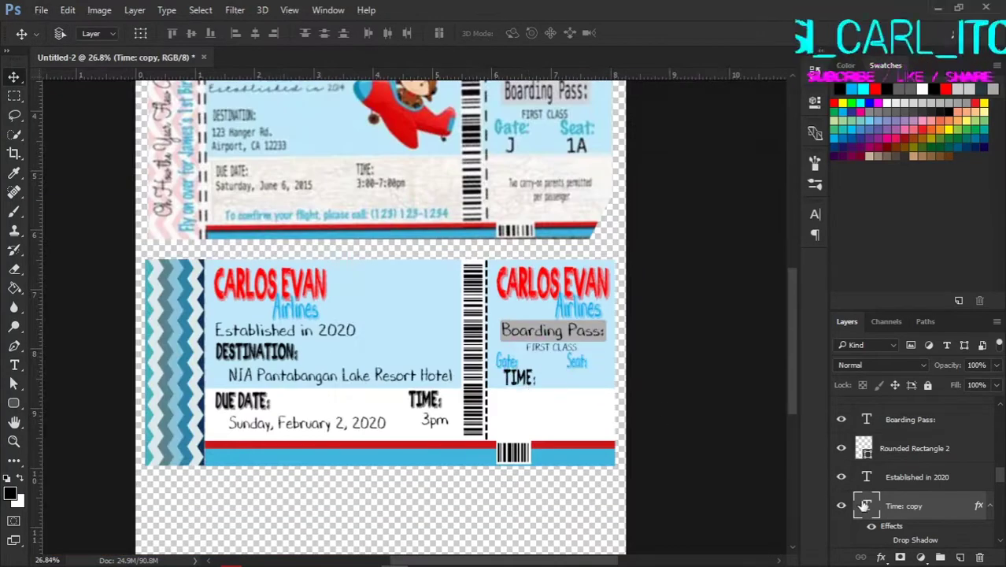
double_click(866, 505)
type("ce")
left_click(14, 76)
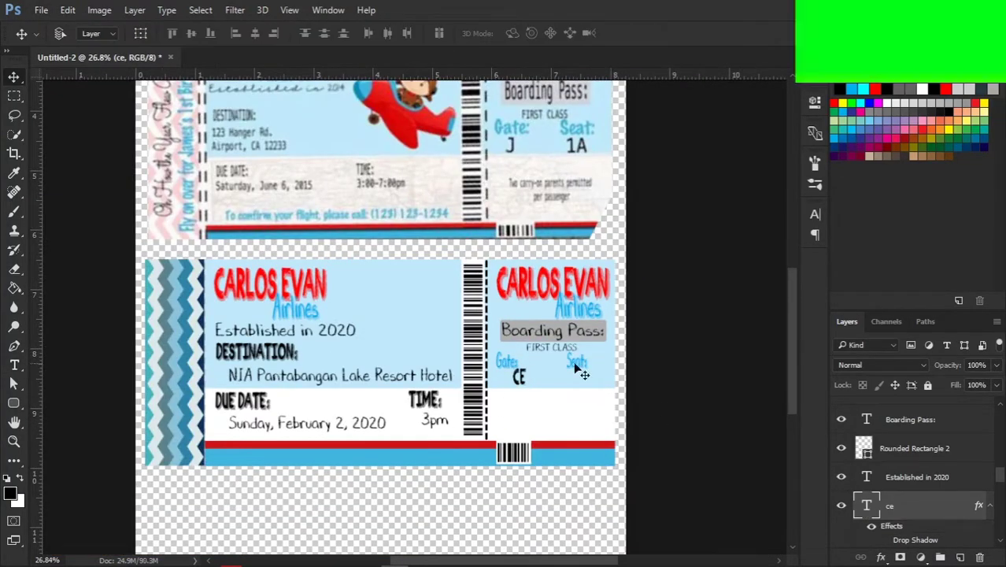
scroll(520, 382, "up", 2)
left_click_drag(521, 381, 514, 383)
scroll(516, 390, "down", 2)
Step: Copy CE under Seat: as 1BD in the DJB Chalk It Up font
left_click_drag(520, 435, 590, 433)
scroll(590, 434, "up", 4)
double_click(866, 505)
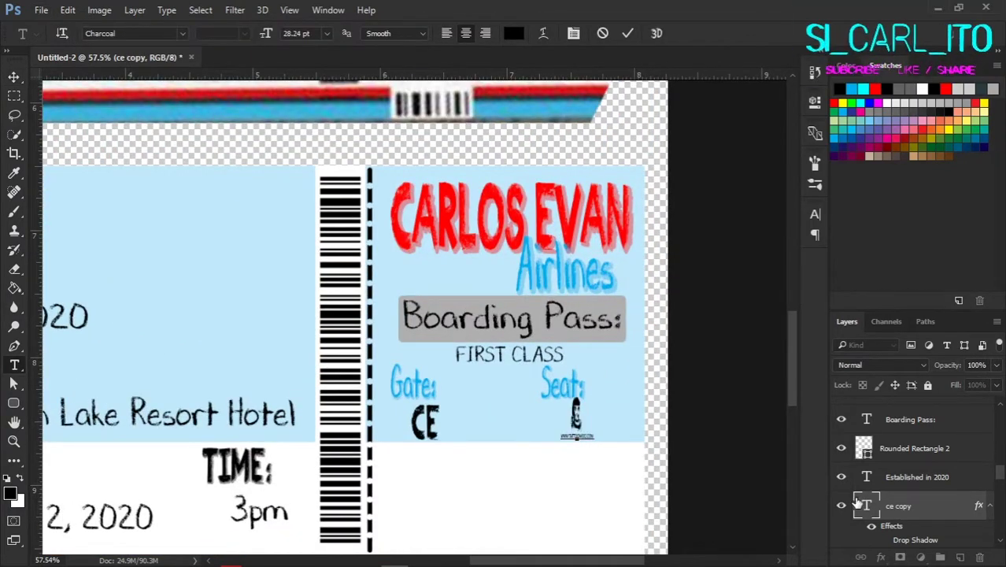
left_click(181, 33)
left_click(199, 98)
left_click(184, 33)
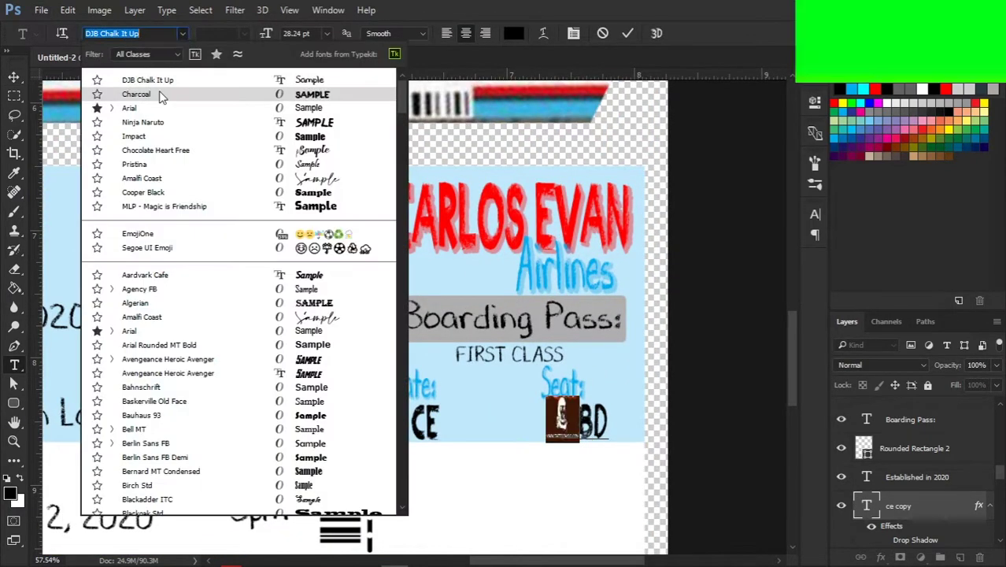
left_click(173, 83)
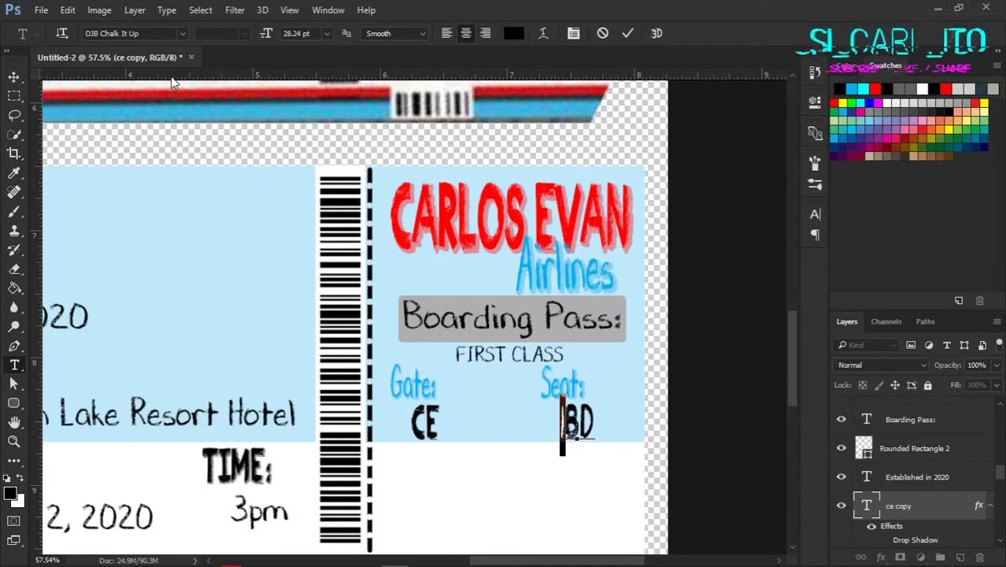
left_click(184, 33)
type("chalk")
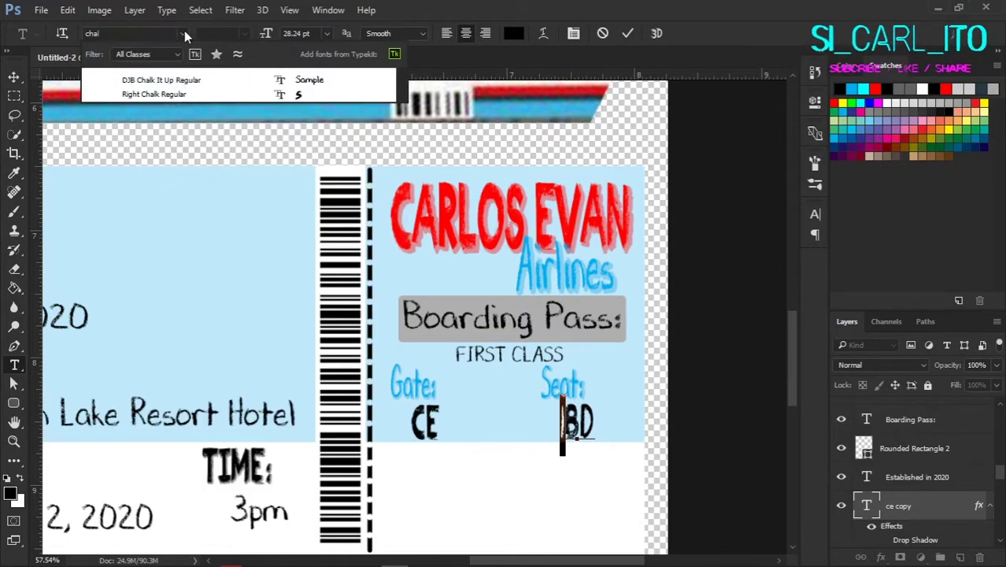
left_click(157, 91)
key("ctrl+Return")
key("v")
scroll(722, 473, "up", 2)
scroll(640, 425, "down", 2)
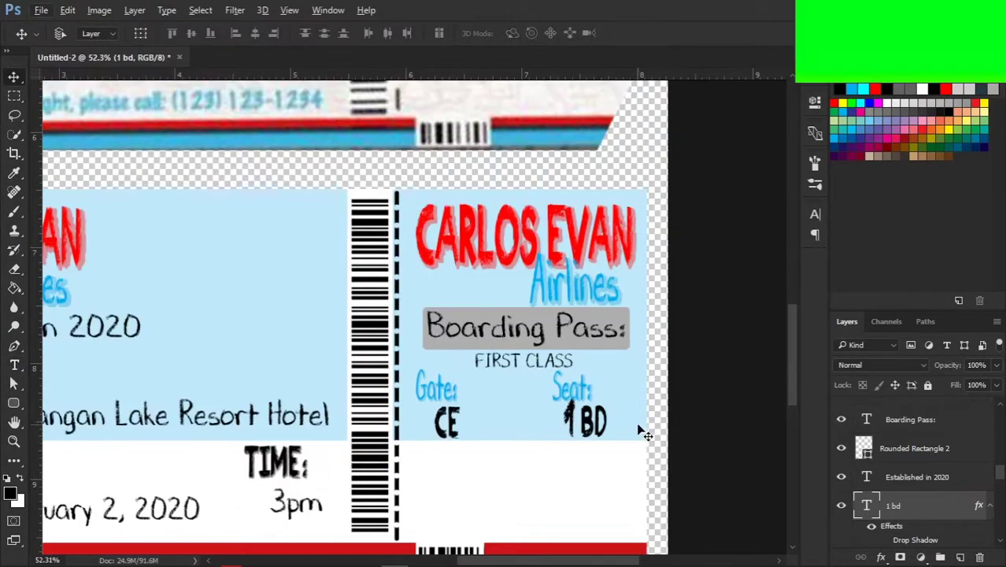
Step: Stretch the stub's background rectangle slightly downward
left_click(640, 421, "ctrl")
key("ctrl+t")
left_click_drag(325, 444, 325, 450)
key("Return")
scroll(325, 450, "down", 2)
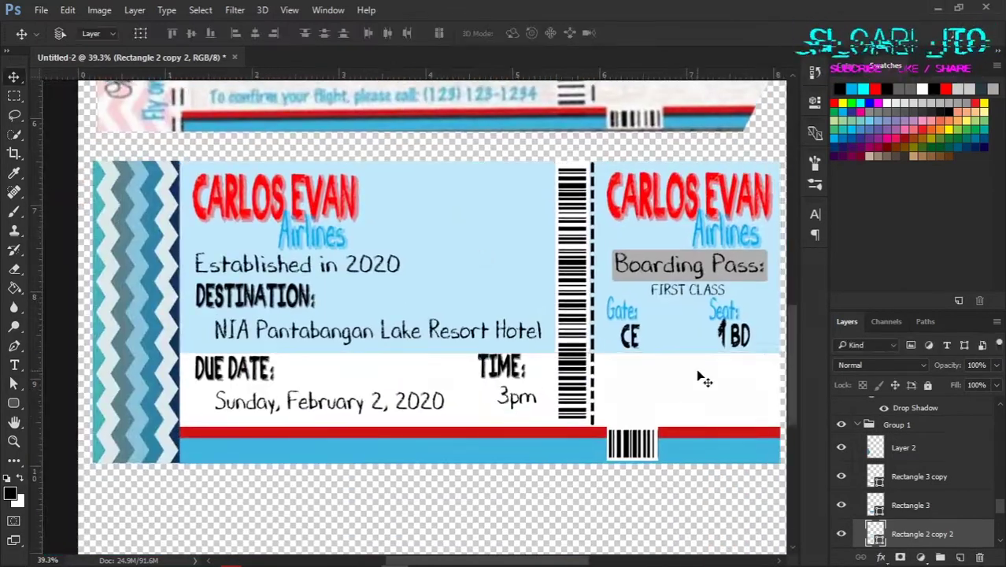
scroll(703, 378, "up", 3)
Step: Copy the FIRST CLASS line down below CE and 1BD
left_click(716, 331, "ctrl")
scroll(534, 389, "down", 1)
scroll(521, 386, "up", 2)
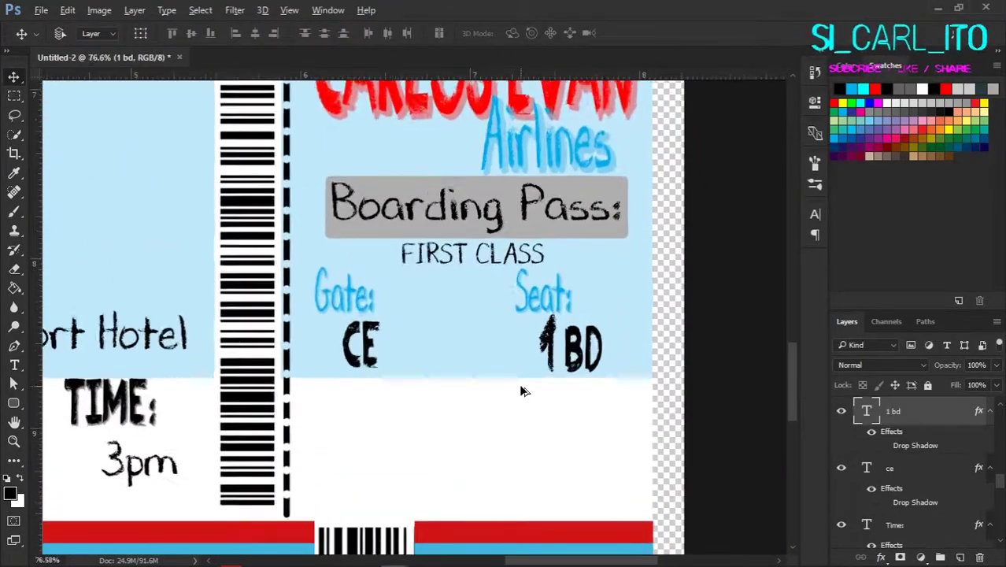
scroll(521, 386, "down", 1)
left_click(374, 350, "ctrl")
scroll(291, 417, "down", 2)
left_click(504, 320, "ctrl")
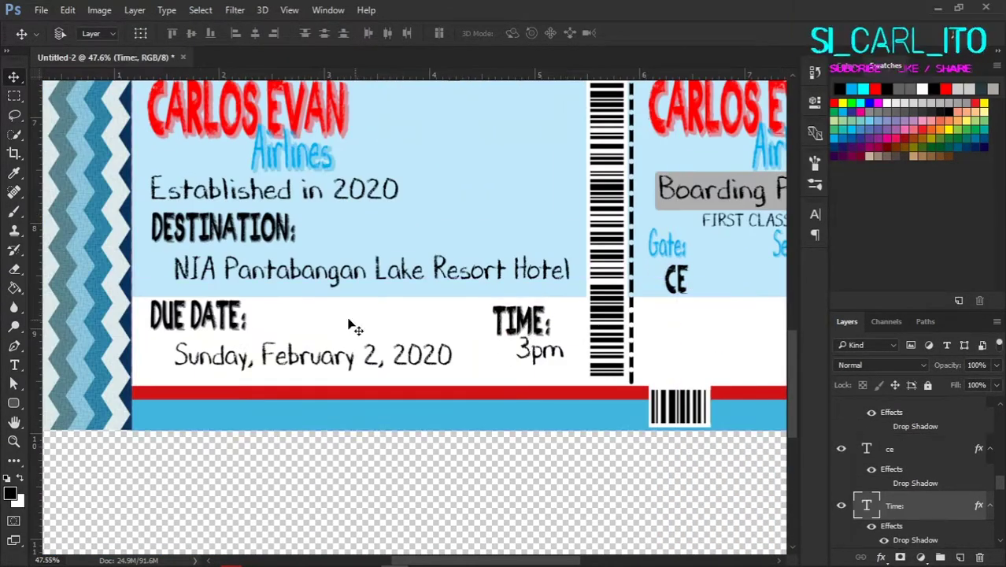
left_click(563, 376, "ctrl")
left_click(307, 355, "ctrl+shift")
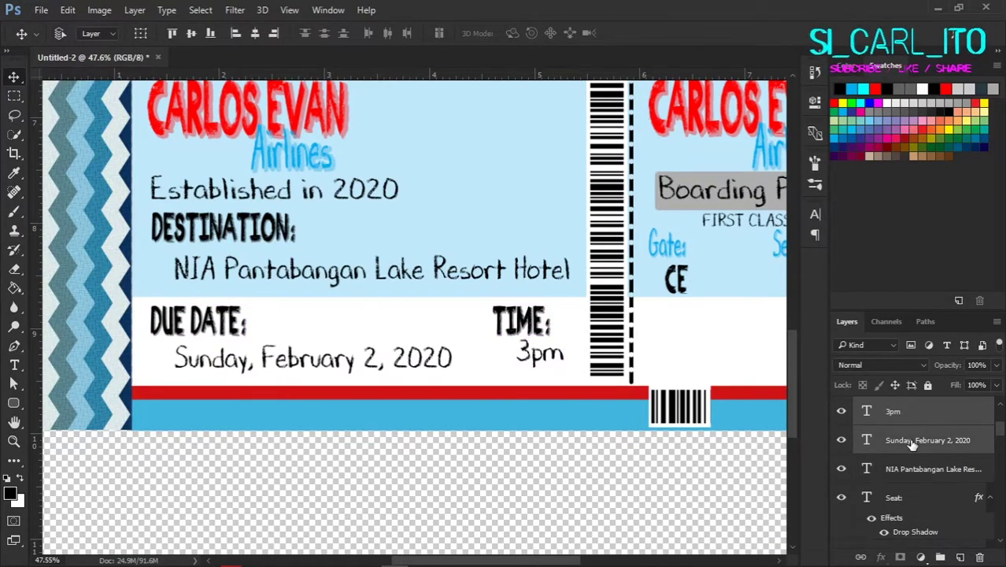
scroll(635, 415, "down", 3)
scroll(634, 415, "up", 2)
left_click_drag(511, 218, 479, 377)
scroll(515, 325, "down", 2)
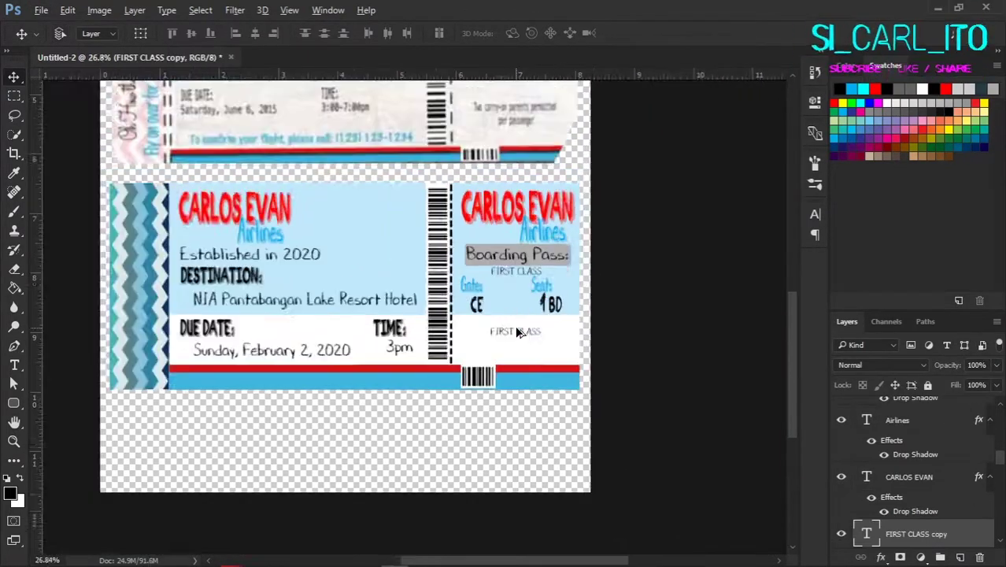
Step: Retype the lower FIRST CLASS copy as 'To carry-on parents permitted per passenger'
scroll(561, 360, "up", 1)
scroll(556, 389, "up", 2)
left_click_drag(548, 388, 551, 383)
double_click(568, 400)
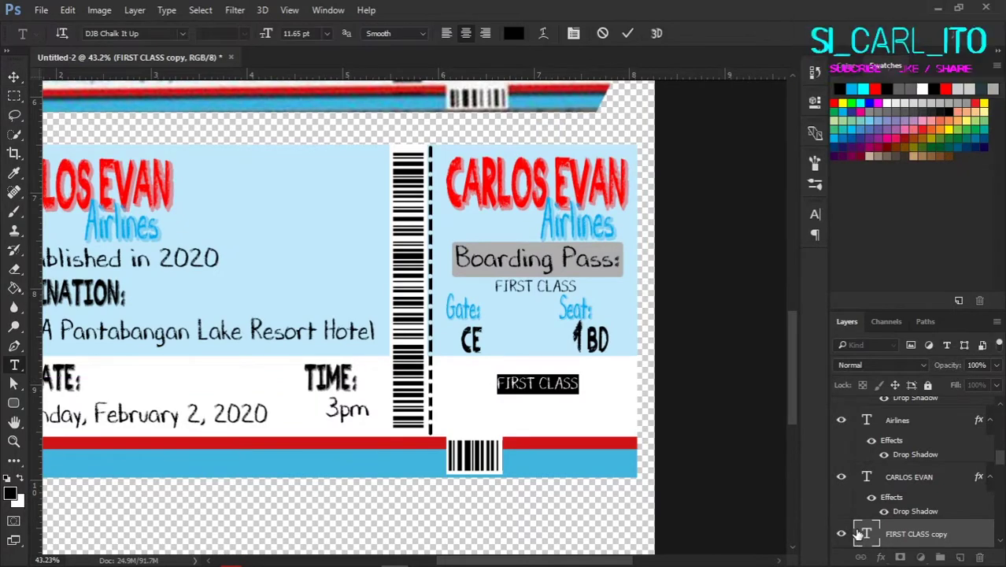
type("To carry on")
scroll(905, 520, "up", 2)
scroll(650, 370, "up", 3)
scroll(650, 370, "down", 1)
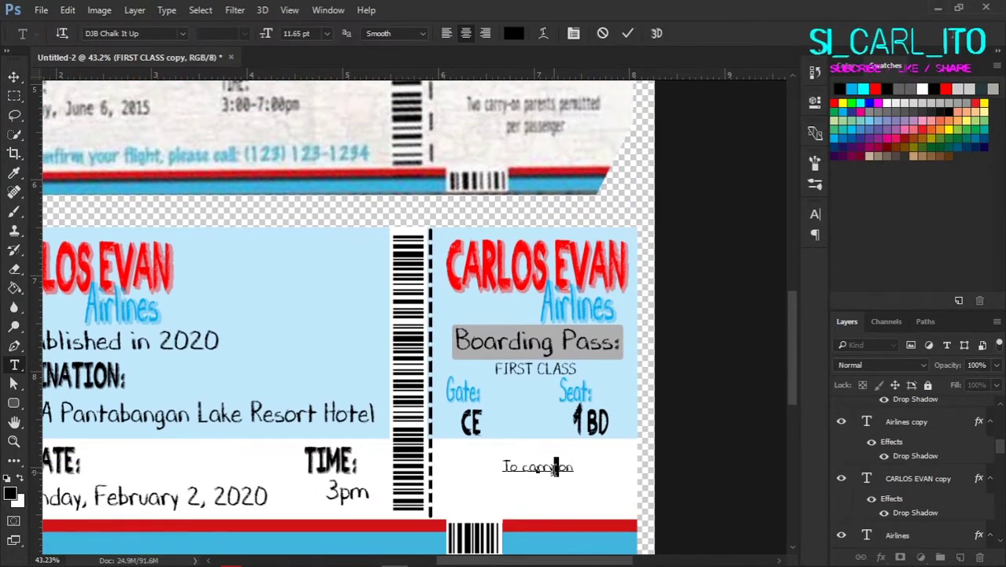
type("parents permi")
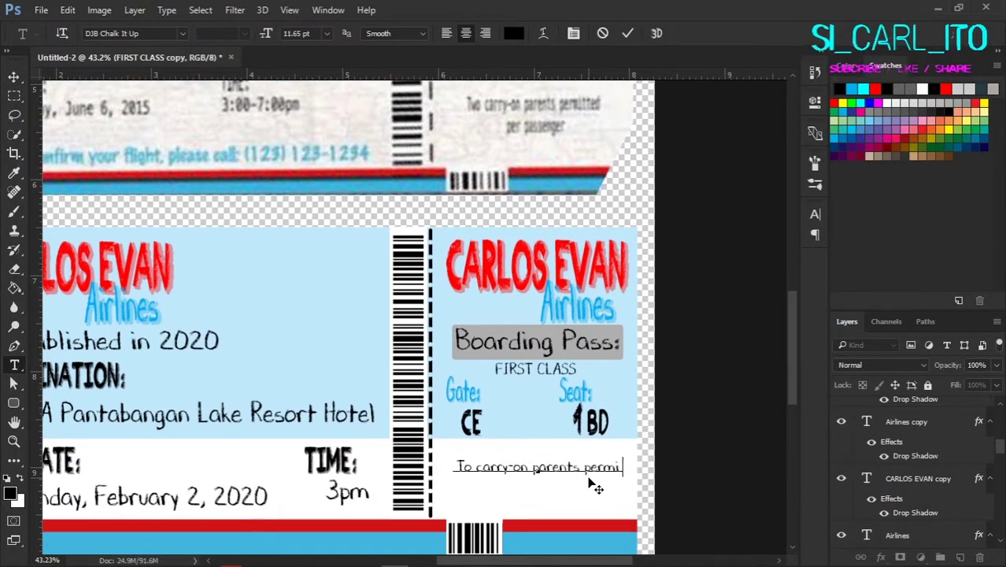
type("tted per passengers")
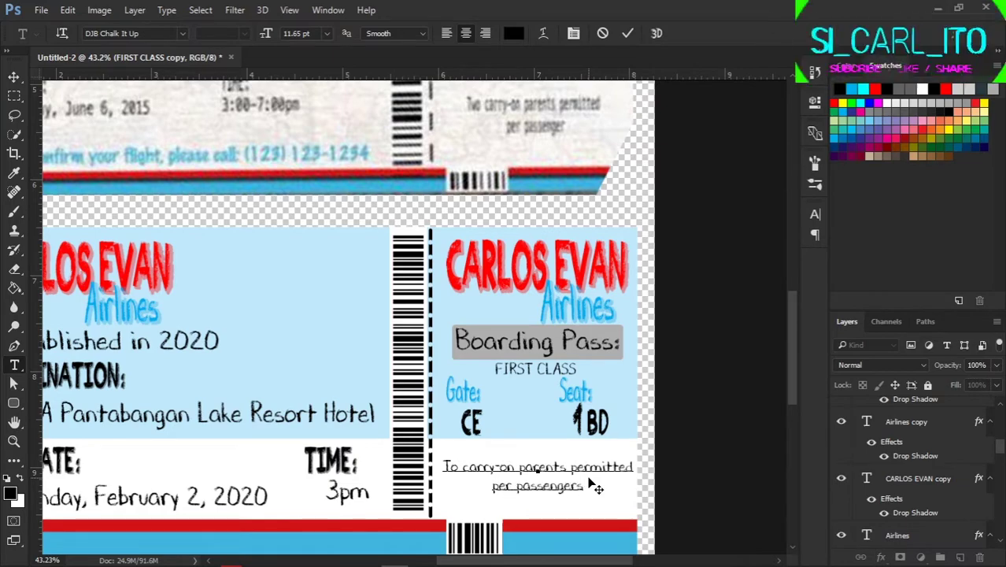
key("BackSpace")
key("ctrl+Return")
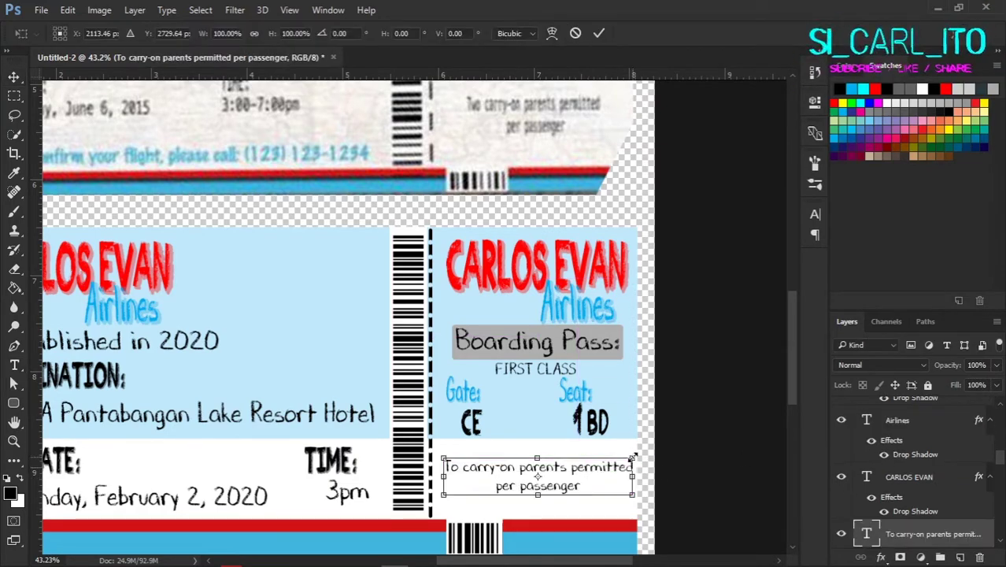
key("v")
Step: Duplicate the Seat text onto the chevron strip
scroll(606, 473, "down", 3)
scroll(568, 396, "down", 2)
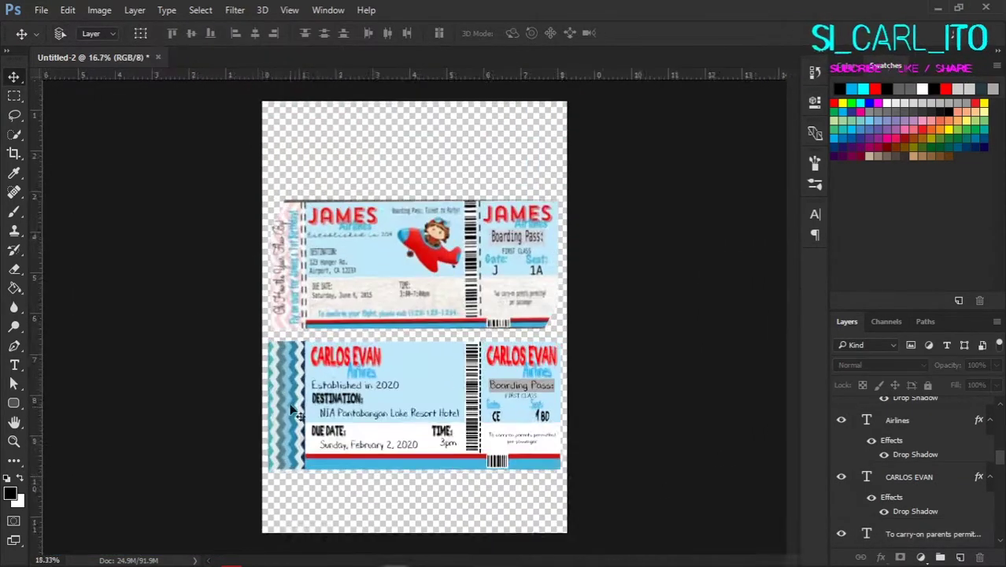
scroll(481, 476, "up", 3)
left_click_drag(690, 396, 384, 475)
Step: Rotate the copied Seat text vertical and move it into the chevron strip
key("ctrl+t")
scroll(364, 456, "up", 3)
key("Return")
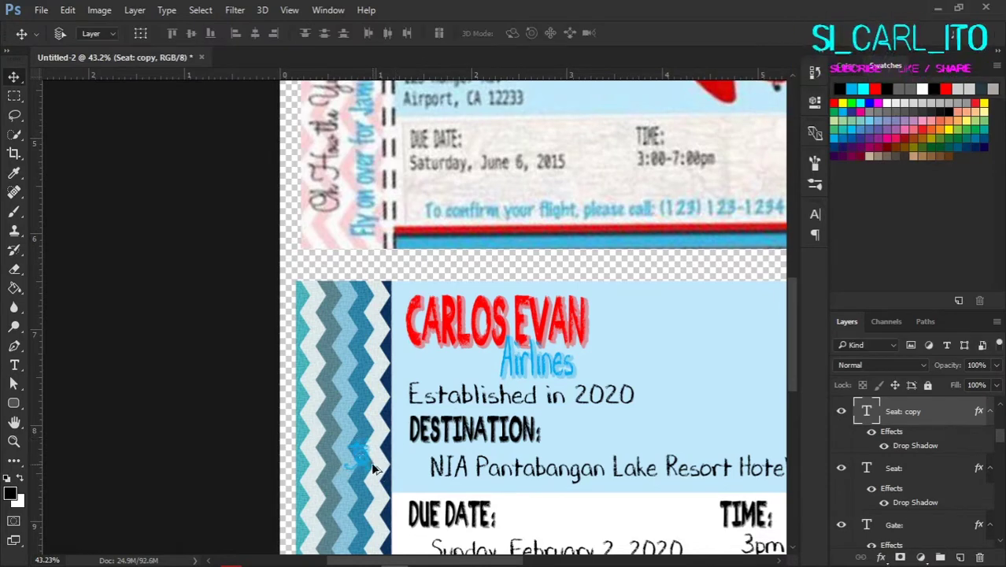
scroll(536, 331, "down", 2)
left_click(472, 354, "ctrl")
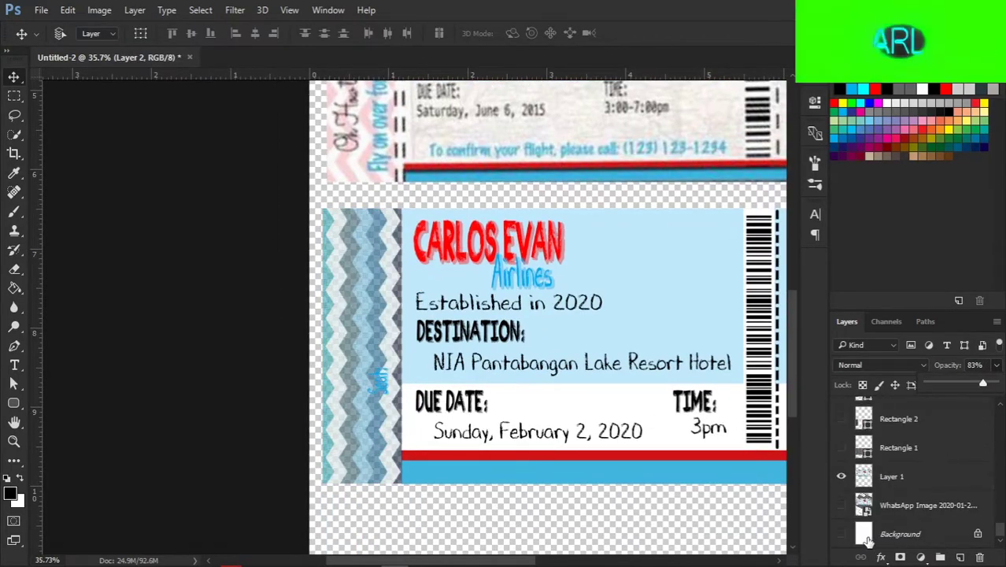
scroll(380, 409, "up", 1)
scroll(380, 409, "down", 1)
left_click_drag(380, 394, 380, 425)
Step: Retype it as the 'Fly on over' birthday line, scale it along the strip, and open the child-photo folder
key("t")
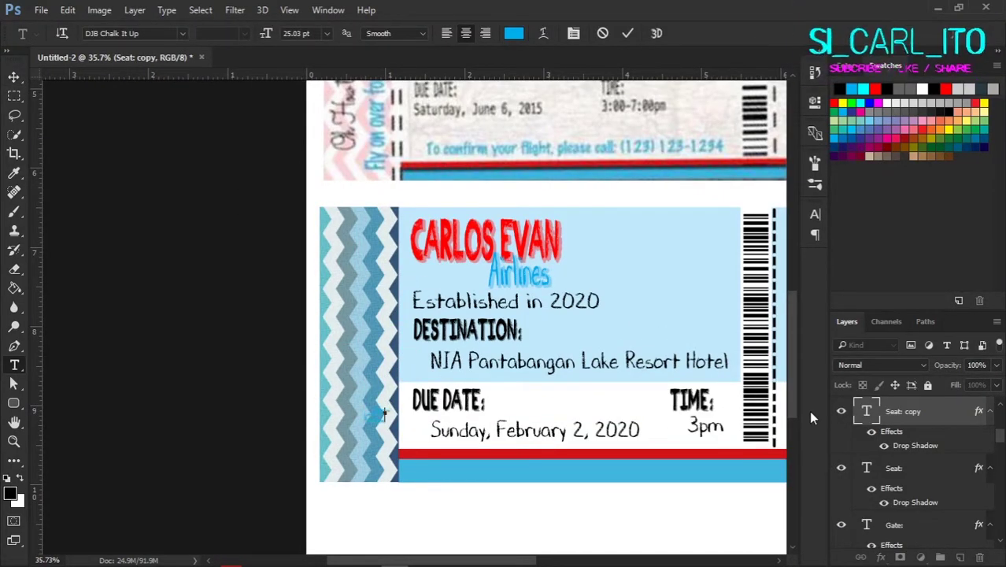
scroll(409, 383, "up", 2)
scroll(409, 384, "up", 1)
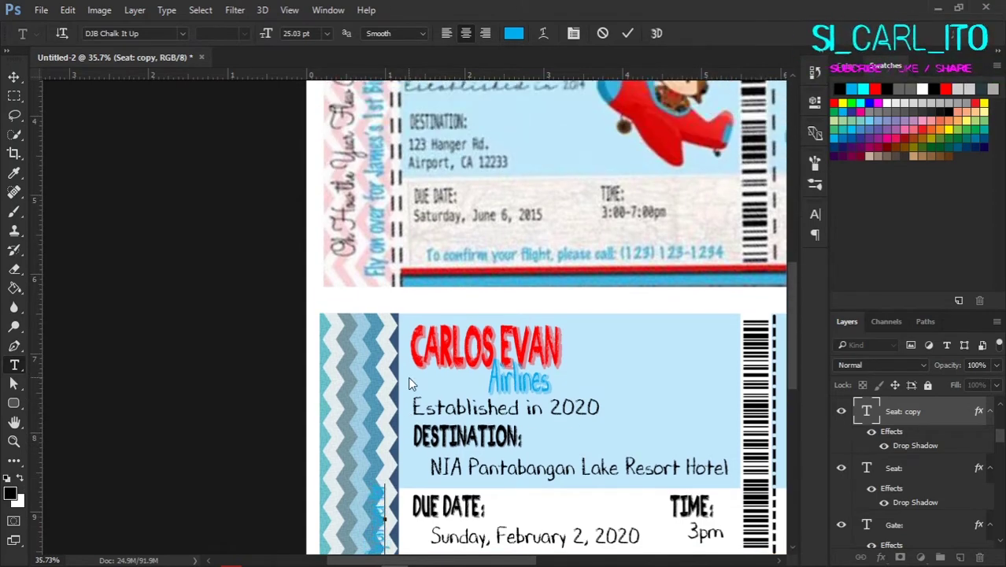
type("12A")
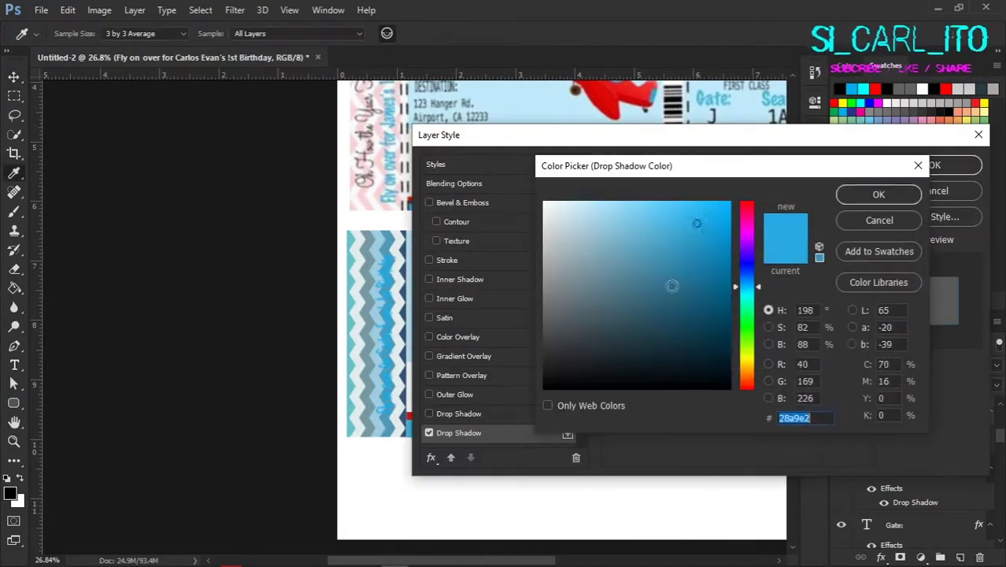
key("Return")
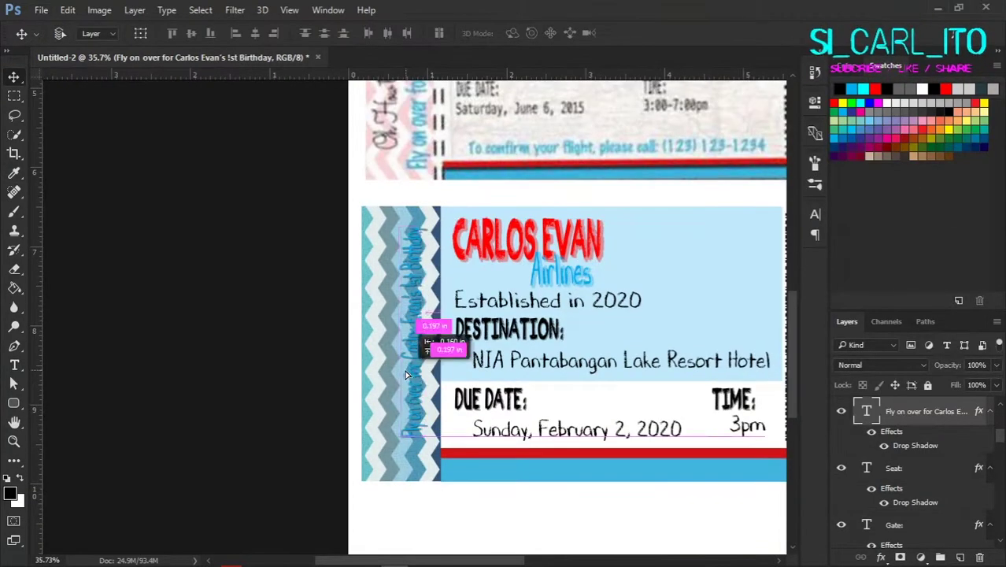
left_click_drag(432, 340, 432, 461)
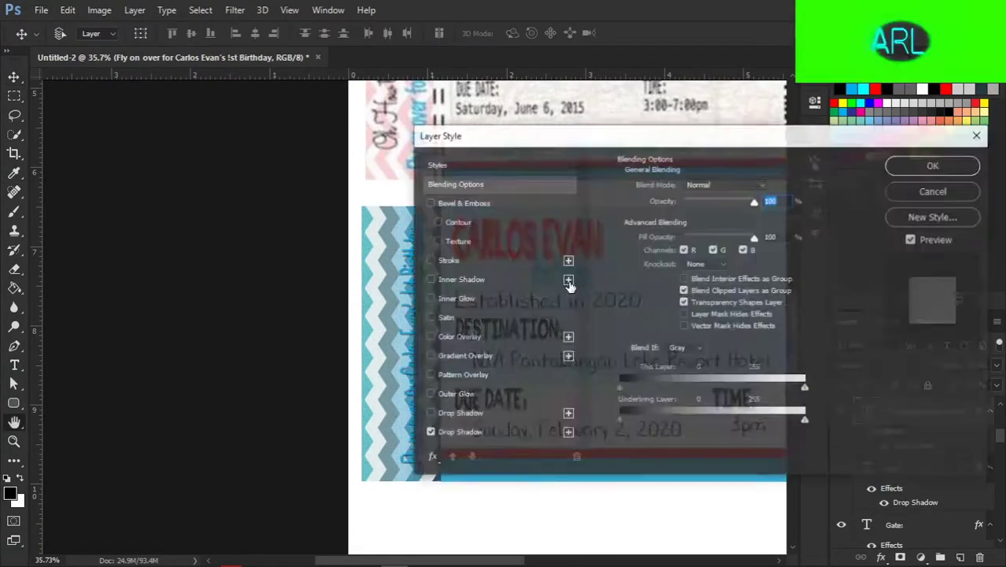
left_click_drag(605, 145, 740, 145)
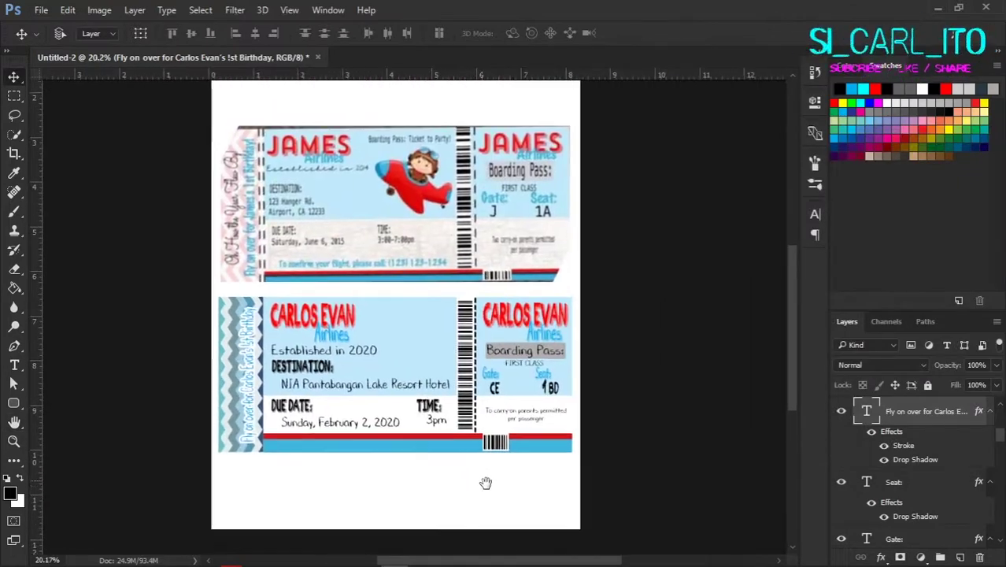
mouse_move(122, 556)
left_click(56, 494)
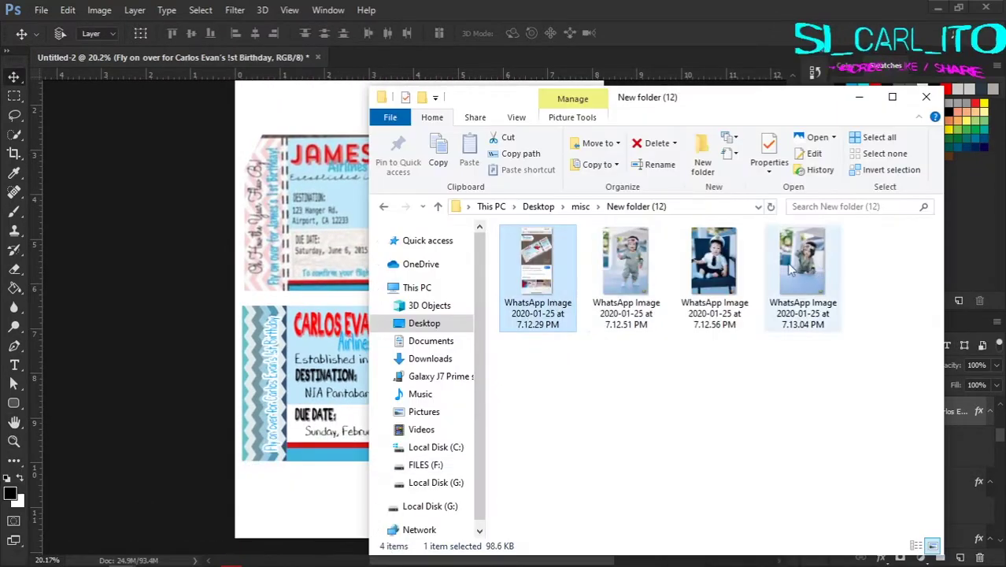
Step: Drag 'WhatsApp Image 2020-01-25 at 7.12.51 PM' onto the canvas, shrink it, and place it over the lower ticket
left_click(621, 247)
left_click_drag(622, 247, 413, 332)
left_click_drag(312, 186, 394, 311)
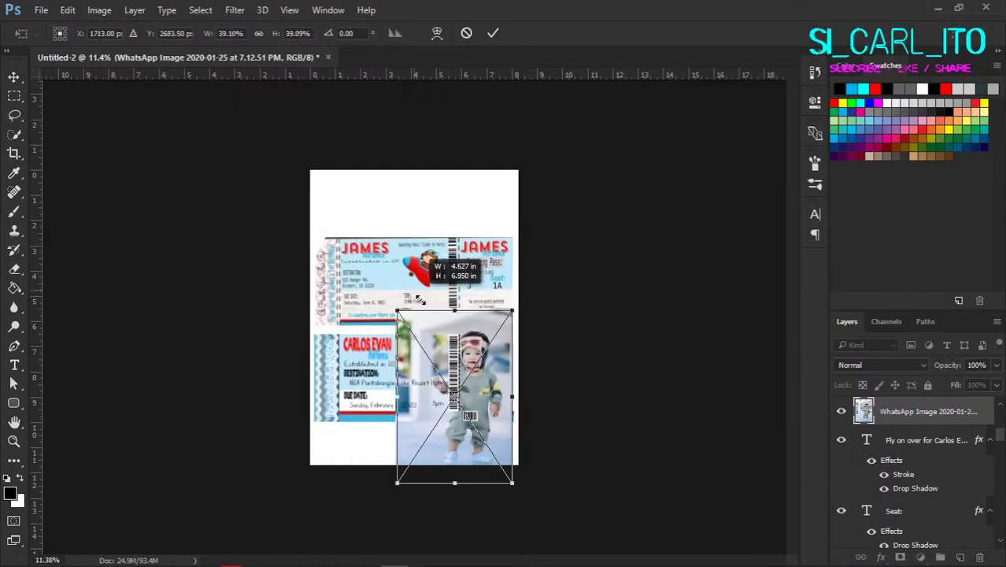
key("Return")
left_click_drag(455, 399, 410, 335)
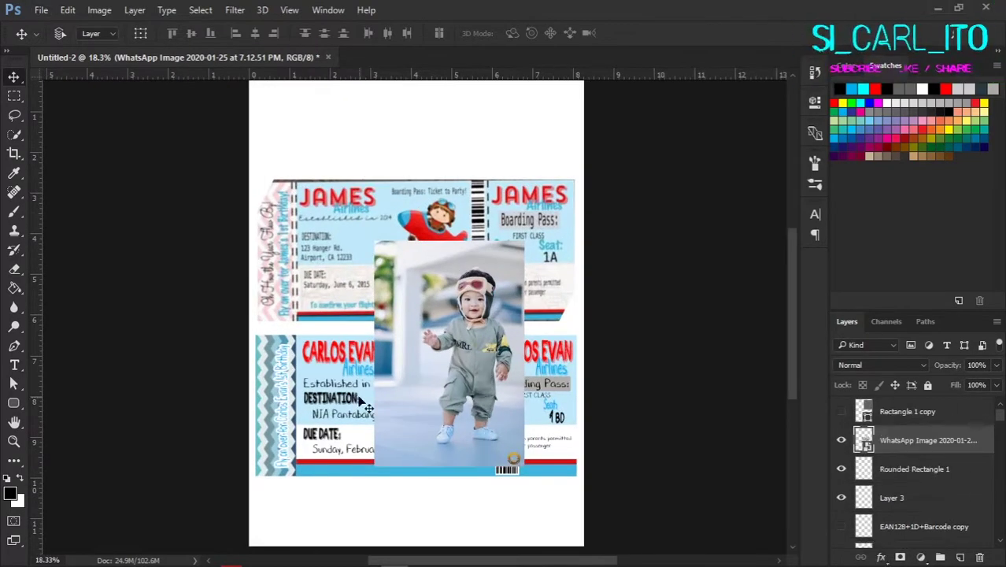
scroll(531, 369, "up", 3)
scroll(510, 341, "down", 1)
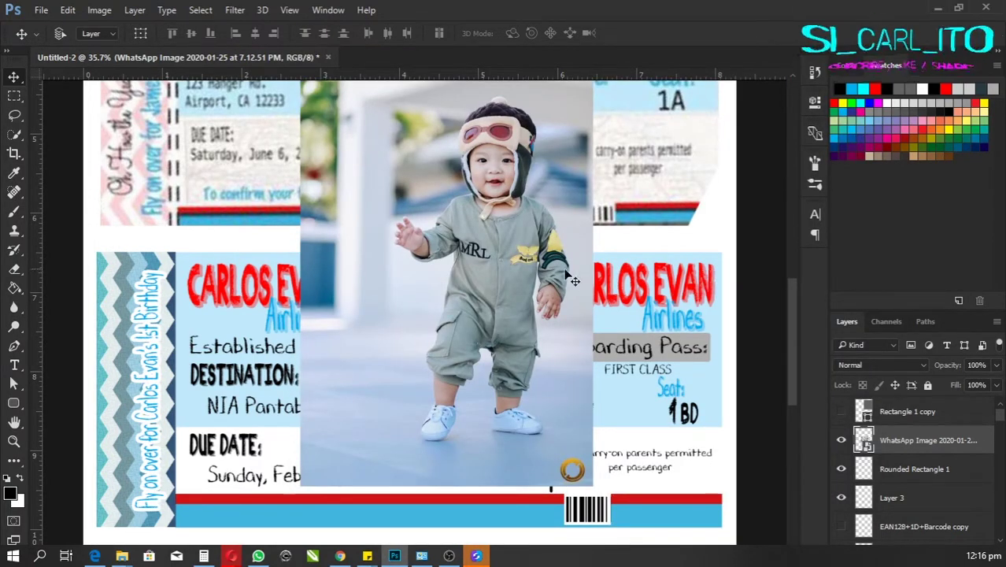
Step: Shift the child photo right and start a Pen path up the sleeve, arm and shoulder
left_click_drag(391, 293, 464, 307)
key("p")
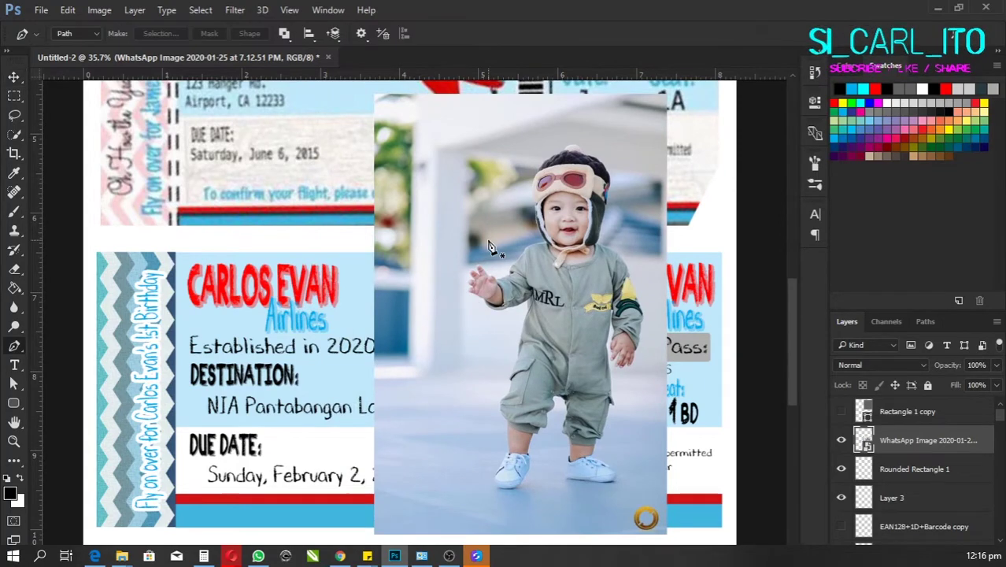
scroll(645, 315, "up", 3)
scroll(646, 315, "up", 3)
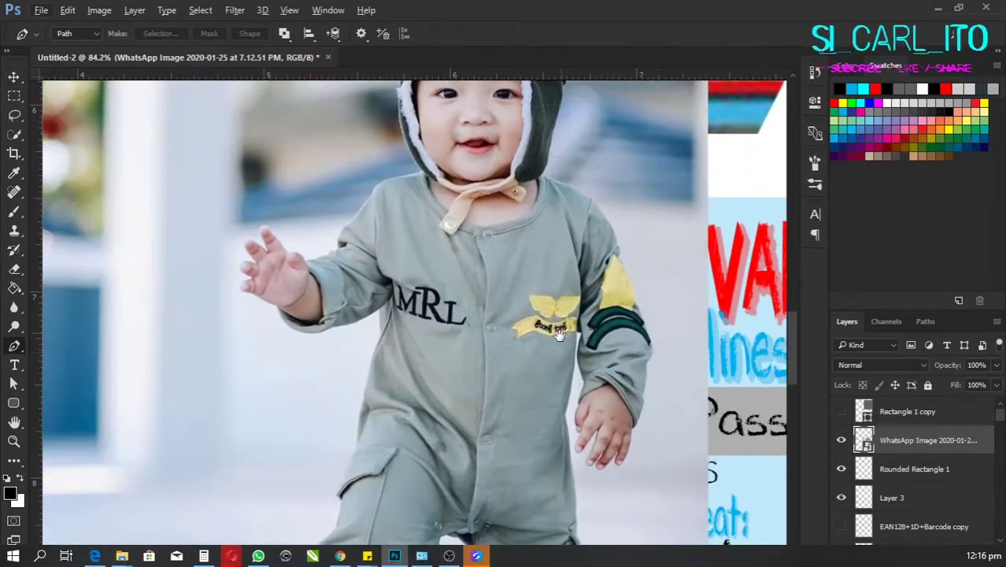
scroll(540, 319, "up", 1)
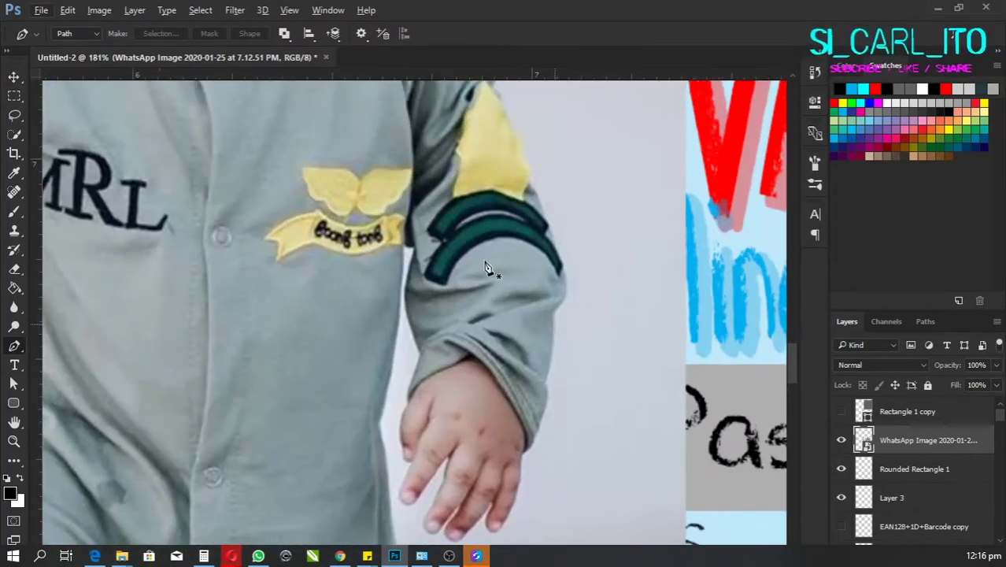
left_click(552, 347)
left_click(555, 312)
left_click(555, 312, "alt")
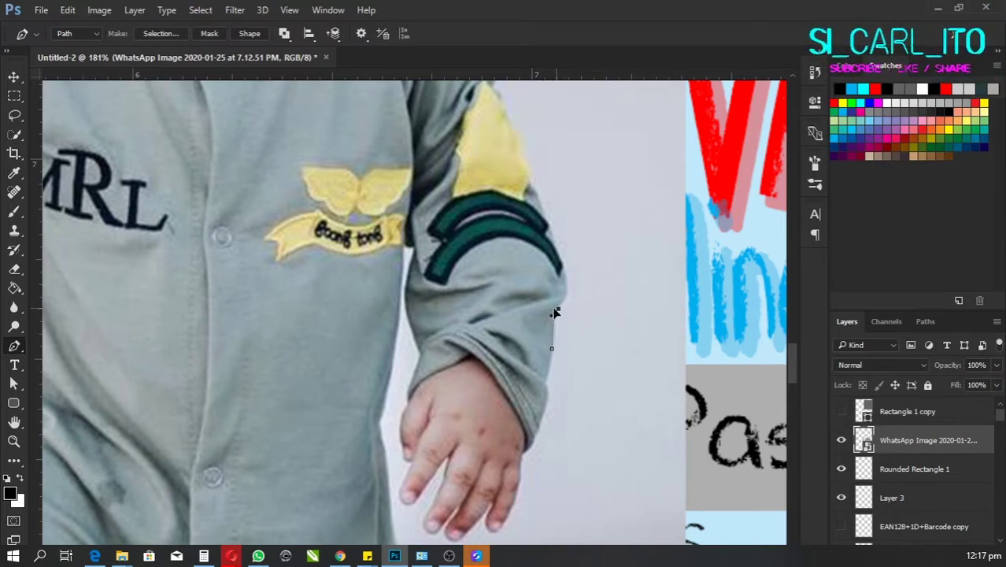
left_click(561, 271)
left_click(548, 225)
left_click_drag(510, 118, 602, 269)
left_click(602, 270)
left_click_drag(585, 234, 640, 316)
left_click(637, 294)
left_click(606, 224)
Step: Continue the path past the neck and along the hood edge toward the hat
left_click_drag(610, 190, 628, 223)
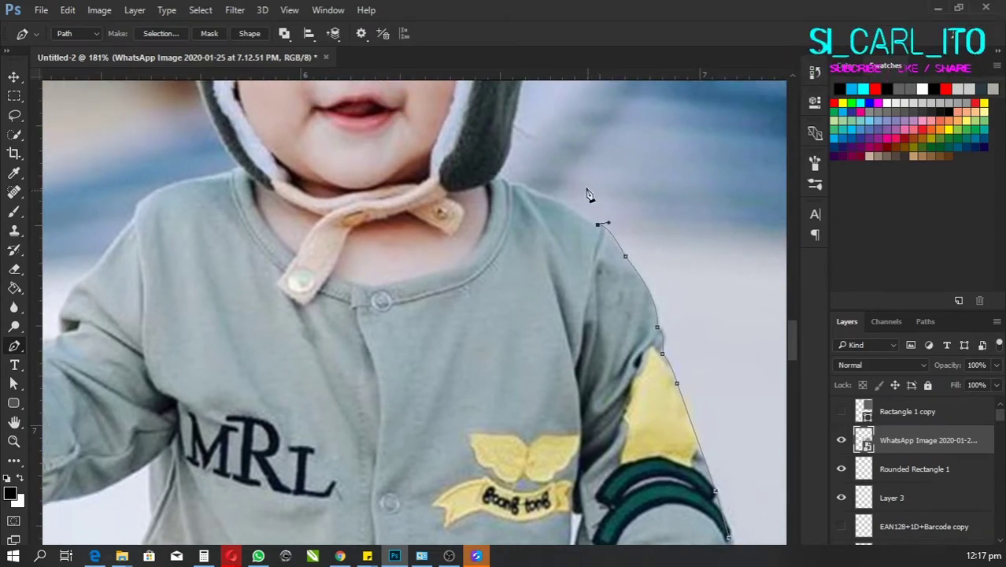
left_click_drag(475, 207, 523, 229)
left_click(524, 229)
left_click(551, 230)
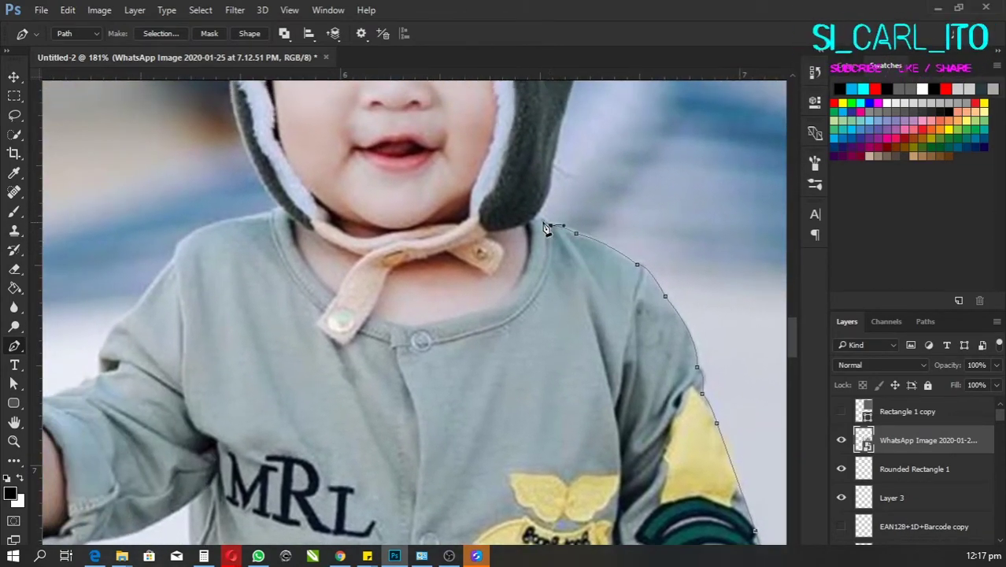
left_click_drag(503, 143, 578, 274)
left_click_drag(516, 273, 494, 276)
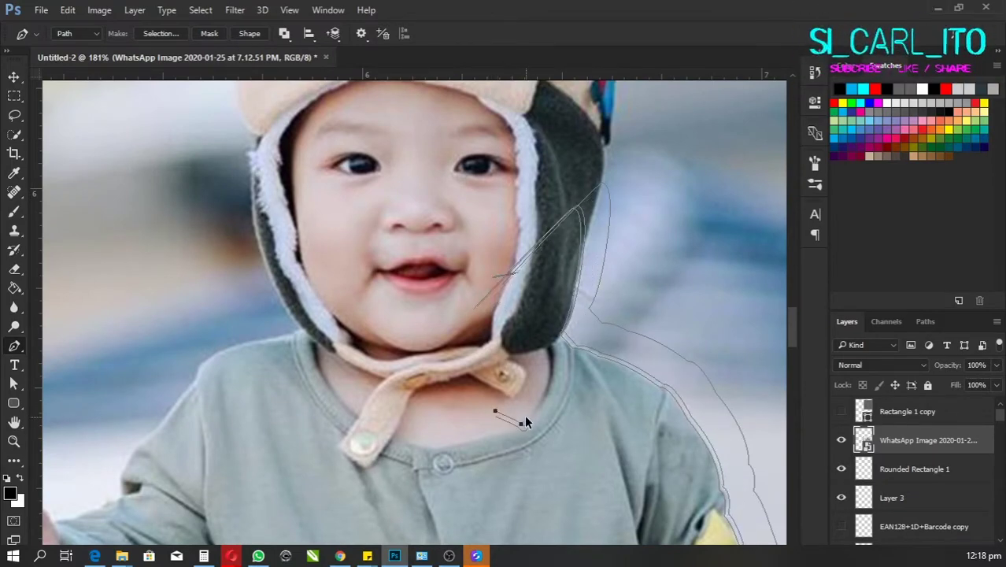
key("Escape")
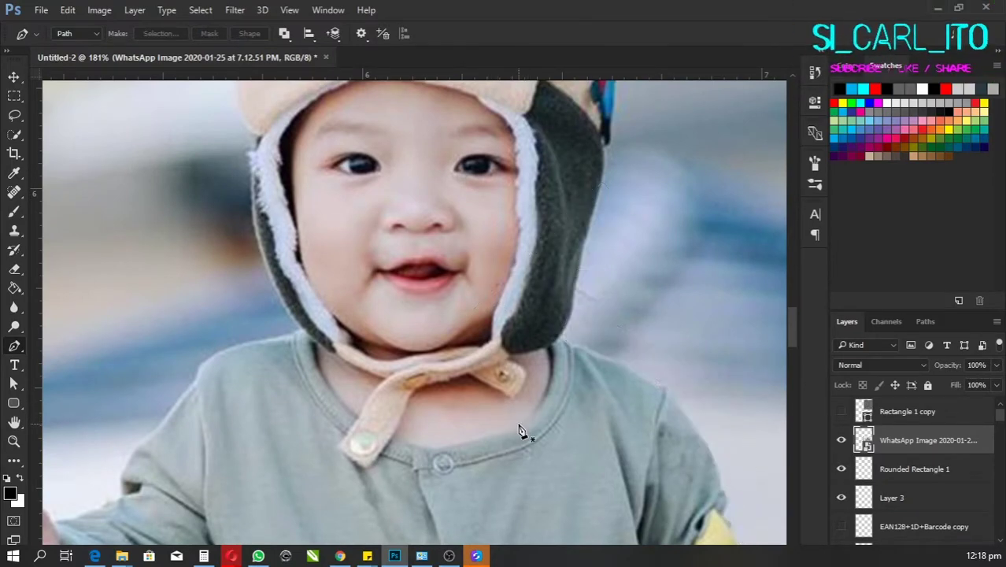
scroll(499, 415, "down", 3)
scroll(461, 342, "up", 4)
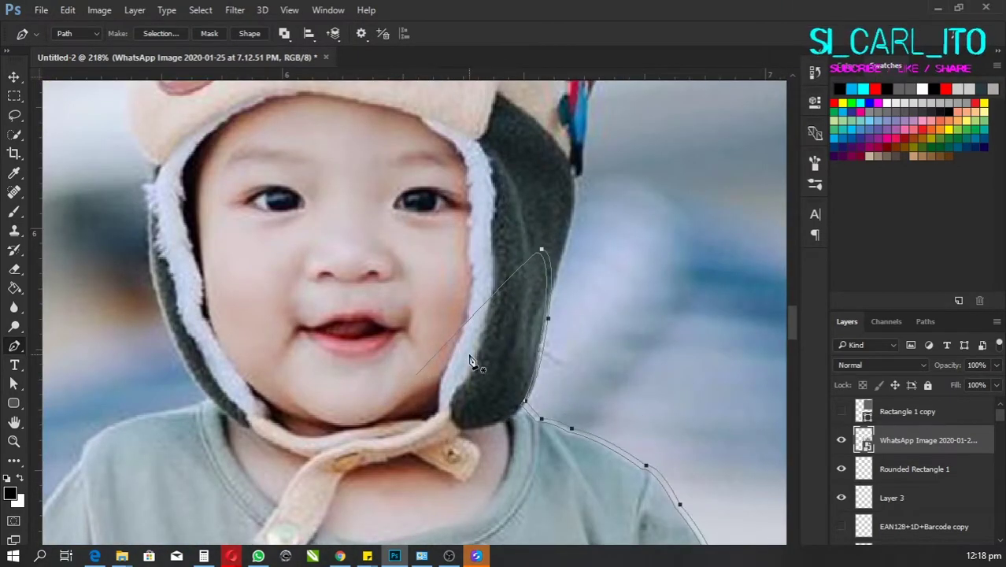
left_click_drag(555, 254, 547, 256)
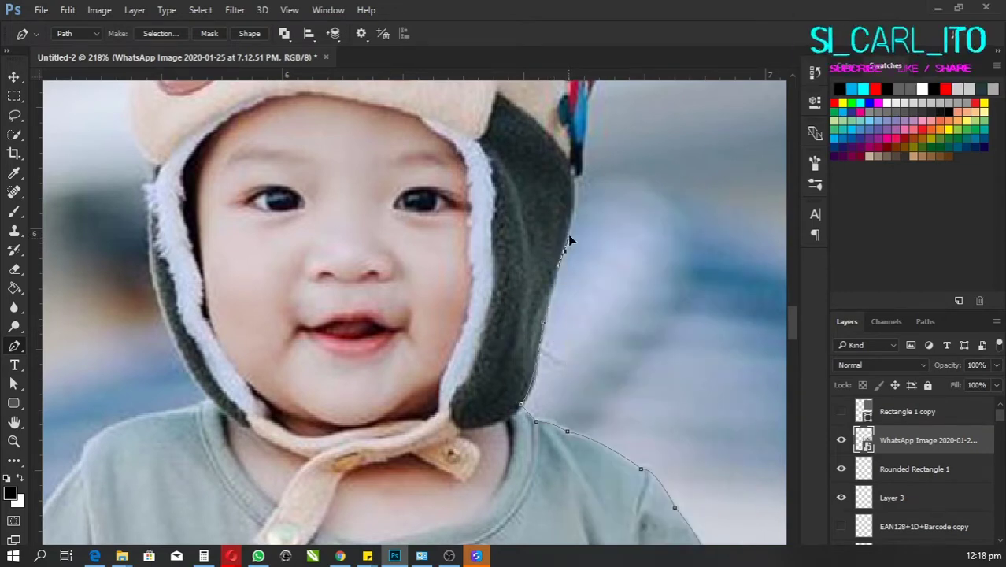
scroll(567, 234, "up", 2)
scroll(582, 273, "up", 2)
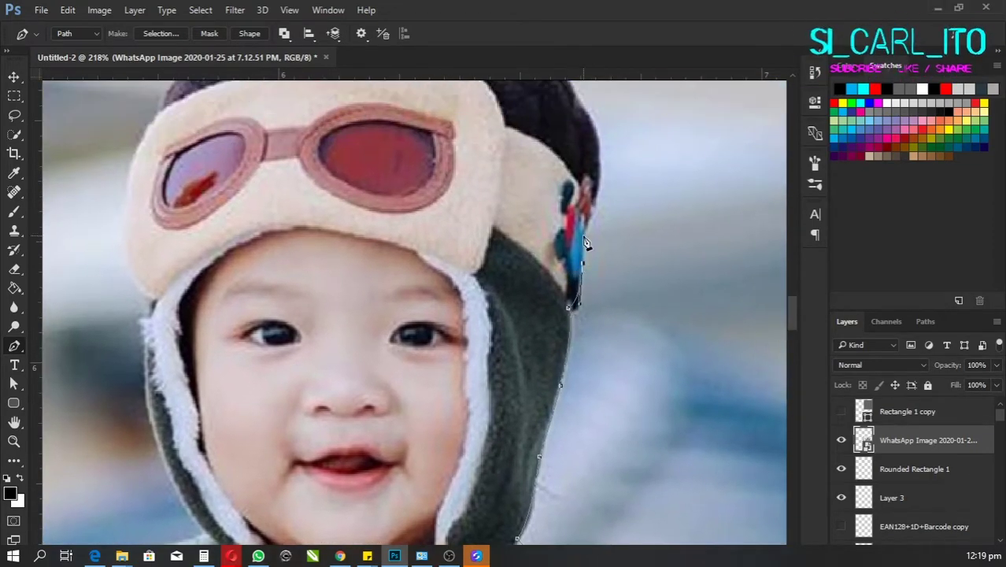
scroll(586, 244, "up", 4)
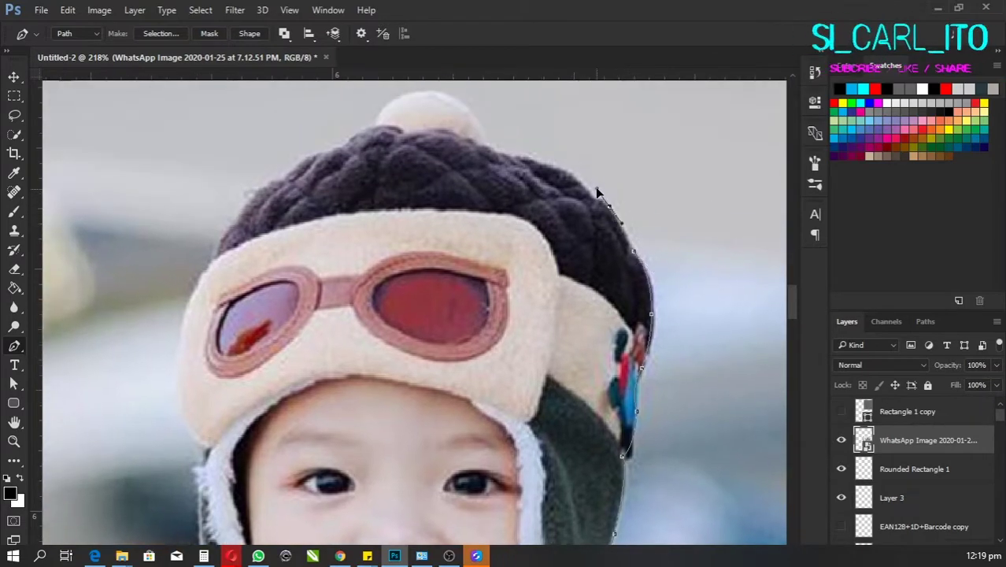
scroll(596, 191, "up", 1)
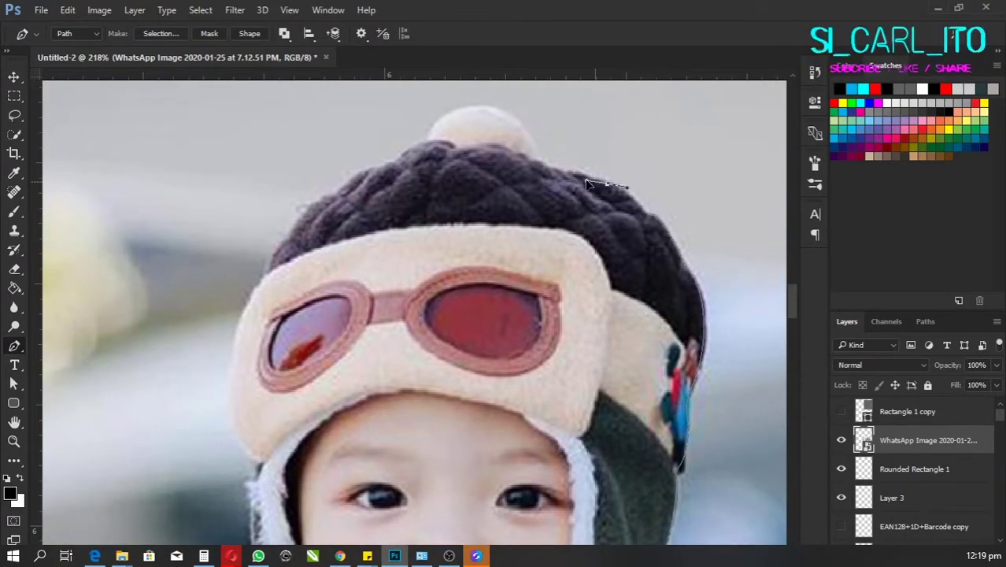
scroll(603, 190, "up", 1)
scroll(582, 201, "left", 2)
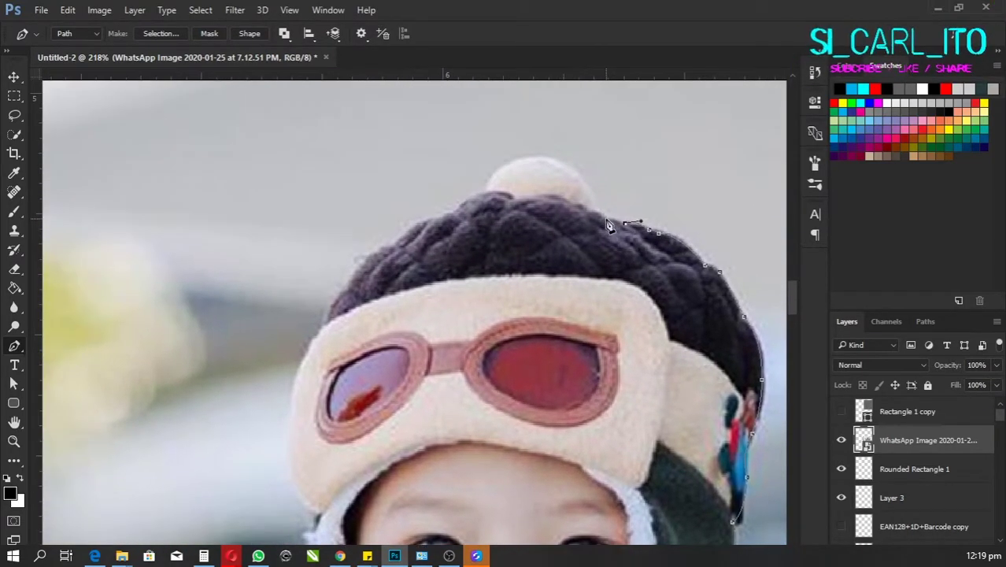
Step: Add curved anchors around the hat's pom-pom and down to the hat's edge
left_click_drag(568, 204, 604, 231)
left_click_drag(575, 183, 535, 191)
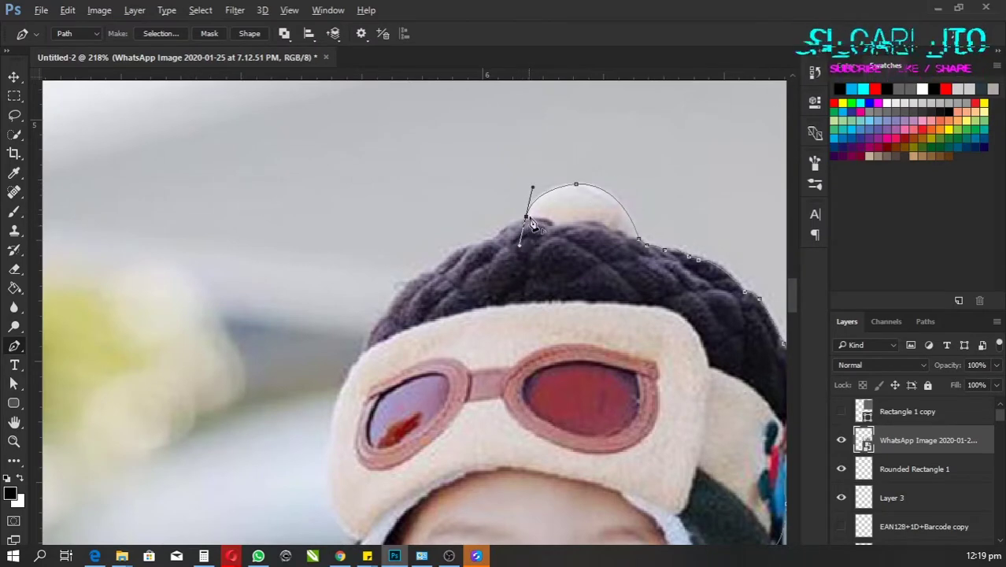
scroll(543, 221, "down", 2)
scroll(551, 221, "left", 3)
left_click_drag(586, 208, 580, 284)
Step: Continue the path down the hood edge to the shirt and curve it along the shoulder
scroll(583, 225, "left", 2)
scroll(587, 213, "down", 4)
scroll(593, 197, "down", 2)
scroll(579, 258, "down", 3)
scroll(580, 284, "down", 2)
left_click(541, 175, "alt")
scroll(543, 284, "down", 1)
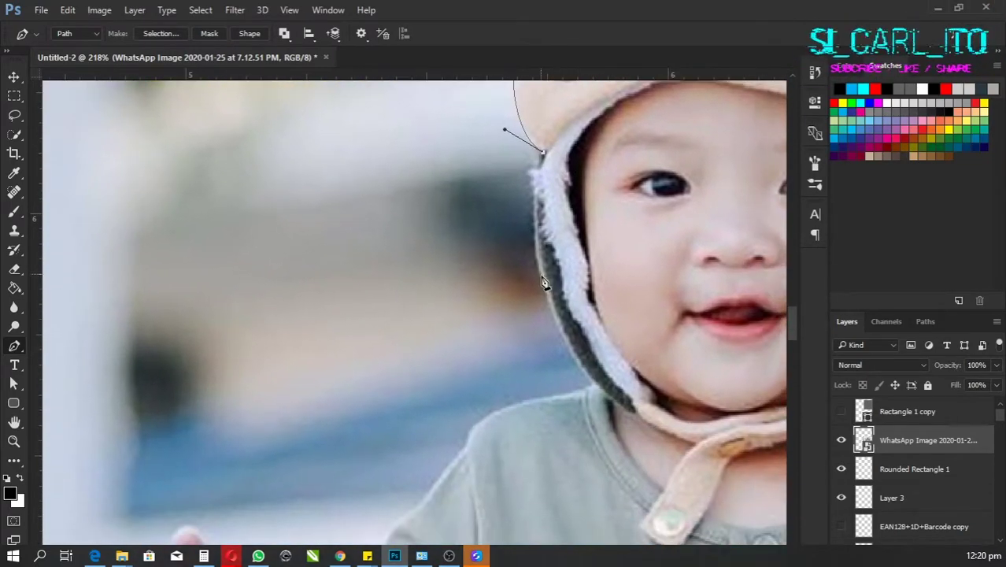
scroll(543, 283, "down", 3)
left_click(574, 335)
scroll(574, 335, "down", 3)
left_click_drag(519, 260, 521, 298)
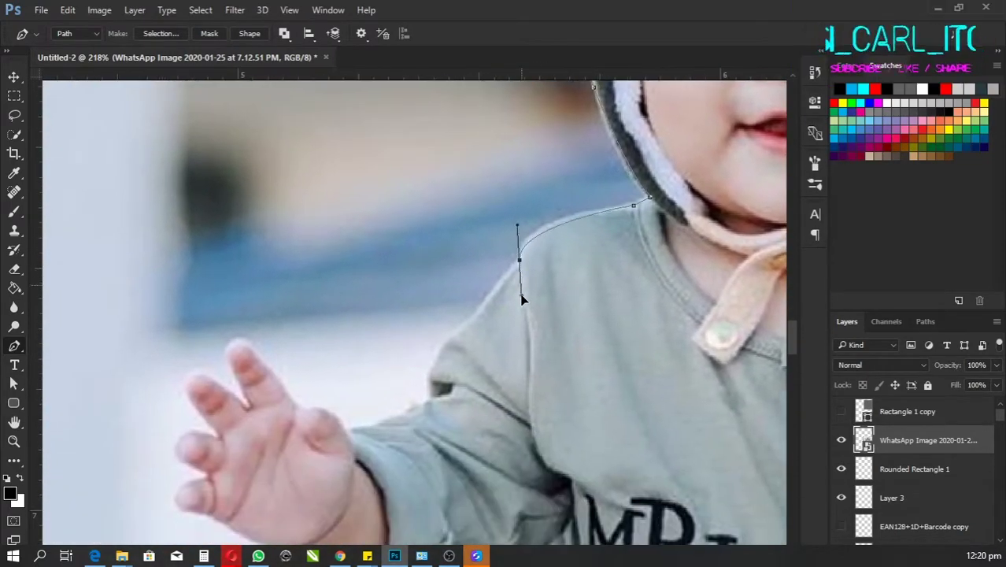
scroll(527, 280, "down", 3)
scroll(535, 263, "left", 2)
left_click_drag(565, 230, 569, 260)
scroll(543, 253, "down", 2)
scroll(551, 246, "left", 1)
scroll(568, 260, "down", 2)
scroll(575, 248, "left", 2)
Step: Trace anchors around the hand and curve the outline over the fingertip
left_click(586, 230)
scroll(586, 230, "left", 2)
left_click(562, 236)
scroll(563, 237, "left", 2)
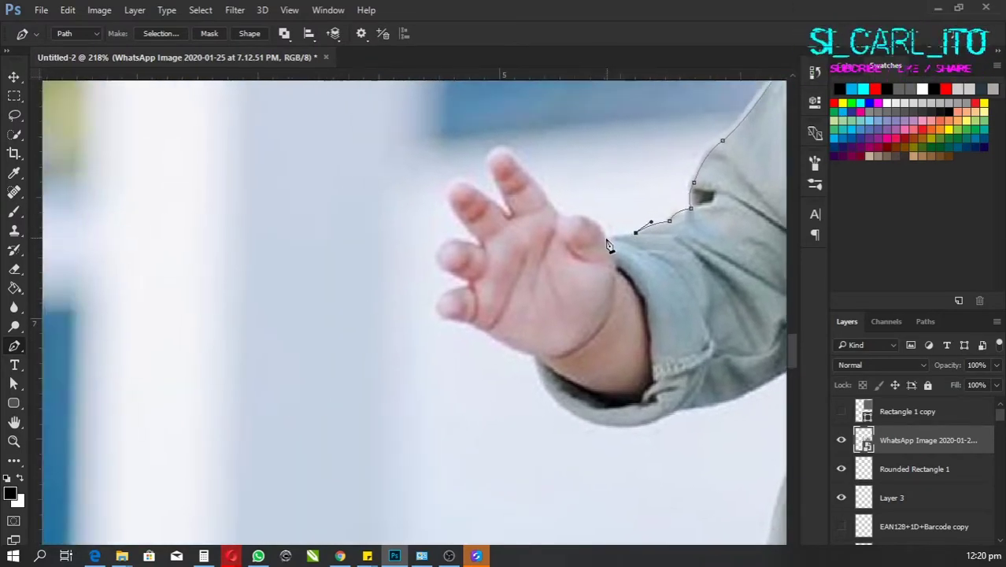
left_click(563, 236)
scroll(563, 236, "left", 1)
left_click(594, 227)
scroll(592, 206, "left", 1)
scroll(592, 206, "up", 1)
left_click(602, 213)
left_click(585, 195)
scroll(585, 195, "left", 1)
scroll(586, 196, "up", 1)
left_click_drag(595, 215, 598, 228)
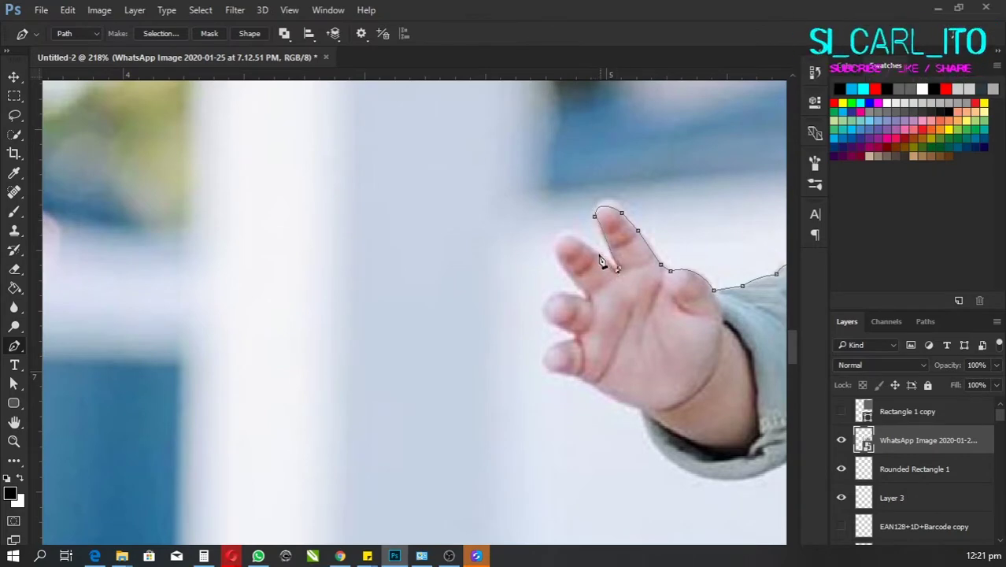
Step: Trace along the index and middle fingers, under the finger, and down the sleeve edge
scroll(602, 259, "left", 1)
scroll(626, 260, "down", 1)
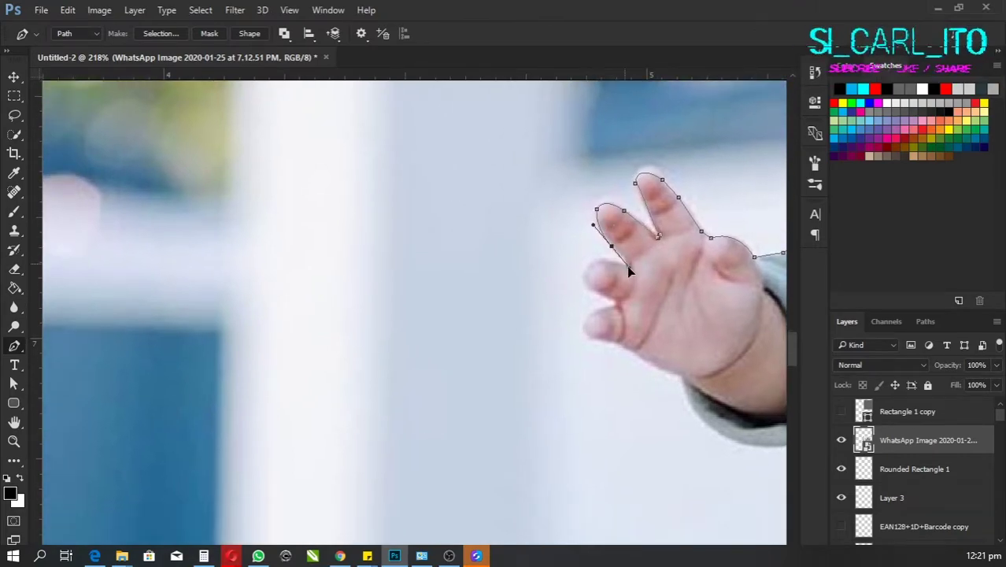
left_click(620, 249)
scroll(618, 243, "down", 2)
left_click(600, 210)
left_click(612, 241)
scroll(622, 236, "down", 1)
scroll(626, 226, "down", 1)
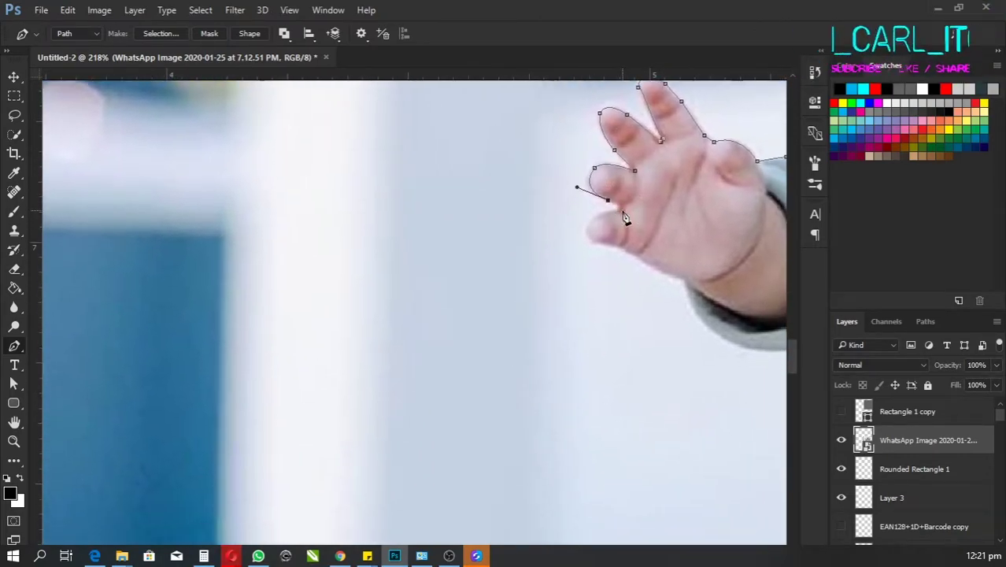
scroll(626, 226, "left", 1)
scroll(657, 235, "right", 1)
left_click(616, 214)
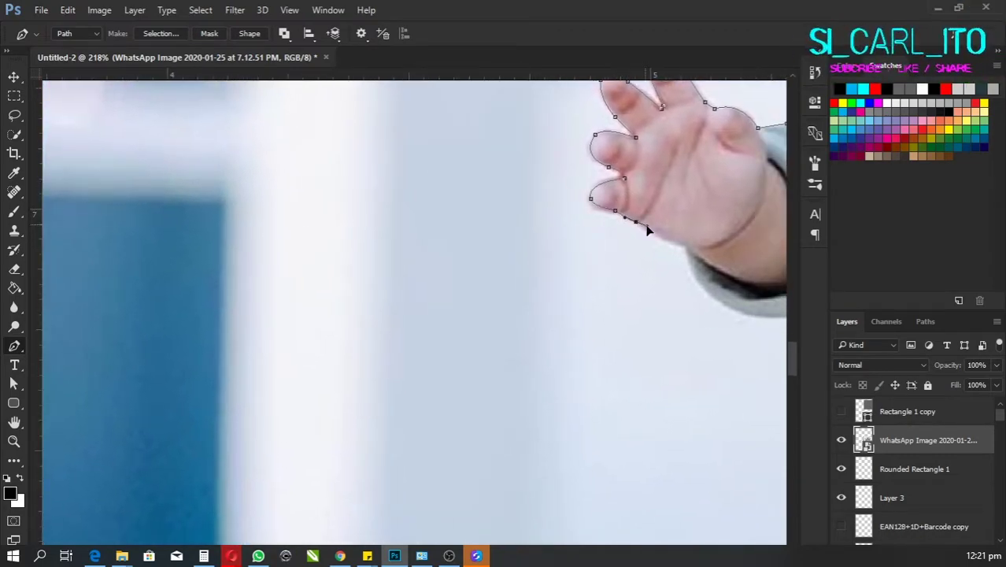
scroll(647, 230, "down", 1)
left_click(647, 232)
scroll(615, 248, "right", 1)
scroll(635, 254, "right", 2)
left_click(636, 253)
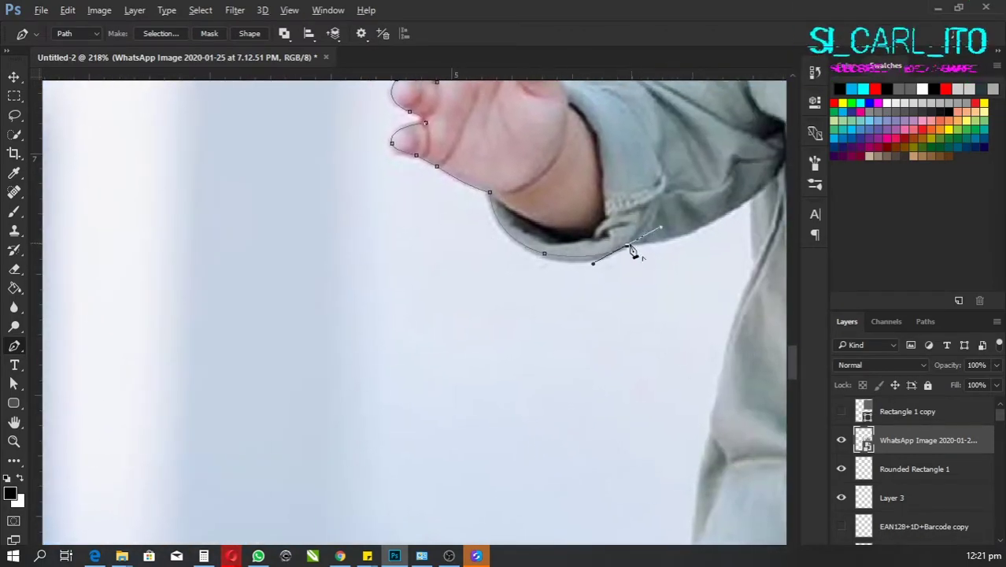
Step: Extend the Pen path down the sleeve edge and along the pocket flap
scroll(635, 254, "right", 3)
left_click(622, 253)
scroll(606, 254, "right", 1)
scroll(620, 217, "right", 1)
scroll(620, 217, "down", 1)
left_click(606, 232)
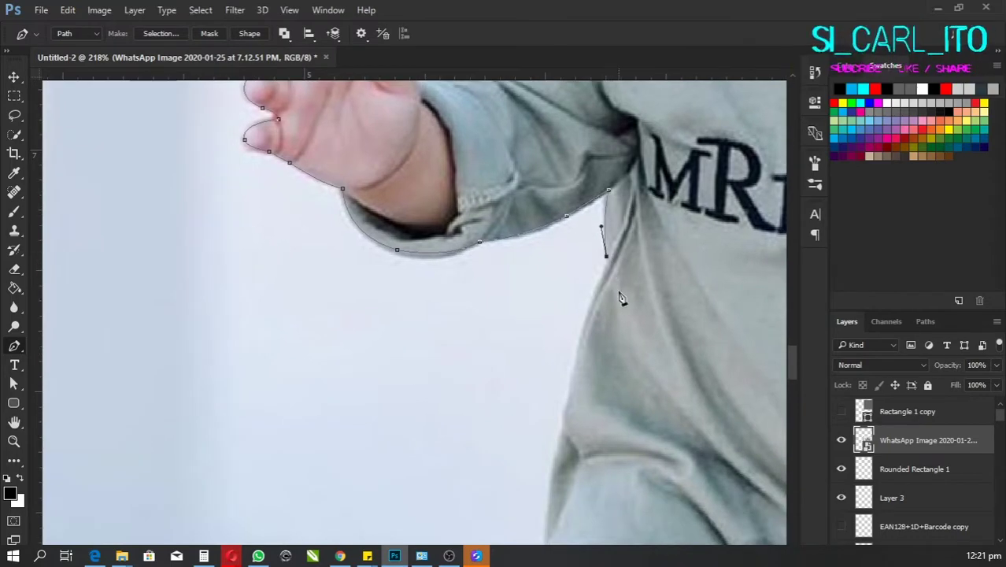
scroll(622, 297, "down", 2)
left_click(588, 303)
scroll(582, 303, "down", 1)
left_click(588, 337)
scroll(591, 331, "down", 1)
scroll(604, 267, "down", 2)
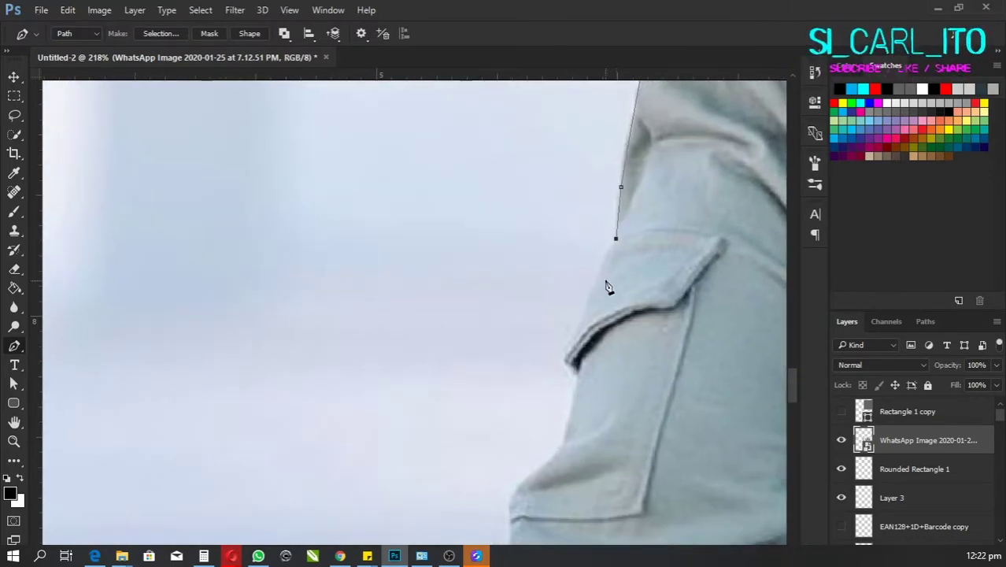
left_click(596, 291)
scroll(606, 285, "left", 1)
left_click(622, 307)
scroll(637, 251, "down", 2)
scroll(638, 250, "down", 2)
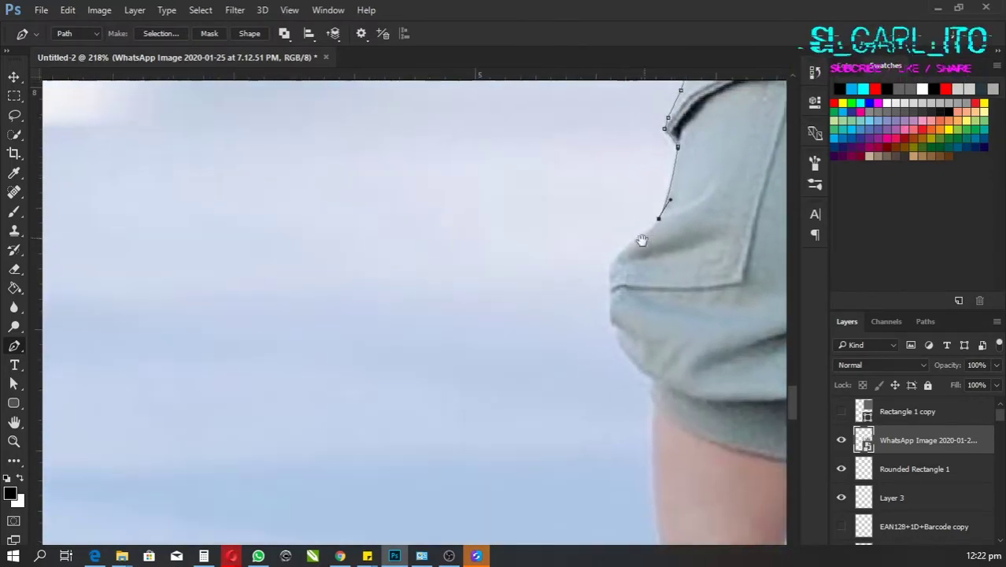
Step: Trace the trousers' lower edge with anchors, ending at the trouser hem
left_click(633, 247)
scroll(621, 263, "down", 2)
left_click(622, 252)
scroll(622, 252, "left", 1)
left_click(627, 261)
scroll(630, 266, "down", 1)
scroll(630, 266, "right", 1)
left_click(626, 259)
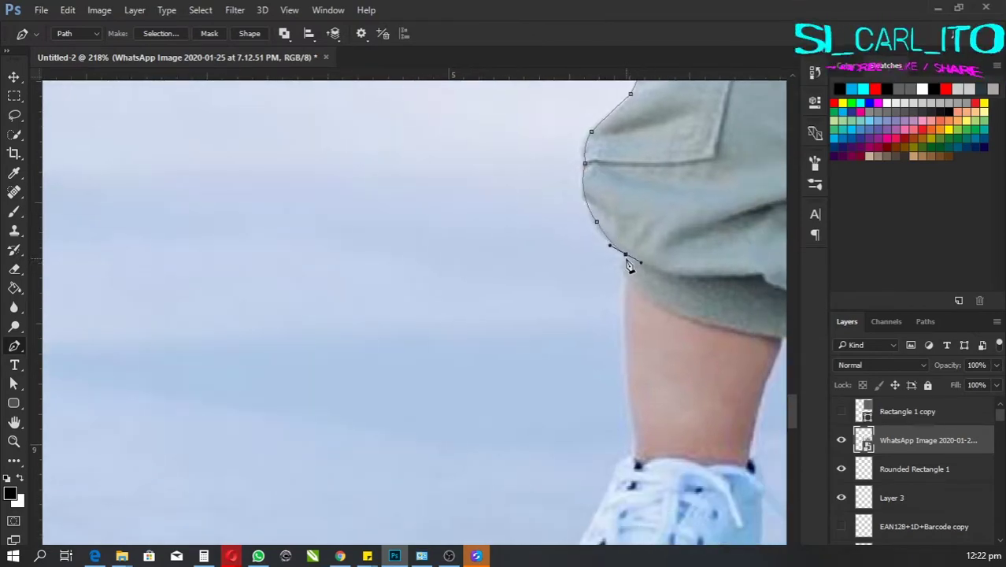
scroll(630, 280, "down", 5)
scroll(595, 269, "right", 1)
Step: Continue the path down the leg, over the shoe's top and front, and along the curved sole
left_click(594, 325)
scroll(599, 315, "down", 1)
scroll(602, 299, "left", 1)
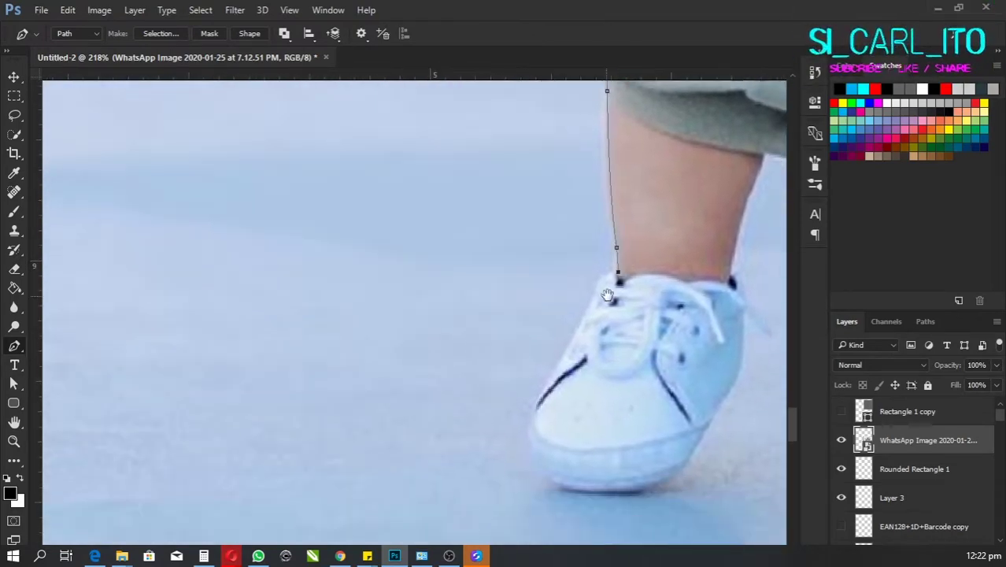
scroll(606, 291, "down", 2)
scroll(618, 271, "left", 1)
left_click(628, 253)
scroll(630, 266, "down", 3)
left_click(633, 319)
scroll(614, 299, "down", 2)
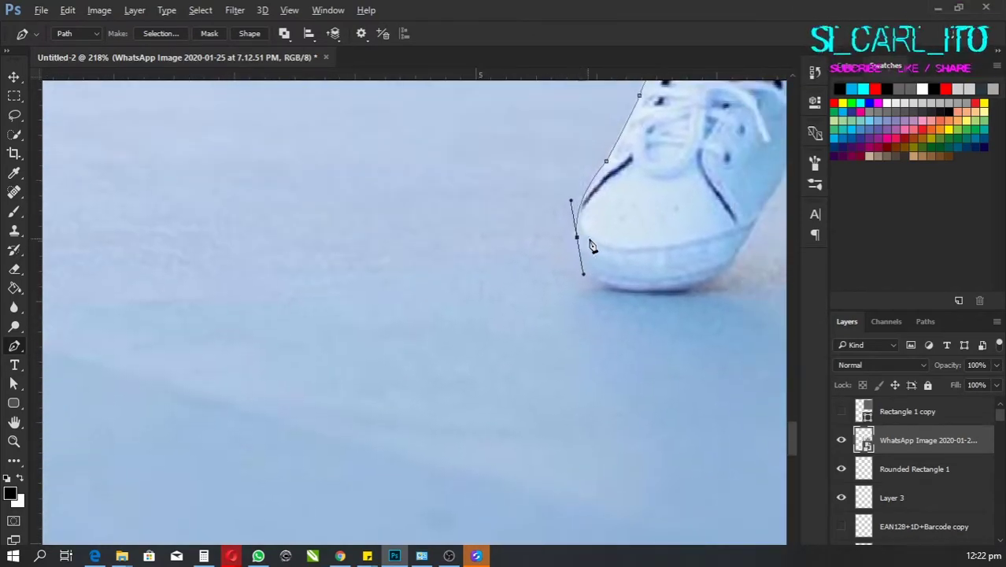
scroll(551, 267, "right", 2)
left_click_drag(577, 276, 606, 272)
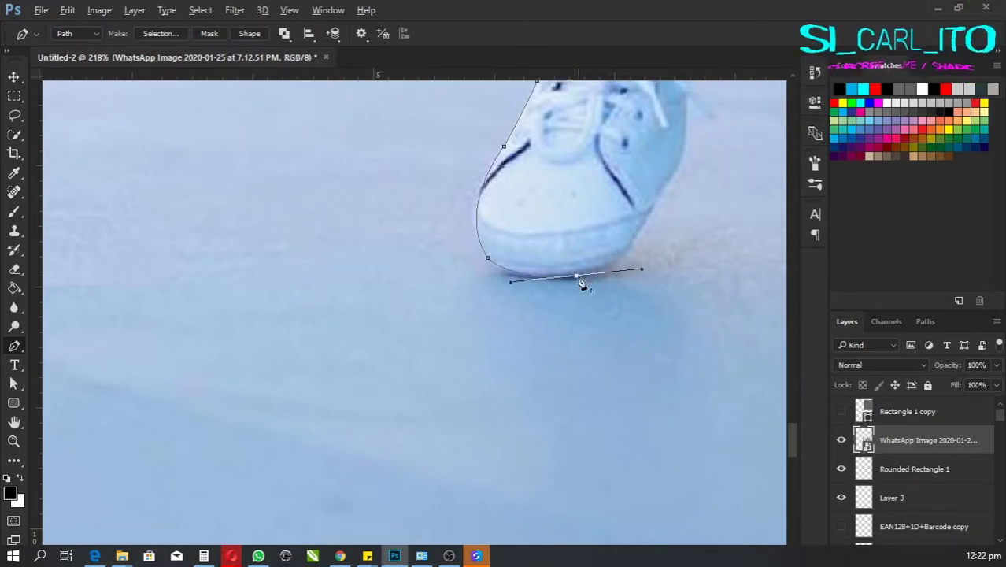
scroll(581, 283, "up", 2)
Step: Trace up the shoe's right side to an anchor by the ankle
left_click(621, 240)
scroll(614, 268, "right", 1)
left_click(605, 285)
scroll(605, 285, "up", 1)
left_click(599, 263)
scroll(600, 262, "right", 1)
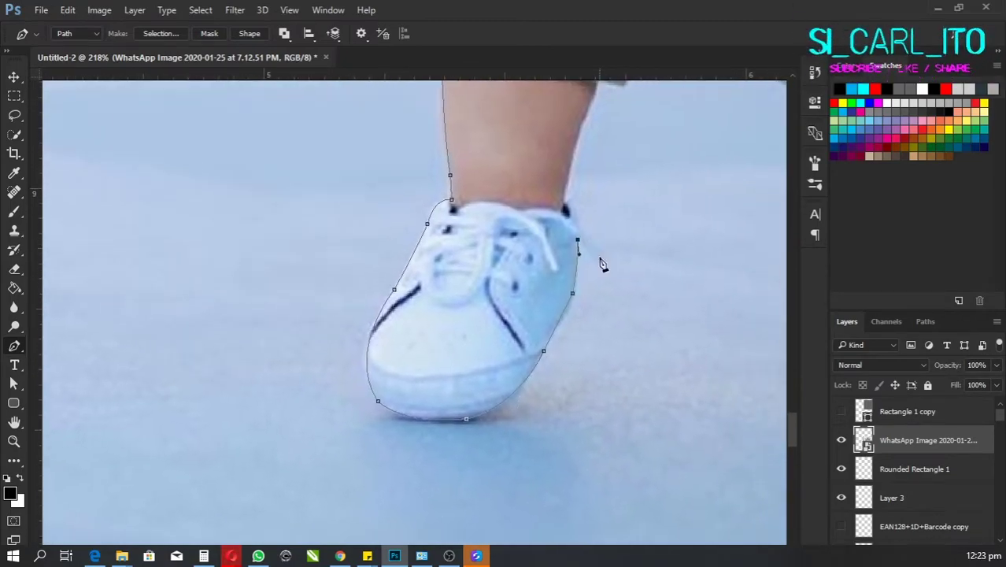
left_click(572, 223)
scroll(586, 232, "up", 3)
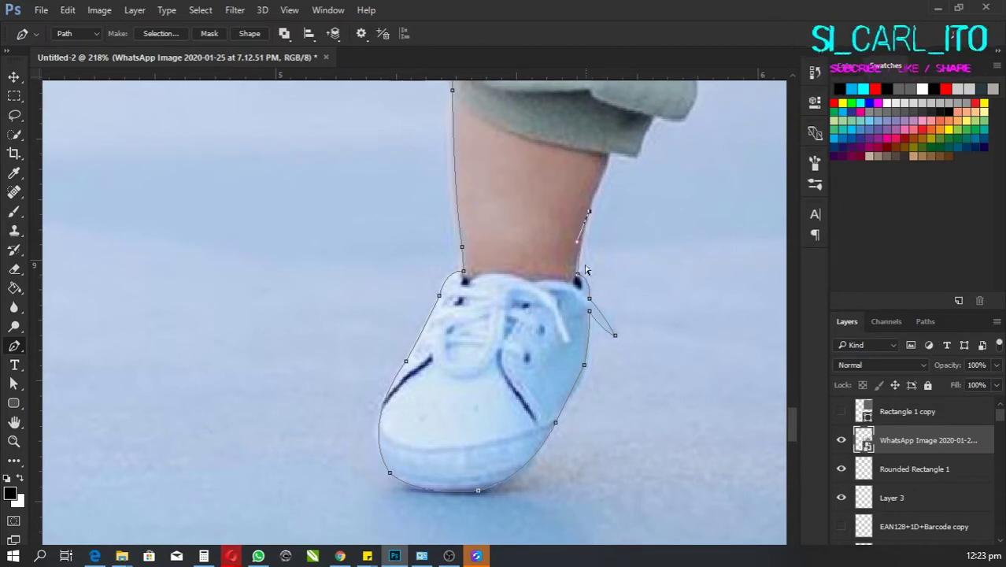
scroll(576, 268, "up", 3)
scroll(575, 252, "right", 1)
Step: Climb the calf's right edge to the trouser hem and up the trouser's right edge
left_click(574, 222)
scroll(618, 229, "up", 2)
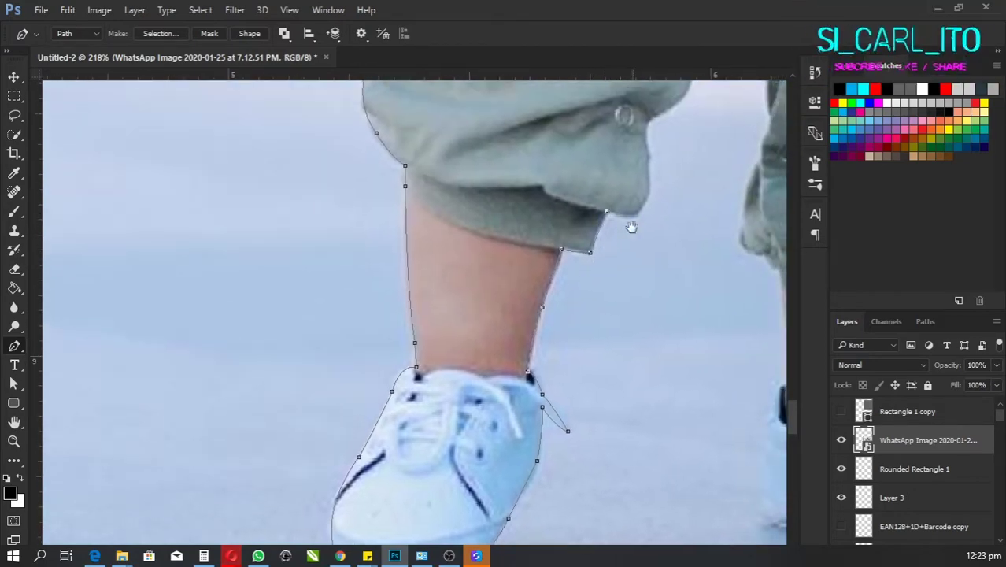
scroll(630, 228, "right", 1)
left_click(602, 249)
scroll(659, 208, "up", 2)
scroll(660, 208, "right", 1)
left_click(581, 206)
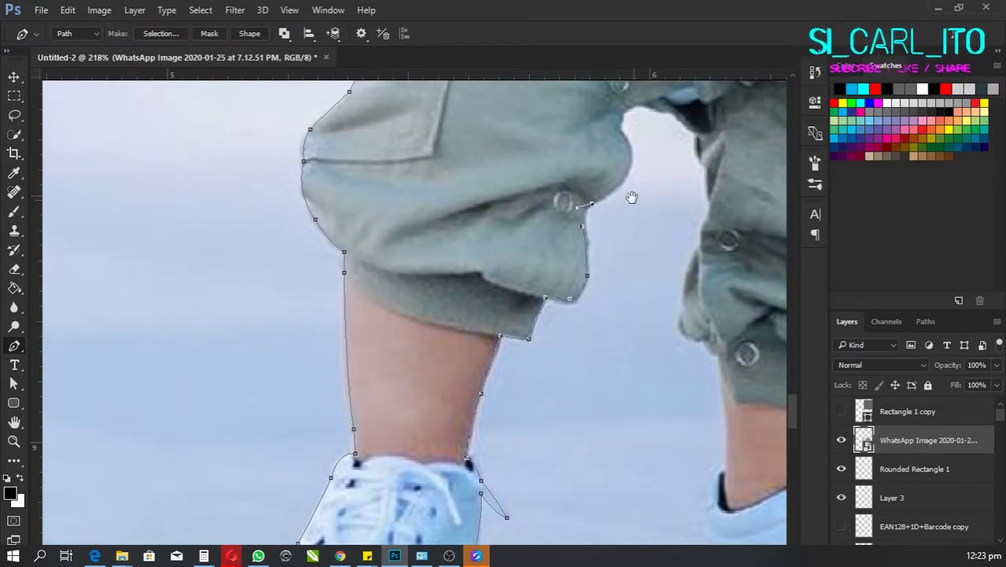
scroll(631, 197, "up", 2)
scroll(626, 208, "right", 1)
left_click(612, 223)
scroll(610, 228, "up", 1)
left_click(592, 220)
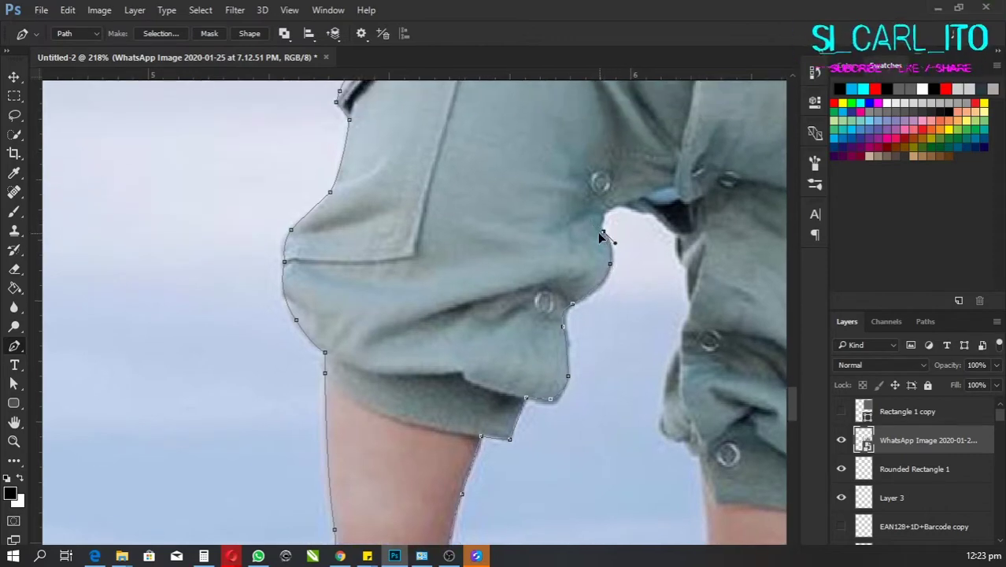
Step: Add anchors down the inner trouser edge
left_click(658, 212)
scroll(659, 214, "down", 2)
scroll(659, 214, "right", 1)
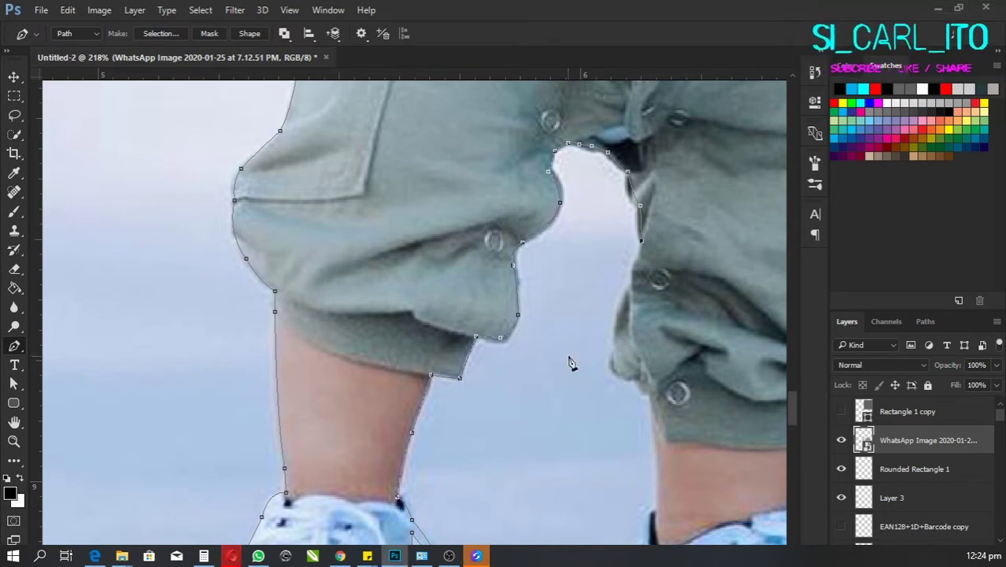
left_click(627, 304)
left_click(591, 318)
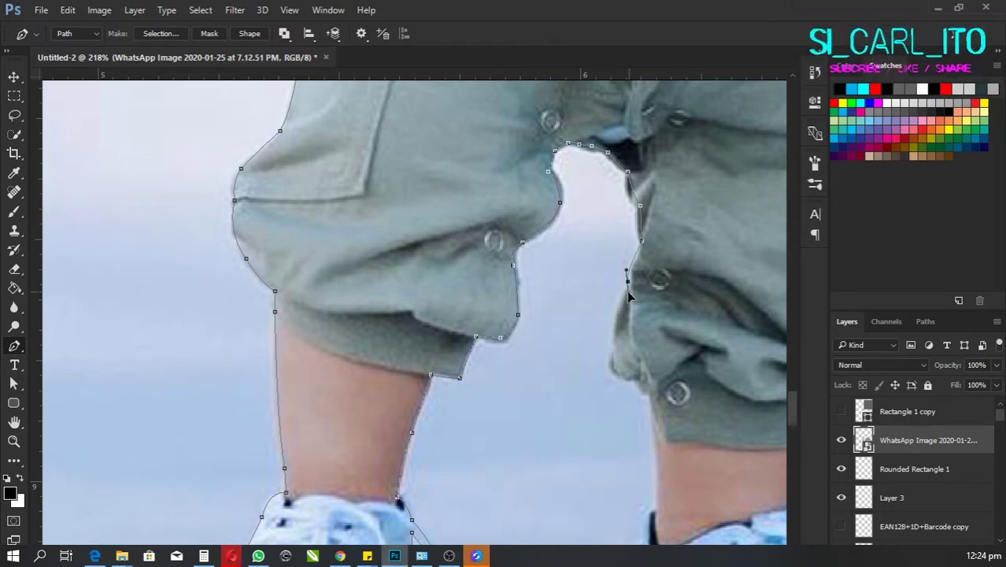
scroll(626, 290, "down", 2)
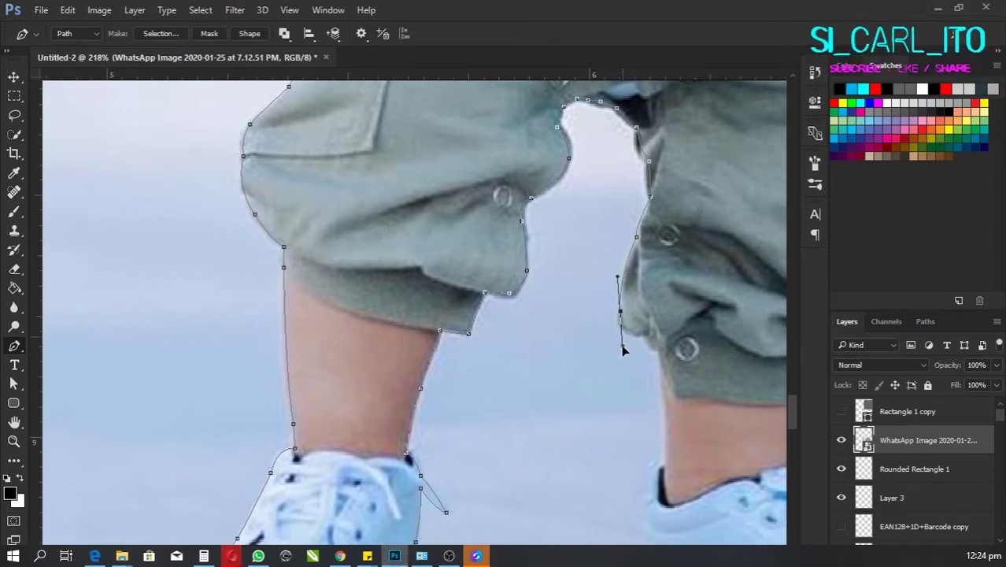
Step: Trace the second leg's ankle, heel, curved sole, toe and laces
left_click_drag(622, 348, 603, 275)
left_click(611, 352)
left_click(620, 292)
left_click(604, 272)
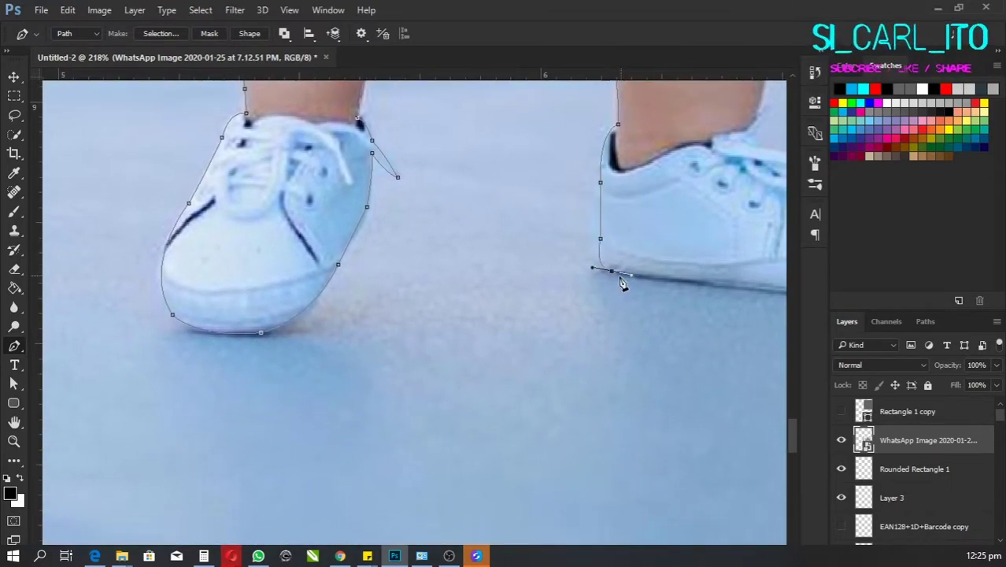
scroll(557, 251, "right", 5)
left_click(461, 299)
left_click_drag(586, 313, 698, 292)
scroll(658, 313, "right", 2)
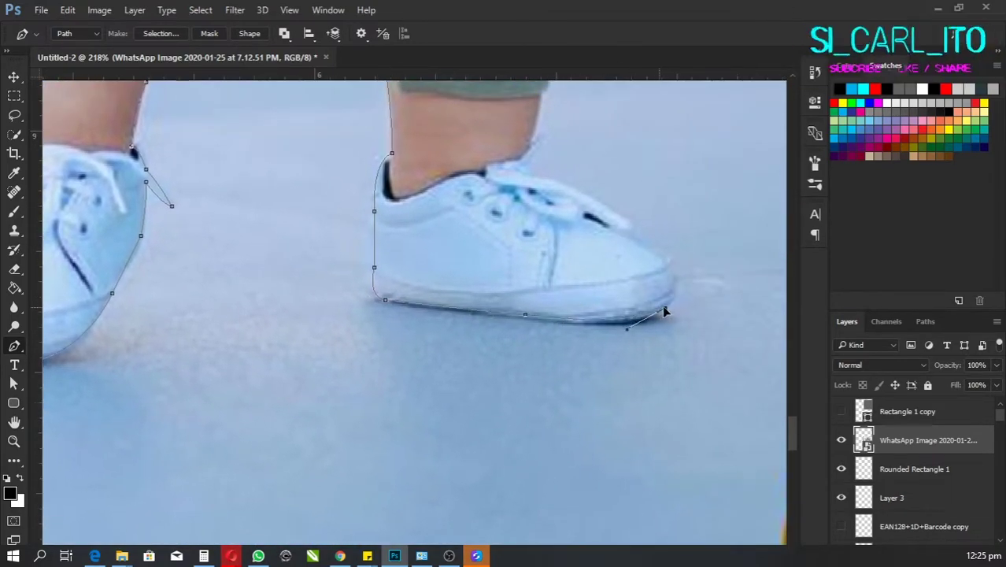
scroll(667, 299, "right", 1)
scroll(635, 250, "up", 1)
scroll(635, 250, "left", 1)
left_click(603, 254)
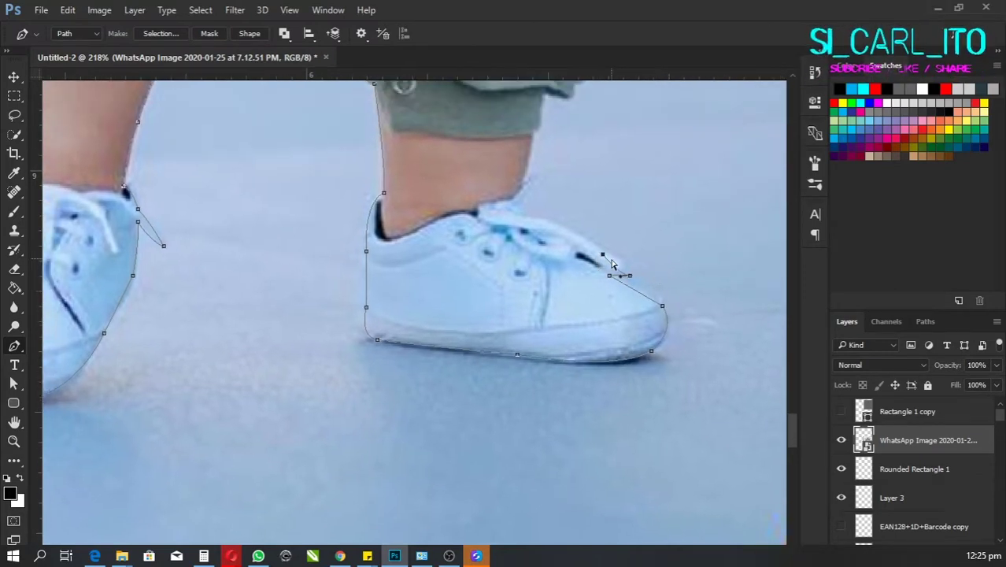
left_click(568, 250)
scroll(569, 252, "up", 1)
scroll(568, 252, "left", 1)
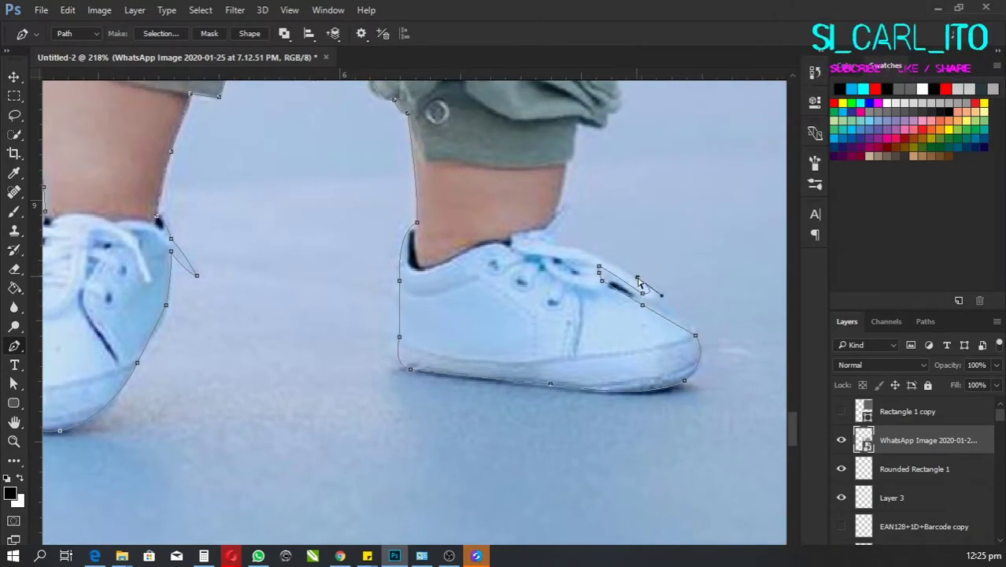
left_click_drag(594, 229, 579, 281)
Step: Close the outline path at its starting point
scroll(577, 267, "up", 3)
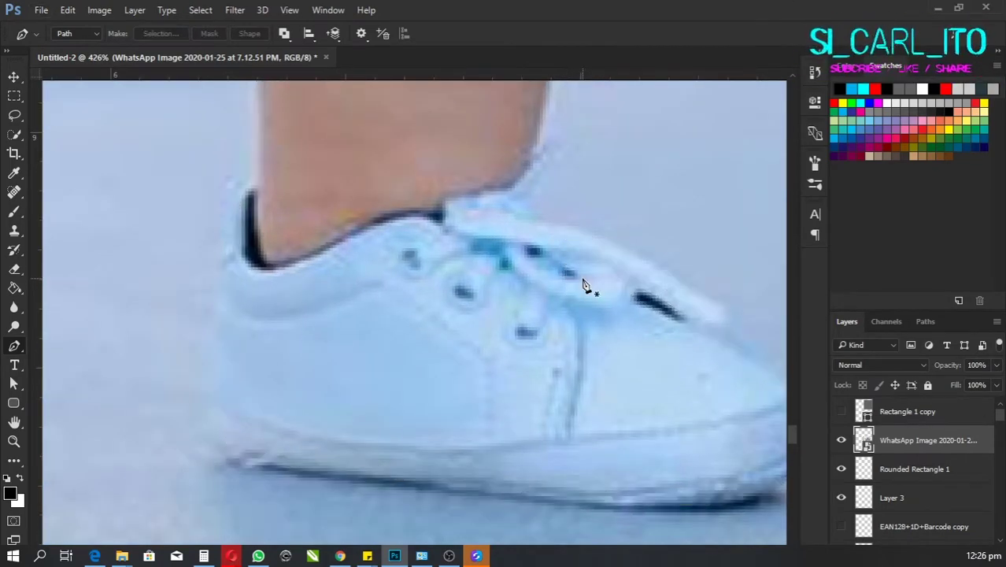
scroll(567, 270, "up", 1)
scroll(629, 269, "down", 2)
scroll(628, 269, "up", 1)
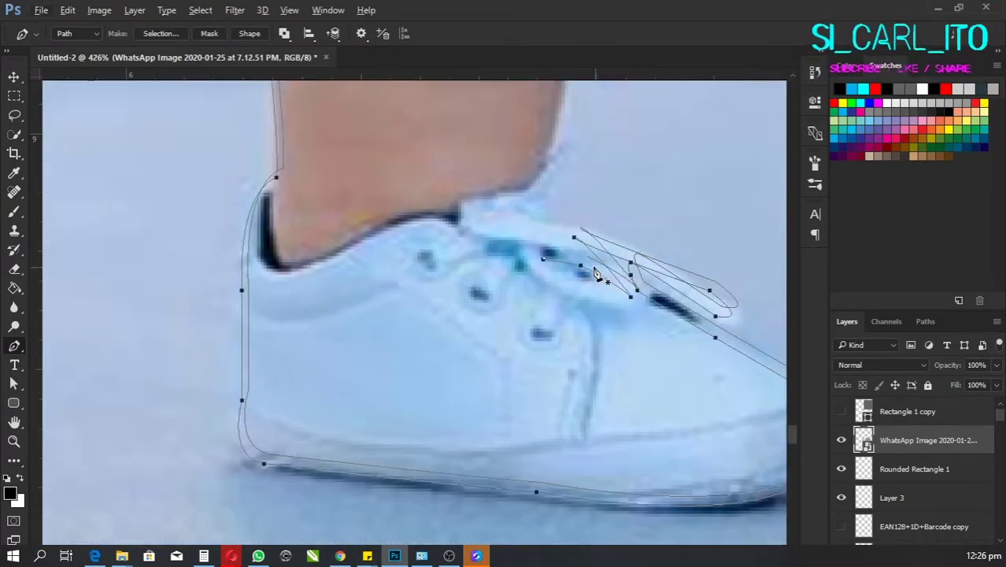
left_click(547, 266)
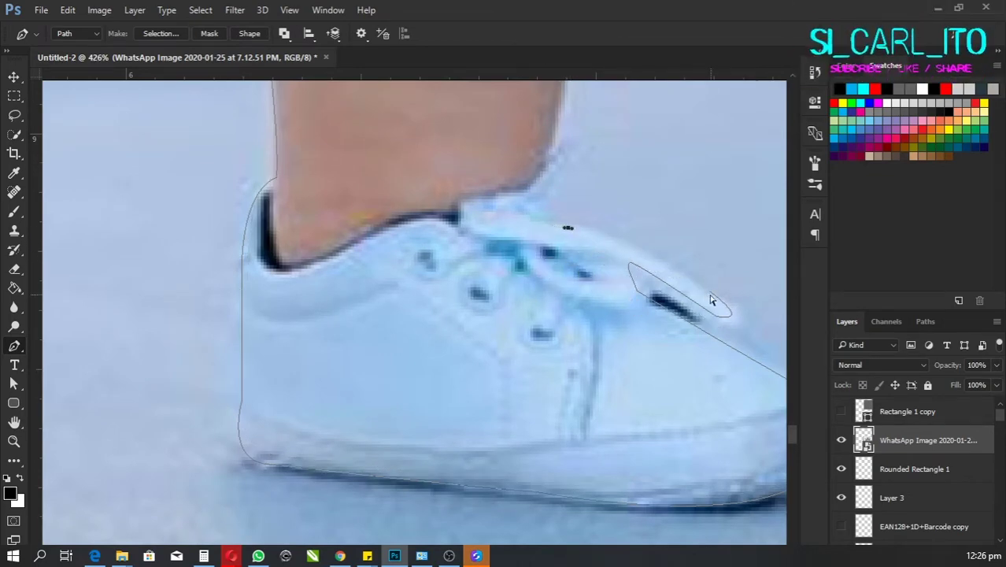
scroll(711, 300, "down", 1)
scroll(574, 293, "up", 1)
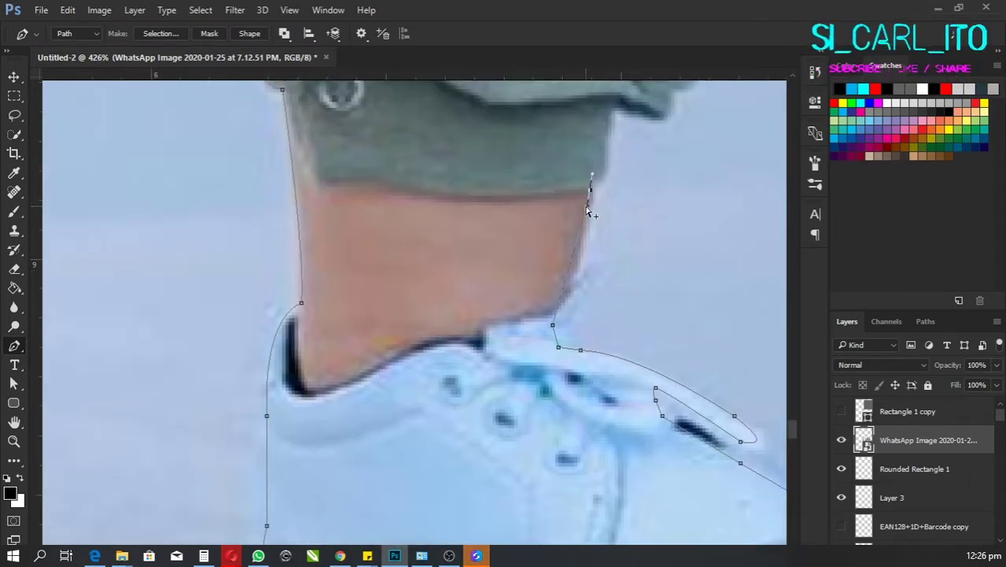
Step: Add curved anchors around the cuff and the cap's corner
left_click_drag(586, 192, 583, 243)
scroll(583, 243, "down", 1)
scroll(579, 258, "up", 1)
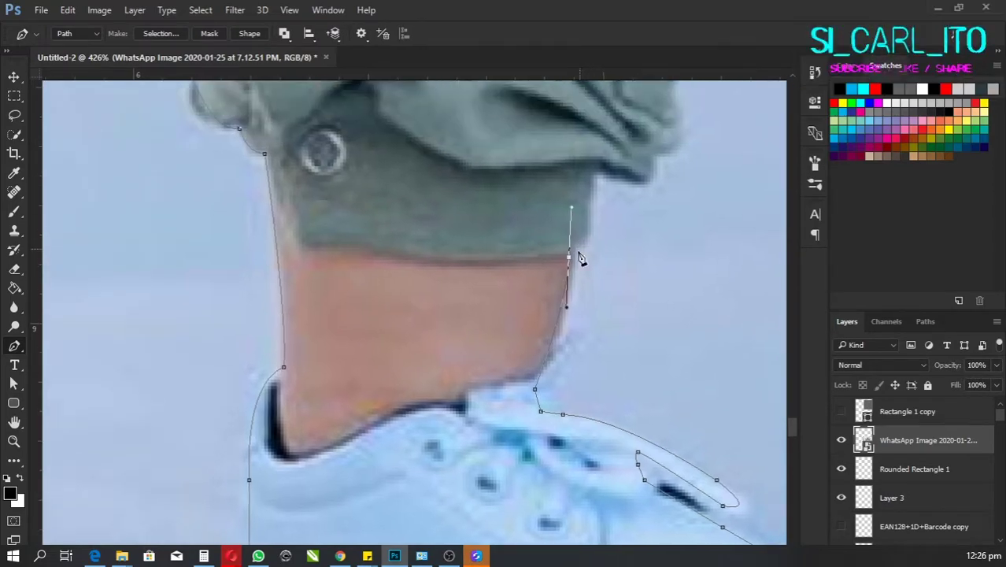
left_click(594, 169)
scroll(594, 169, "down", 1)
scroll(598, 222, "up", 1)
scroll(622, 194, "up", 2)
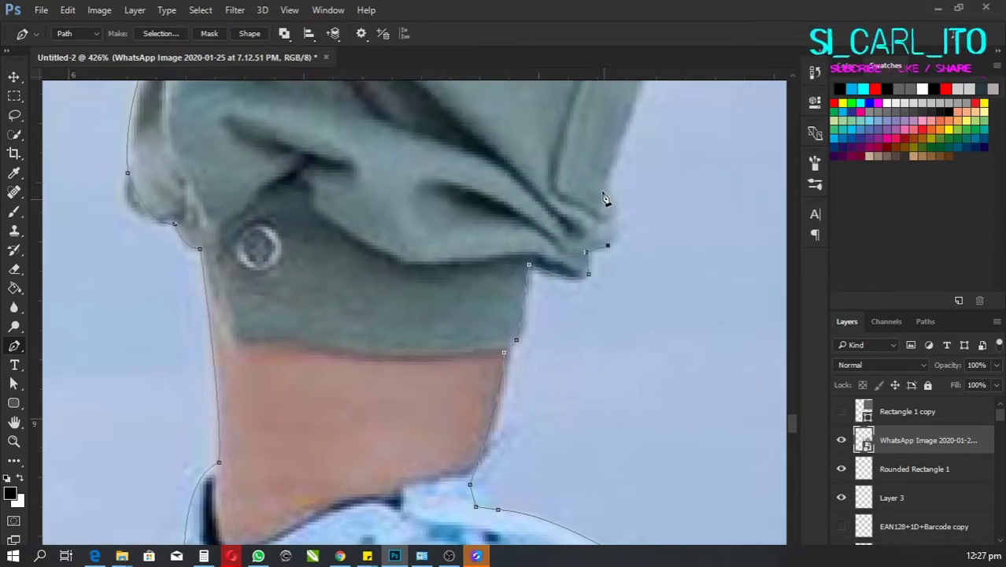
left_click_drag(577, 228, 570, 262)
scroll(610, 192, "up", 1)
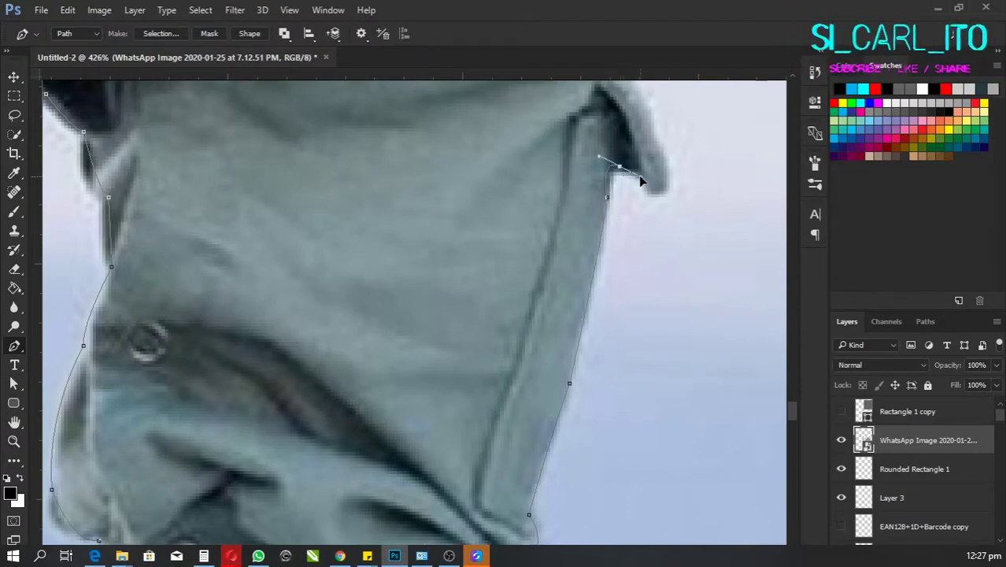
left_click_drag(607, 178, 609, 207)
scroll(572, 287, "up", 3)
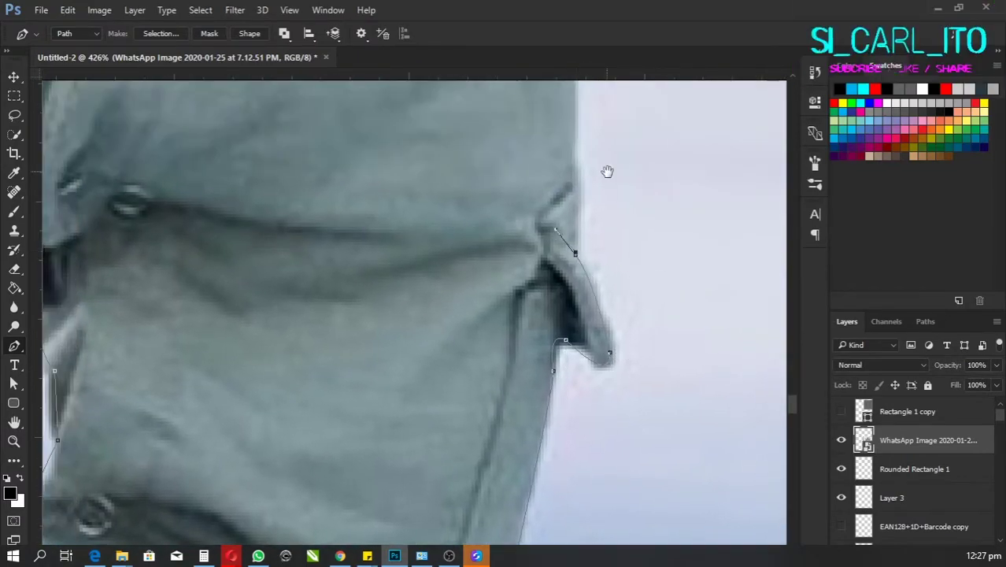
left_click_drag(607, 171, 649, 247)
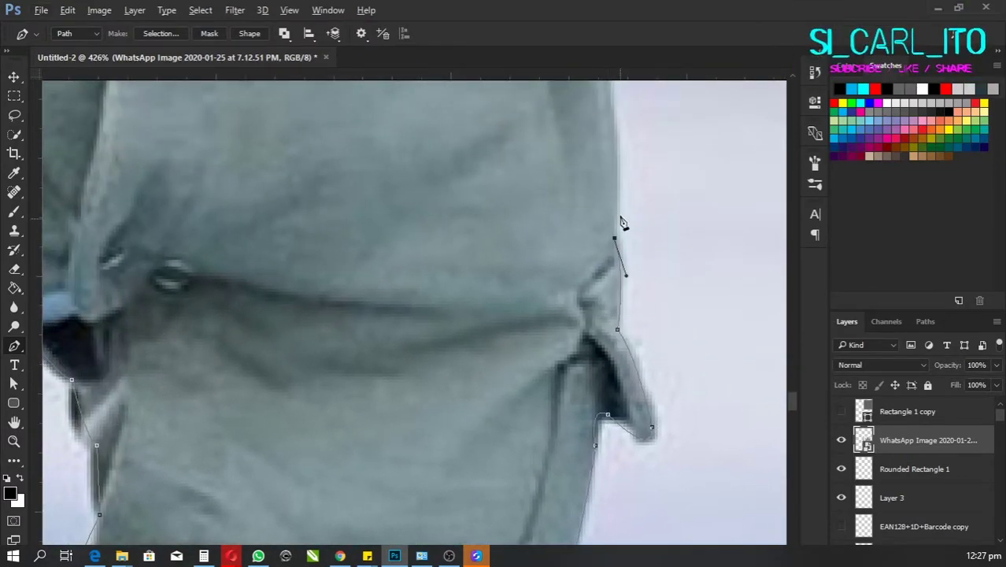
scroll(622, 223, "up", 6)
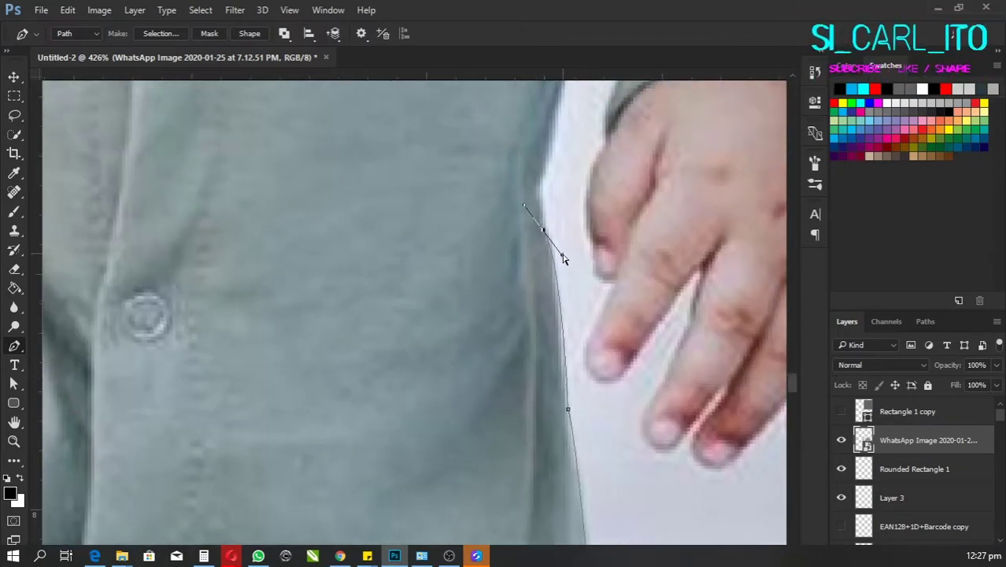
Step: Add smooth anchors down the shirt edge
left_click_drag(563, 259, 557, 265)
scroll(543, 263, "up", 6)
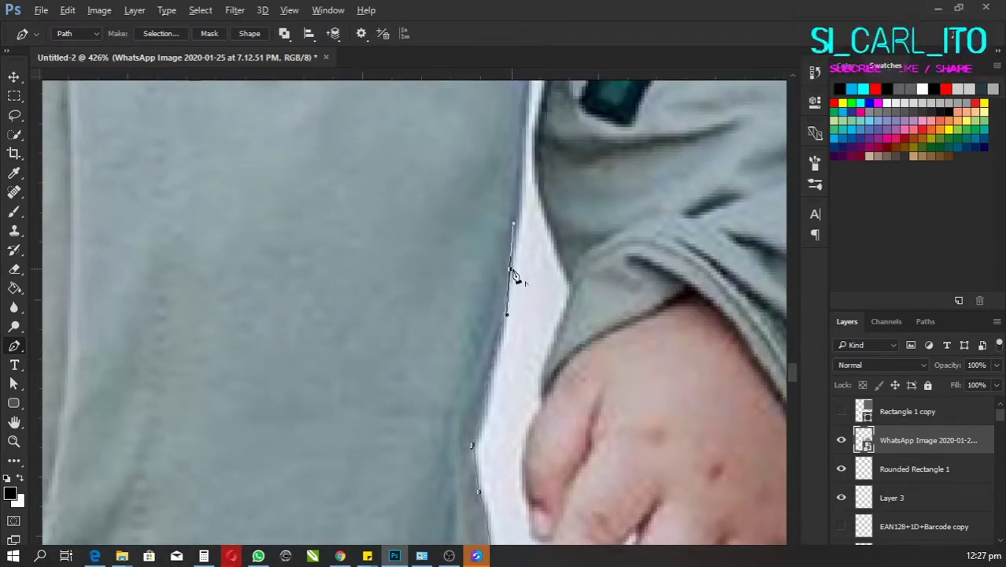
scroll(504, 263, "up", 5)
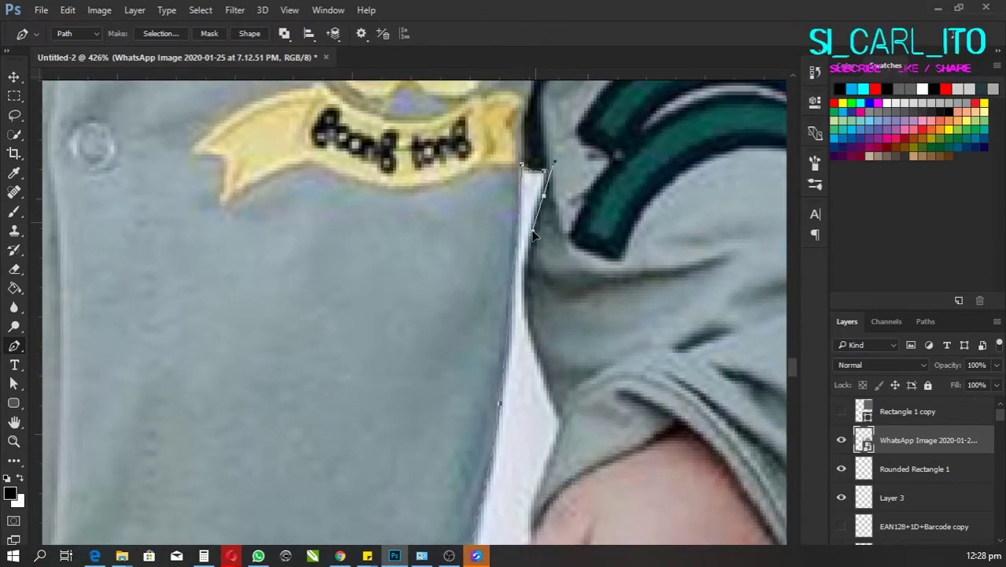
scroll(533, 234, "down", 5)
scroll(577, 295, "down", 3)
left_click_drag(573, 295, 569, 309)
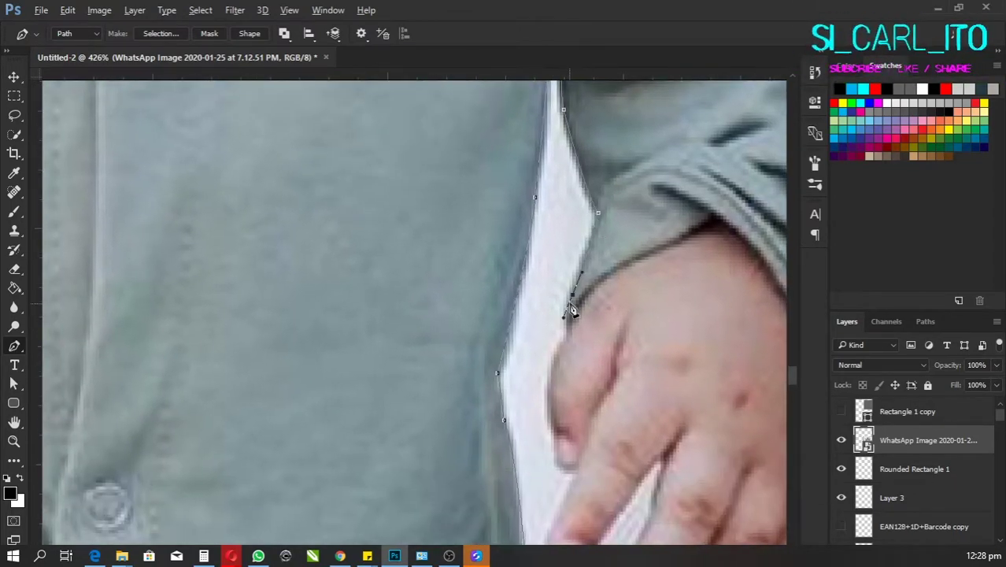
scroll(589, 264, "down", 3)
scroll(591, 267, "down", 2)
Step: Trace down the first finger's edge and around its fingertip with curved anchors
left_click(586, 267)
scroll(589, 263, "down", 2)
left_click(588, 261)
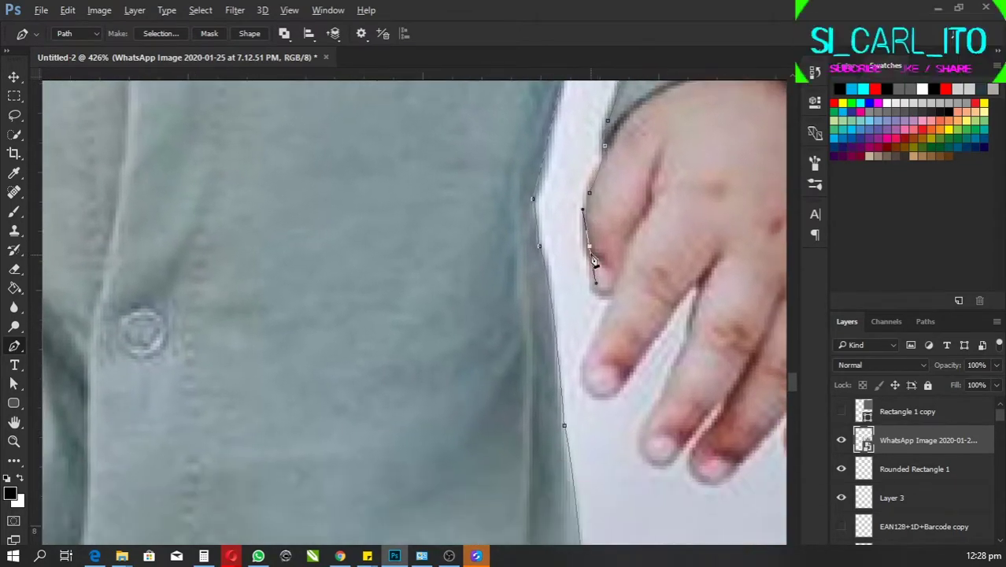
scroll(598, 251, "down", 3)
left_click(606, 234)
left_click(625, 244)
scroll(626, 244, "down", 2)
left_click(620, 240)
scroll(620, 240, "down", 2)
scroll(606, 244, "down", 1)
left_click_drag(596, 247, 591, 277)
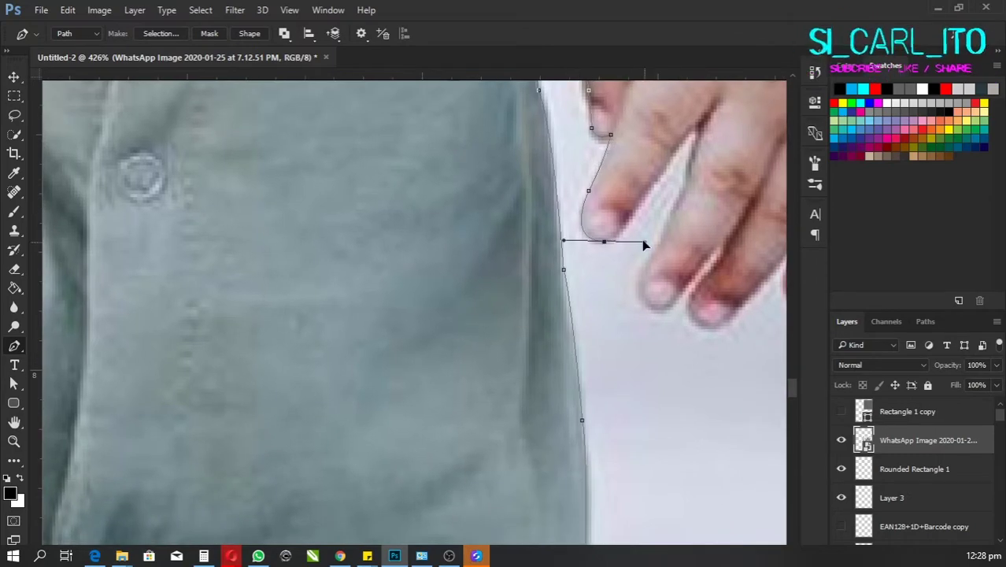
left_click_drag(640, 240, 592, 283)
scroll(606, 236, "up", 2)
scroll(634, 206, "down", 2)
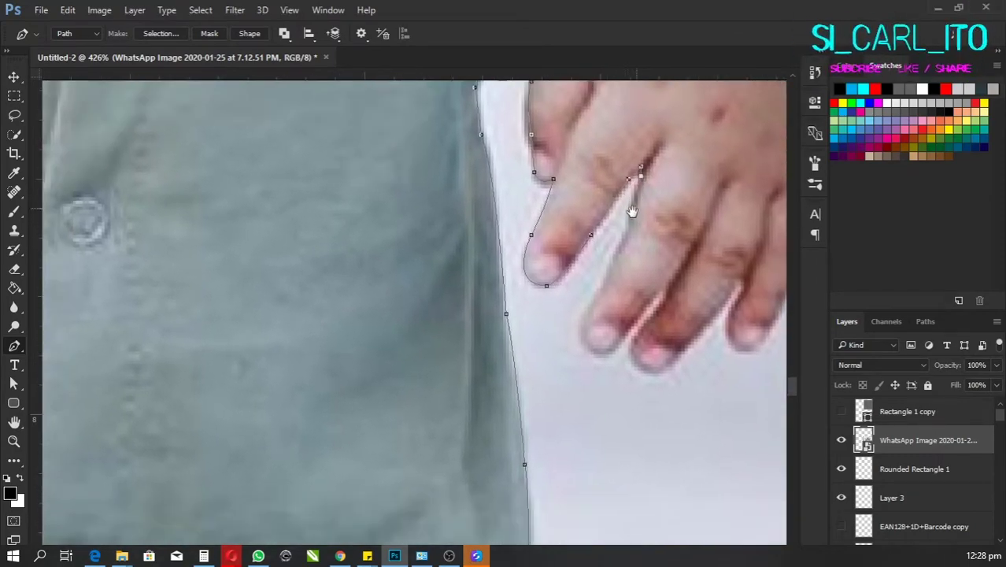
left_click_drag(640, 170, 607, 234)
scroll(628, 225, "down", 2)
Step: Add an anchor down the next finger and pan toward the following one
left_click(620, 238)
scroll(604, 261, "down", 1)
scroll(620, 249, "up", 1)
scroll(603, 263, "down", 2)
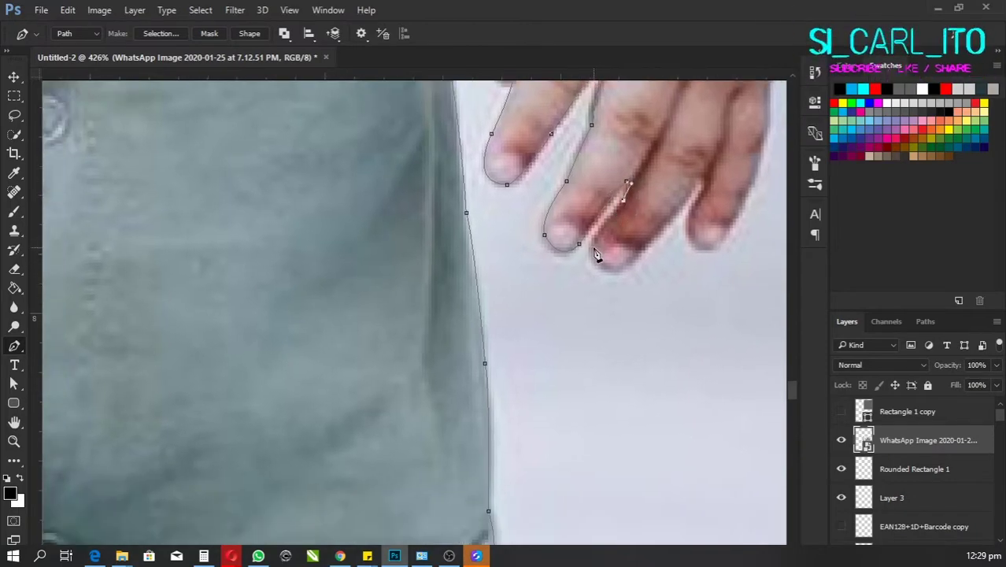
scroll(597, 263, "up", 1)
left_click_drag(630, 240, 601, 273)
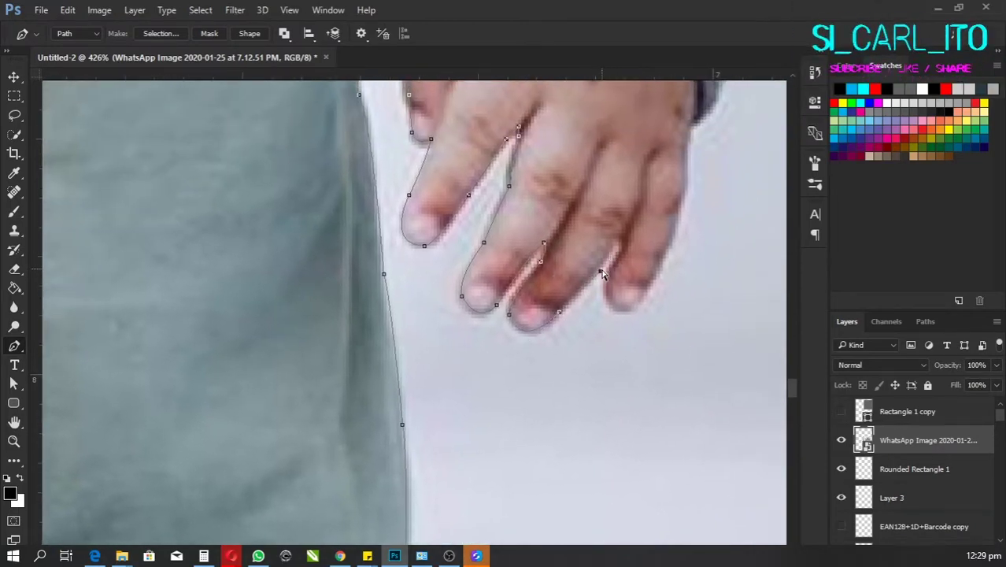
scroll(618, 268, "down", 1)
scroll(624, 274, "up", 2)
scroll(635, 231, "right", 2)
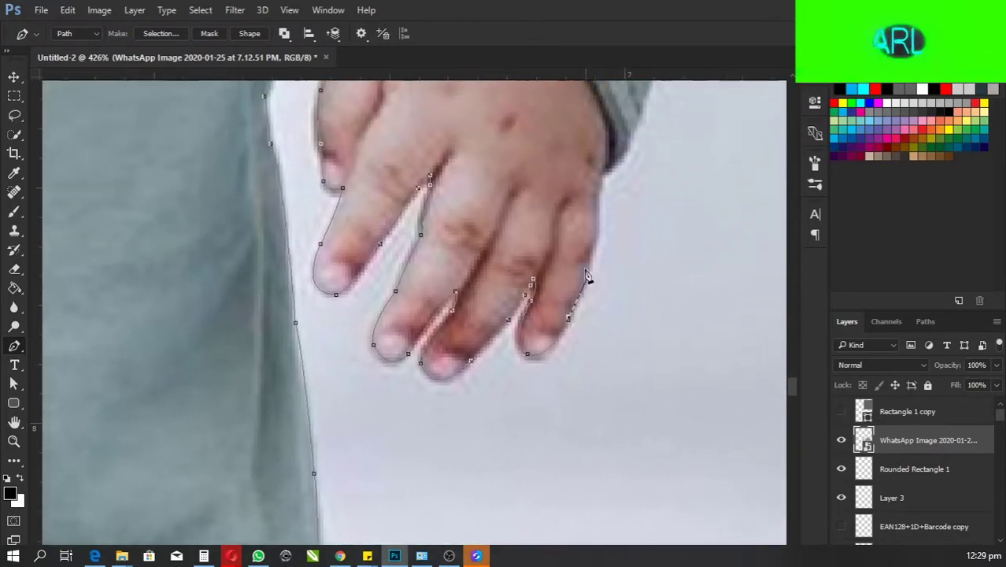
scroll(589, 275, "up", 2)
scroll(572, 273, "right", 1)
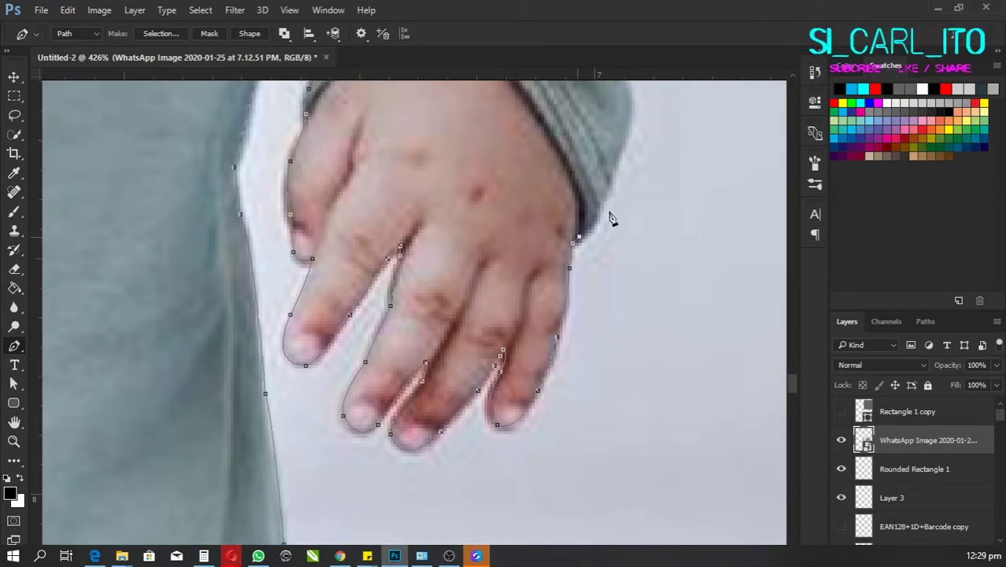
scroll(606, 212, "up", 5)
scroll(606, 213, "right", 1)
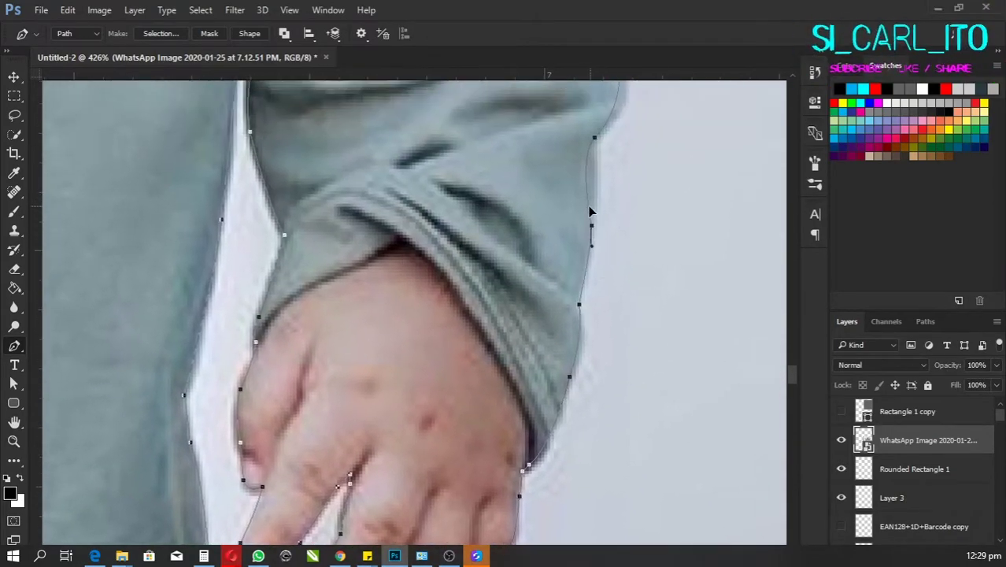
Step: Convert the traced path to a selection and copy the child onto a new layer
left_click(159, 33)
key("Return")
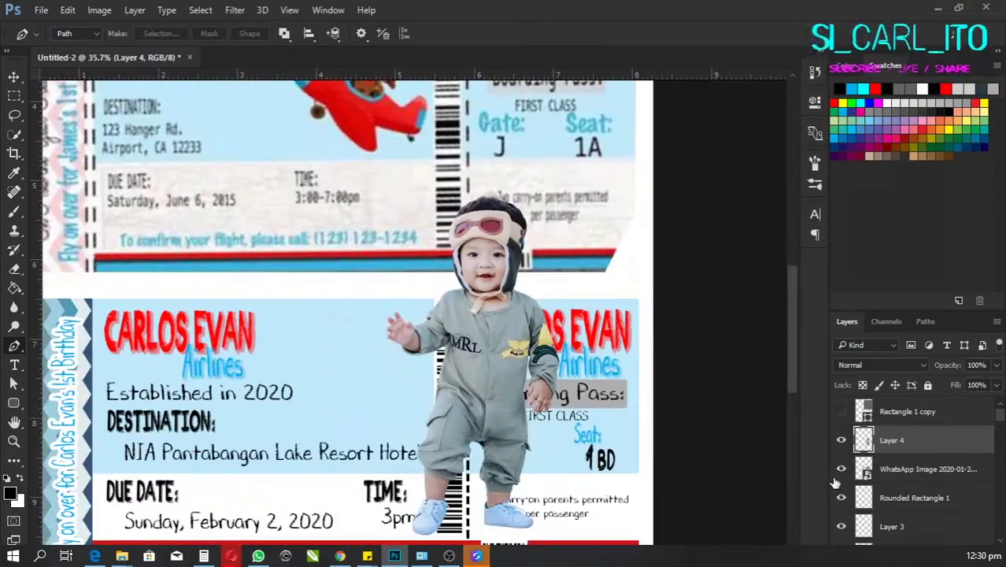
scroll(595, 433, "down", 2)
scroll(594, 433, "up", 3)
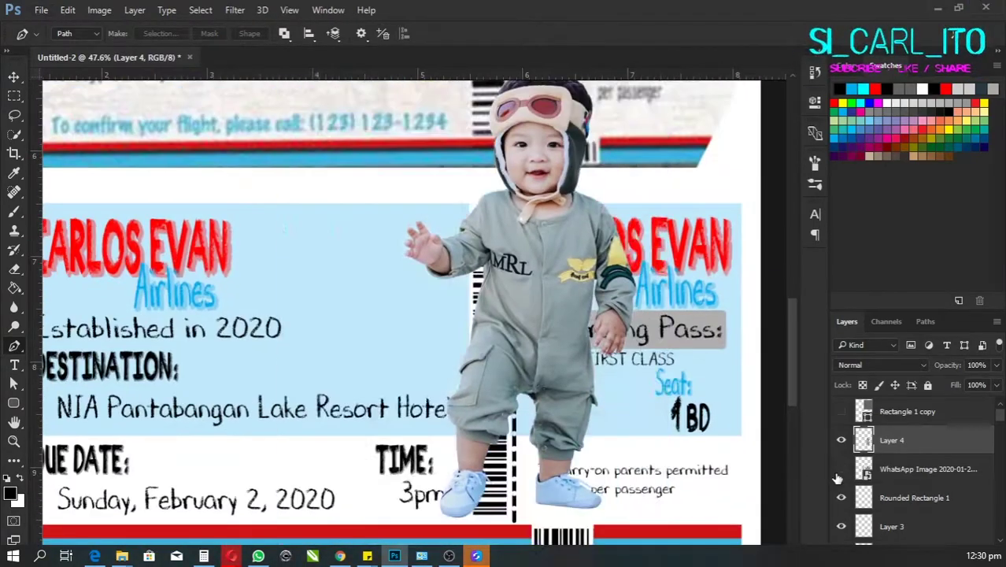
Step: Save the invitation as pilot.psd in F:\PSD FILES\INVITES
key("ctrl+shift+s")
left_click(312, 281)
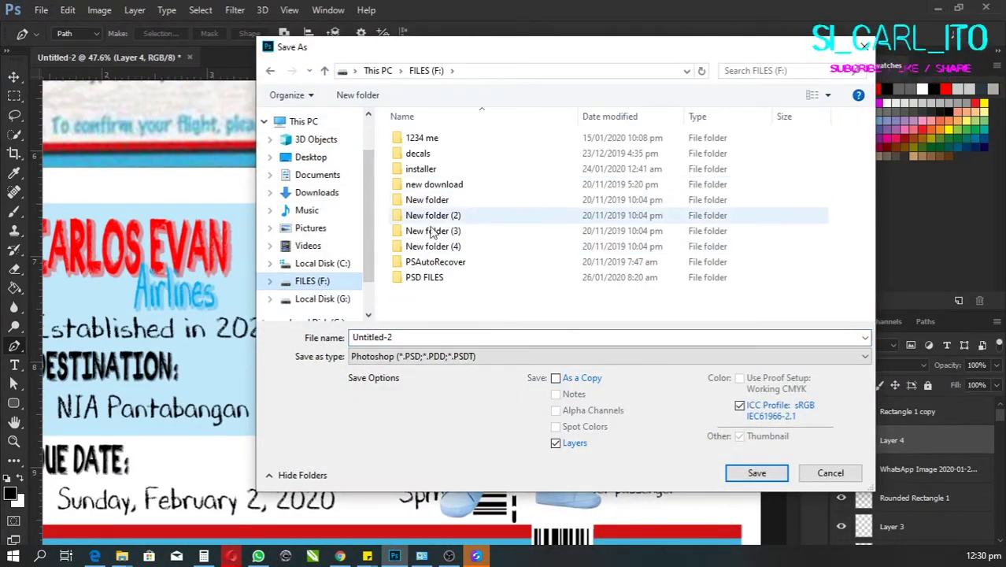
double_click(425, 281)
double_click(426, 154)
left_click(451, 337)
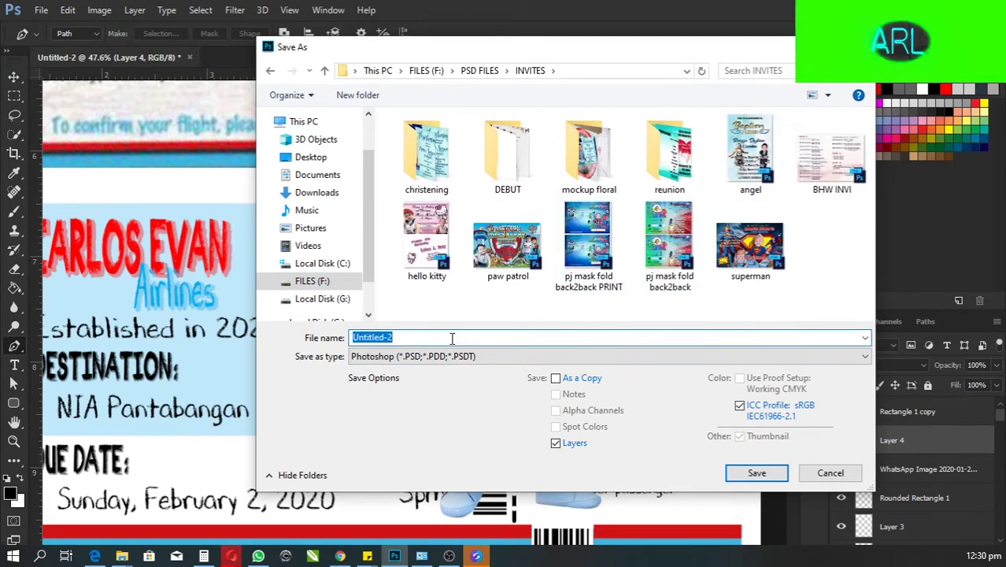
type("a")
key("BackSpace")
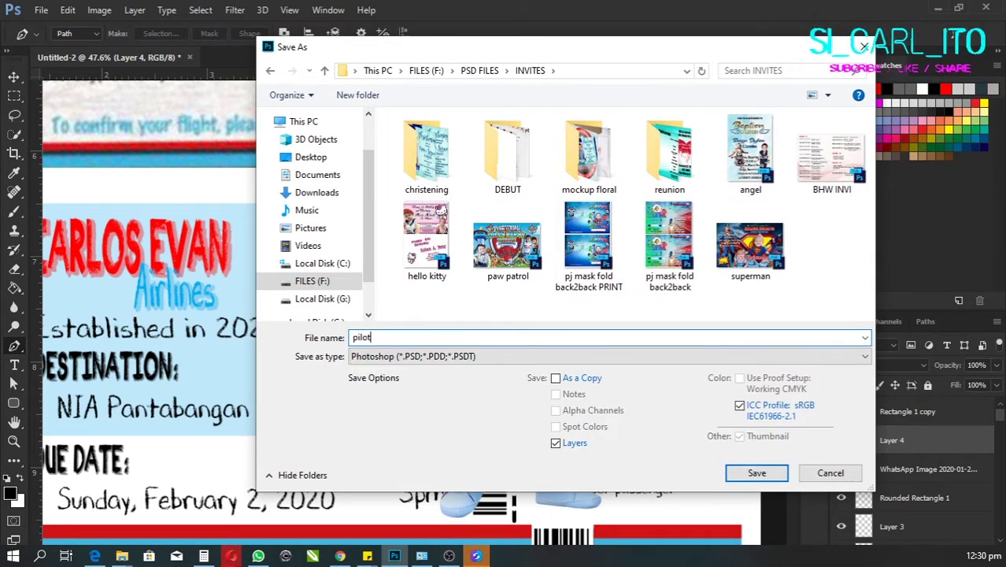
key("Return")
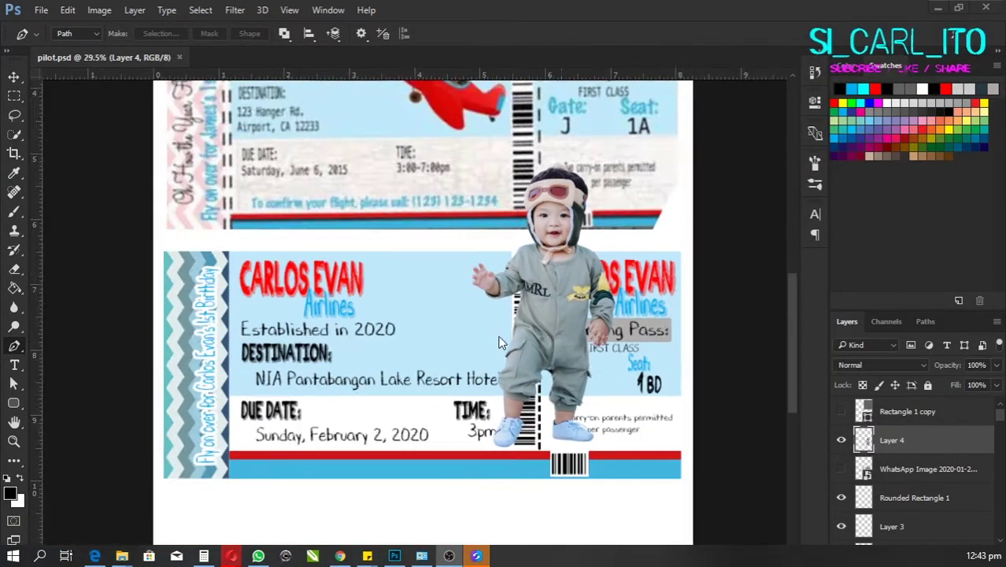
key("ctrl+t")
Step: Scale down the child cut-out and position it beside the barcode on the lower ticket
left_click_drag(498, 343, 482, 272)
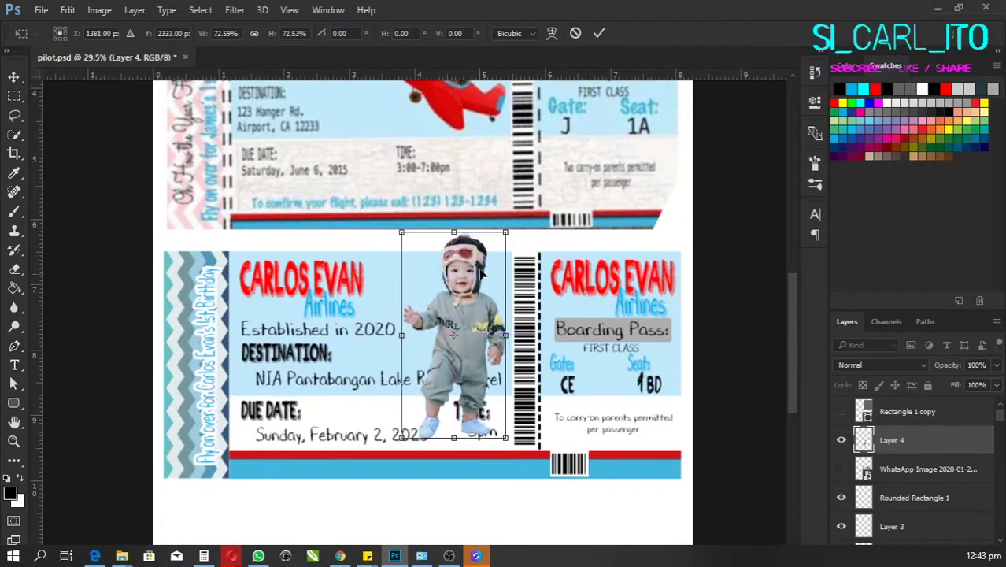
left_click_drag(505, 233, 468, 303)
scroll(453, 339, "up", 3)
left_click_drag(425, 403, 454, 442)
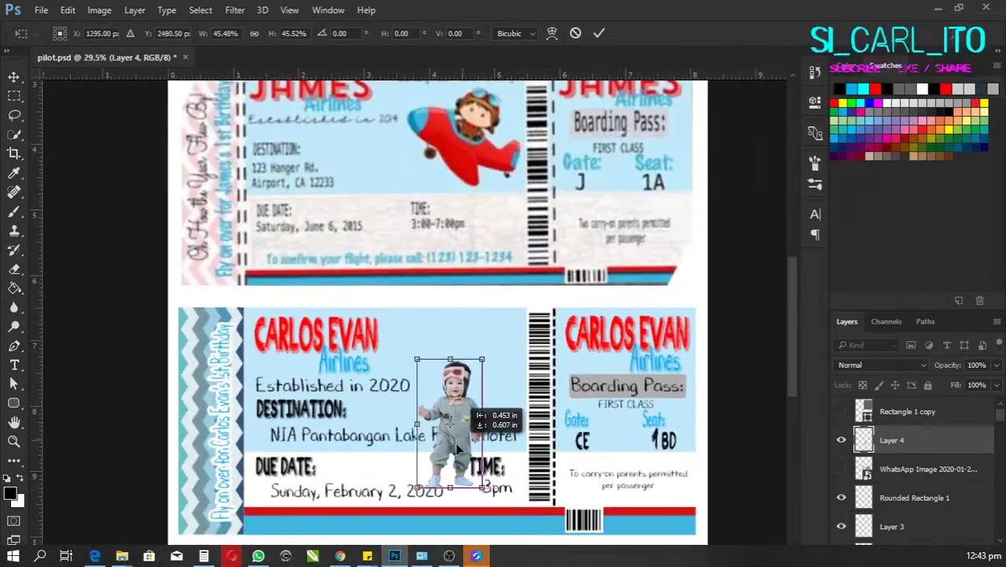
left_click_drag(484, 360, 529, 309)
key("Return")
Step: Move Layer 4 just above Group 1 and give it a Red color label
left_click_drag(892, 440, 929, 511)
right_click(840, 414)
left_click(865, 334)
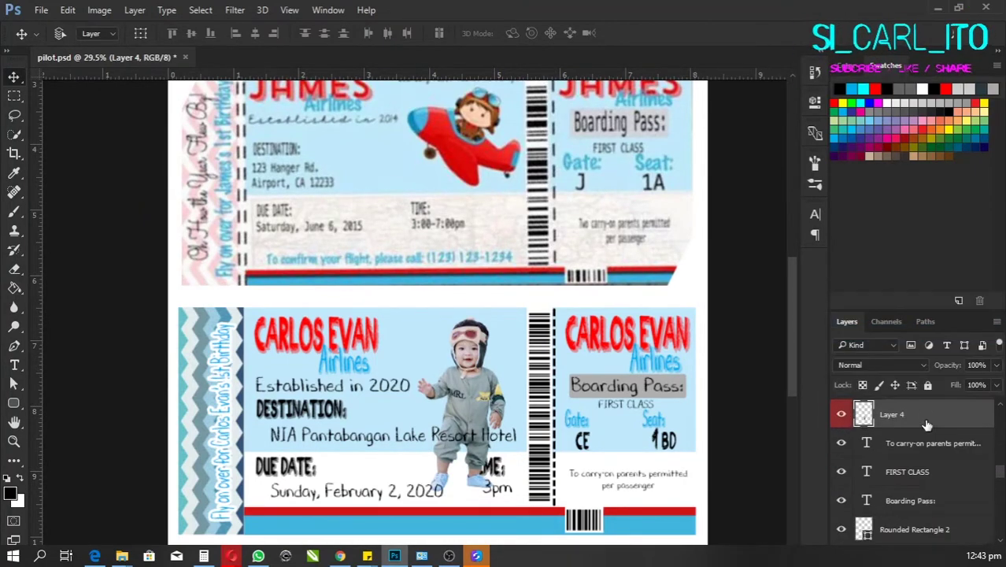
left_click_drag(926, 425, 933, 488)
left_click(937, 498)
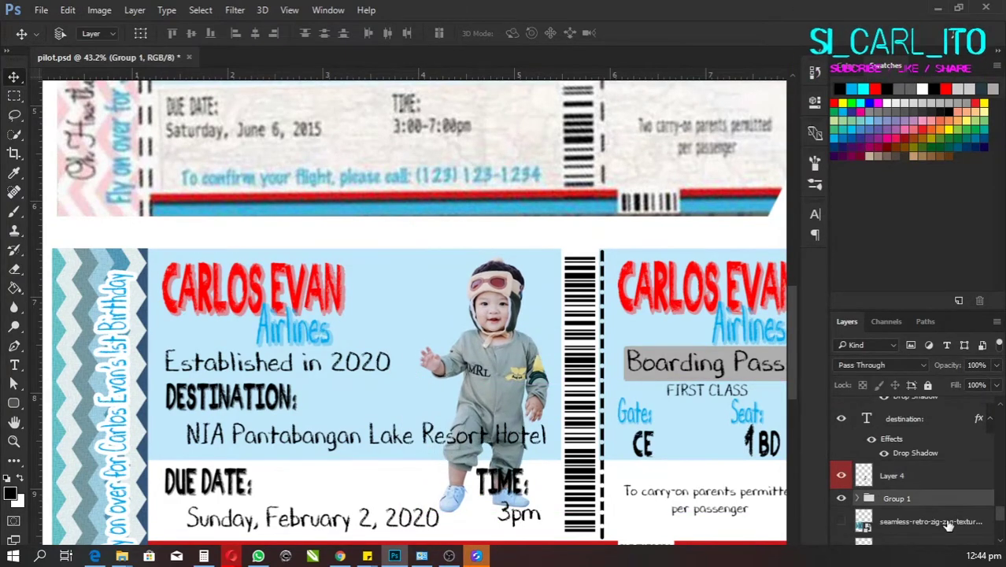
Step: On a new layer, brush black shadow at size 100 beside the child's right side and legs
left_click(959, 556)
key("b")
scroll(512, 414, "up", 2)
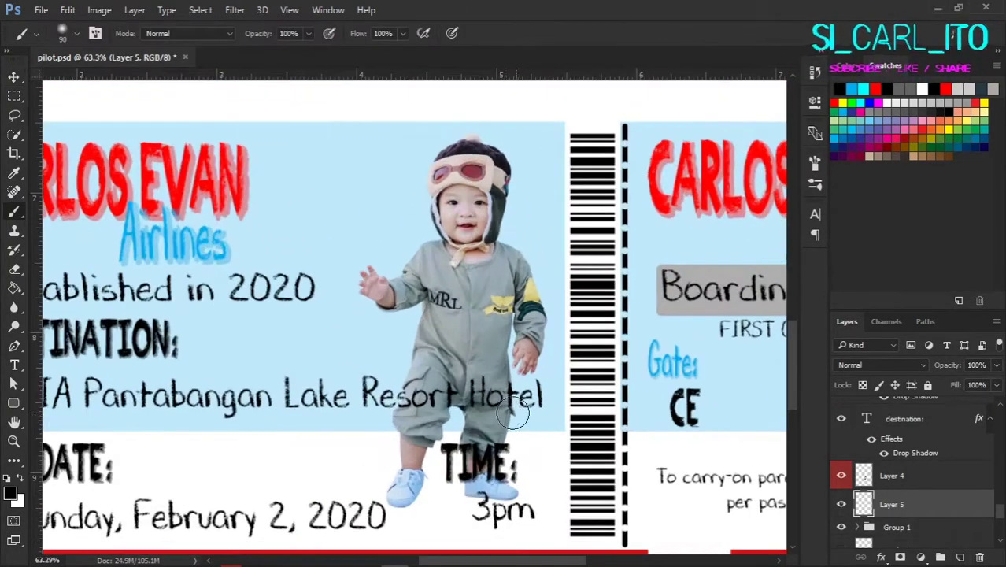
key("]")
mouse_move(512, 414)
left_mouse_down()
mouse_move(482, 463)
mouse_move(465, 366)
mouse_move(418, 455)
mouse_move(431, 450)
mouse_move(494, 491)
mouse_move(506, 312)
mouse_move(479, 387)
left_mouse_up()
left_click(995, 364)
Step: Lower the shadow layer's opacity to 17% and reselect the child's layer
left_click_drag(993, 383, 939, 383)
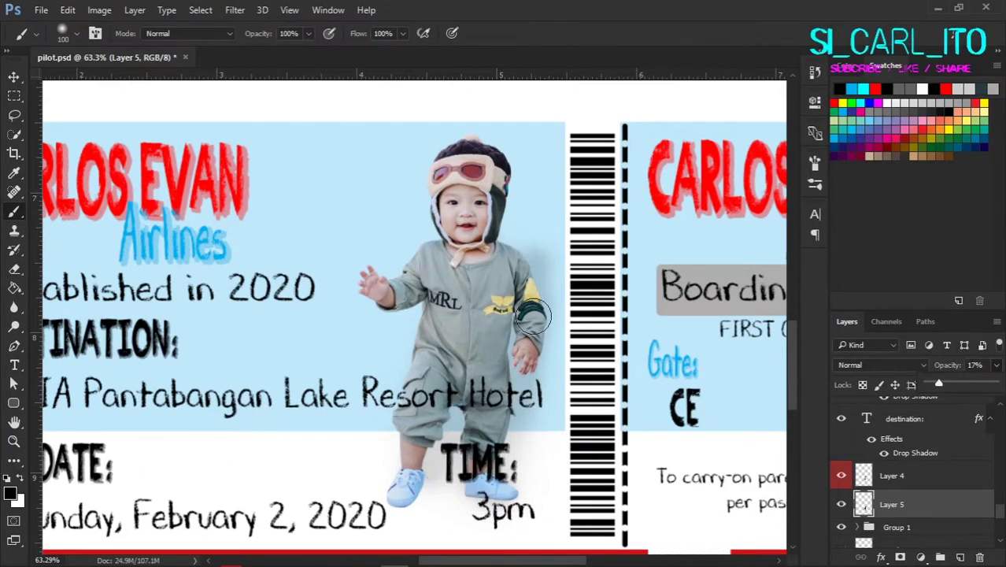
scroll(475, 340, "down", 3)
key("v")
left_click(475, 340, "ctrl")
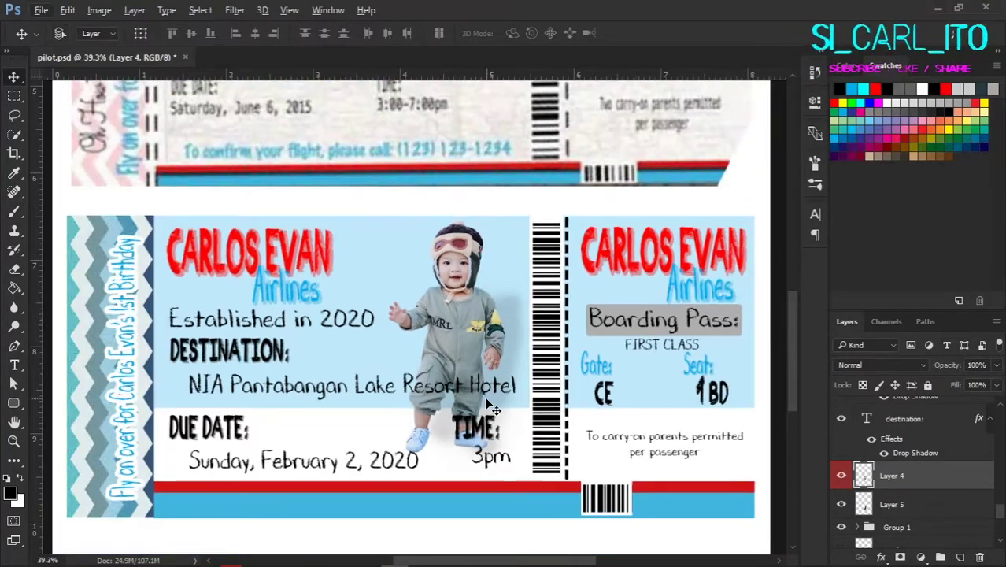
scroll(619, 446, "down", 2)
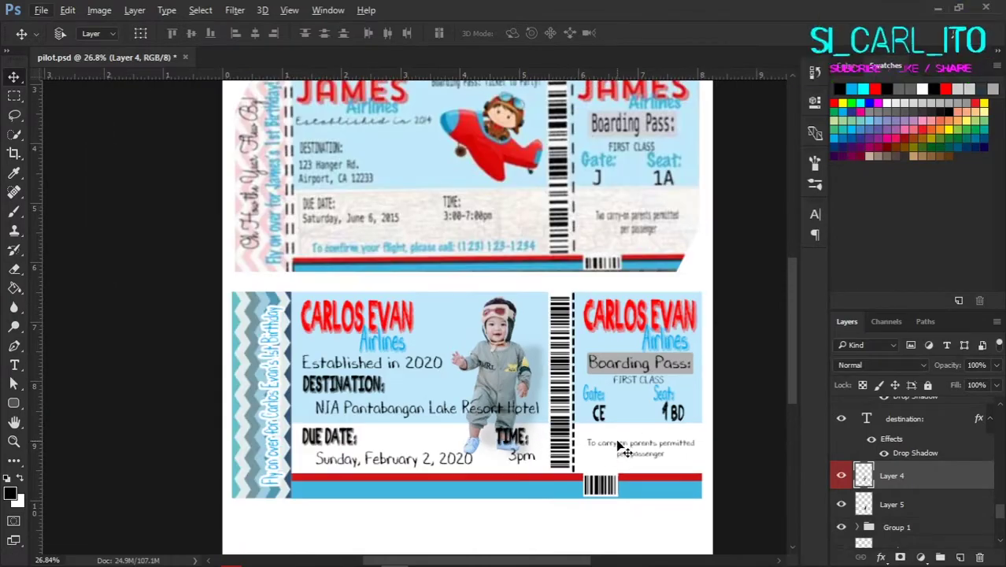
scroll(619, 446, "up", 2)
Step: Place the crawling-child WhatsApp photo onto the canvas and move it over the upper JAMES ticket
mouse_move(224, 560)
left_click(50, 499)
left_click_drag(809, 258, 407, 334)
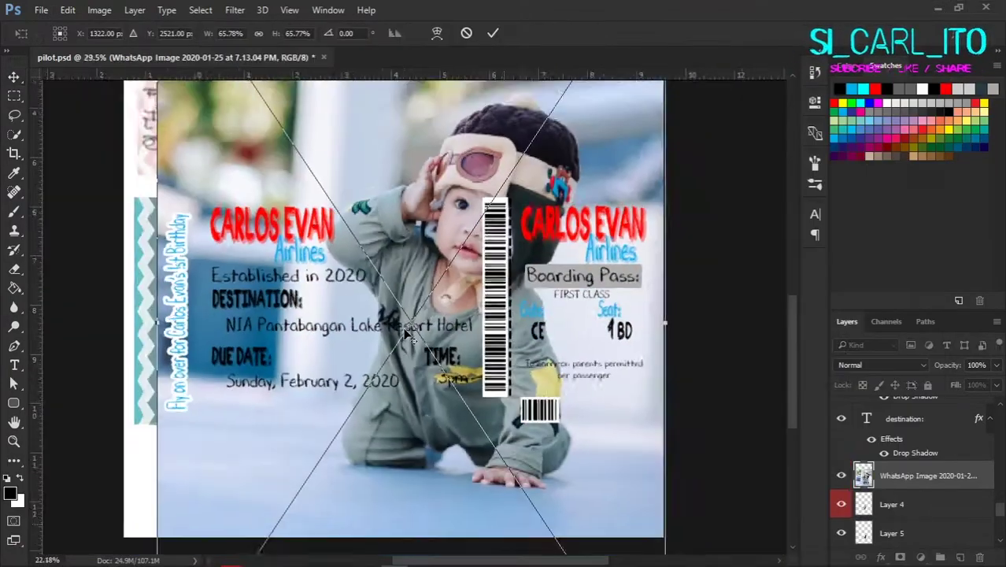
scroll(407, 334, "down", 2)
scroll(407, 335, "up", 2)
key("Return")
left_click_drag(606, 416, 579, 247)
scroll(579, 247, "up", 2)
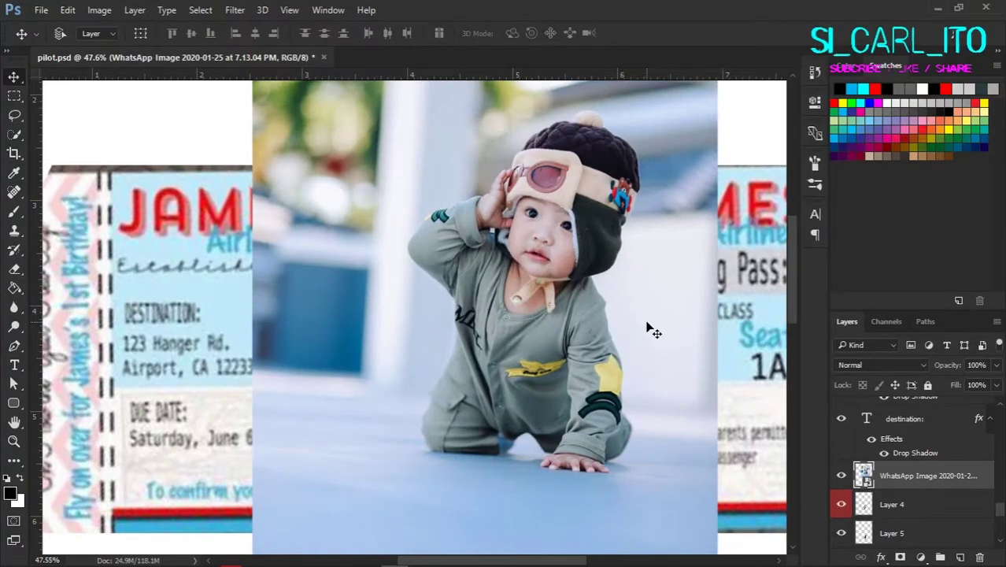
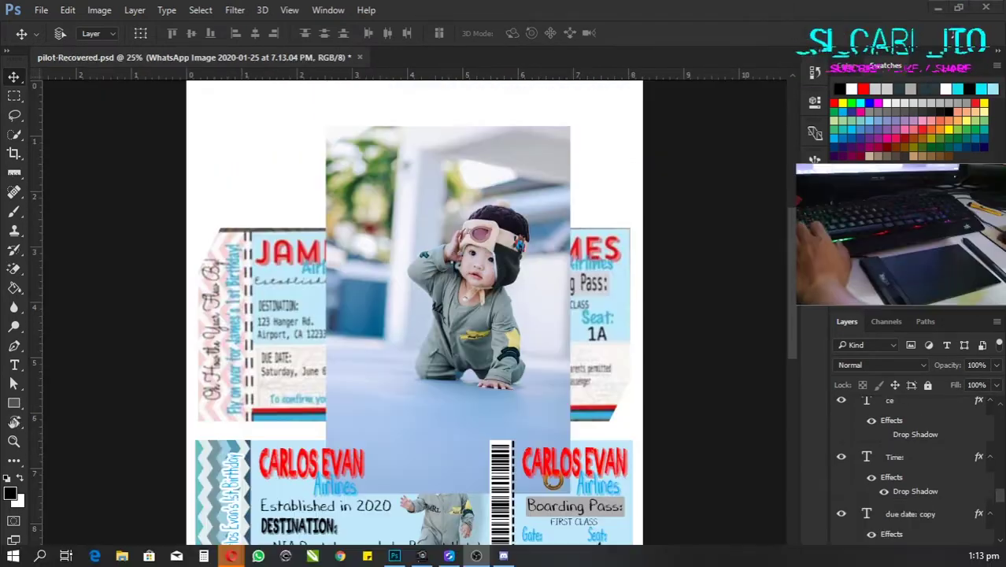
Step: Hide and re-show the WhatsApp Image child photo layer to confirm it covers the tickets, then zoom in on the child
scroll(889, 401, "down", 2)
scroll(889, 402, "up", 2)
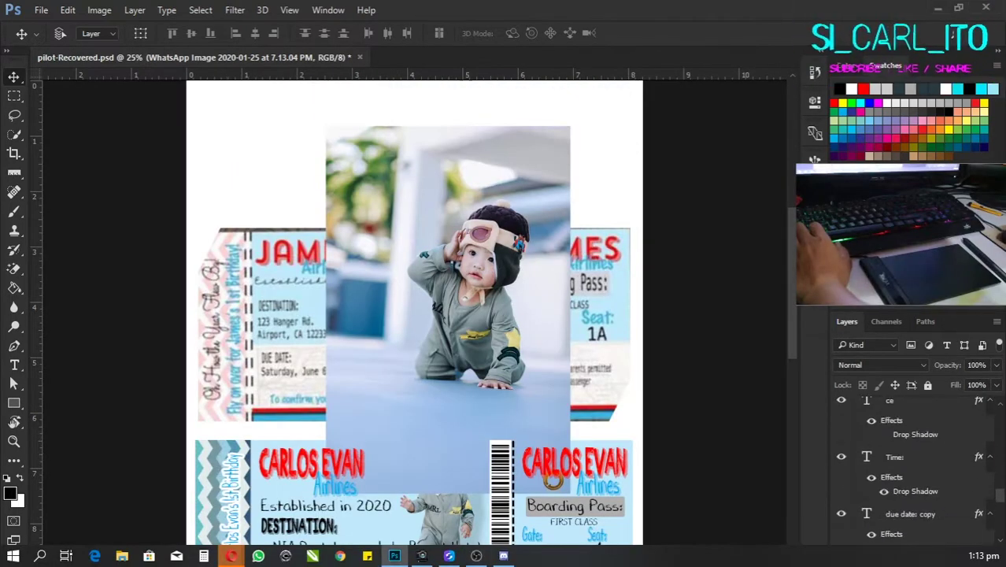
scroll(887, 401, "down", 2)
left_click(842, 465)
left_click(841, 464)
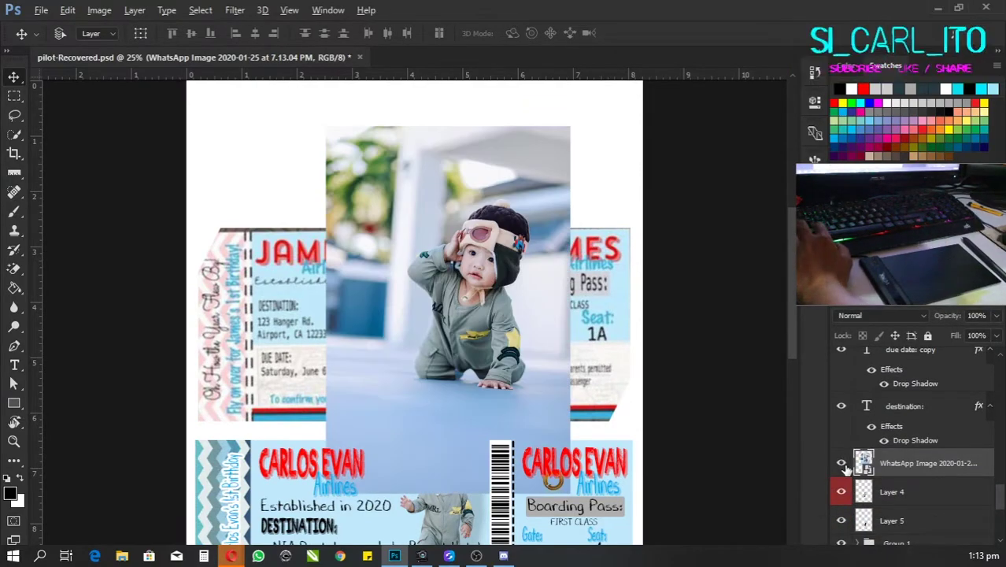
scroll(503, 364, "up", 3)
scroll(504, 364, "up", 2)
Step: With the Pen tool, place trial curved anchors beside and below the arm, undoing and redoing them
key("p")
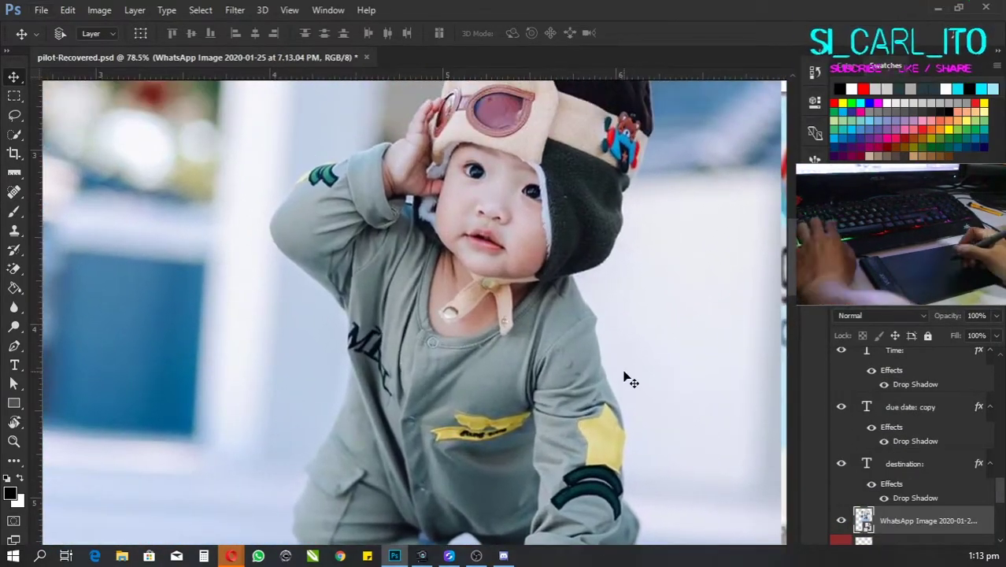
left_click_drag(595, 300, 655, 279)
key("ctrl+z")
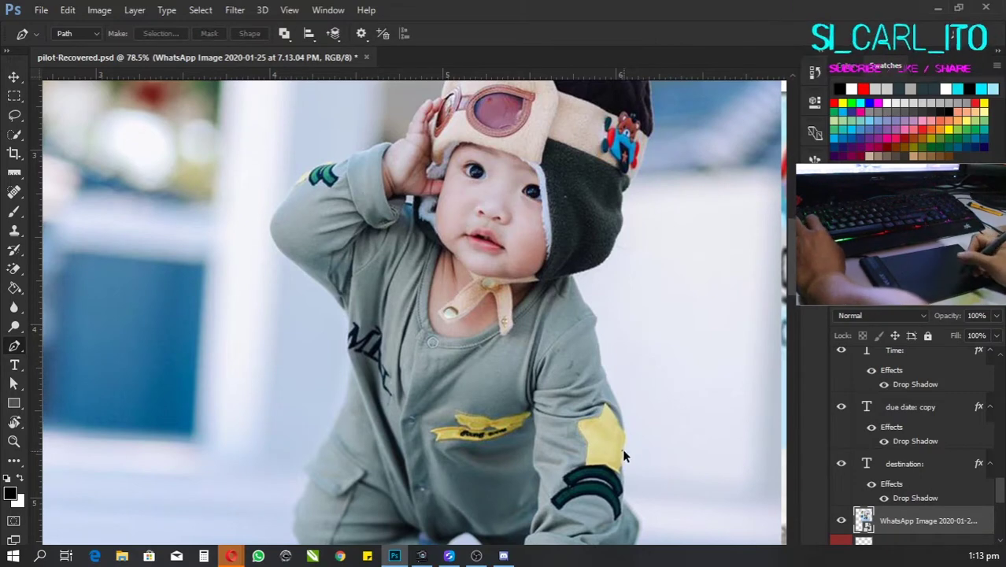
left_click_drag(624, 449, 679, 429)
key("ctrl+z")
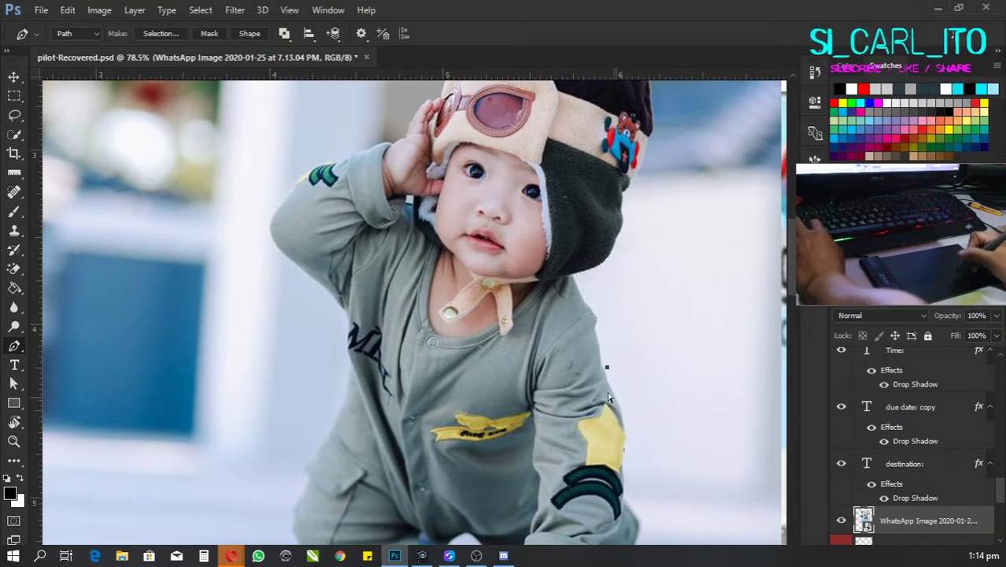
key("ctrl+shift+z")
mouse_move(607, 301)
left_mouse_down()
mouse_move(642, 425)
mouse_move(670, 461)
mouse_move(678, 371)
left_mouse_up()
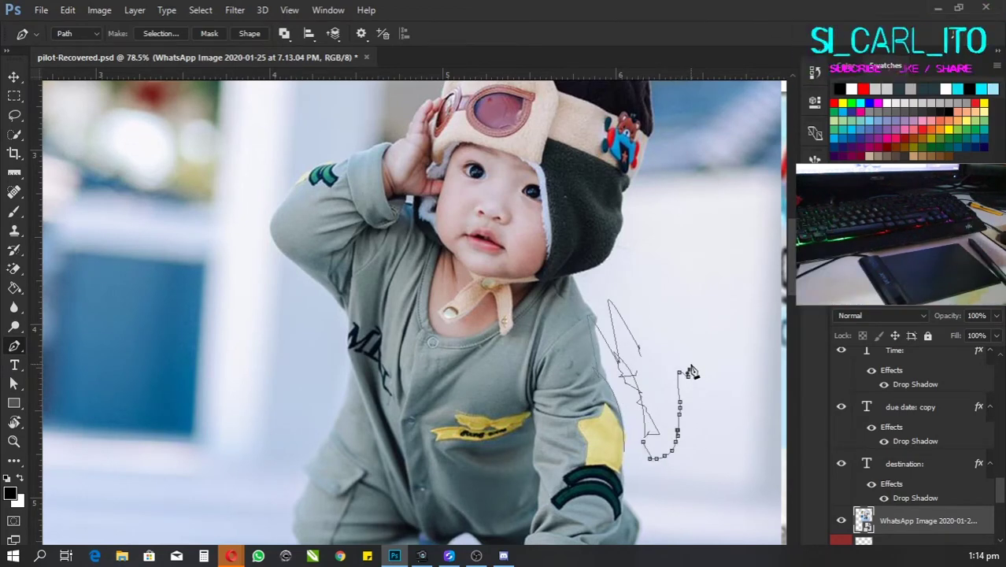
Step: Delete the stray zigzag and trial paths, and restore the accidentally deleted child photo layer
key("Delete")
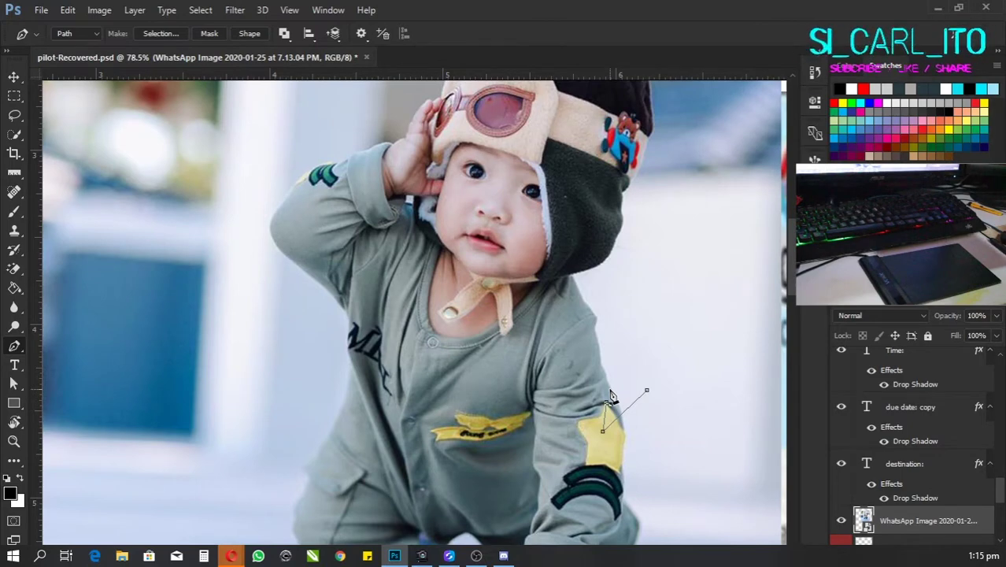
key("Delete")
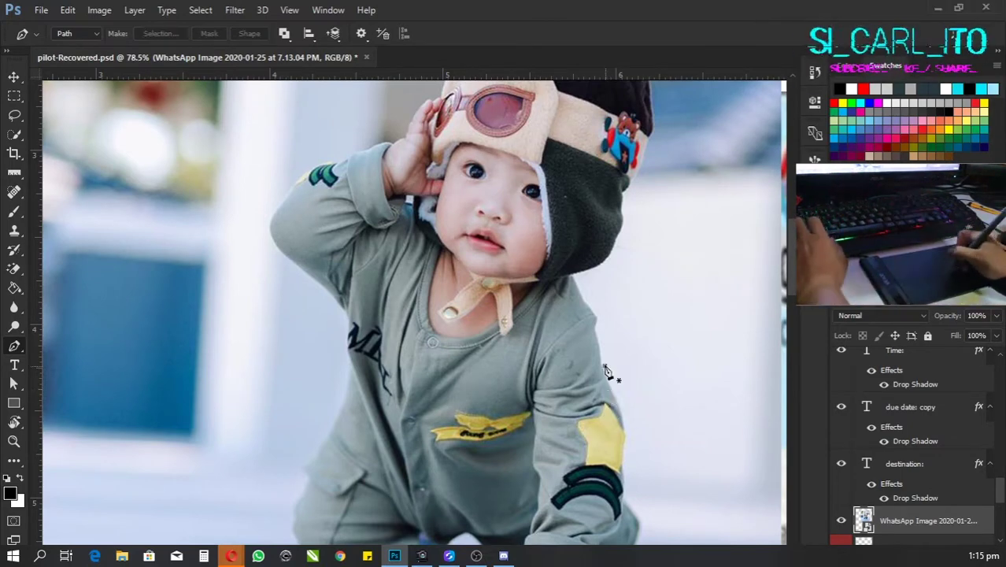
left_click_drag(605, 366, 612, 393)
key("Delete")
key("Delete")
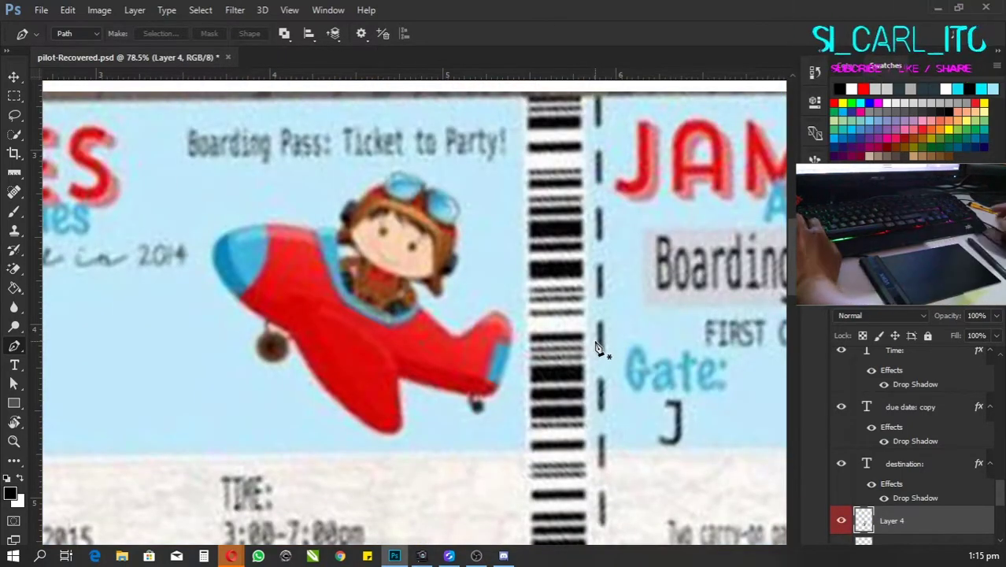
key("ctrl+z")
Step: Clear the last trial path and place the first outline anchor on the arm's right edge
left_click_drag(620, 412, 602, 380)
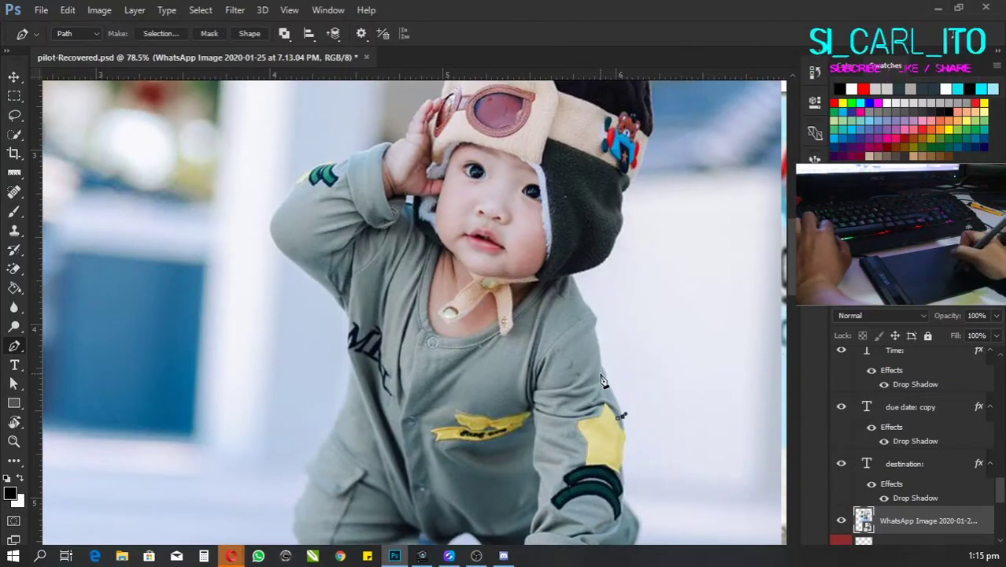
key("Delete")
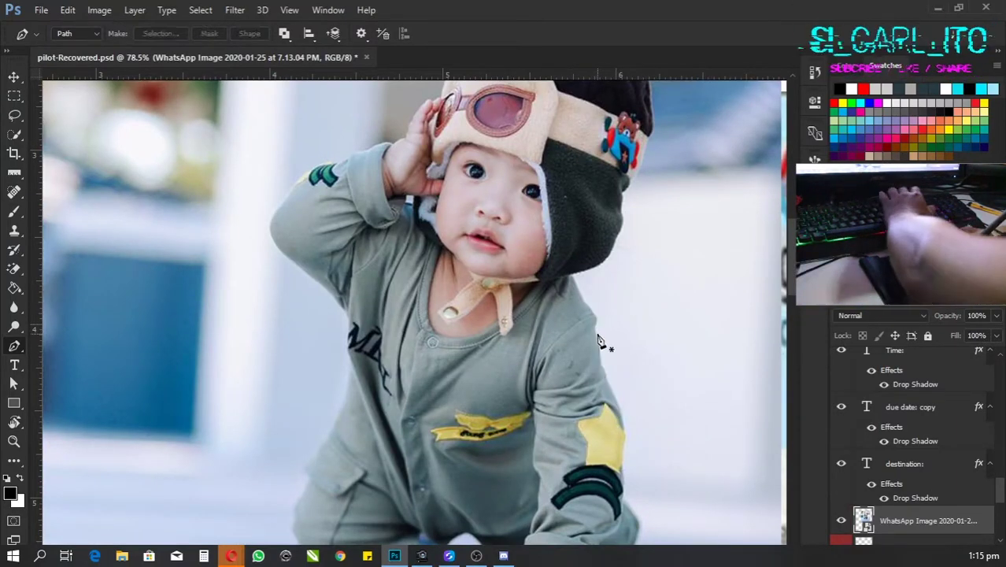
key("Delete")
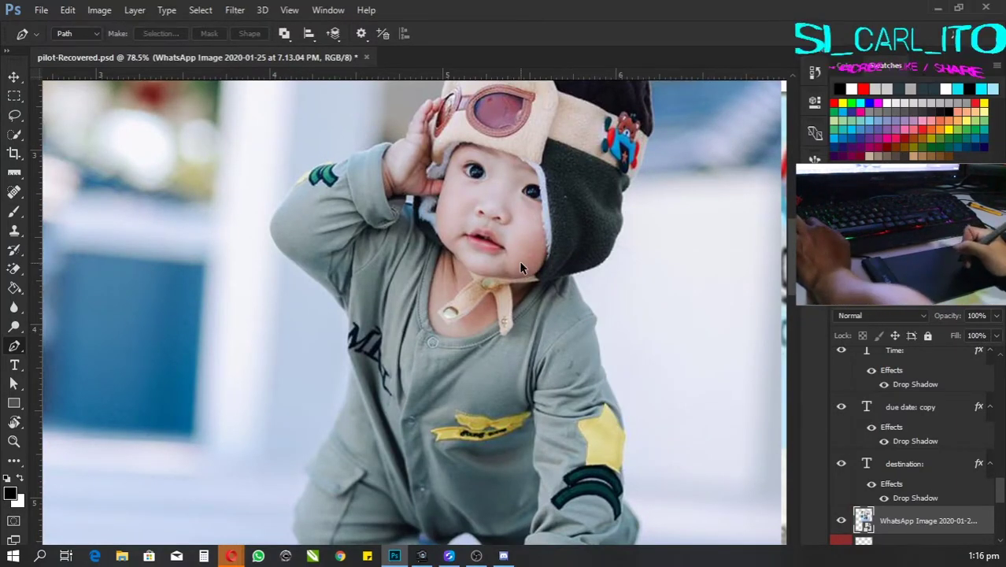
left_click(621, 401)
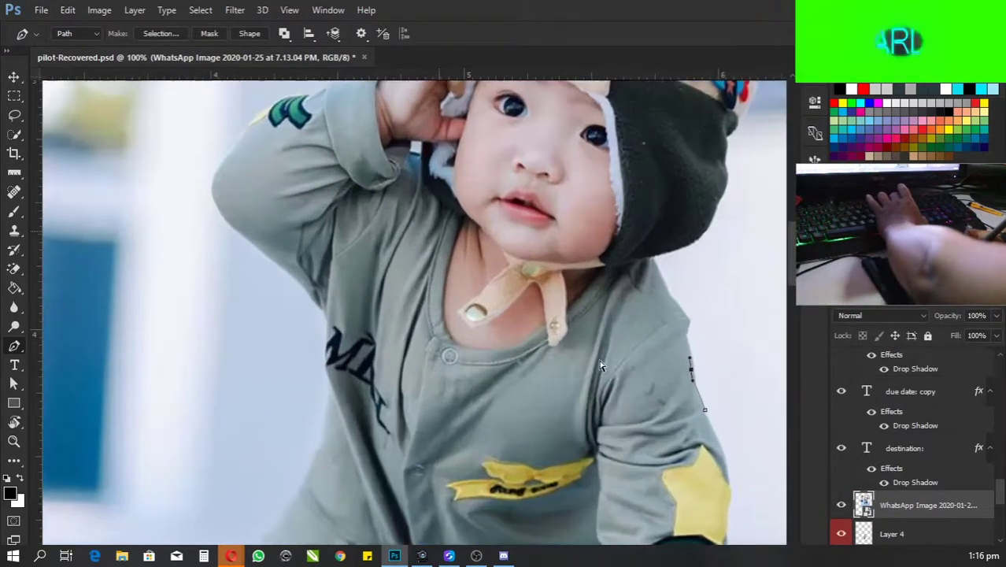
Step: Trace outline anchors up the shoulder and along the hood to where it meets the hat
scroll(600, 364, "up", 2)
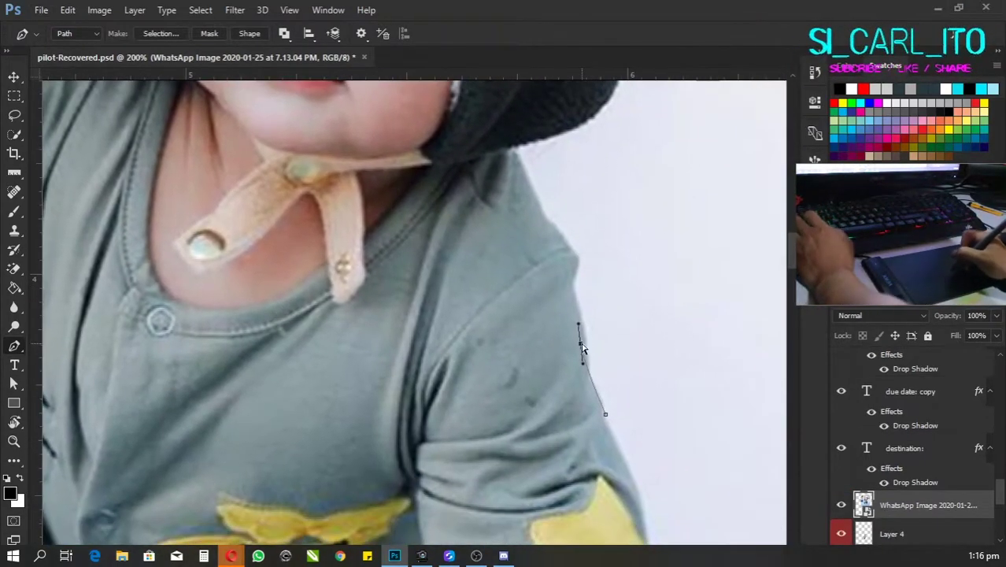
left_click(578, 259)
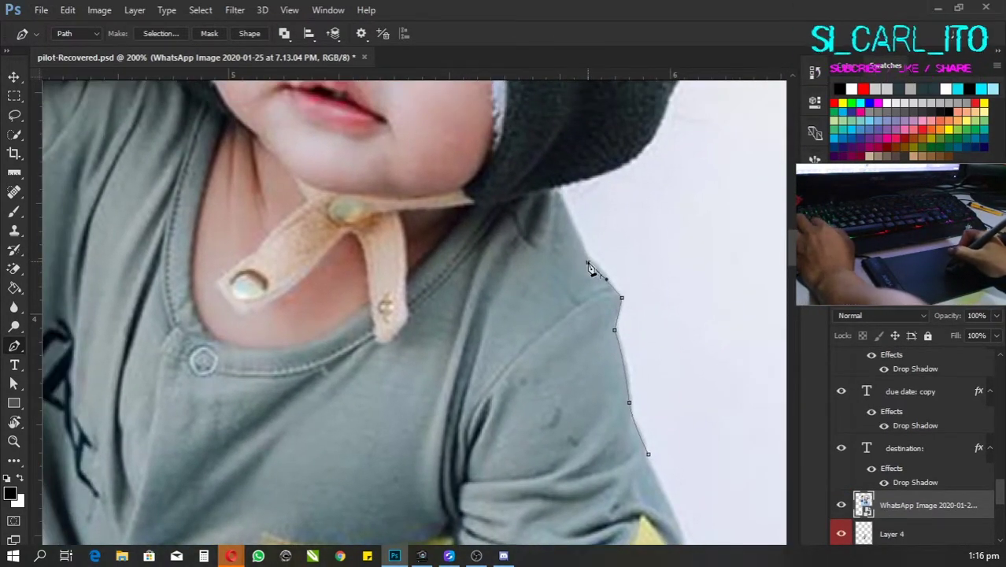
left_click(588, 262)
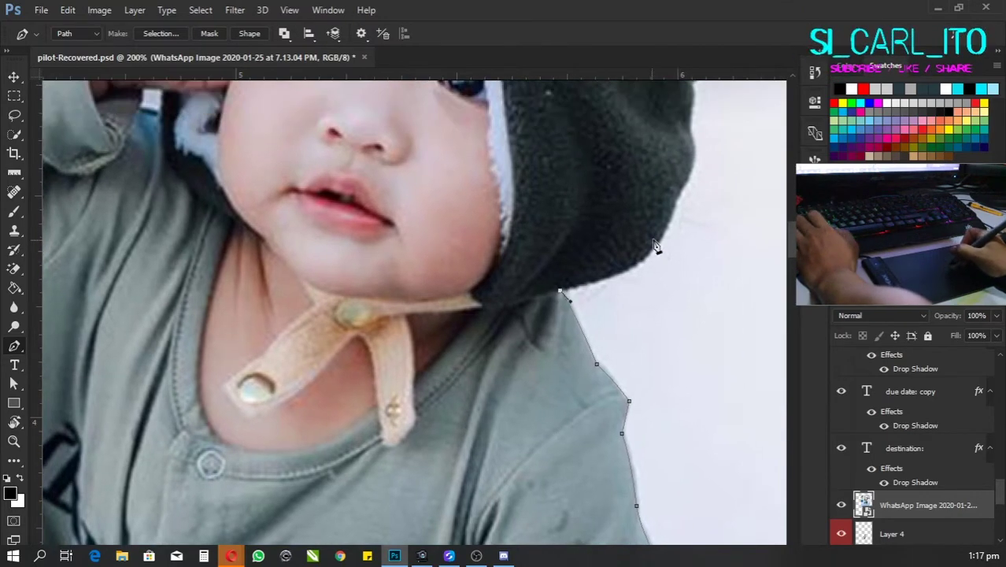
left_click(636, 268)
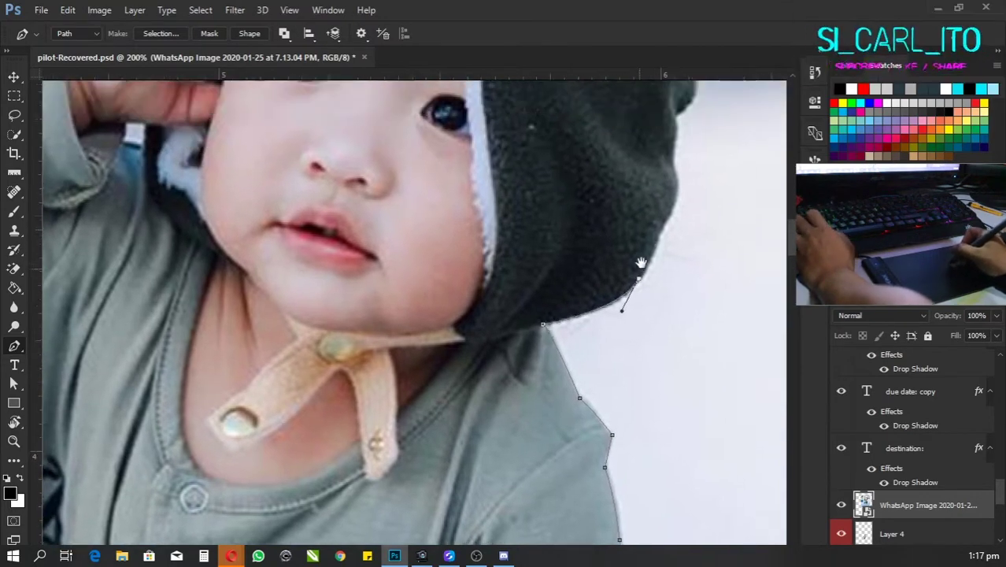
left_click(638, 261)
scroll(664, 188, "up", 3)
left_click(635, 252)
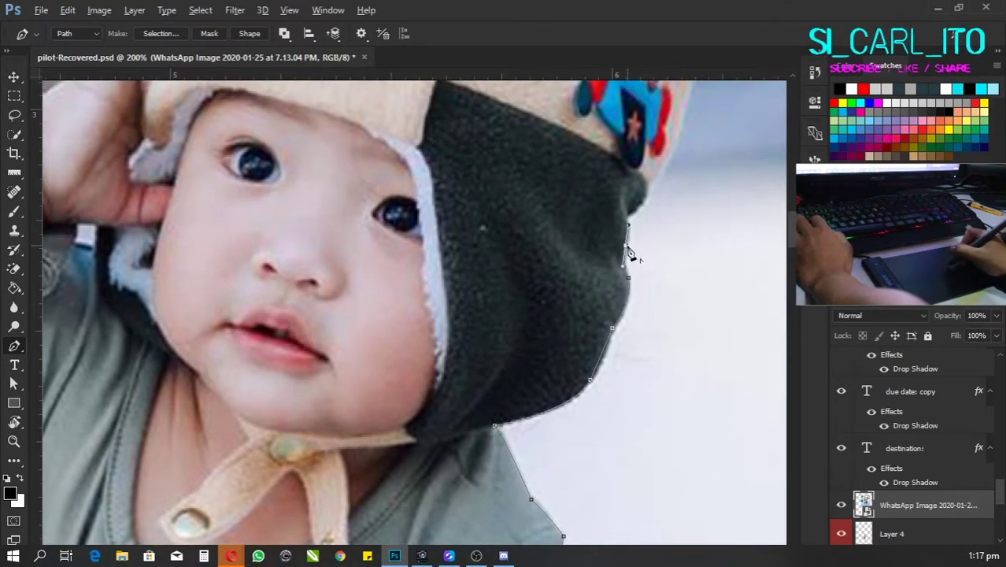
scroll(636, 252, "up", 2)
left_click(637, 254)
scroll(638, 253, "up", 2)
scroll(660, 218, "up", 1)
left_click(638, 255)
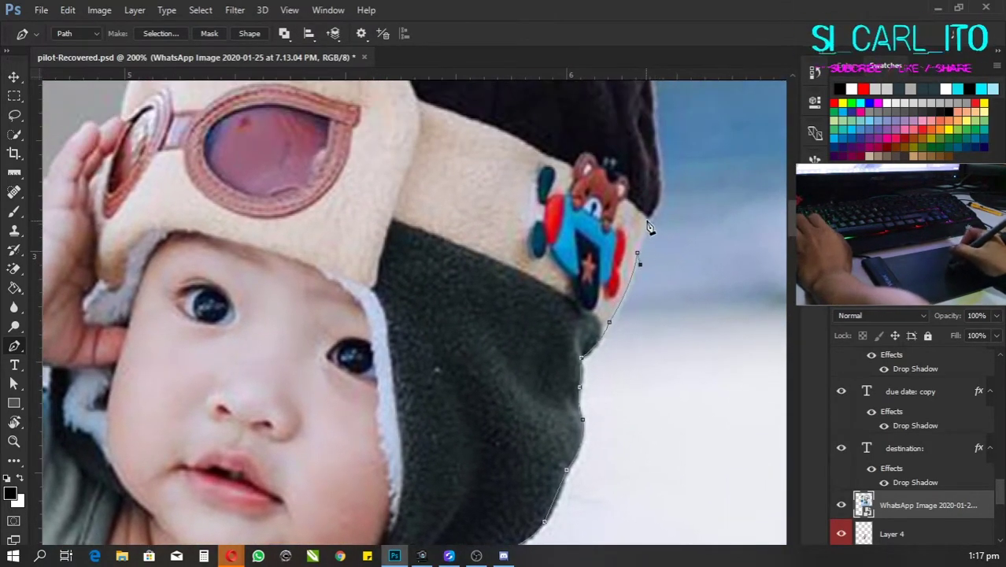
Step: Continue the path up the hat's right edge, curving around the pompom and over the hat top
scroll(657, 204, "up", 4)
left_click(649, 228)
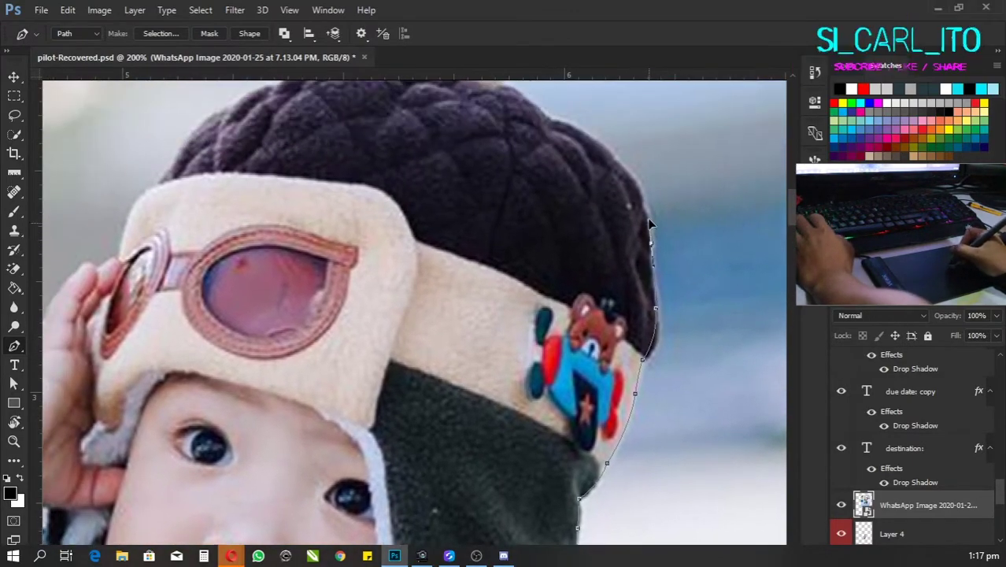
scroll(647, 203, "up", 2)
scroll(635, 236, "up", 1)
left_click(645, 236)
scroll(644, 236, "up", 1)
left_click(656, 236)
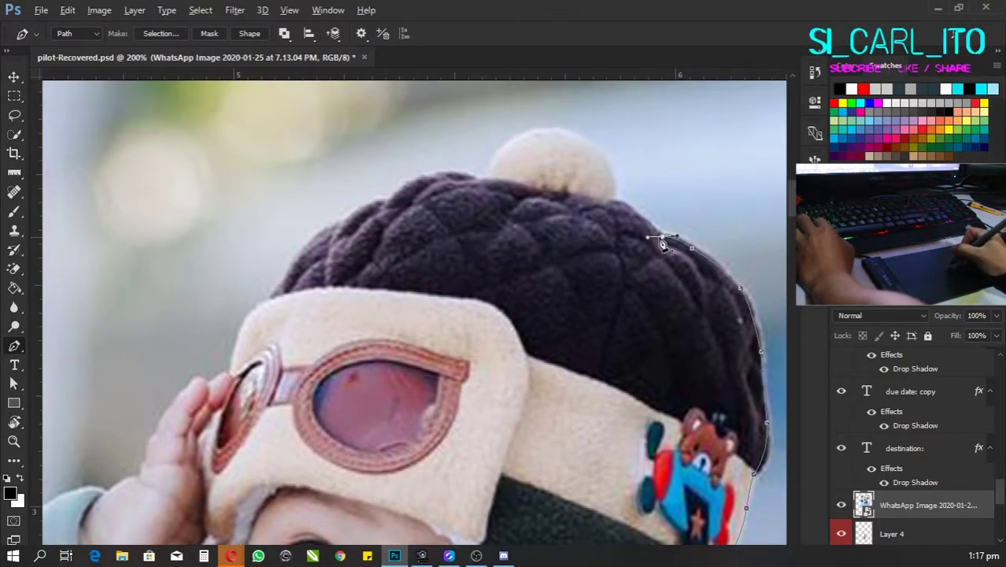
scroll(655, 236, "up", 1)
scroll(675, 244, "up", 2)
left_click_drag(643, 207, 683, 219)
left_click_drag(595, 230, 627, 238)
scroll(627, 238, "left", 2)
scroll(555, 268, "left", 3)
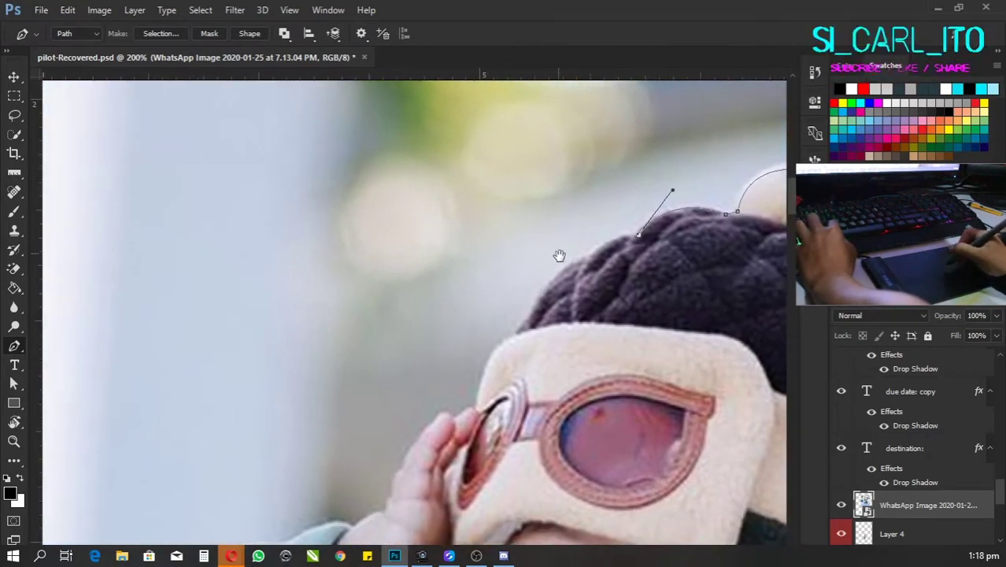
scroll(586, 263, "down", 2)
Step: Trace anchors down the hat's left edge to beside the goggles
left_click(622, 207)
scroll(621, 207, "down", 1)
left_click(606, 224)
scroll(598, 236, "left", 1)
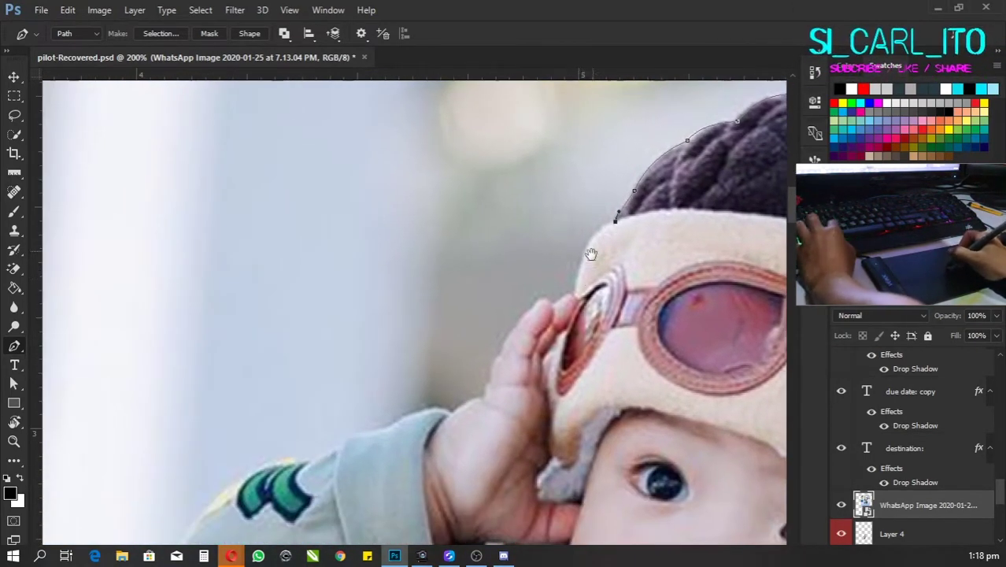
scroll(578, 299, "down", 2)
scroll(583, 289, "down", 2)
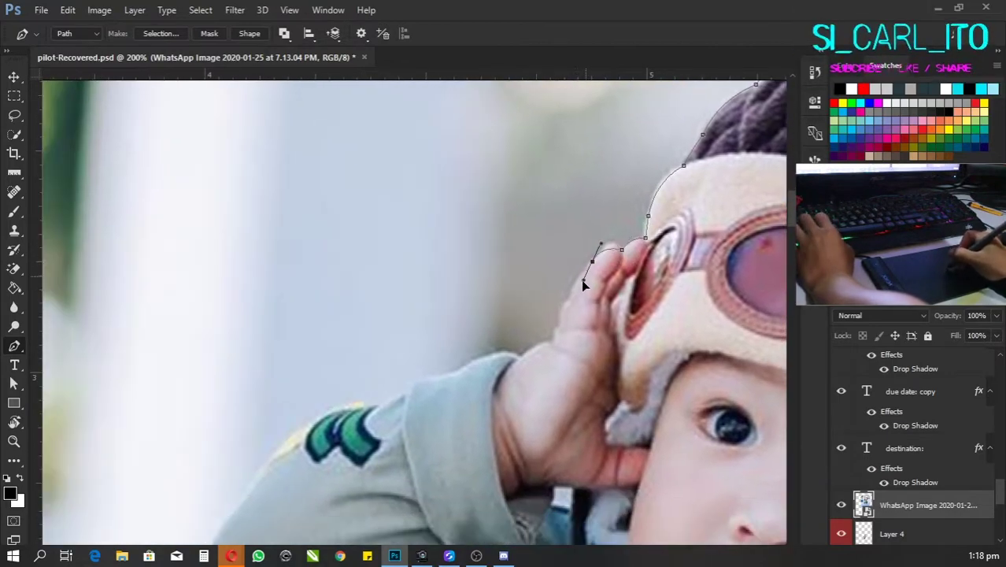
left_click(616, 239)
scroll(599, 252, "down", 1)
left_click(610, 230)
Step: Outline around the raised hand, including a curved point on its edge
left_click(585, 269)
scroll(587, 260, "down", 2)
scroll(589, 268, "left", 1)
left_click(588, 258)
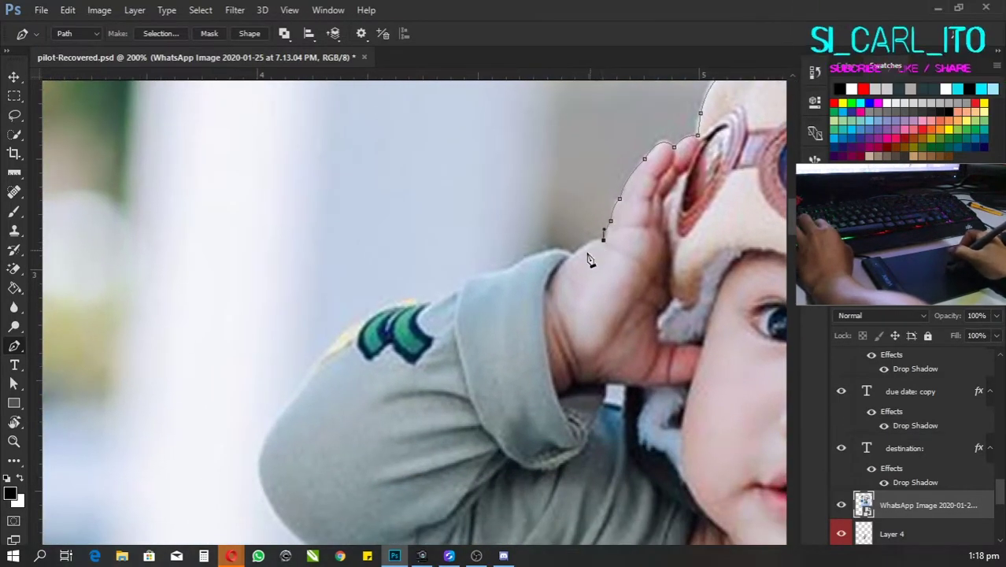
scroll(591, 255, "left", 1)
left_click(600, 247)
scroll(602, 252, "left", 1)
left_click(611, 262)
scroll(611, 263, "left", 1)
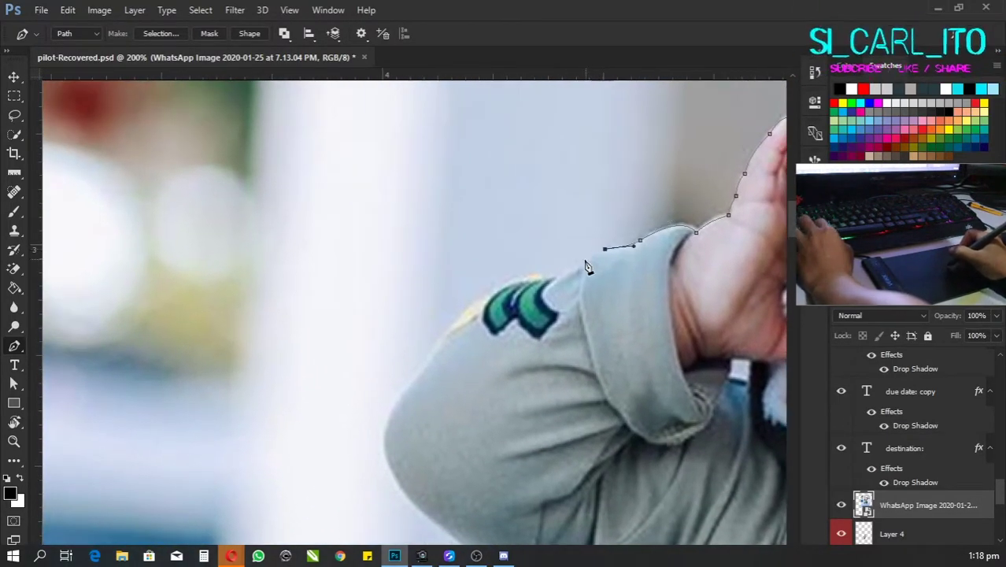
Step: Carry the path onto the sleeve, curving along its top edge
scroll(587, 267, "left", 1)
left_click(616, 236)
scroll(614, 240, "left", 1)
left_click(606, 250)
scroll(603, 256, "left", 1)
mouse_move(608, 263)
left_mouse_down()
mouse_move(592, 283)
mouse_move(600, 270)
left_mouse_up()
scroll(597, 277, "left", 1)
scroll(600, 271, "left", 1)
scroll(597, 252, "left", 1)
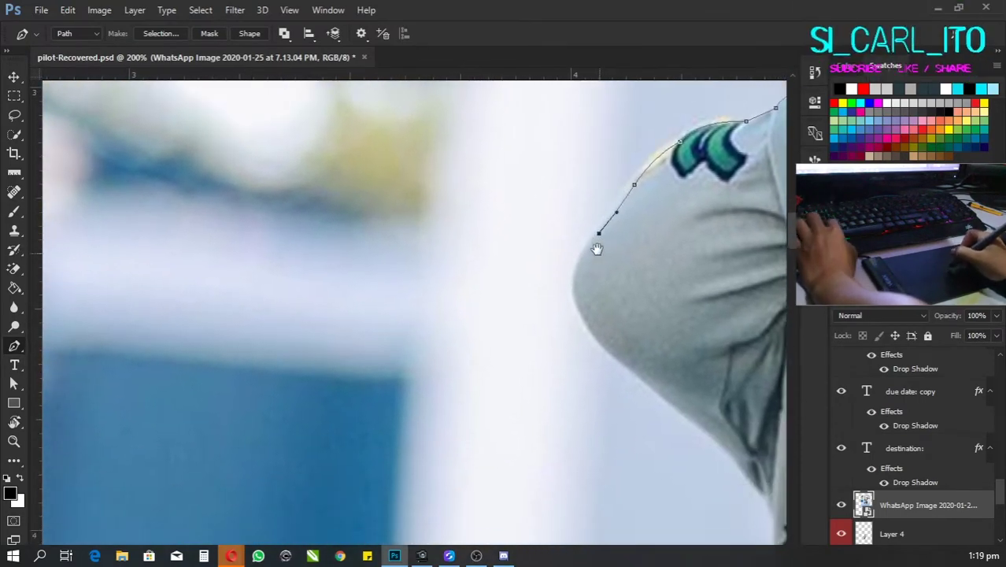
Step: Trace the pen path down the baby's sleeve curve and along the side of the body
scroll(597, 249, "down", 1)
left_click(567, 266)
scroll(566, 236, "down", 1)
left_click(579, 280)
scroll(586, 283, "down", 1)
left_click_drag(601, 264, 644, 335)
scroll(620, 275, "down", 2)
left_click(618, 262)
scroll(625, 267, "down", 1)
scroll(636, 274, "down", 1)
left_click(642, 285)
scroll(644, 287, "down", 1)
scroll(640, 260, "down", 1)
scroll(640, 252, "down", 2)
scroll(650, 238, "down", 1)
left_click_drag(652, 285, 637, 342)
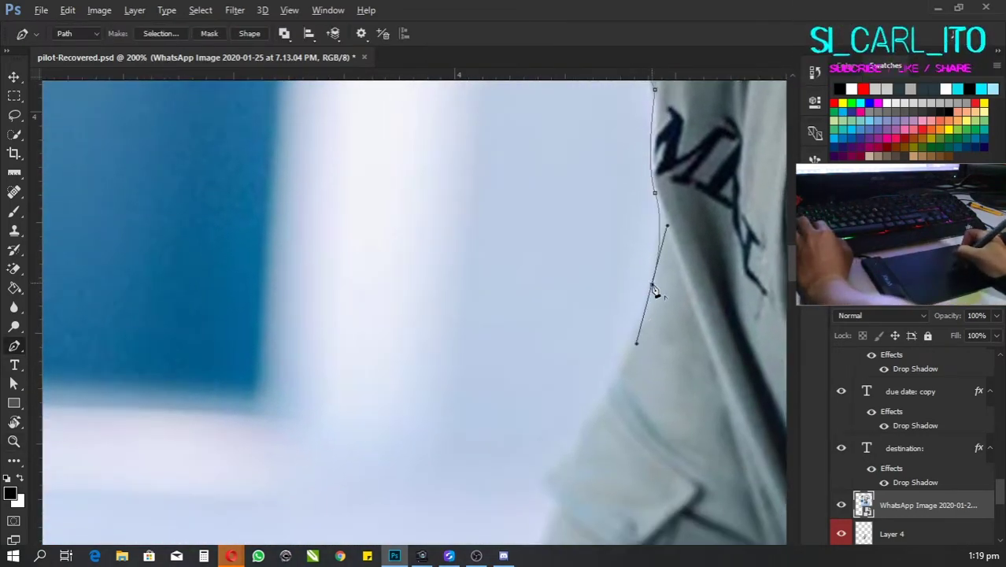
scroll(642, 307, "down", 1)
scroll(654, 267, "down", 2)
left_click(634, 269)
scroll(635, 279, "down", 1)
left_click_drag(639, 288, 631, 321)
scroll(625, 291, "down", 2)
Step: Continue the path along the bottom edge, floor line and sleeve's lower edge
left_click(602, 323)
scroll(606, 323, "down", 1)
scroll(622, 315, "right", 1)
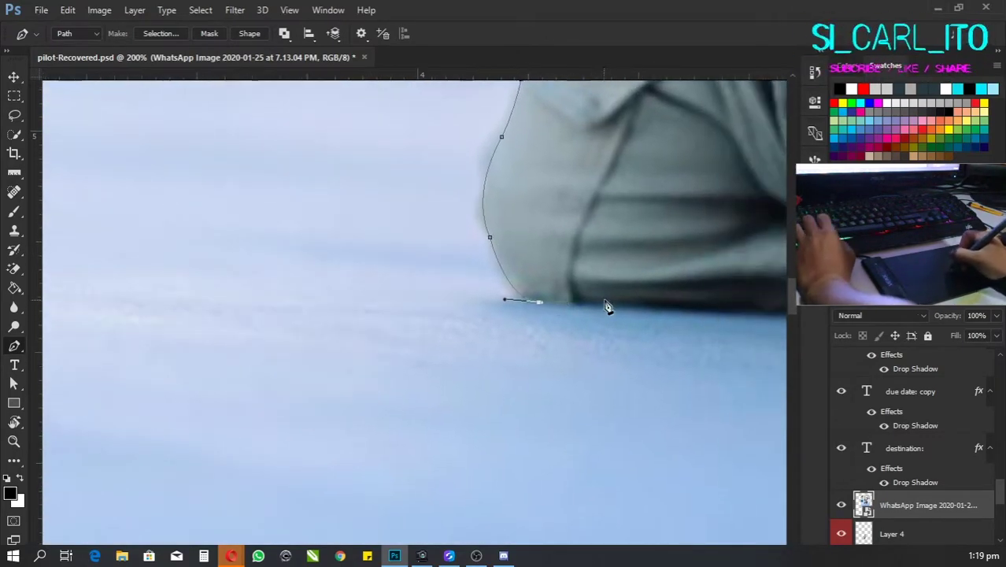
left_click(608, 306)
scroll(609, 307, "right", 1)
scroll(611, 308, "right", 2)
left_click(611, 308)
scroll(582, 295, "right", 2)
left_click(559, 284)
left_click_drag(561, 281, 545, 325)
scroll(482, 340, "down", 4)
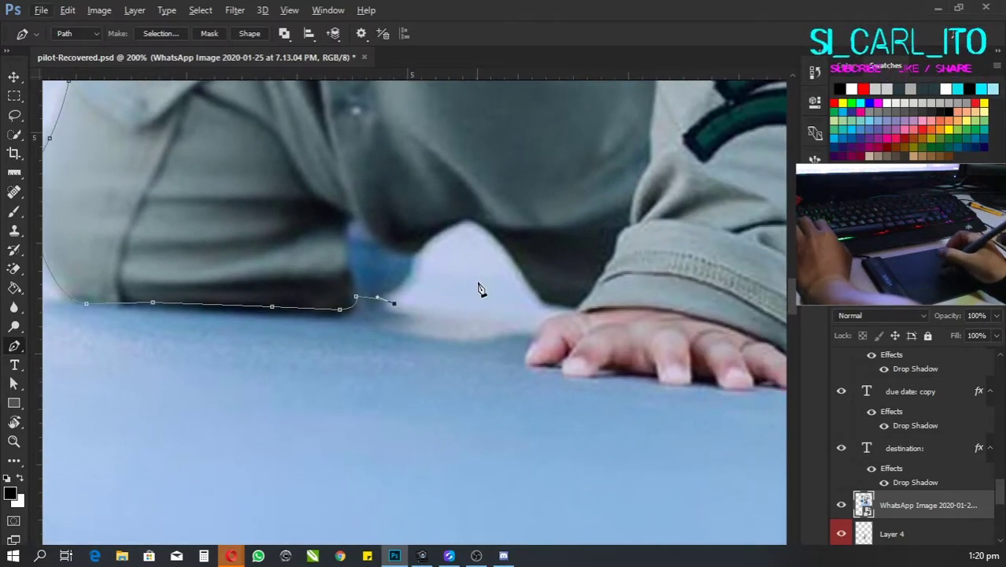
scroll(464, 308, "up", 4)
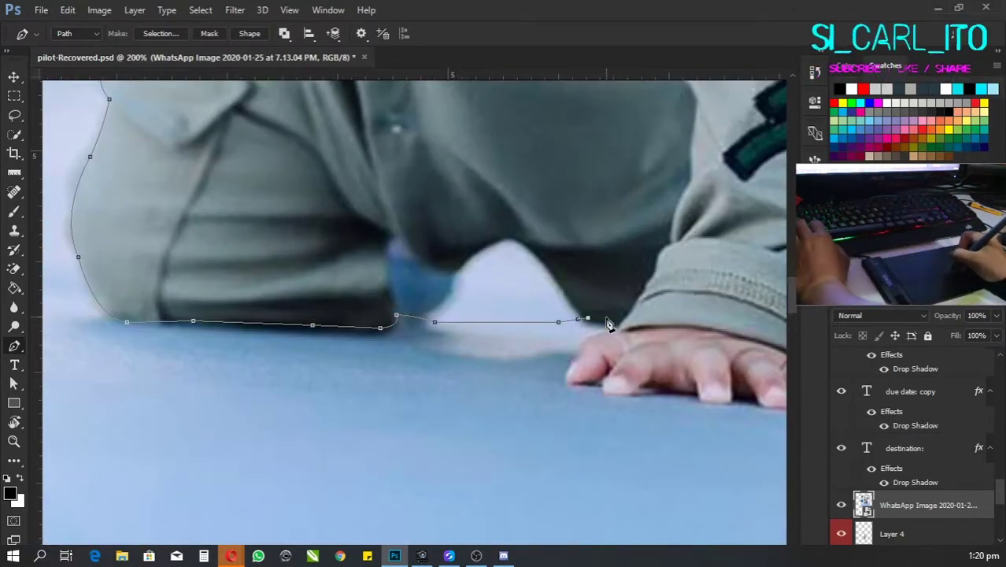
Step: Outline around each of the baby's fingertips up to the last finger
left_click(620, 328)
scroll(618, 315, "down", 3)
scroll(616, 307, "left", 2)
left_click(621, 268)
left_click_drag(634, 296, 630, 293)
scroll(622, 282, "down", 1)
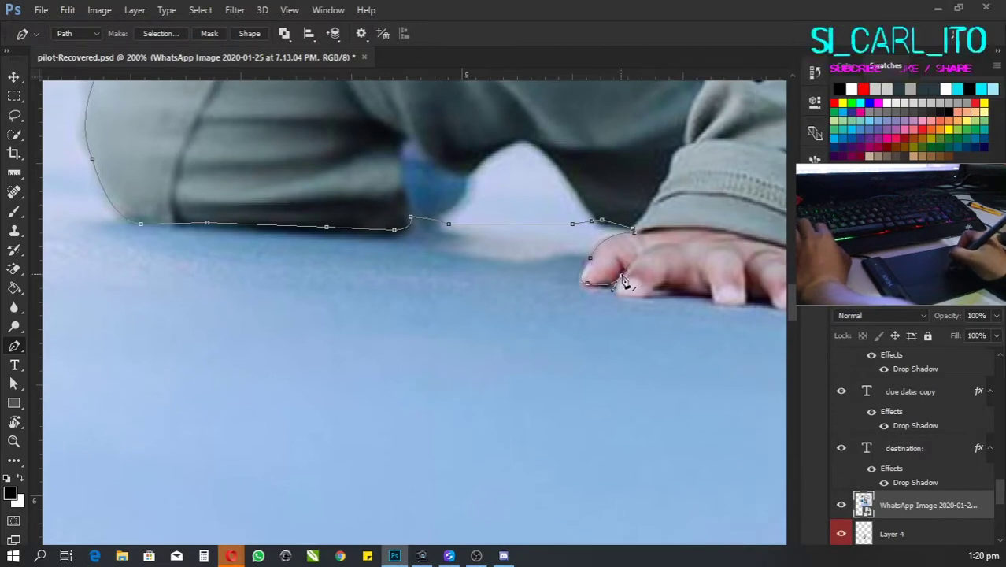
left_click(621, 282)
scroll(635, 258, "down", 2)
scroll(637, 266, "right", 2)
scroll(639, 272, "up", 1)
left_click(643, 288)
scroll(644, 289, "right", 2)
scroll(638, 283, "down", 1)
left_click(601, 276)
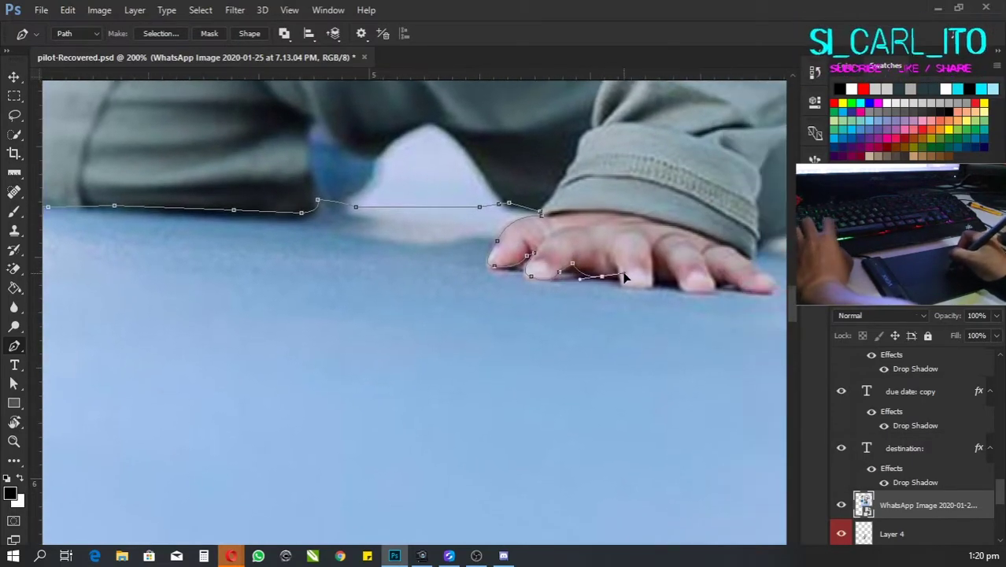
scroll(622, 285, "down", 1)
left_click(629, 266)
scroll(632, 265, "right", 2)
left_click(617, 263)
scroll(617, 263, "right", 2)
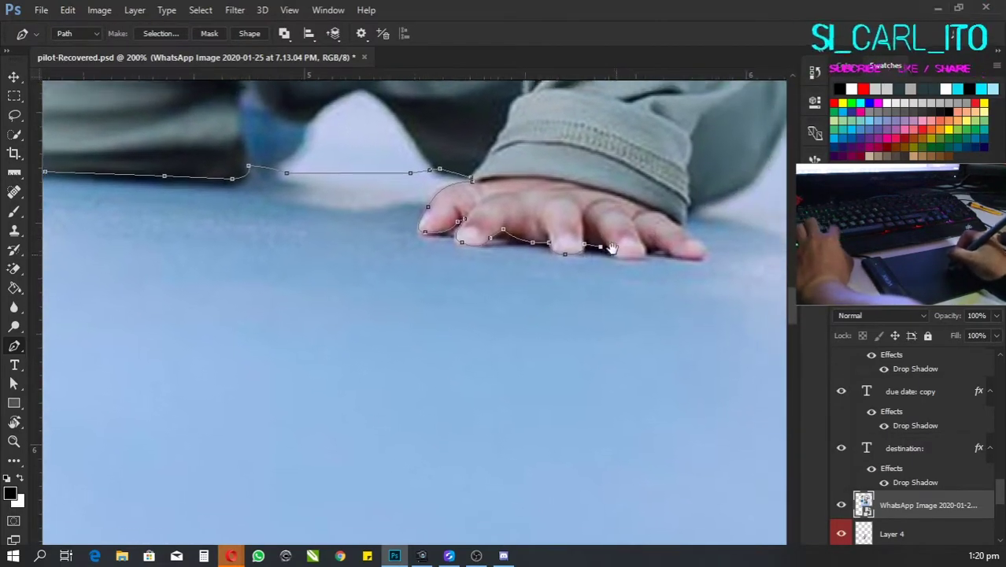
left_click(638, 250)
scroll(626, 251, "right", 2)
left_click(612, 252)
scroll(613, 260, "right", 2)
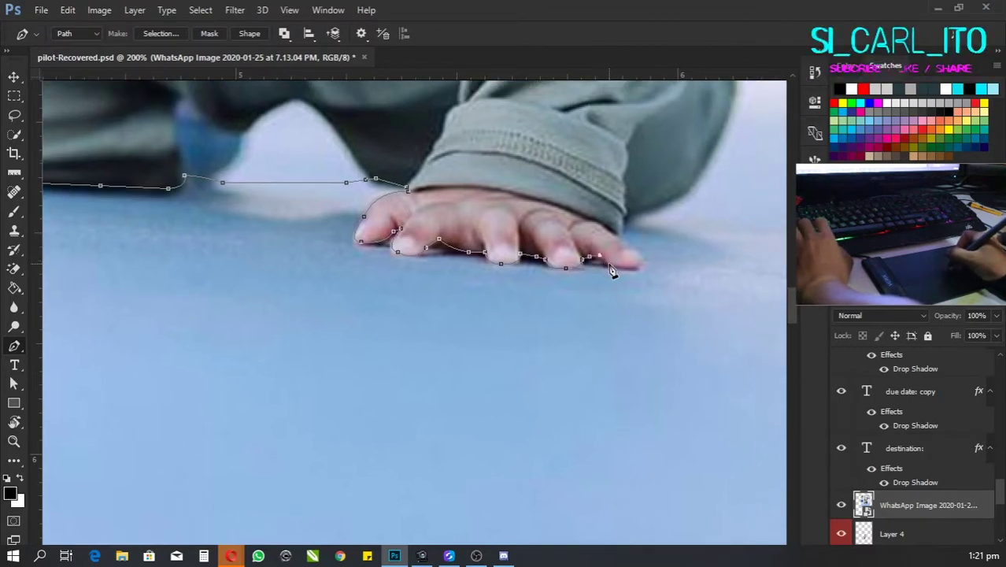
scroll(612, 264, "up", 1)
left_click(610, 260)
scroll(611, 261, "up", 1)
Step: Trace the path back up the sleeve edge to the top of the sleeve
left_click(618, 266)
scroll(618, 268, "right", 2)
left_click(621, 272)
scroll(621, 271, "up", 1)
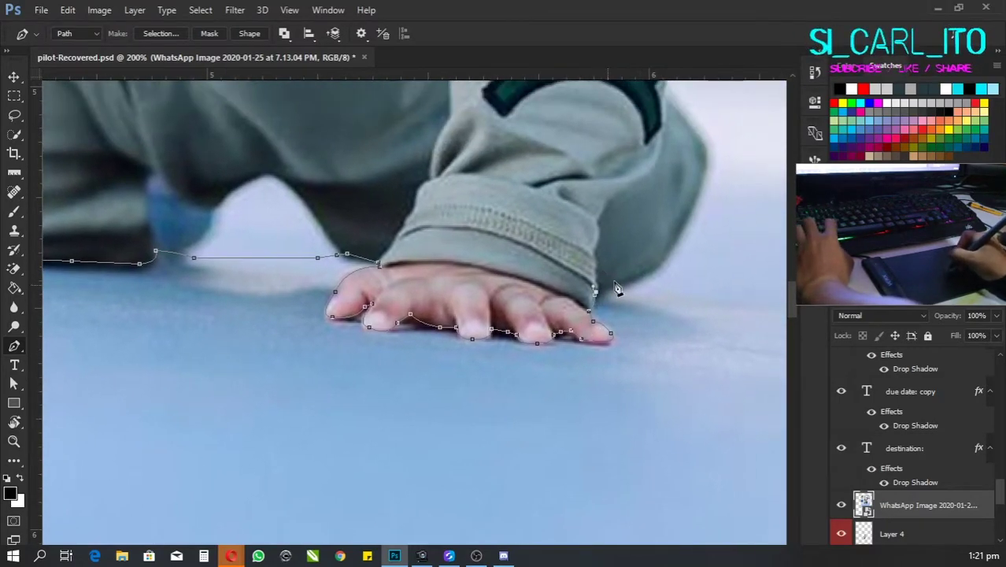
scroll(625, 267, "up", 1)
left_click_drag(627, 266, 647, 227)
scroll(647, 232, "up", 2)
left_click(646, 290)
scroll(641, 283, "up", 1)
left_click_drag(621, 269, 609, 249)
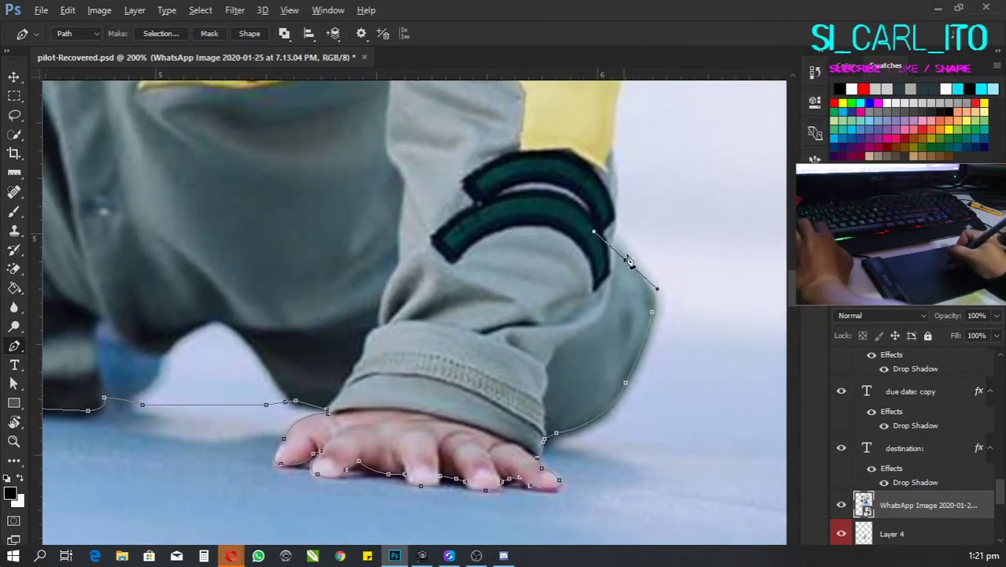
scroll(618, 250, "up", 1)
scroll(630, 229, "up", 1)
left_click_drag(600, 202, 601, 216)
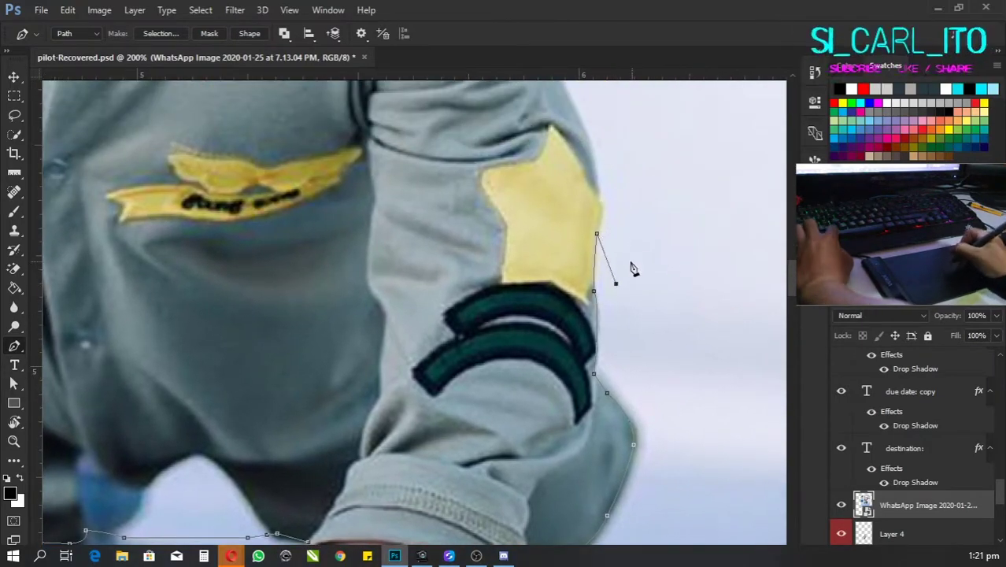
scroll(633, 269, "up", 1)
left_click_drag(600, 293, 603, 305)
scroll(606, 267, "up", 1)
scroll(606, 267, "left", 1)
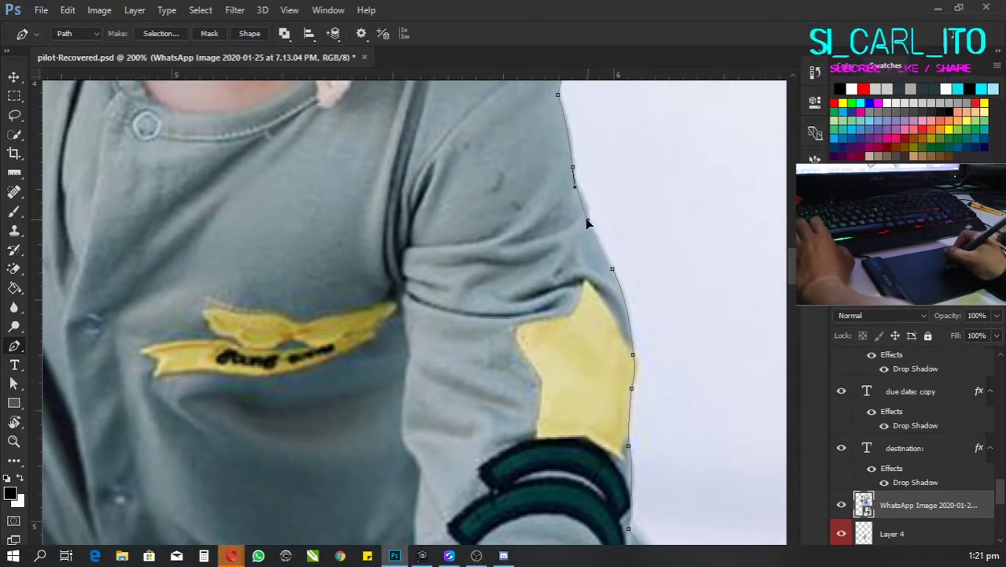
Step: Convert the closed path around the baby into a selection with Make Selection
right_click(510, 347)
left_click(551, 394)
key("Return")
key("ctrl+minus")
key("ctrl+minus")
key("ctrl+minus")
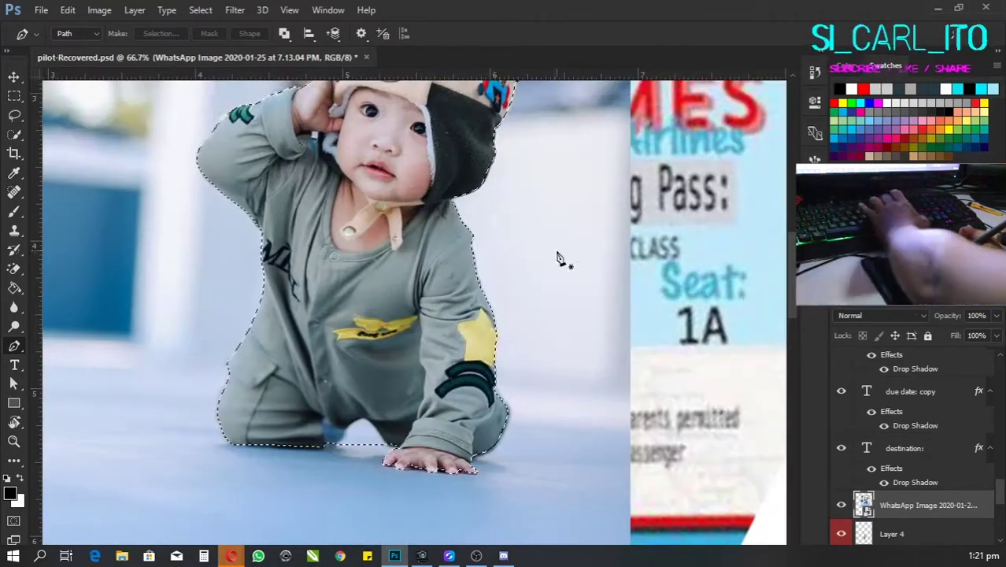
scroll(544, 271, "up", 1)
Step: Copy the selected baby to Layer 6, hide the WhatsApp photo, and move it onto the ticket
key("ctrl+j")
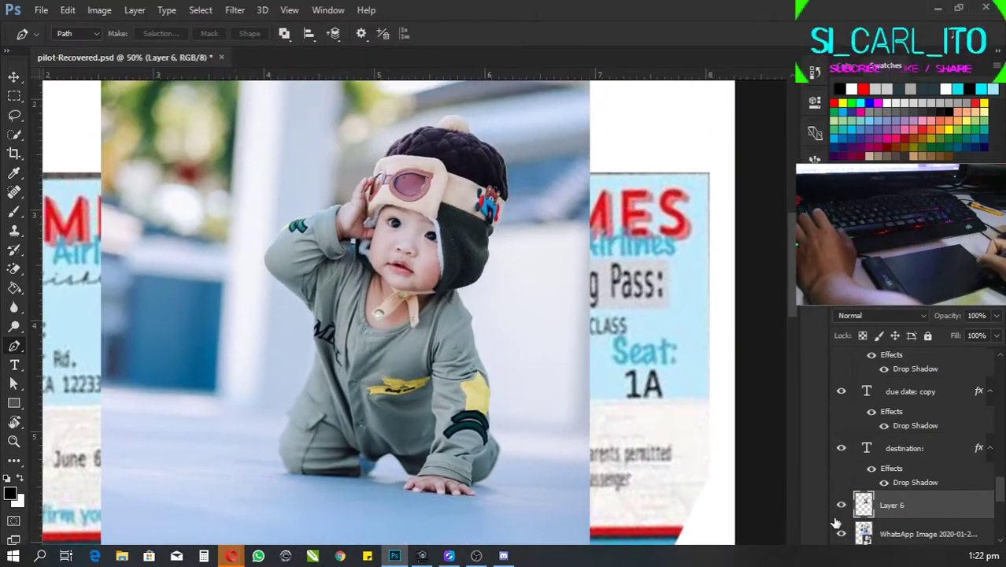
left_click(841, 533)
key("v")
left_click_drag(425, 314, 456, 244)
key("ctrl+minus")
left_click_drag(566, 305, 580, 493)
Step: Scale the baby to about 45% and position it on the stub below FIRST CLASS
key("ctrl+t")
left_click_drag(612, 310, 575, 403)
key("ctrl+plus")
key("ctrl+plus")
key("ctrl+plus")
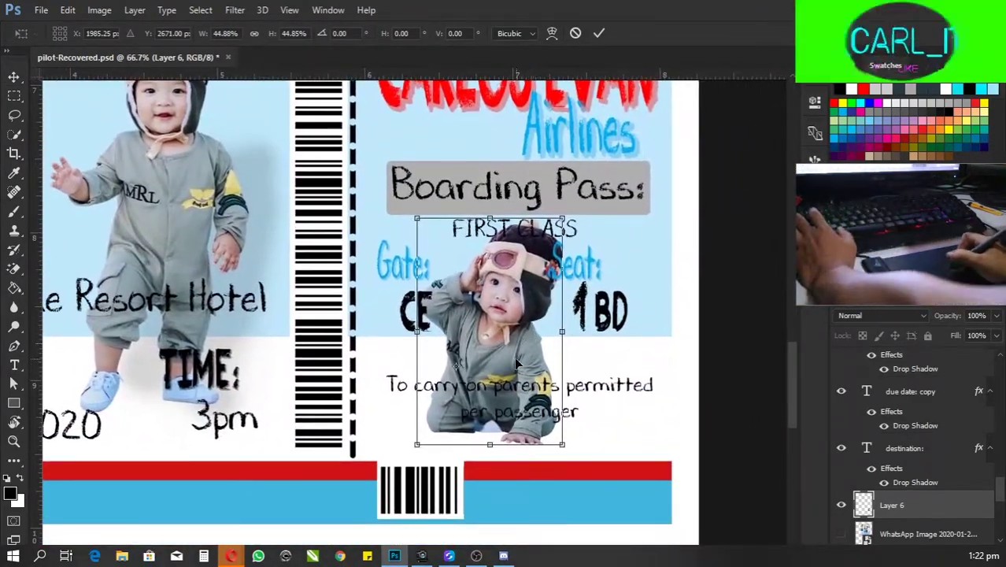
mouse_move(517, 363)
left_mouse_down()
mouse_move(529, 339)
mouse_move(519, 351)
left_mouse_up()
key("Return")
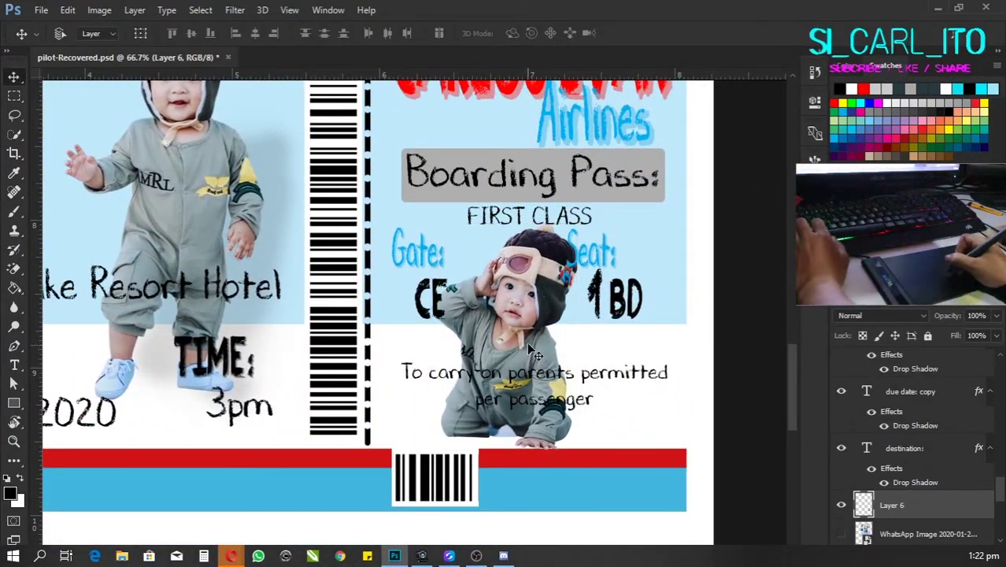
left_click(905, 534)
mouse_move(234, 551)
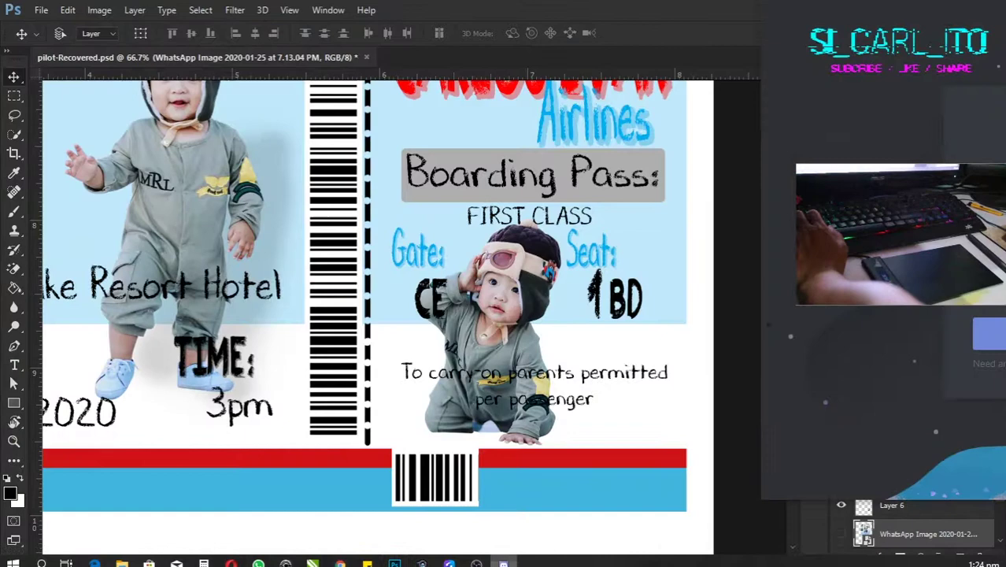
Step: Set up a soft 139 px brush for the faint shadow behind the baby
left_click(426, 395)
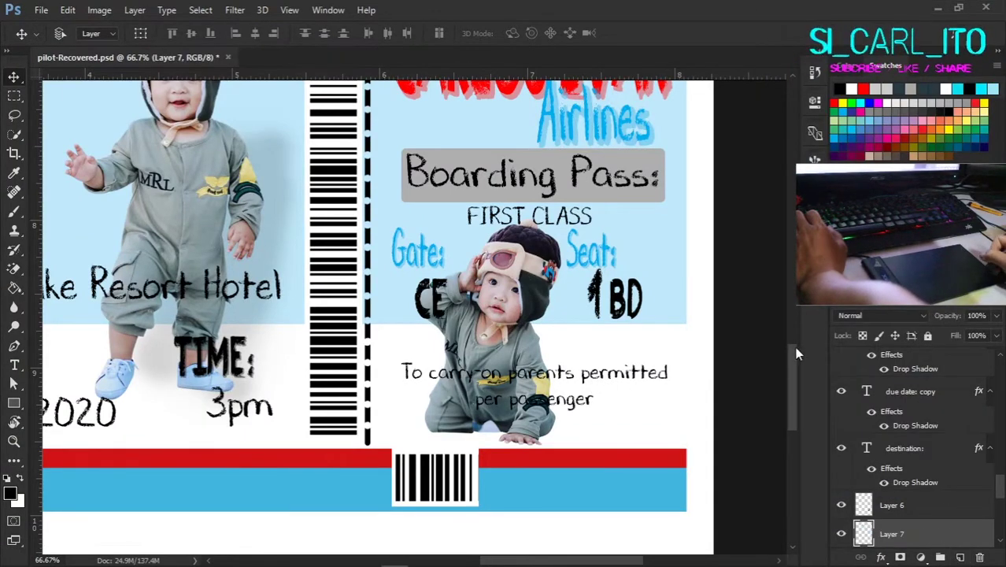
right_click(504, 228)
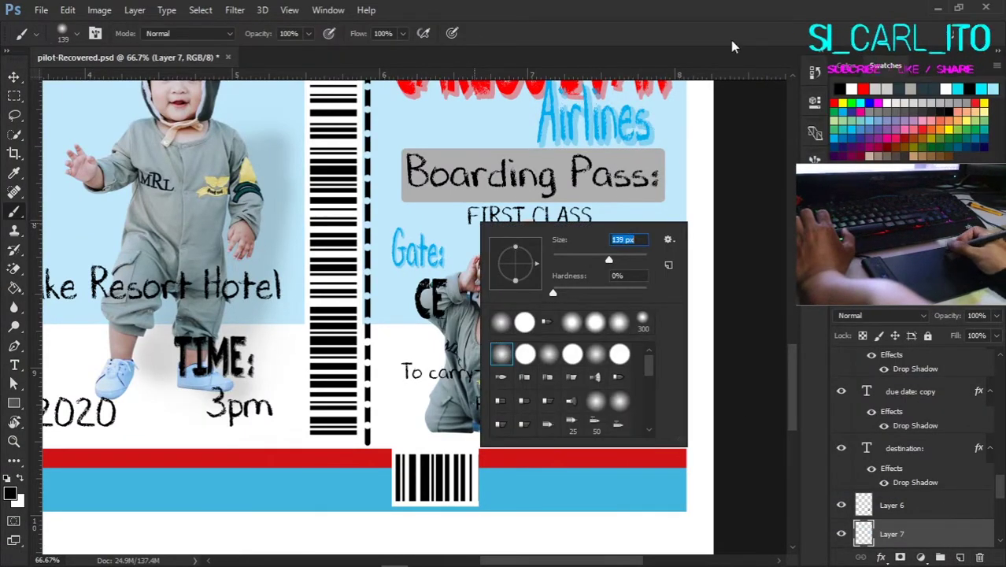
key("Return")
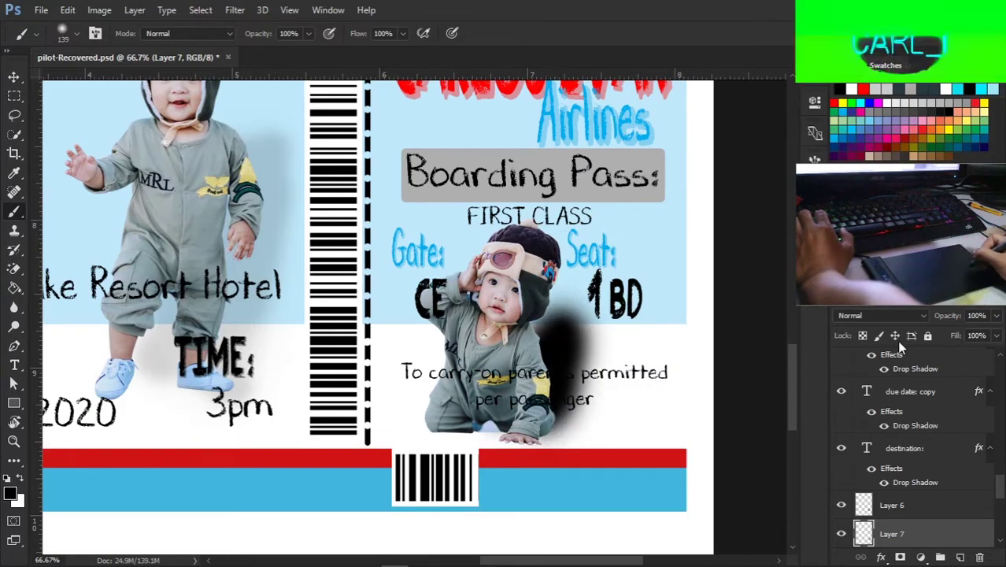
key("ctrl+minus")
key("ctrl+minus")
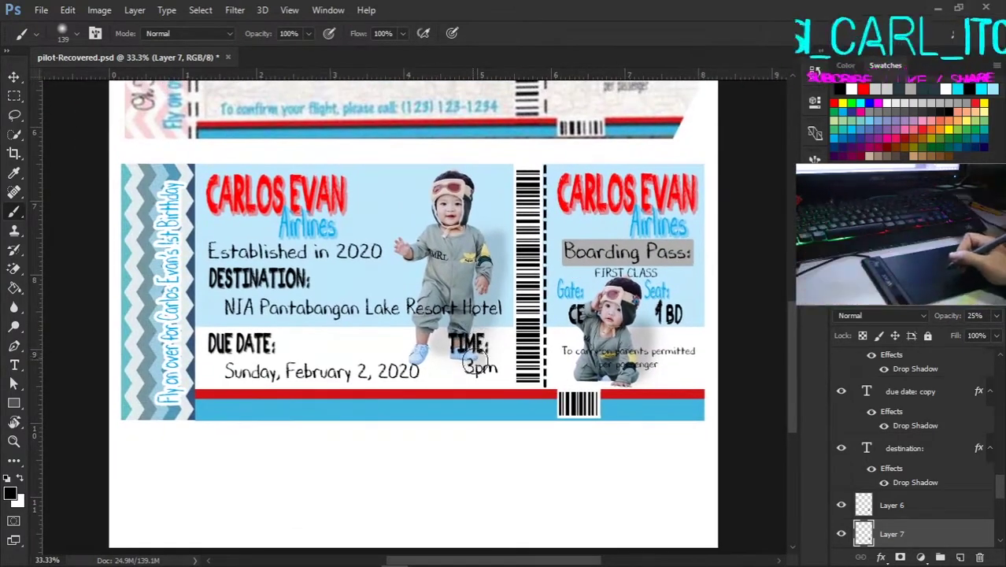
key("ctrl+plus")
key("ctrl+plus")
key("ctrl+plus")
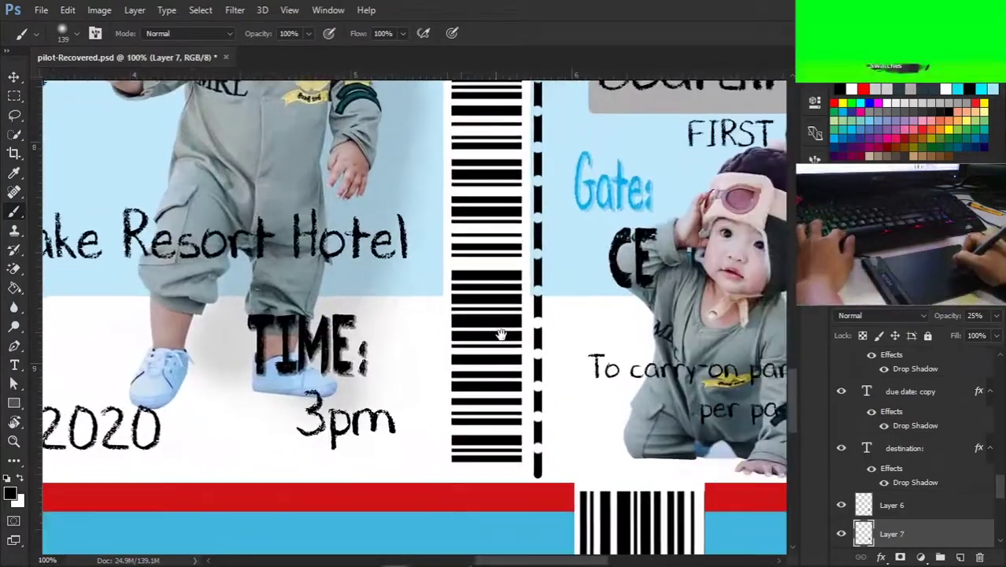
scroll(598, 335, "right", 5)
Step: Give the carry-on text layer a white Stroke and a Drop Shadow layer style
key("v")
left_click(712, 347)
double_click(986, 360)
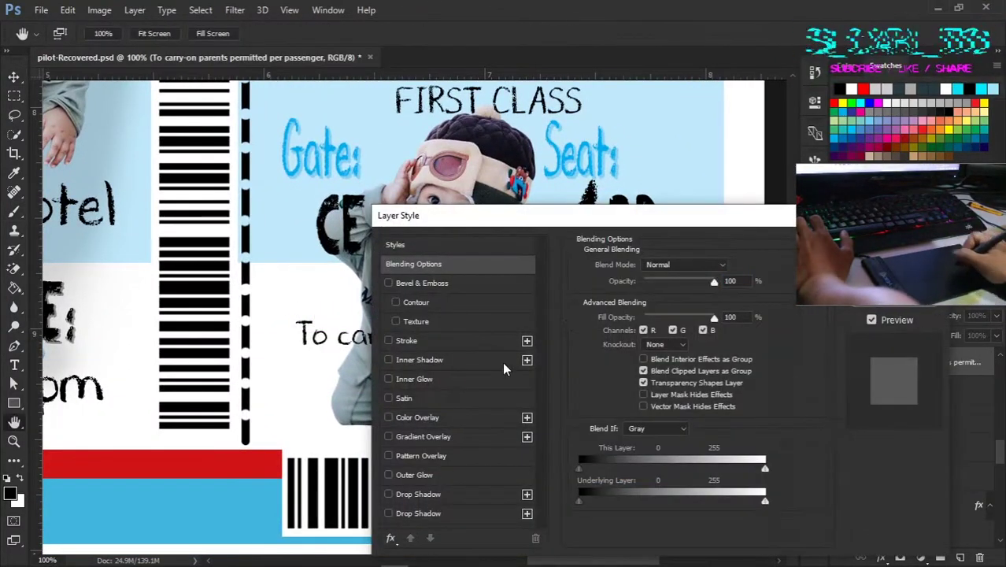
left_click(488, 340)
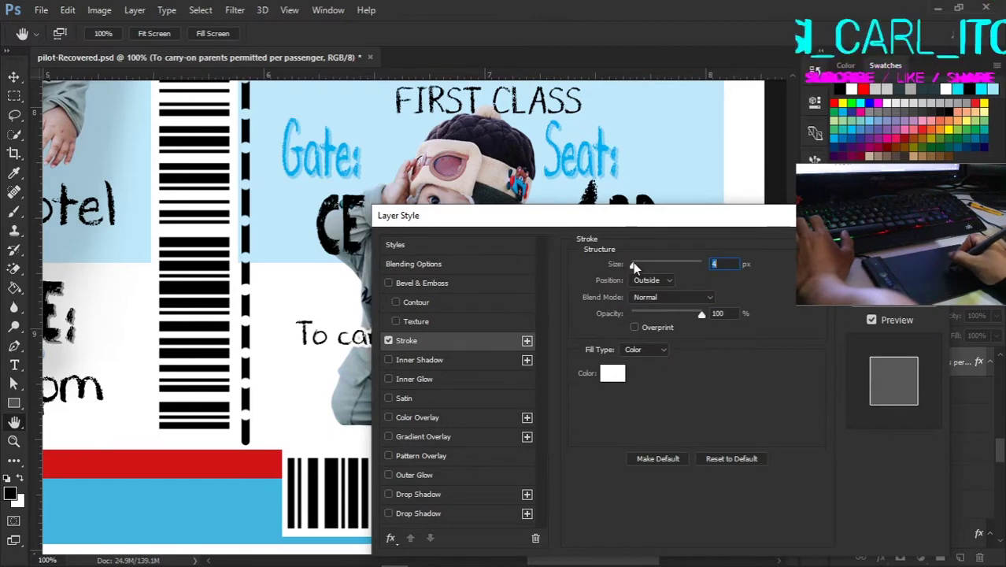
left_click(481, 513)
left_click_drag(472, 214, 630, 151)
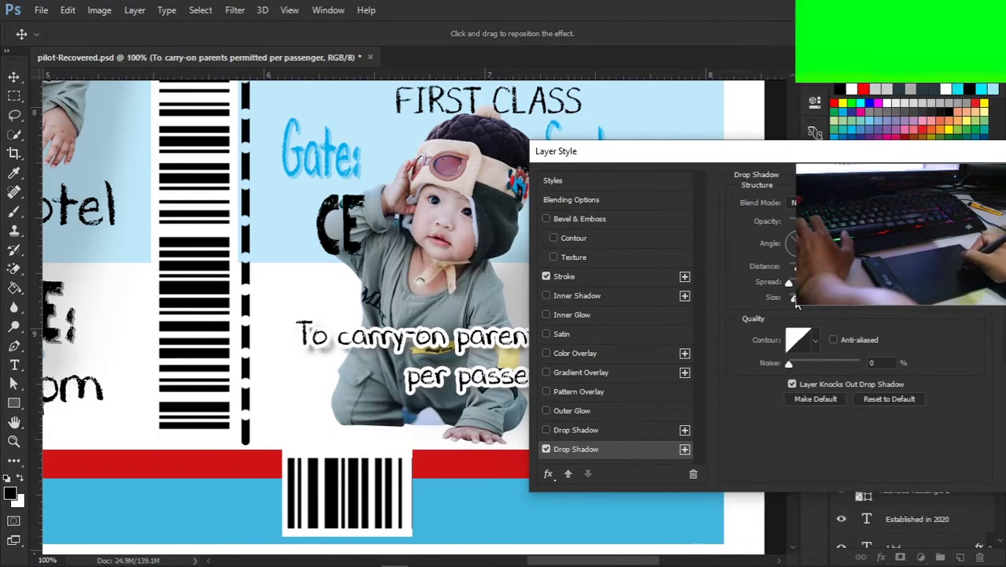
key("Return")
scroll(542, 312, "up", 3)
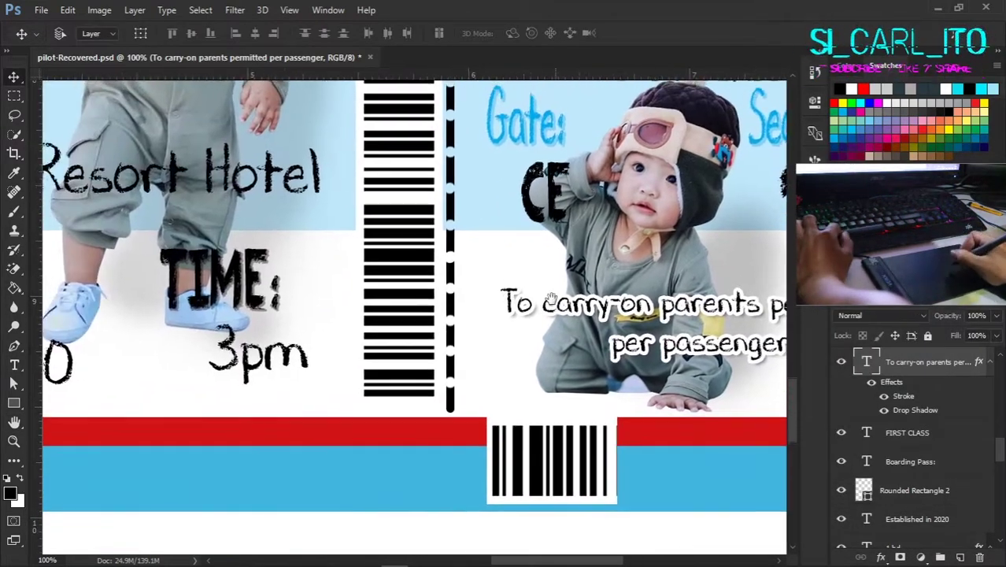
scroll(555, 351, "down", 4)
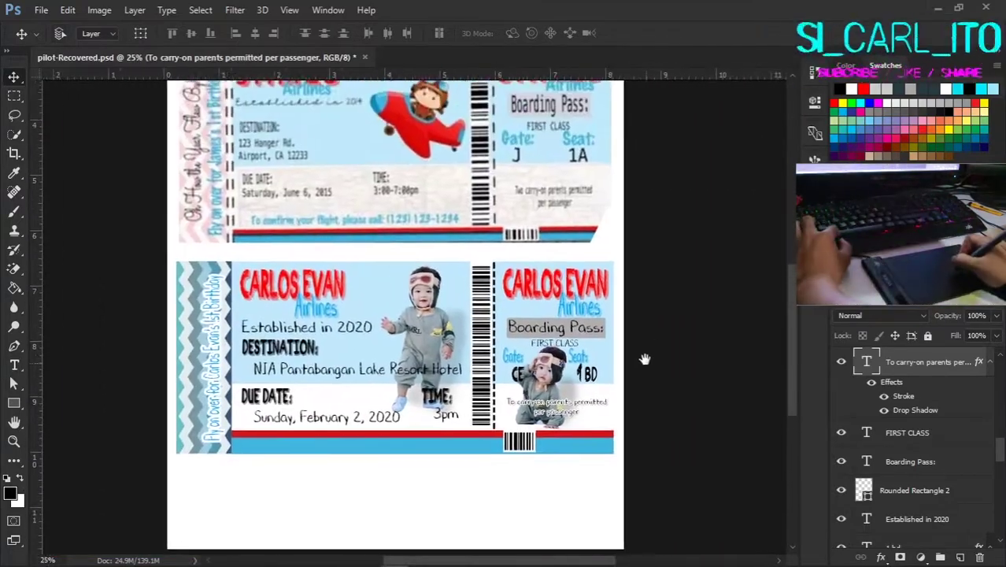
scroll(307, 132, "up", 2)
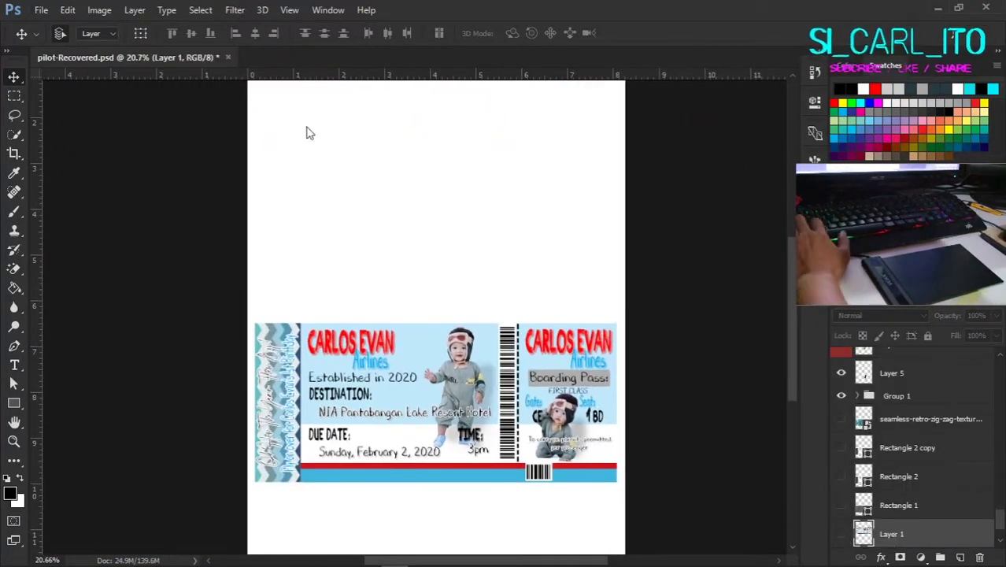
Step: Save the boarding-pass document, show Group 1 again, and group the Group 2 layer
key("ctrl+s")
key("Return")
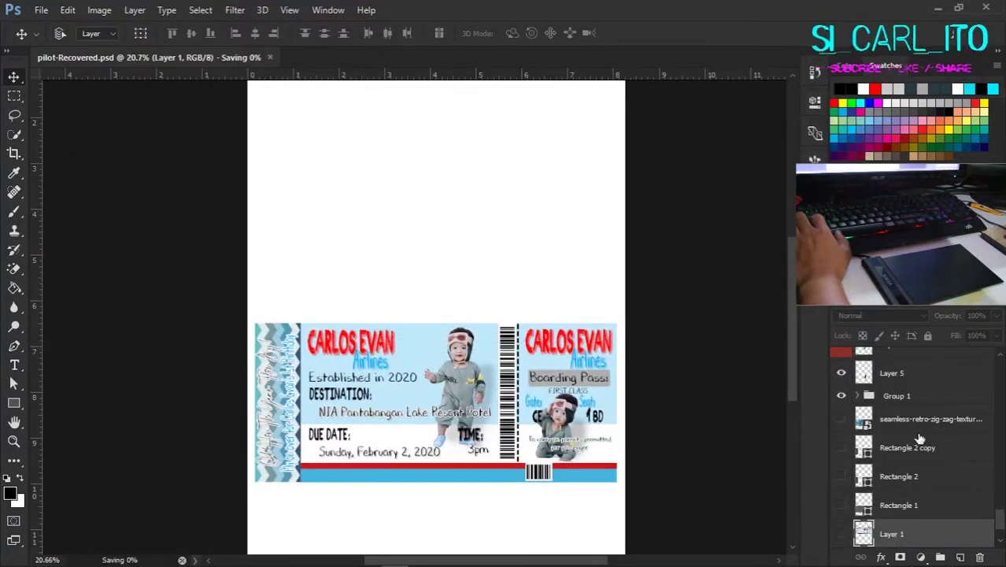
left_click(841, 397)
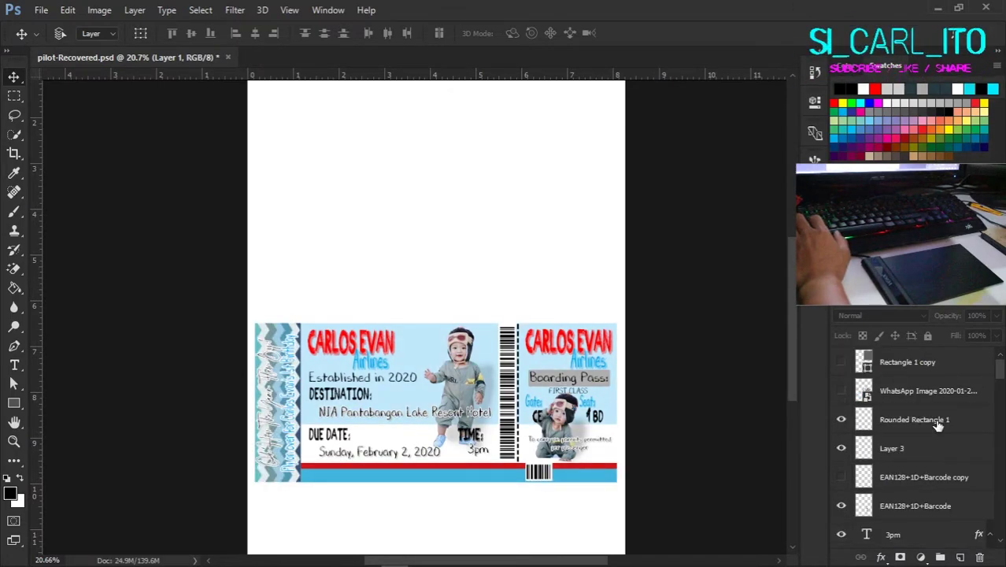
scroll(937, 423, "down", 3)
left_click(916, 516, "shift")
key("ctrl+g")
Step: Open the yshi mockup file from the INVITES > DEBUT folder
left_click(41, 9)
left_click(91, 41)
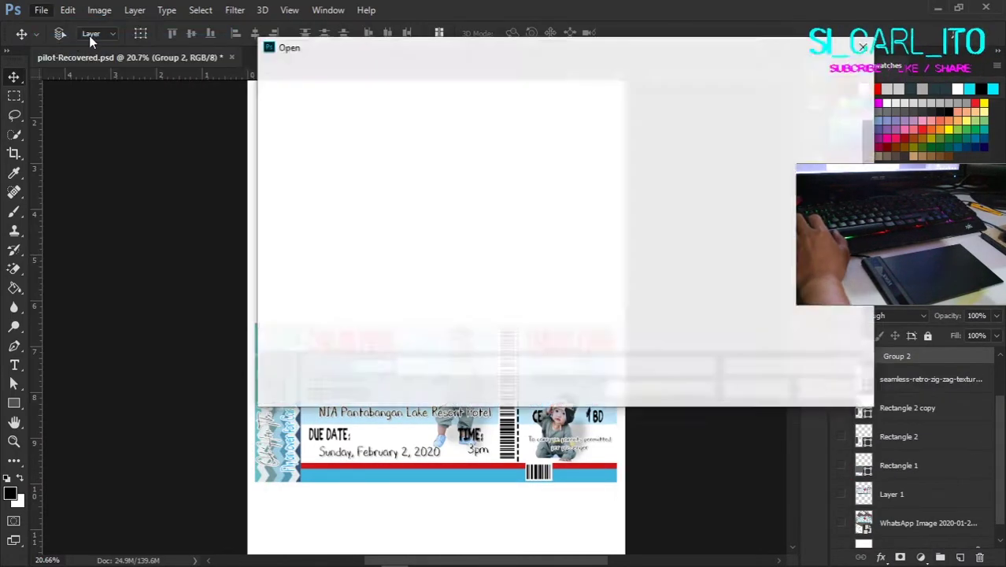
double_click(582, 154)
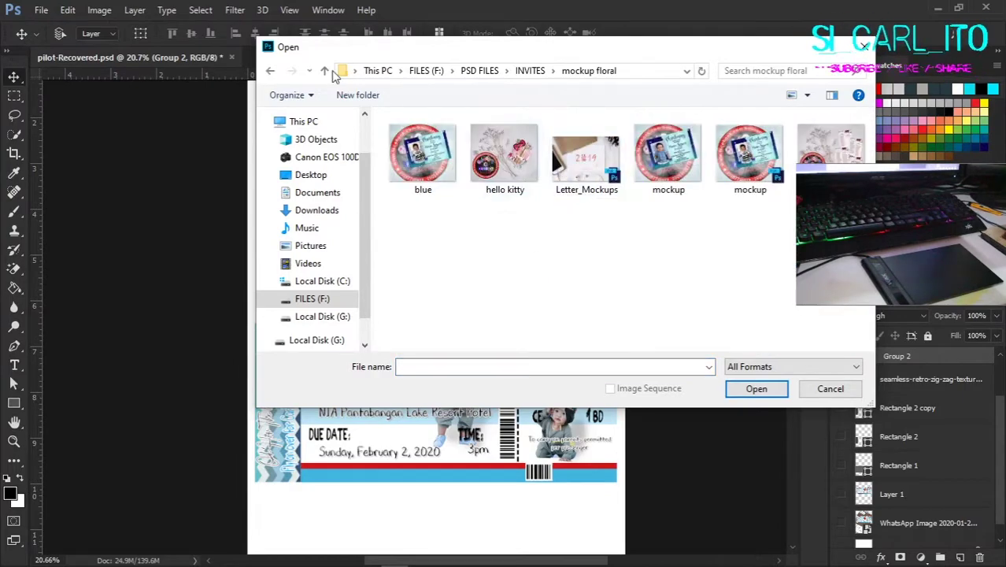
left_click(323, 70)
double_click(422, 153)
left_click(323, 70)
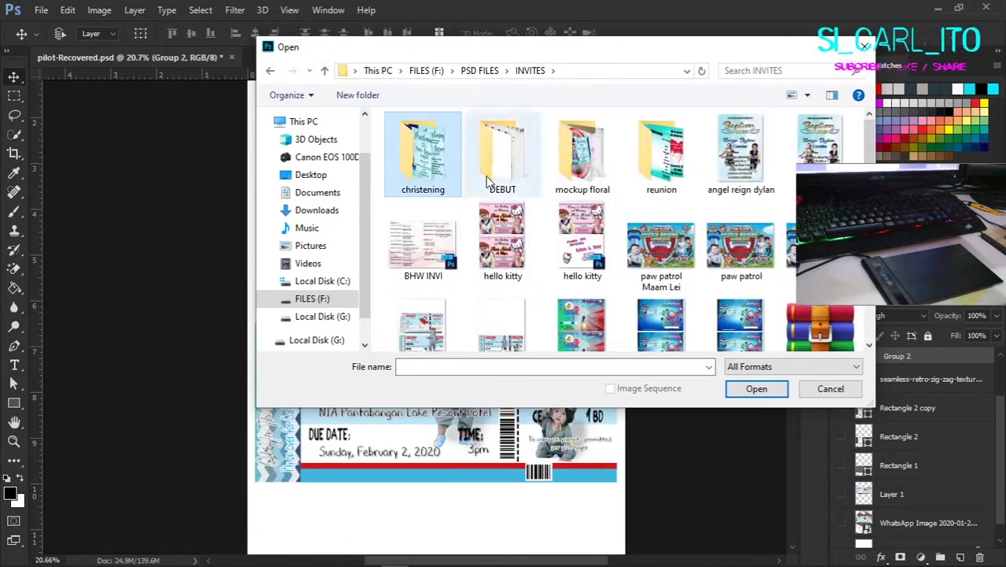
key("alt+Up")
double_click(441, 155)
scroll(590, 191, "down", 1)
scroll(551, 157, "up", 1)
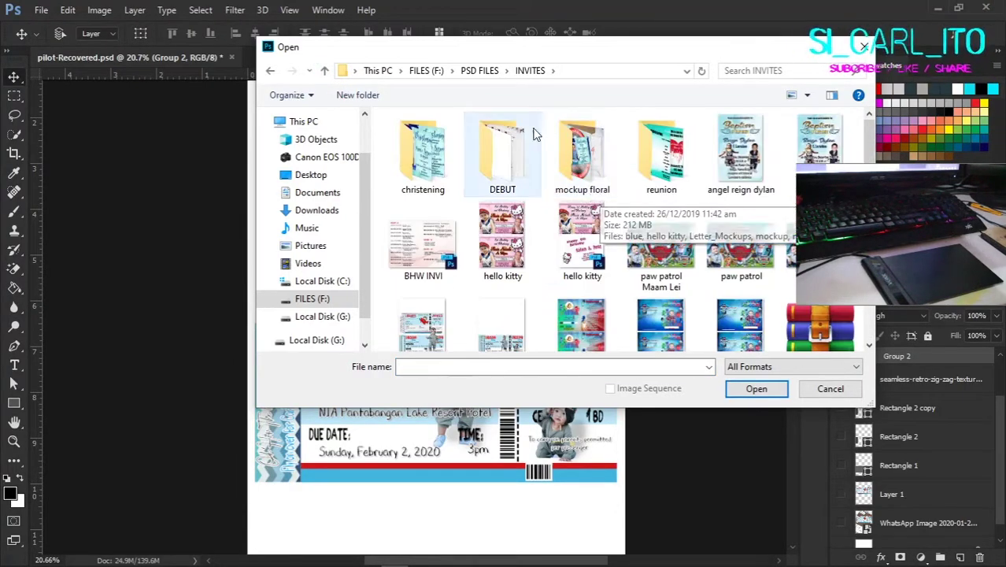
double_click(532, 136)
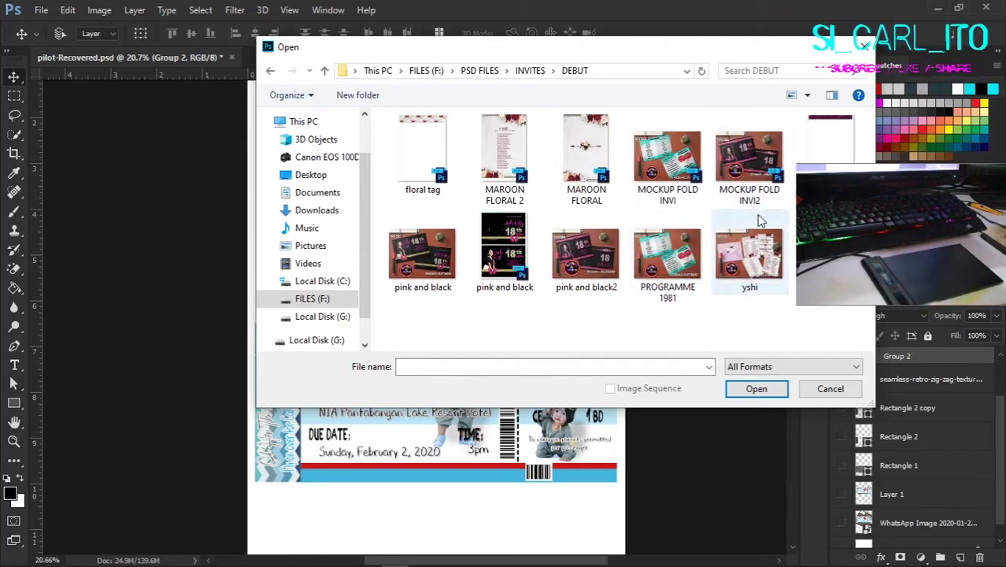
key("Return")
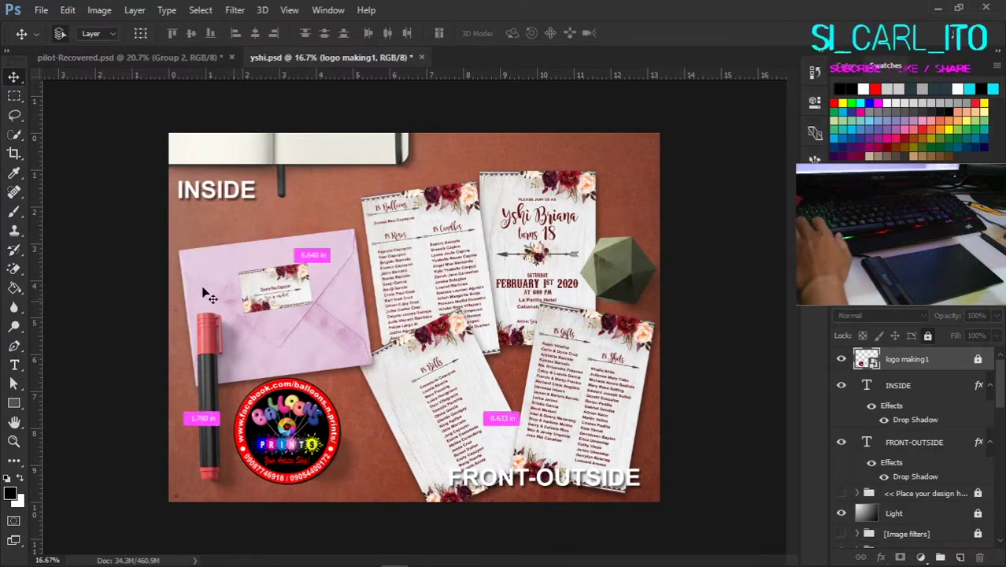
left_click(208, 296, "ctrl")
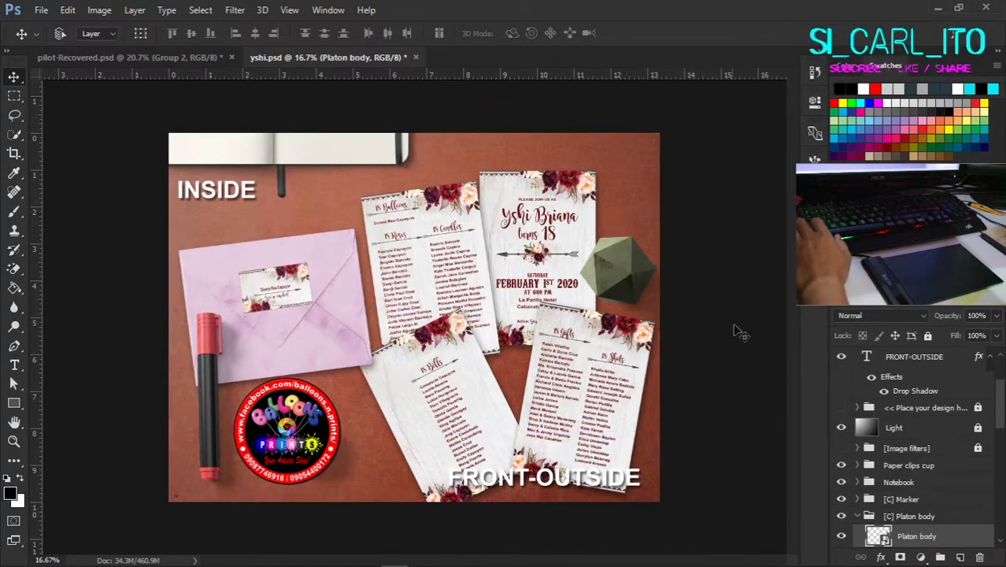
Step: Check Group 1's contents by toggling its visibility and select the Hue/Saturation 1 mask
left_click(905, 515)
scroll(909, 488, "down", 1)
left_click(841, 428)
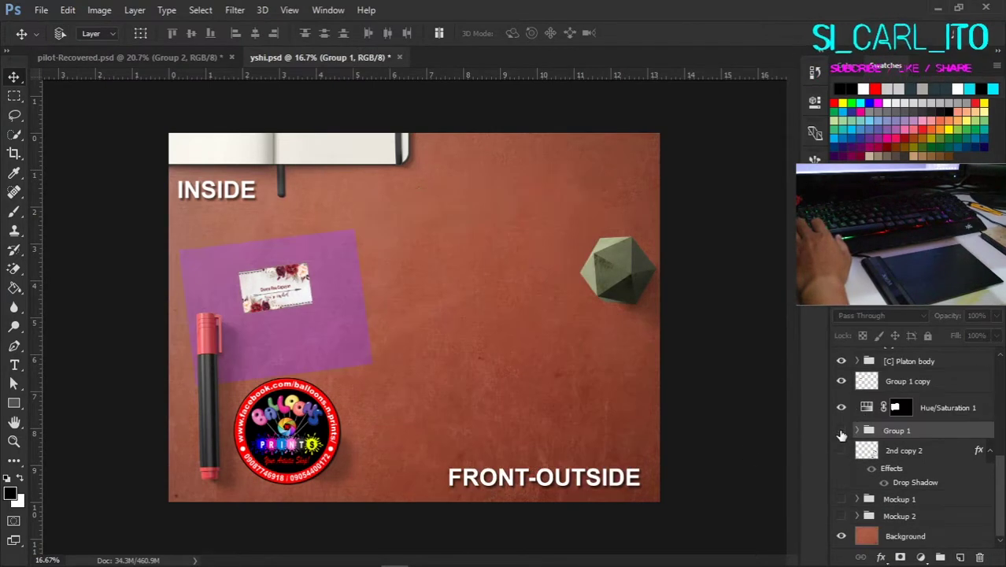
left_click(840, 429)
left_click(895, 393)
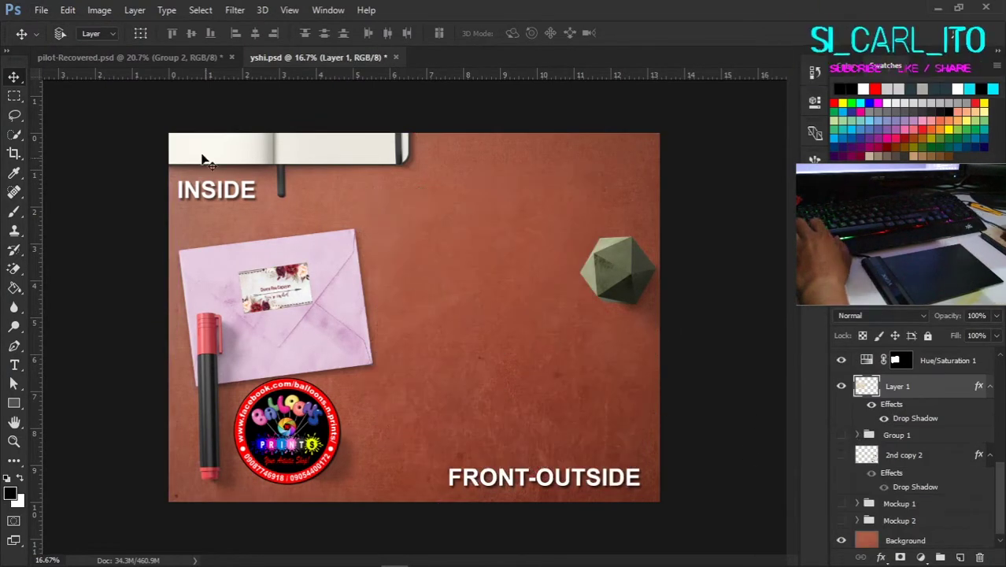
Step: Duplicate and merge the boarding-pass ticket group, then drag it into the yshi.psd desk mockup
left_click(191, 58)
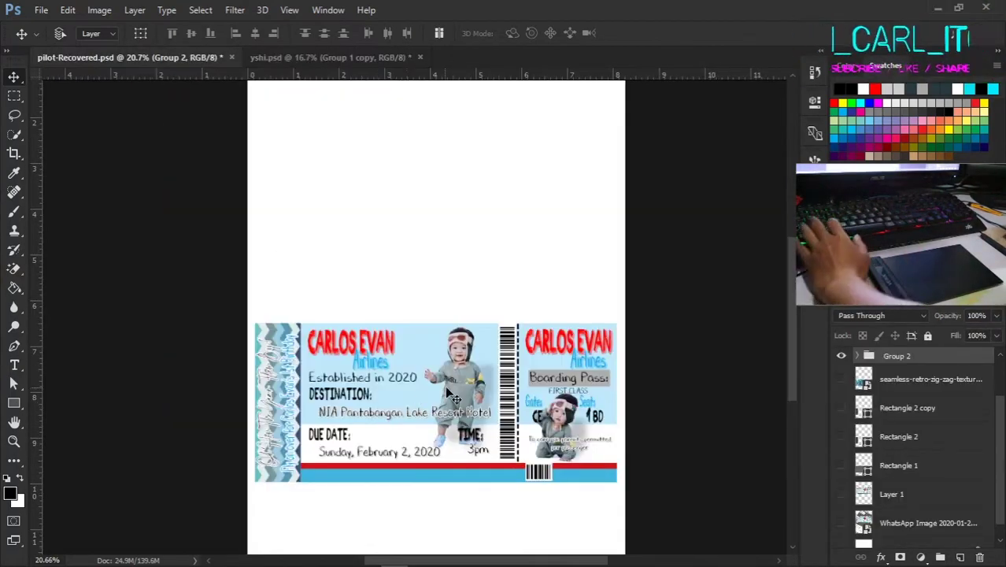
key("ctrl+j")
right_click(905, 420)
left_click(819, 421)
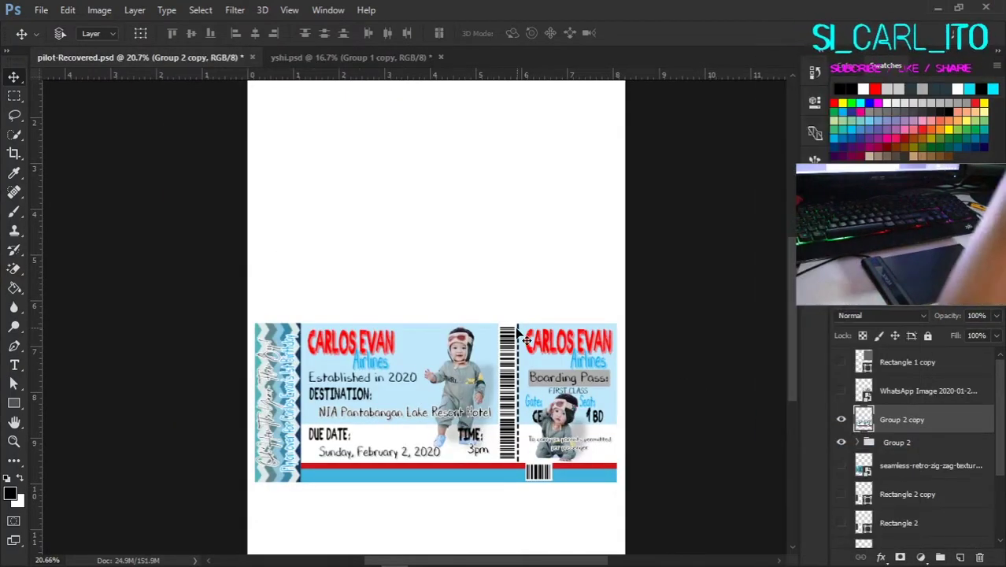
left_click_drag(518, 336, 532, 371)
Step: Straighten and enlarge the envelope behind the ticket with Free Transform
scroll(922, 448, "up", 2)
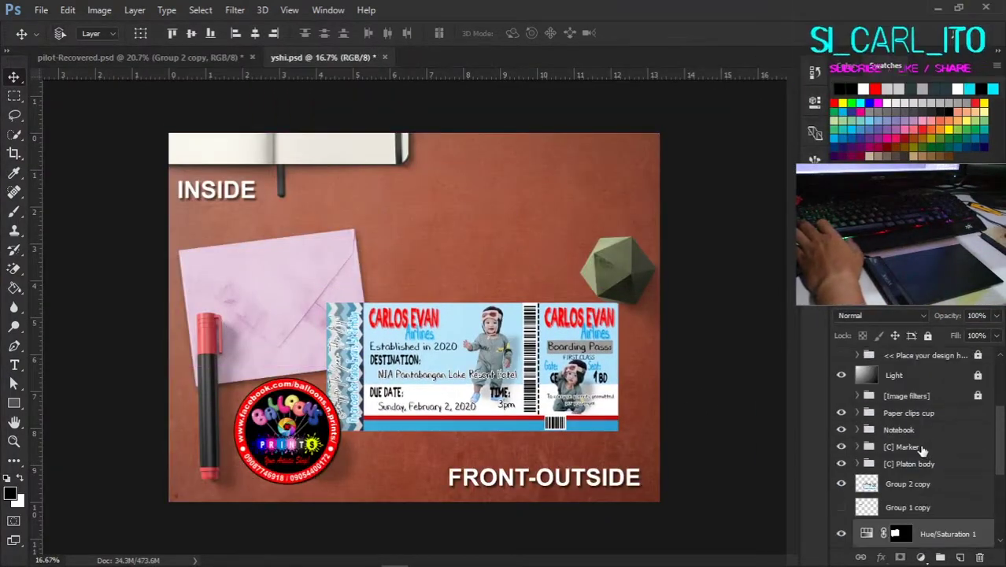
scroll(922, 448, "down", 2)
key("ctrl+t")
left_click_drag(415, 240, 370, 236)
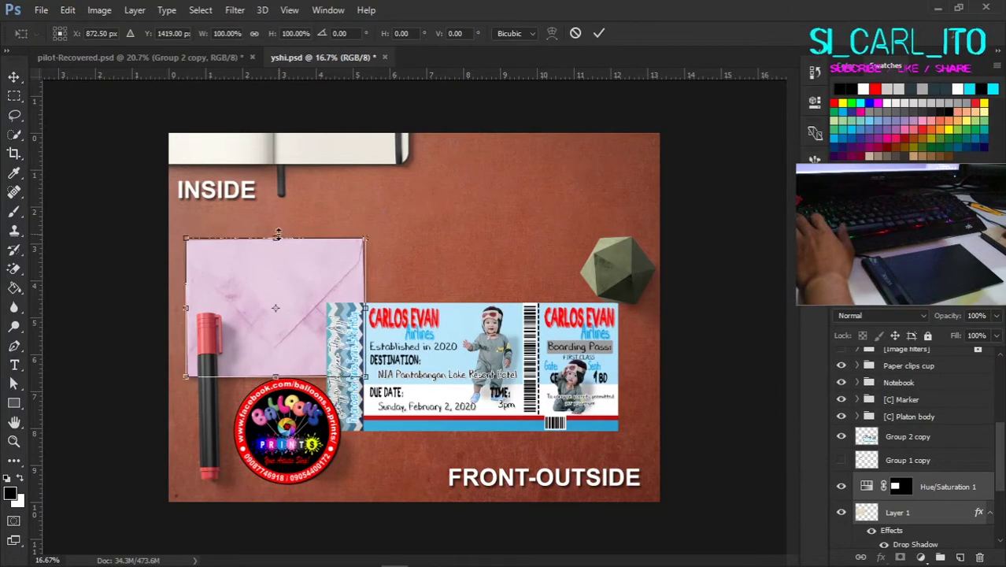
left_click_drag(427, 283, 579, 285)
left_click_drag(351, 293, 419, 294)
left_click_drag(706, 349, 496, 389)
key("Return")
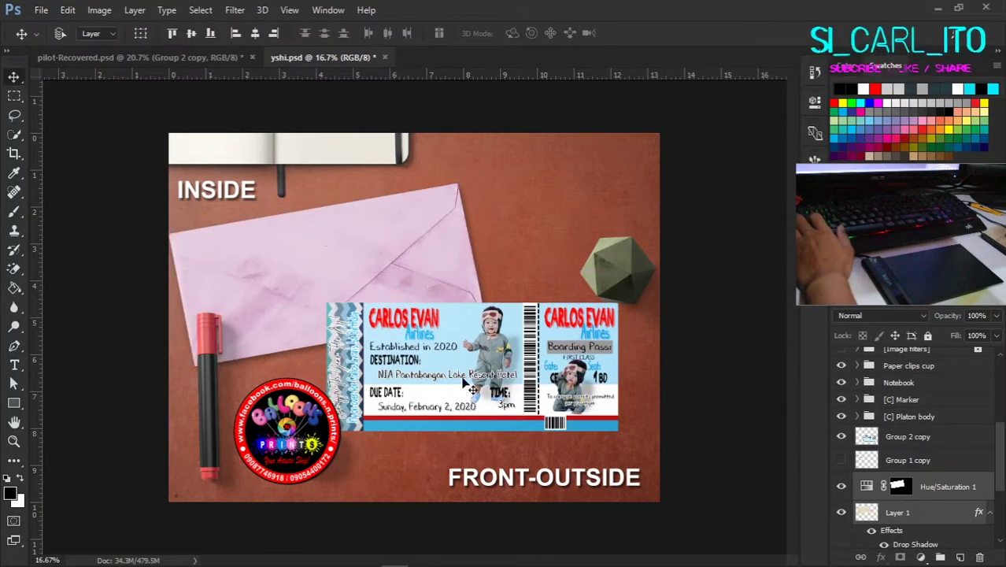
Step: Zoom out, apply a drop shadow to the ticket, and nudge its position on the desk
key("ctrl+minus")
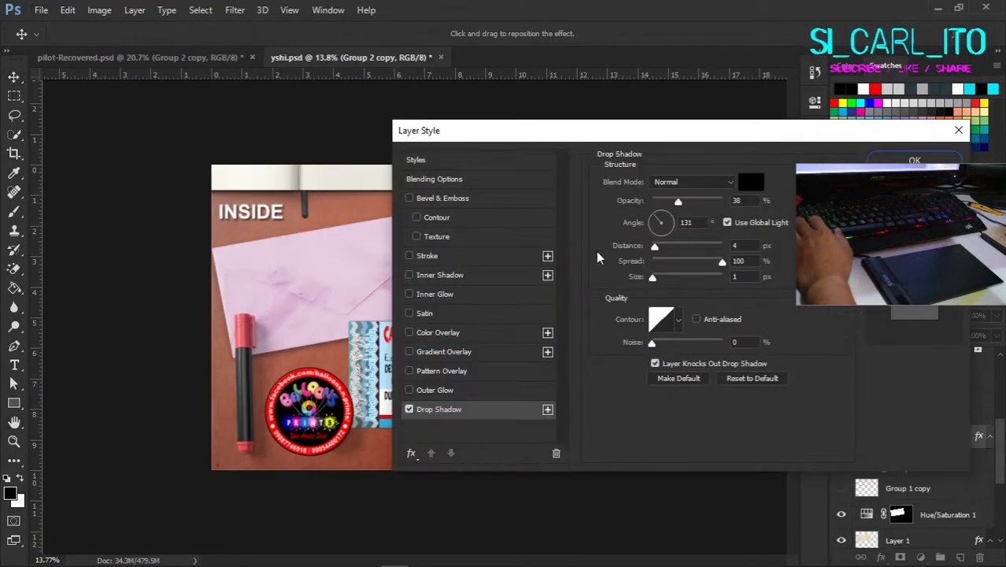
left_click_drag(696, 132, 834, 68)
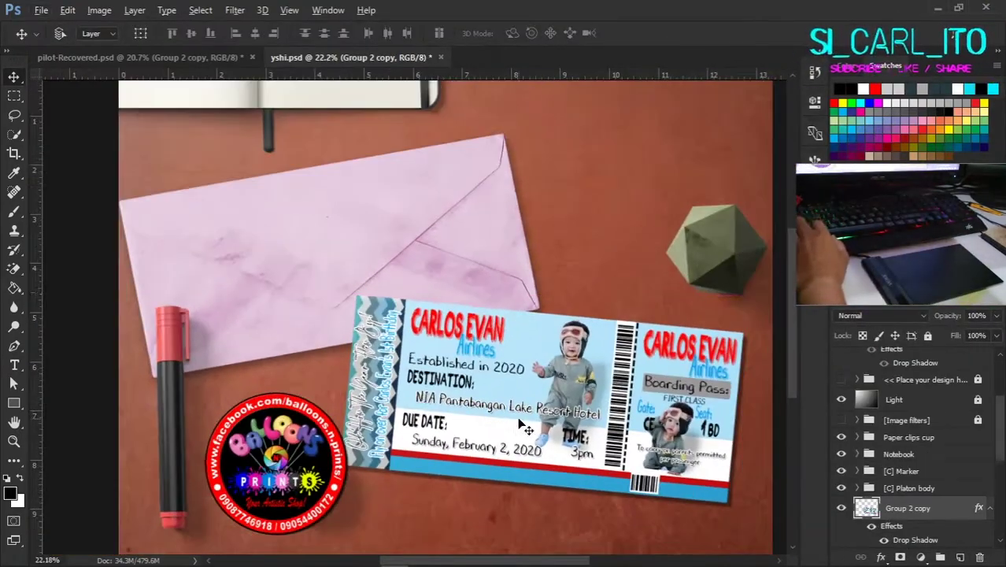
left_click_drag(718, 285, 727, 301)
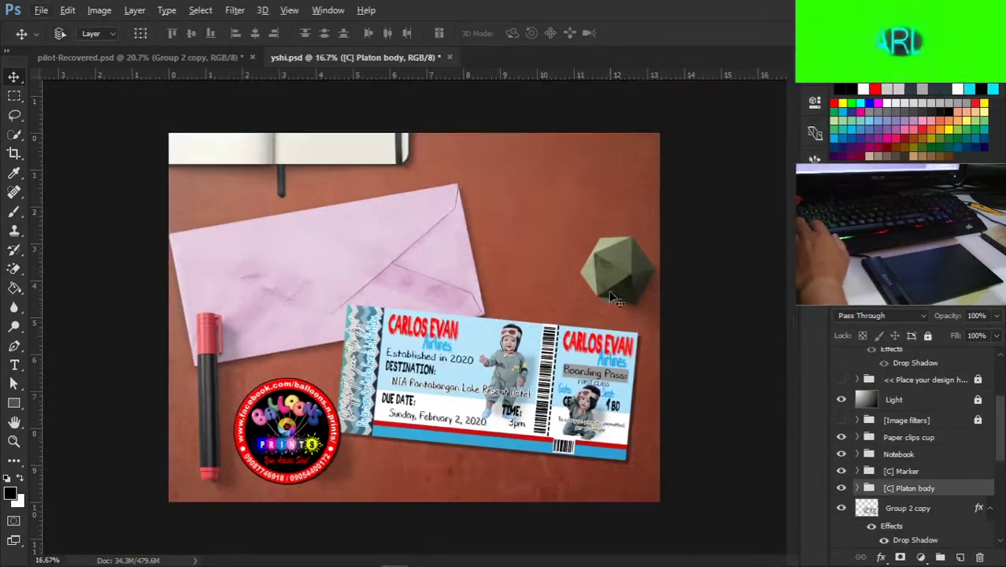
Step: Search Google Images in Opera for 'toy airplane png'
mouse_move(224, 551)
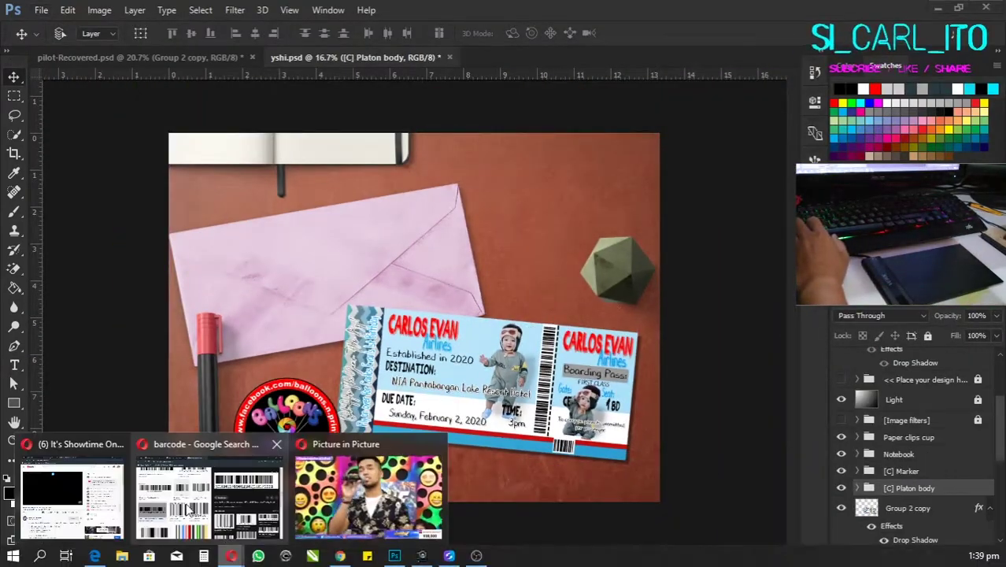
left_click(209, 483)
left_click(311, 122)
key("ctrl+a")
type("toy air")
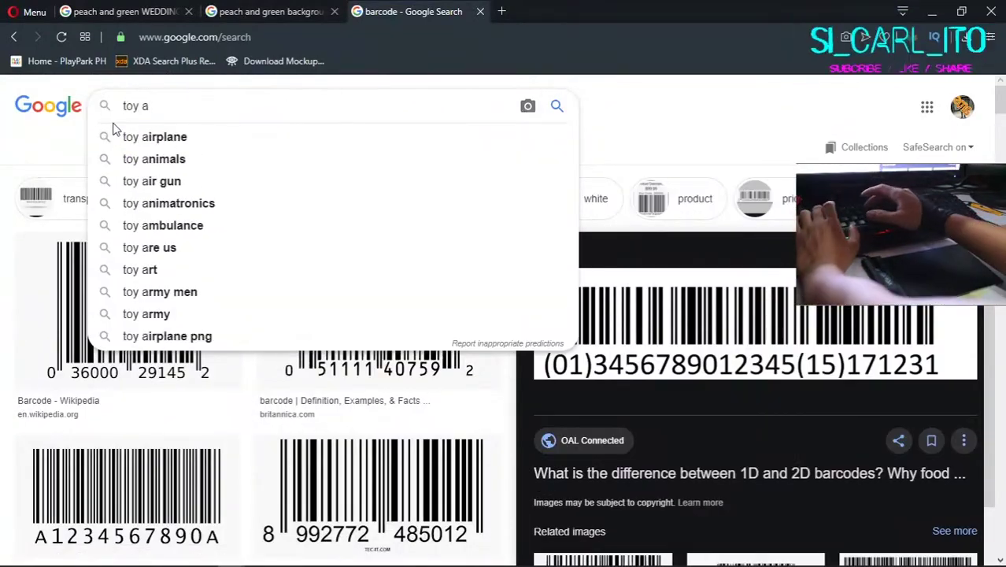
left_click(166, 181)
scroll(425, 263, "down", 5)
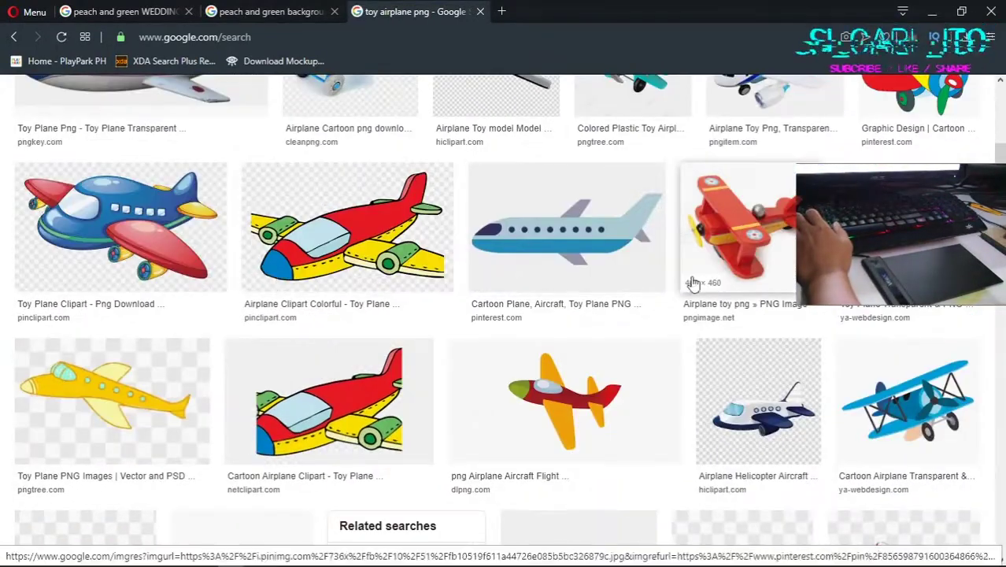
Step: Save the red toy biplane image to the computer
left_click(692, 236)
right_click(782, 205)
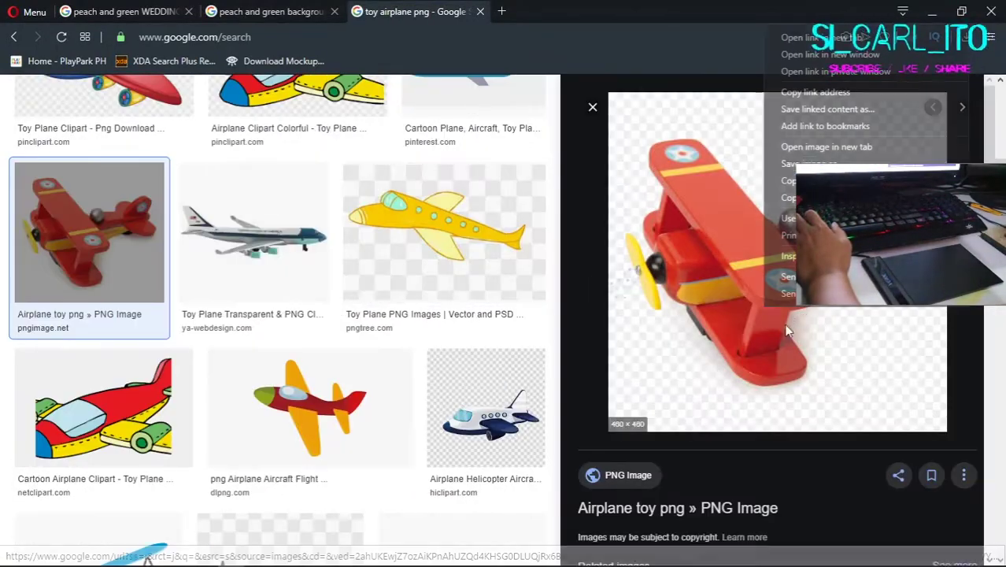
left_click(826, 161)
left_click(347, 352)
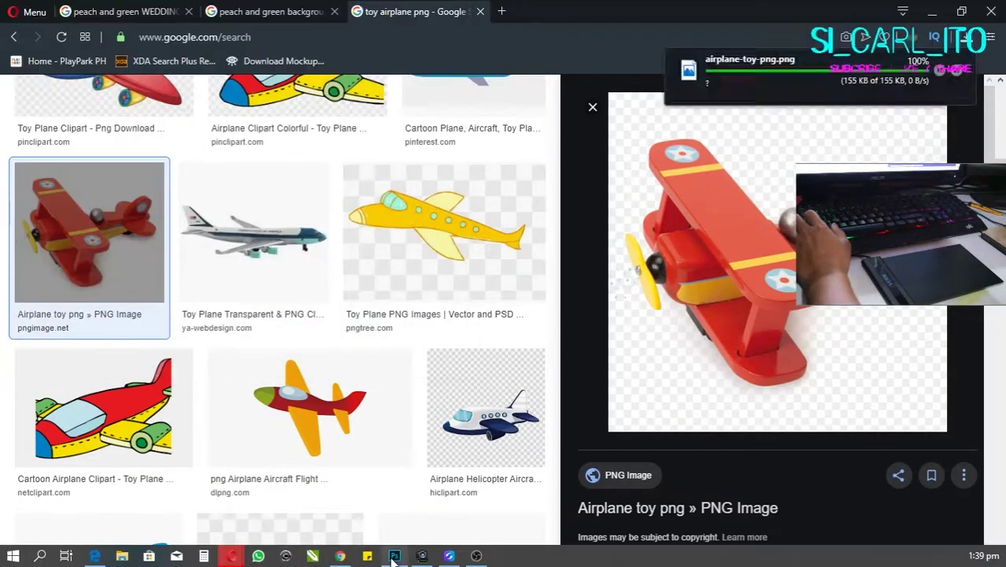
Step: Drag the downloaded biplane into the mockup, place it near the desk top, and scale to about 92%
key("alt+Tab")
key("super+e")
left_click_drag(460, 426, 535, 252)
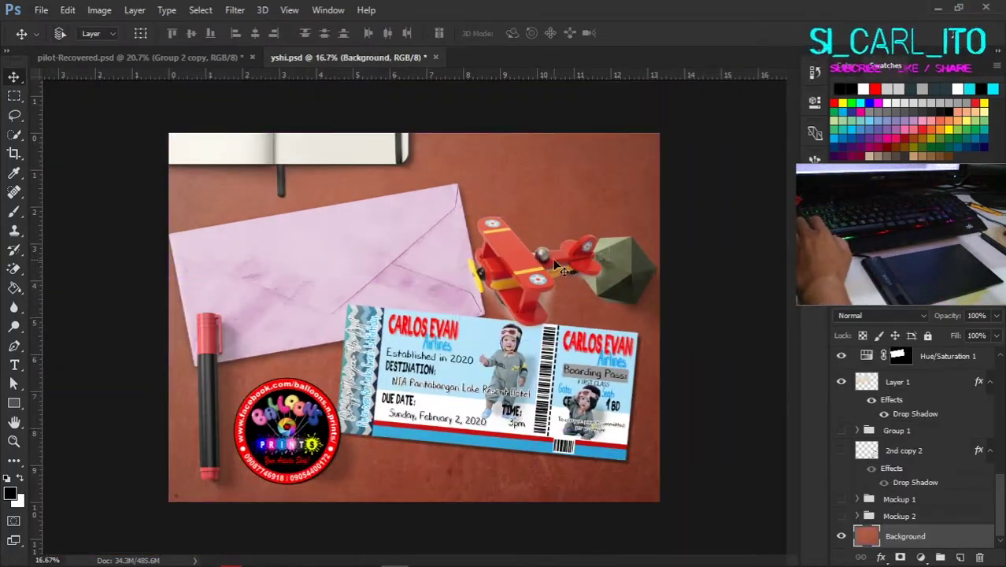
left_click_drag(555, 266, 526, 251)
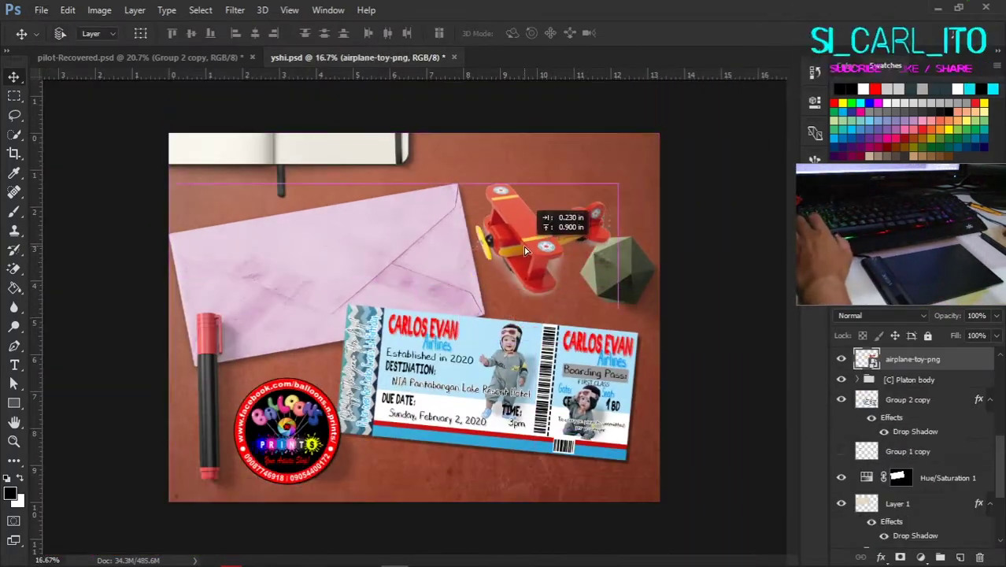
left_click_drag(592, 298, 637, 269)
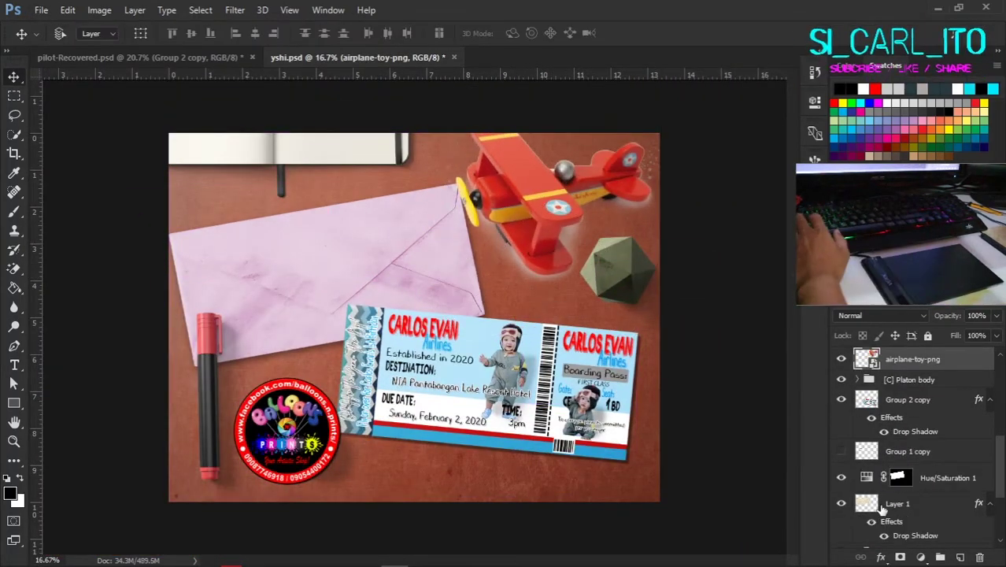
key("alt+comma")
Step: Add a Hue/Saturation adjustment to the desk background with Lightness +83
left_click(921, 557)
left_click(845, 377)
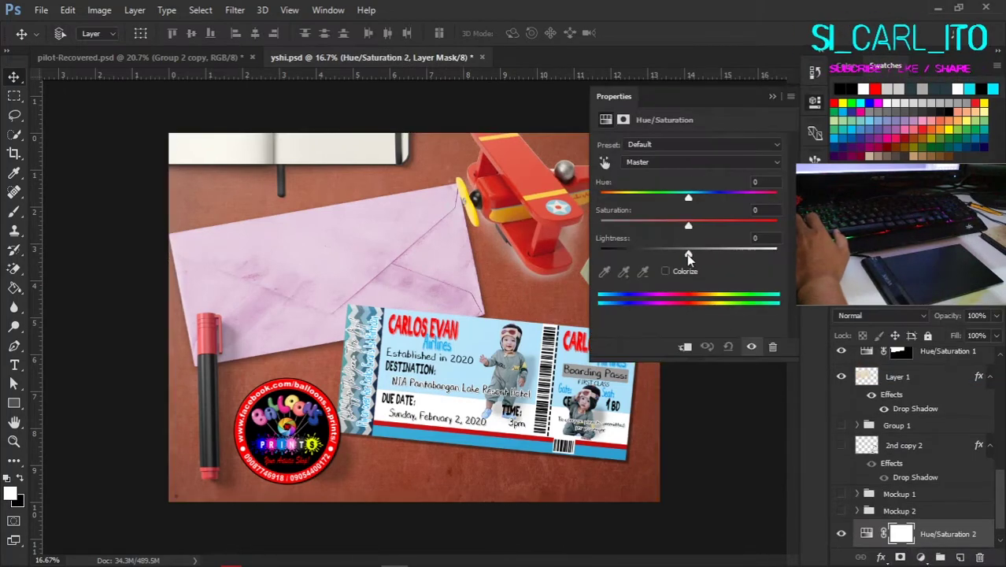
left_click_drag(688, 253, 761, 256)
scroll(414, 315, "down", 1)
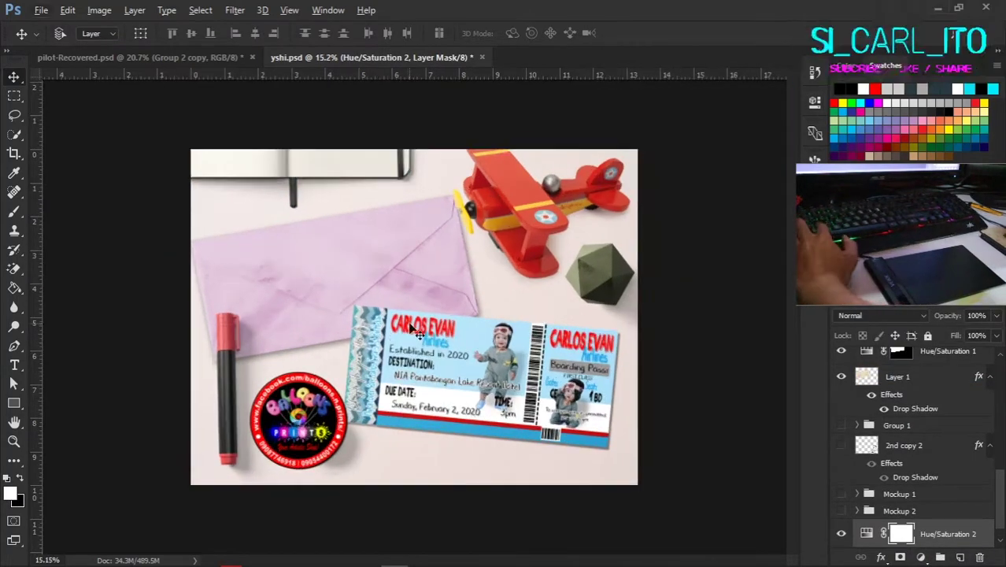
Step: Open the envelope's Hue/Saturation 1 settings to make it blue, then select the biplane layer
left_click(856, 361)
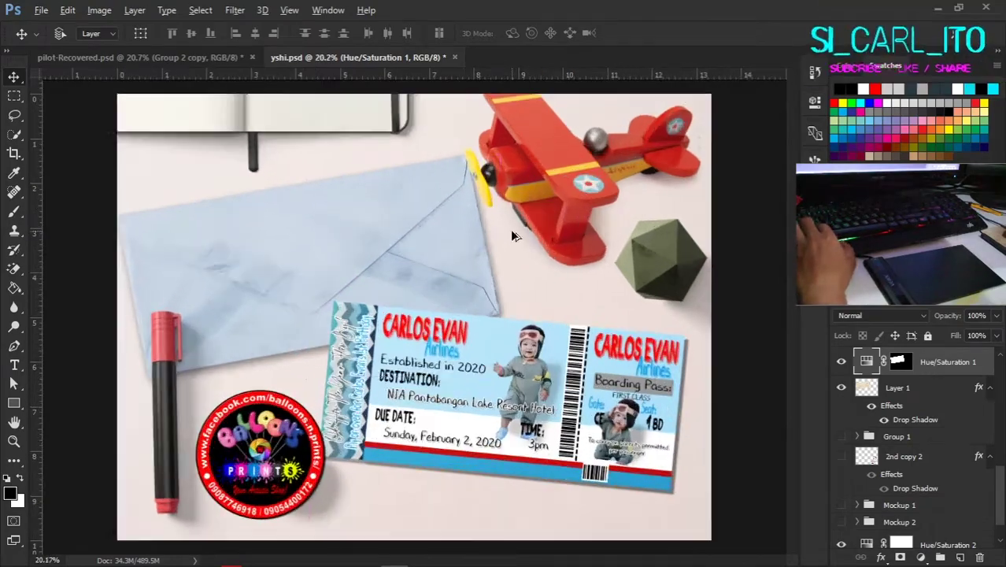
left_click(545, 181)
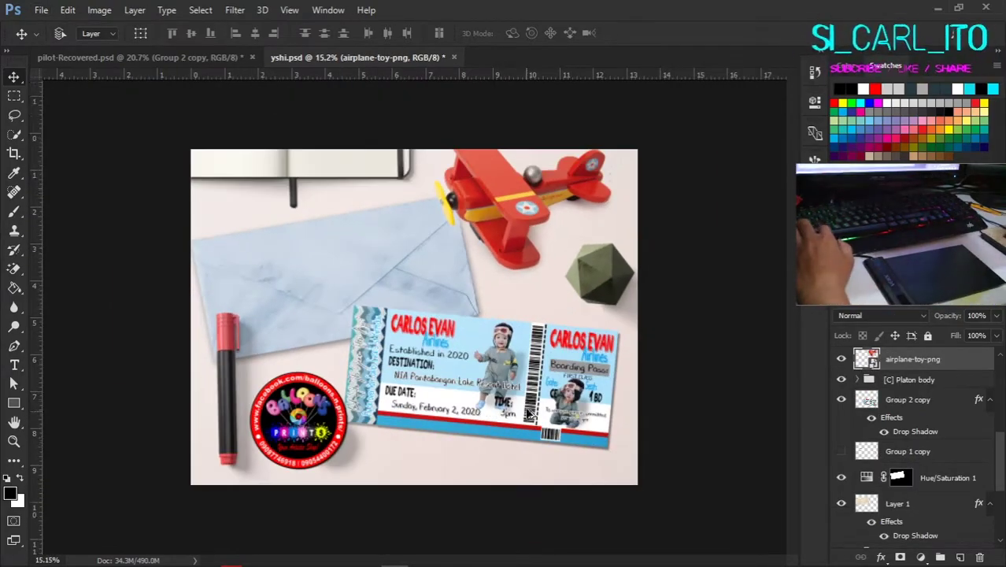
scroll(521, 437, "up", 3)
scroll(521, 438, "down", 2)
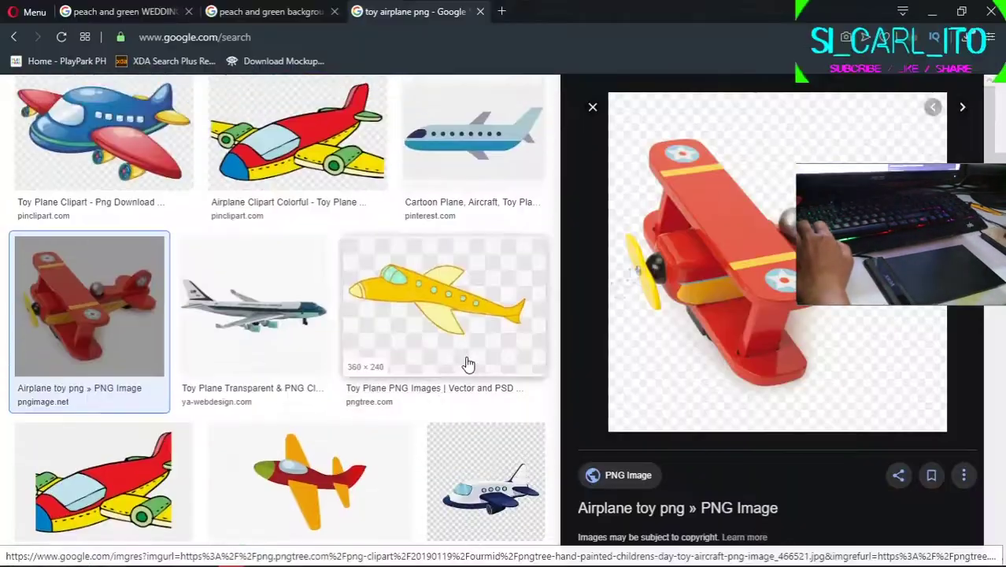
Step: Browse more toy airplane results in Opera, previewing the blue toy plane image
scroll(468, 364, "down", 5)
scroll(394, 330, "up", 2)
left_click(310, 287)
scroll(339, 309, "down", 5)
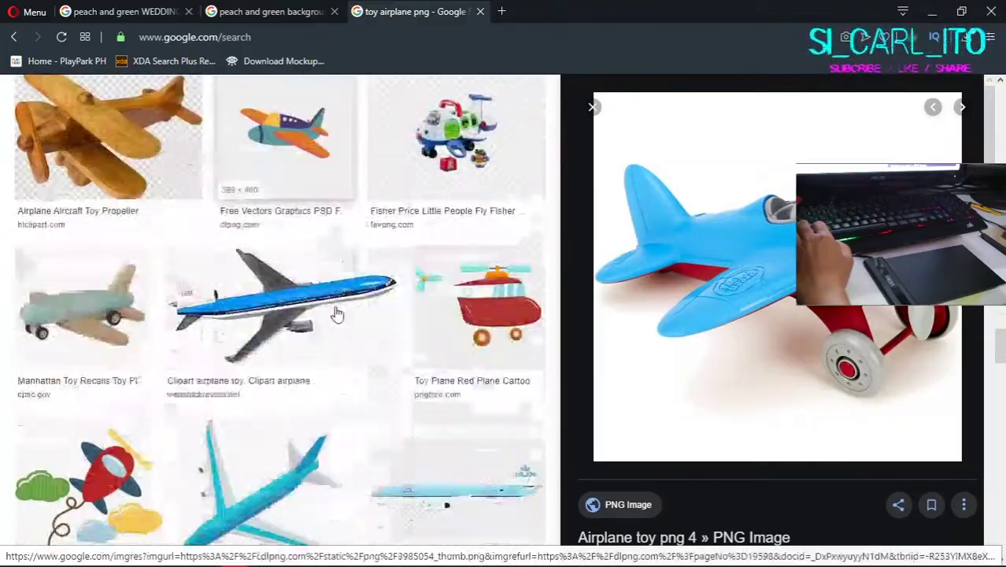
scroll(336, 313, "down", 15)
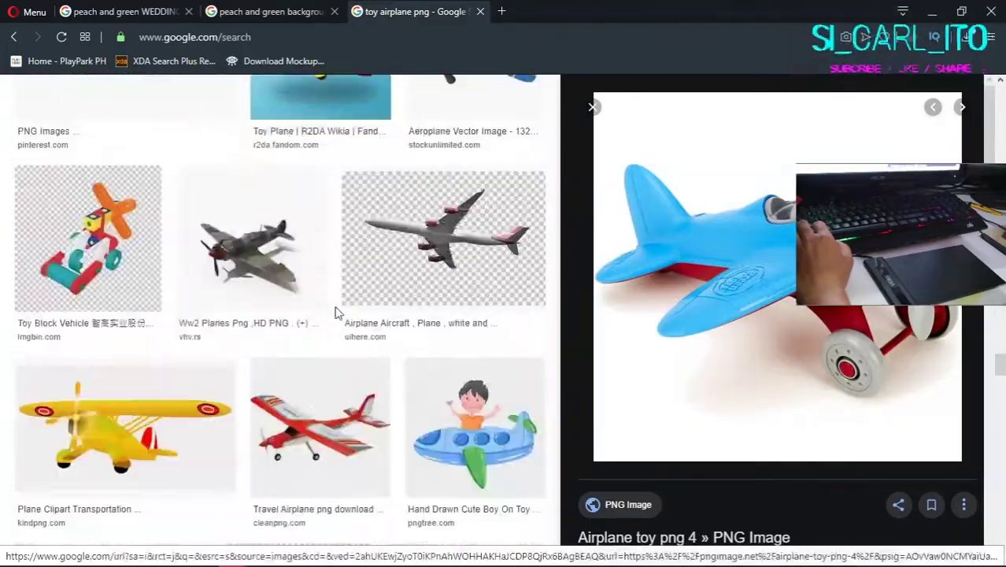
scroll(337, 310, "down", 15)
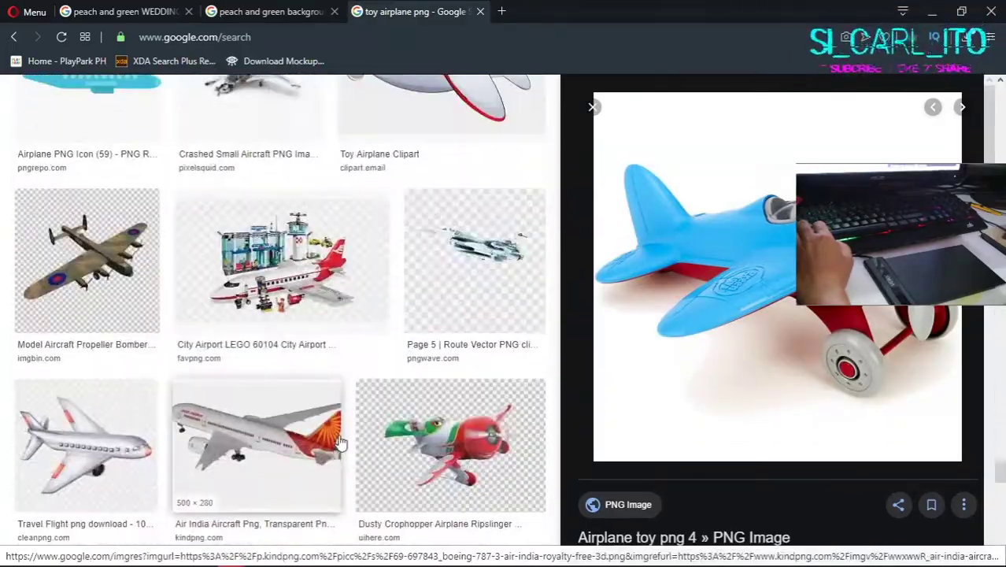
Step: Return to Photoshop and open the Desktop folder in File Explorer for the pilot photo
left_click(398, 556)
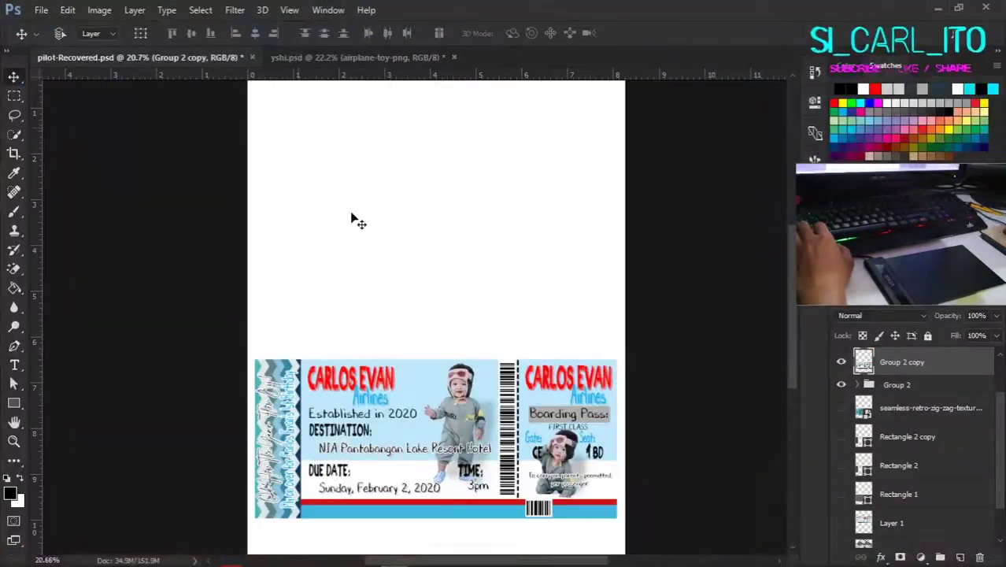
key("super+e")
left_click(353, 308)
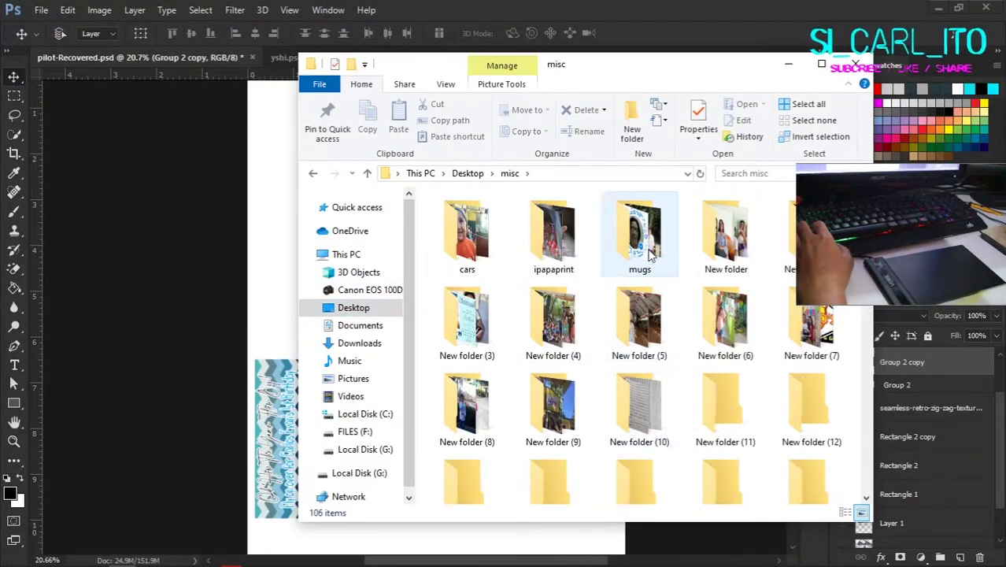
key("Delete")
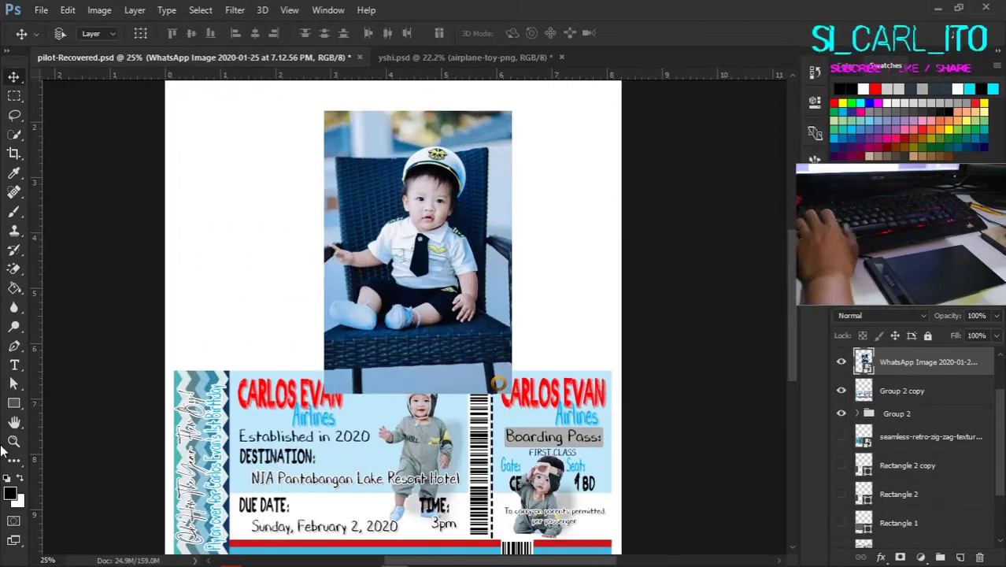
Step: Draw a circle over the child's head and copy the photo inside it to a new circular layer
left_click_drag(501, 294, 505, 299)
left_click(14, 78)
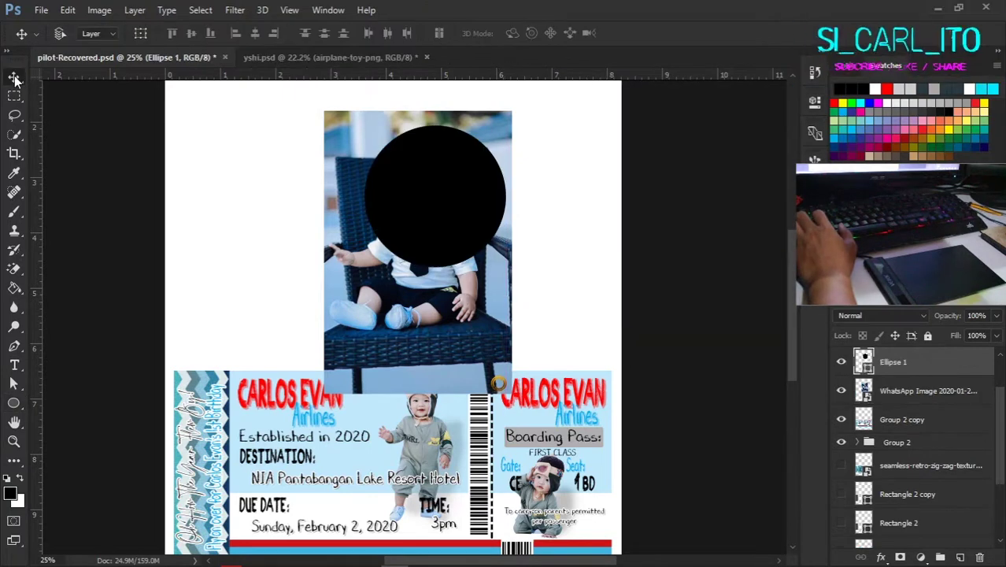
left_click_drag(418, 242, 435, 286)
scroll(425, 247, "up", 2)
scroll(460, 262, "down", 1)
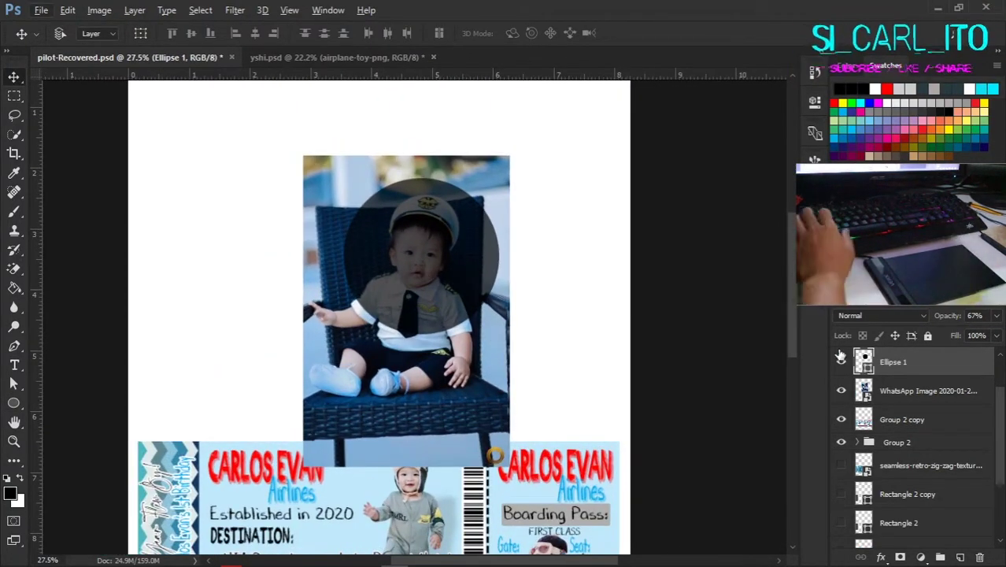
left_click(929, 391)
left_click(864, 361, "ctrl")
key("ctrl+j")
left_click(840, 361)
left_click(841, 419)
left_click_drag(406, 260, 382, 251)
Step: Add a blue Stroke outline to the circular photo layer
double_click(929, 391)
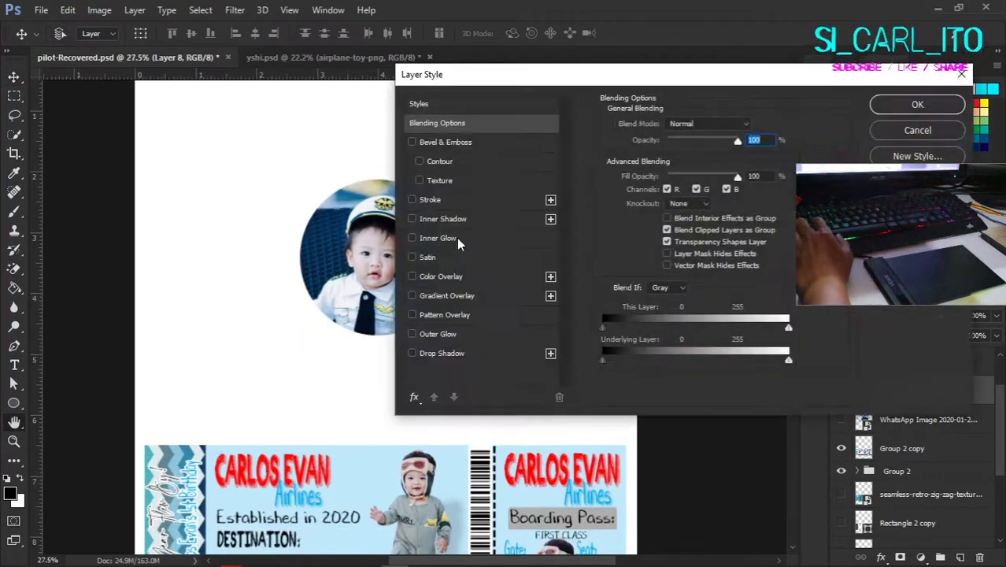
left_click(430, 199)
left_click(630, 236)
left_click(721, 213)
key("Return")
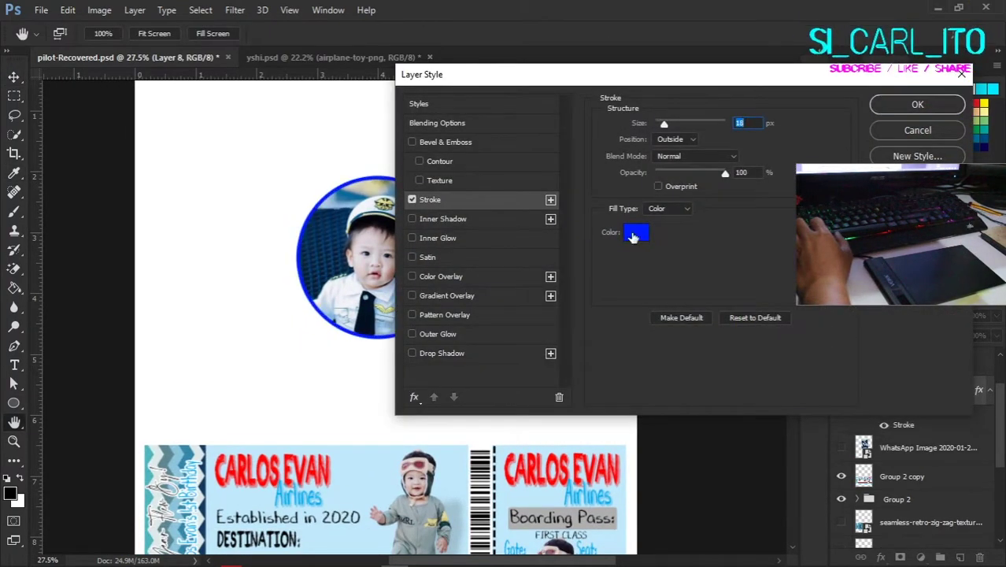
left_click(632, 236)
key("Return")
key("Return")
scroll(425, 270, "down", 2)
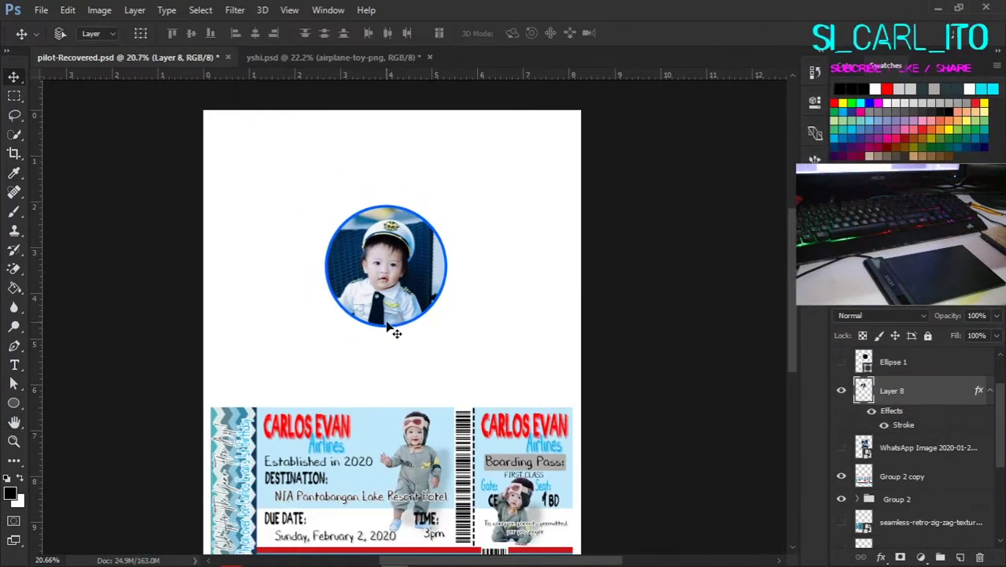
scroll(436, 308, "up", 3)
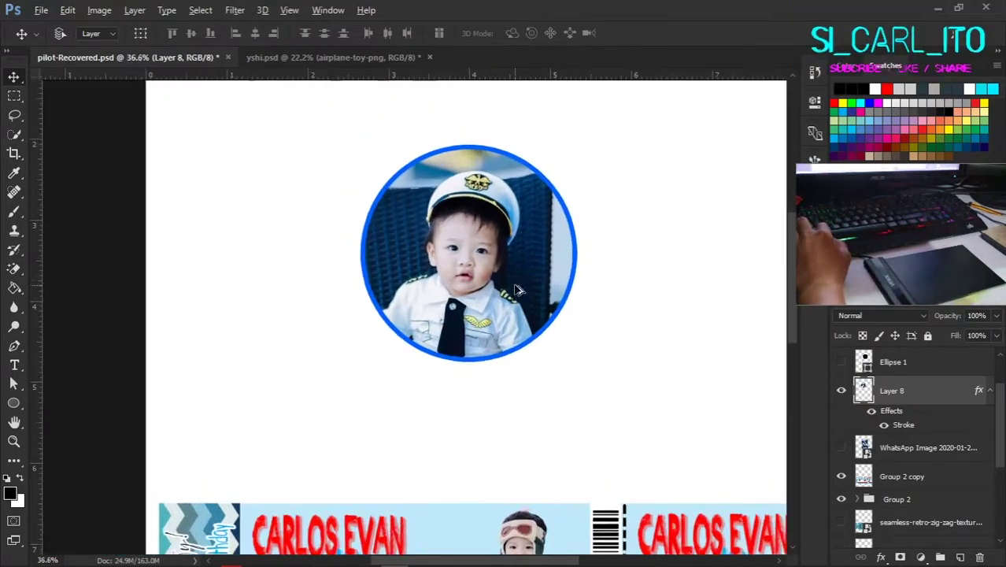
Step: Show the circle, move it below the photo layer, and scale it up behind the photo
left_click(840, 361)
left_click_drag(892, 361, 893, 432)
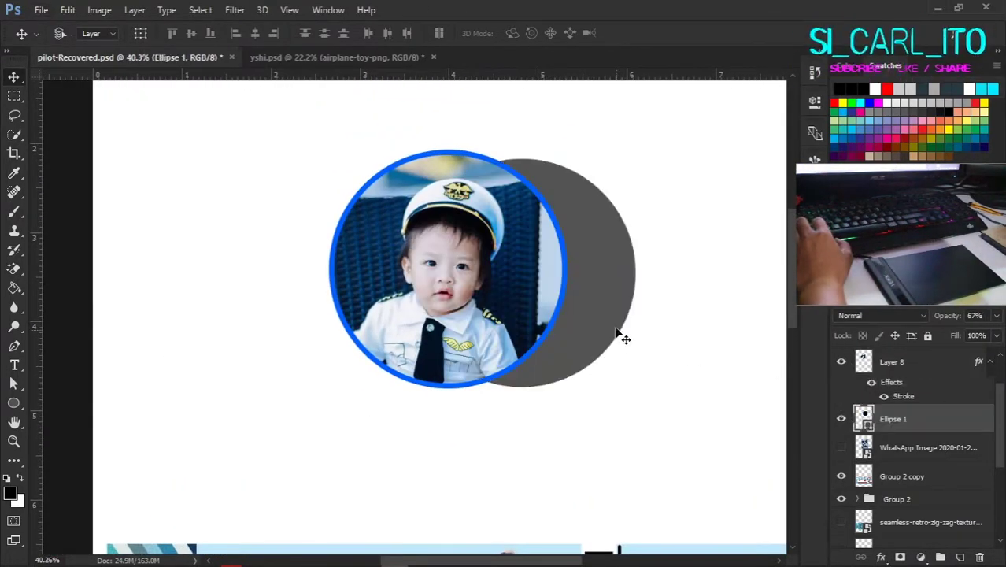
key("ctrl+t")
left_click_drag(620, 337, 596, 413)
key("Return")
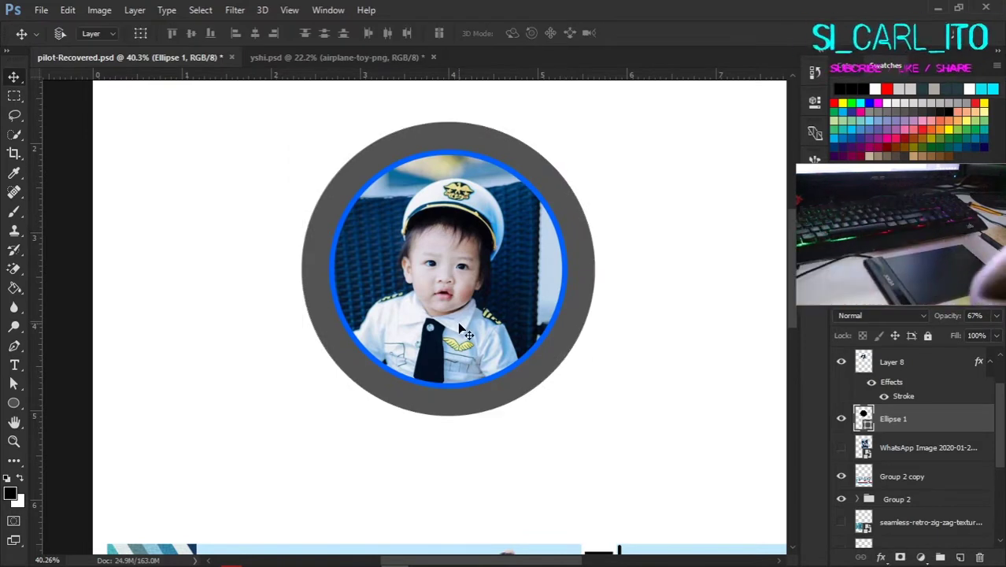
Step: Fill the ring light blue (#4cbdfe) and give it a dark blue Stroke
double_click(864, 418)
key("Return")
double_click(864, 418)
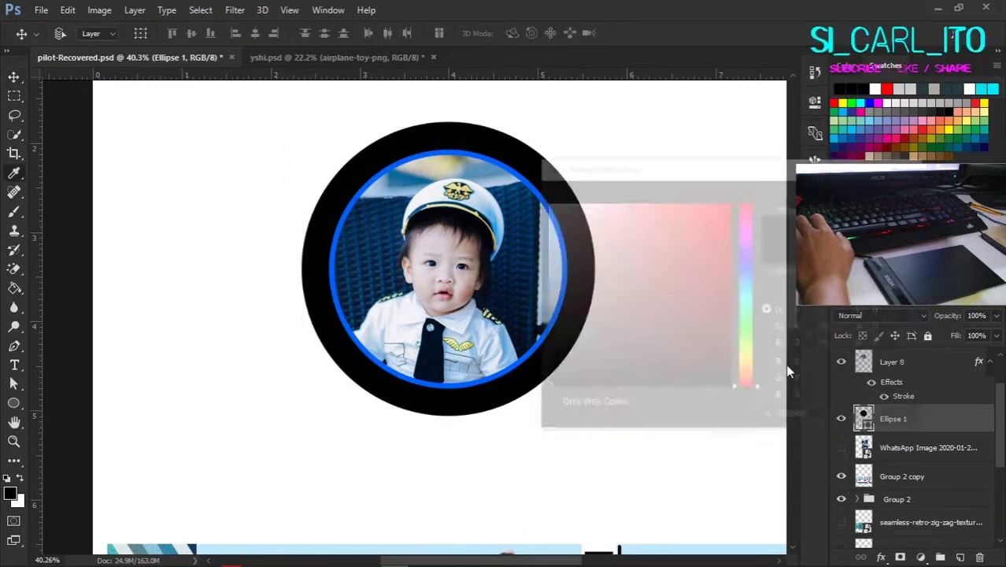
left_click(643, 215)
left_click(675, 202)
left_click(755, 288)
key("Return")
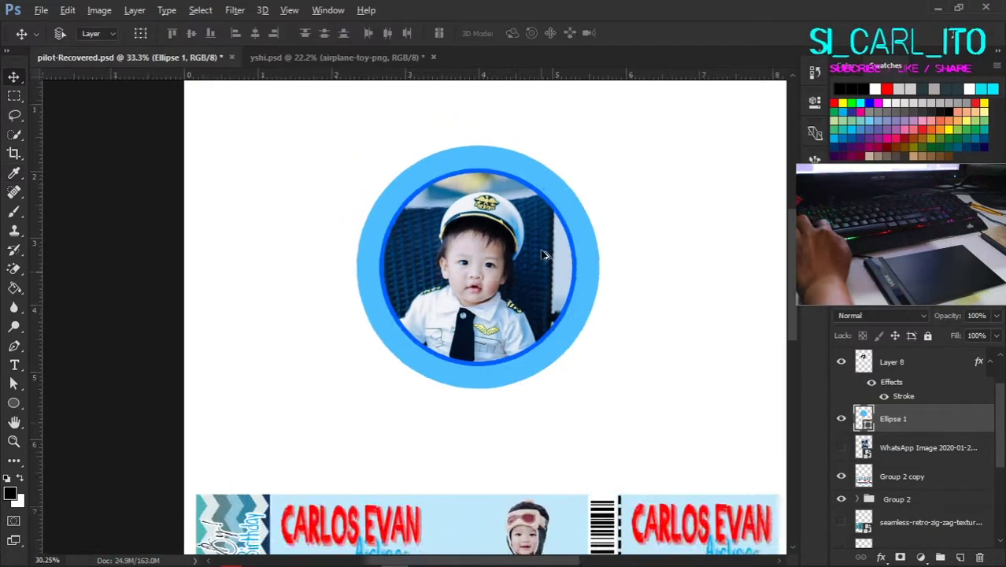
double_click(945, 418)
key("Return")
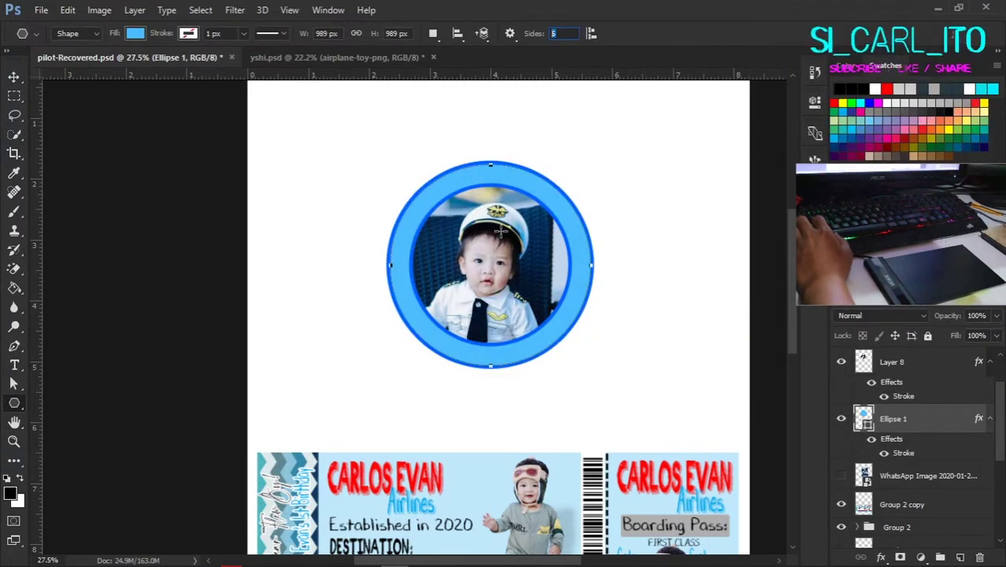
Step: Shift the ring slightly lower and create a black polygon enlarged over the badge
left_click(388, 126)
key("Escape")
key("v")
scroll(386, 171, "up", 3)
mouse_move(387, 171)
left_mouse_down()
mouse_move(376, 201)
mouse_move(384, 180)
left_mouse_up()
left_click(361, 213)
key("Return")
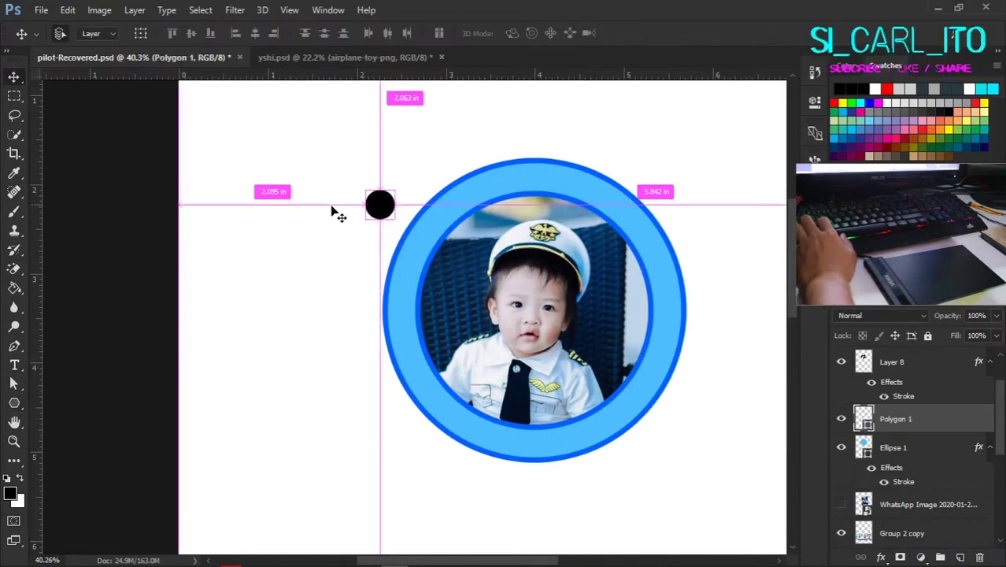
key("ctrl+t")
left_click_drag(393, 218, 697, 478)
key("u")
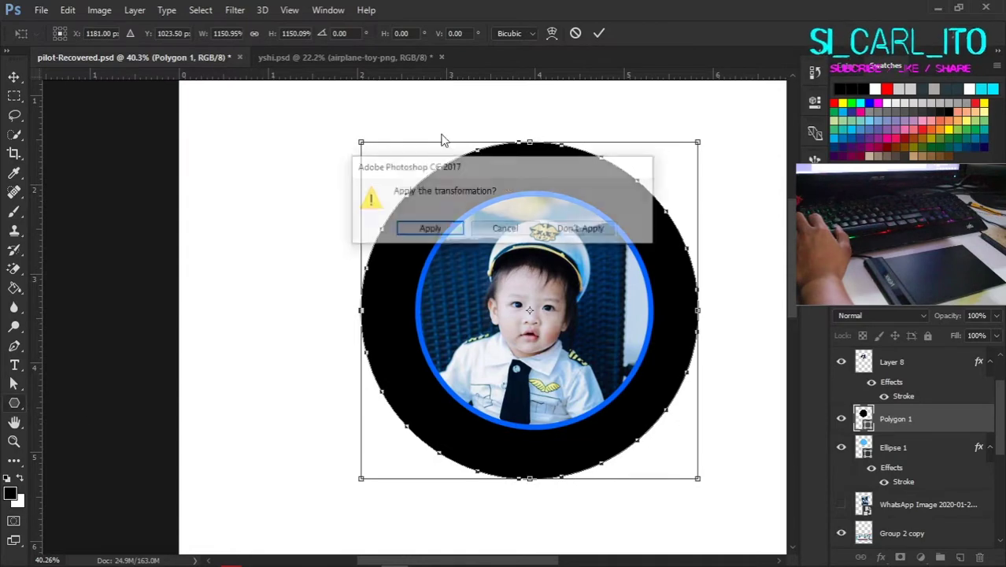
key("Return")
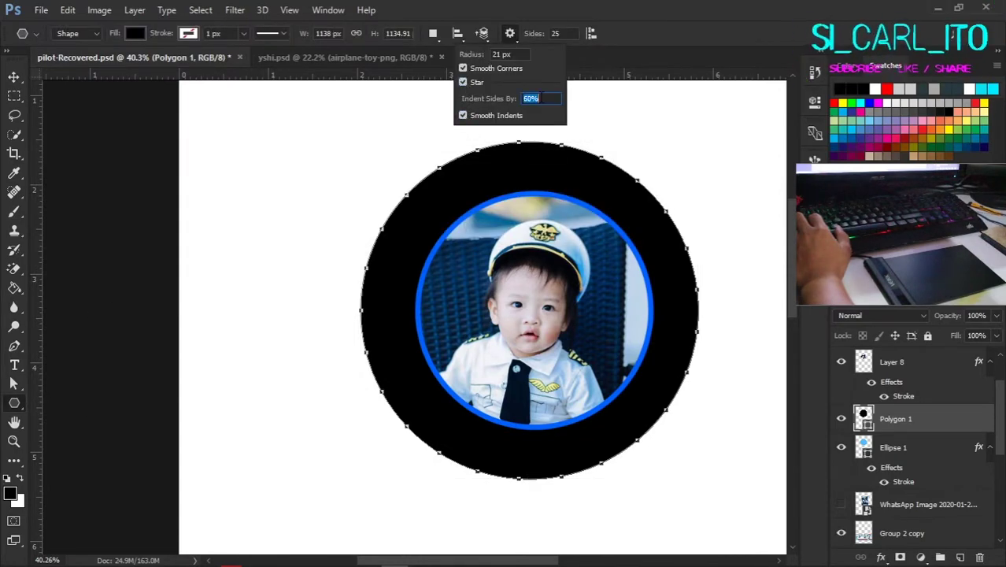
Step: Draw a star shape, hide the first polygon, and move the star over the photo
left_click_drag(775, 359, 732, 236)
key("ctrl+minus")
key("v")
left_click(840, 447)
mouse_move(729, 359)
left_mouse_down()
mouse_move(539, 180)
mouse_move(448, 244)
left_mouse_up()
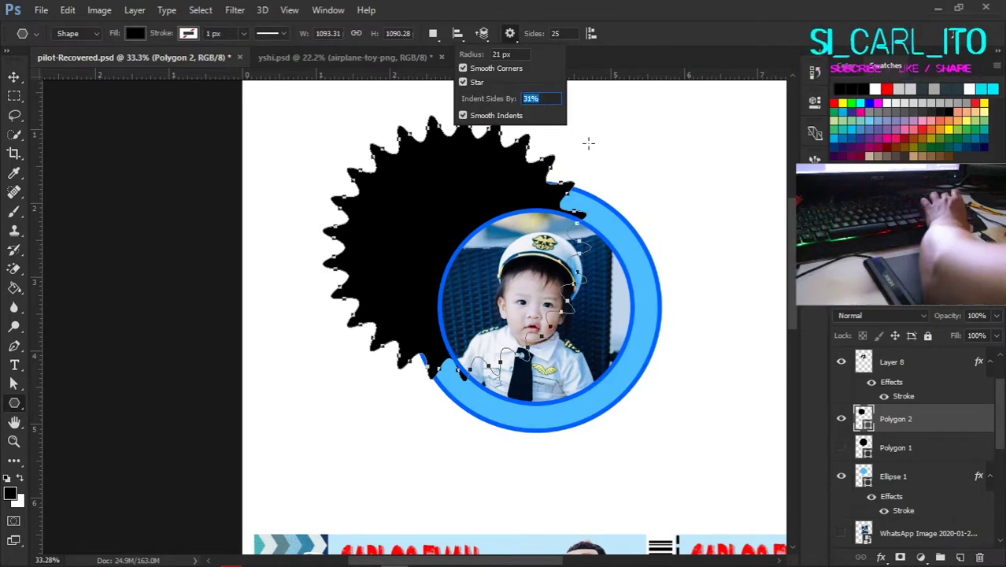
key("Return")
Step: Draw a wavy-edged polygon, send it behind the ring and photo, and scale it around the ring
mouse_move(713, 291)
left_mouse_down()
mouse_move(779, 197)
mouse_move(612, 275)
mouse_move(630, 285)
mouse_move(588, 301)
left_mouse_up()
key("v")
left_click(840, 447)
key("ctrl+shift+bracketleft")
key("ctrl+t")
left_click_drag(669, 387, 666, 445)
key("Return")
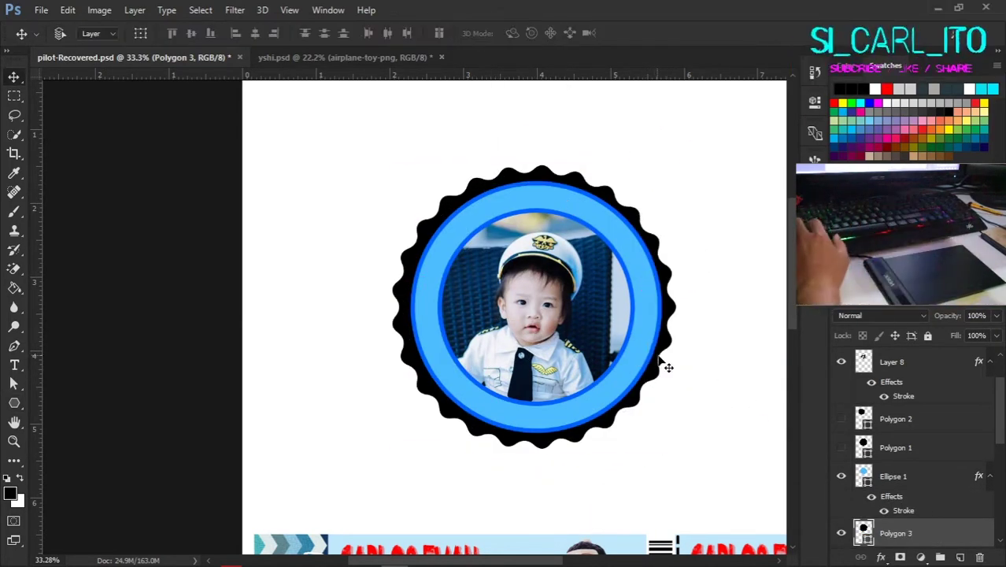
scroll(669, 386, "down", 1)
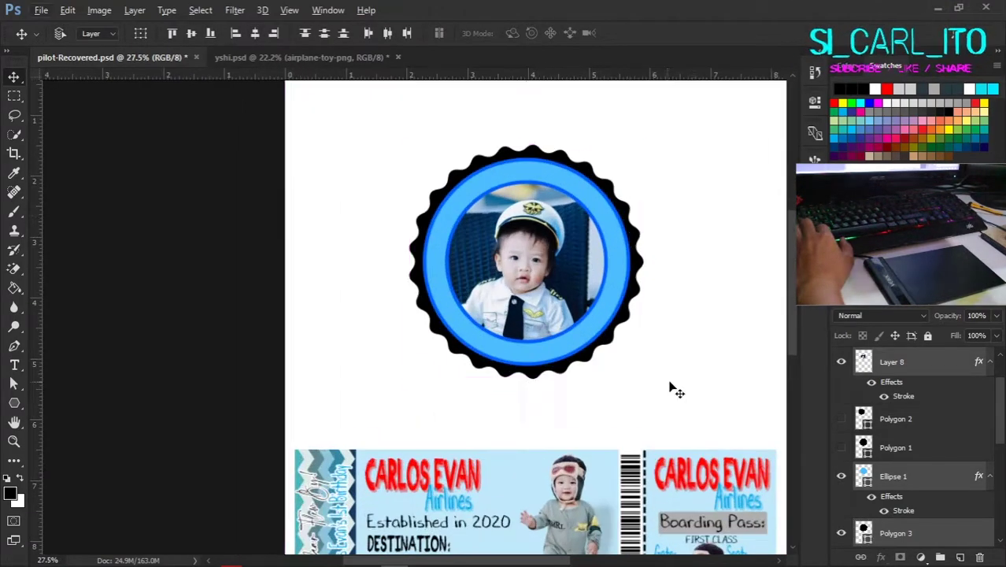
Step: Make the wavy badge edge light blue and draw a first circular ellipse path over the badge
double_click(864, 533)
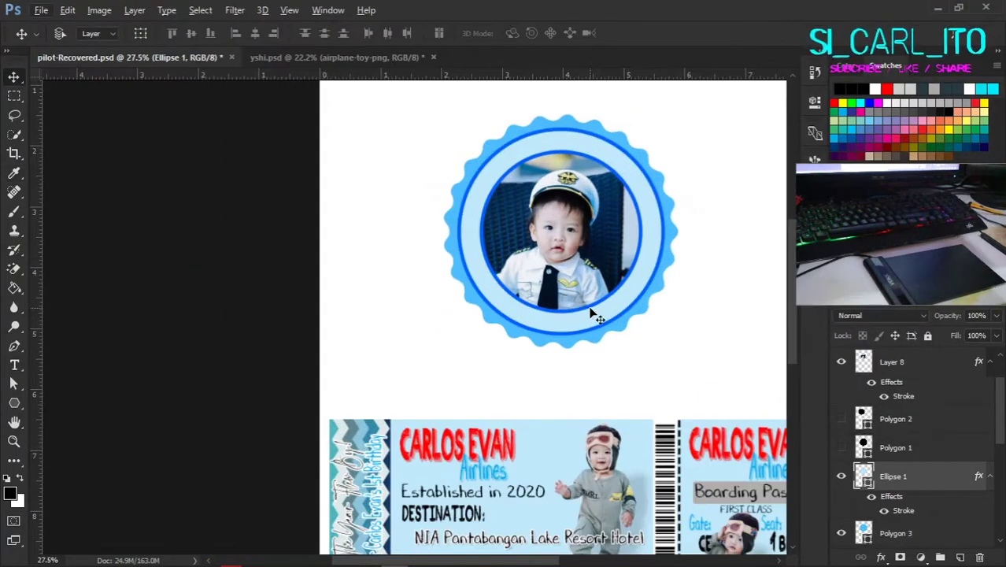
right_click(14, 402)
left_click(87, 435)
left_click_drag(451, 155, 641, 345)
left_click(753, 102)
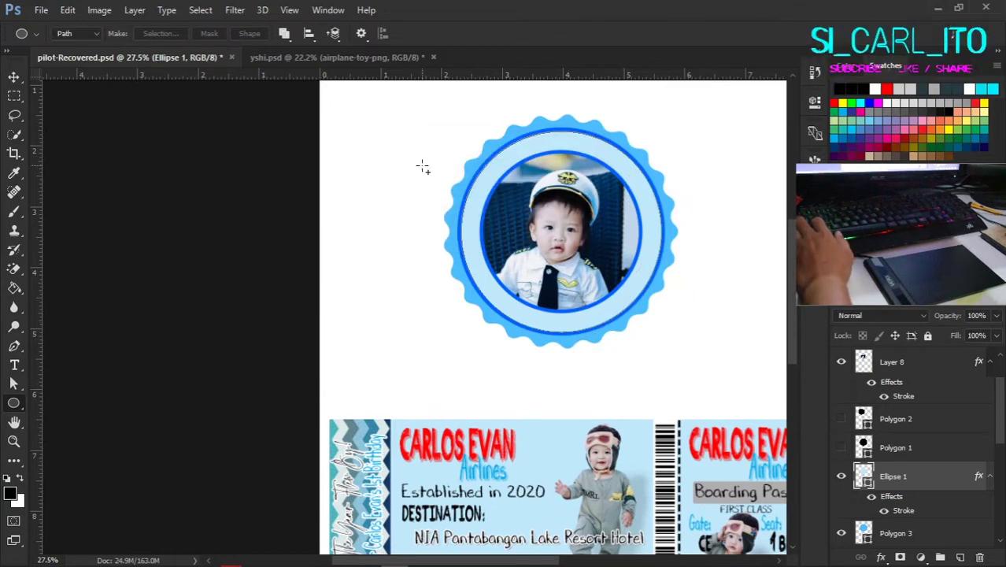
Step: Redraw the circular ellipse path around the photo on the badge
left_click_drag(437, 182, 620, 364)
scroll(706, 260, "up", 2)
scroll(642, 345, "down", 1)
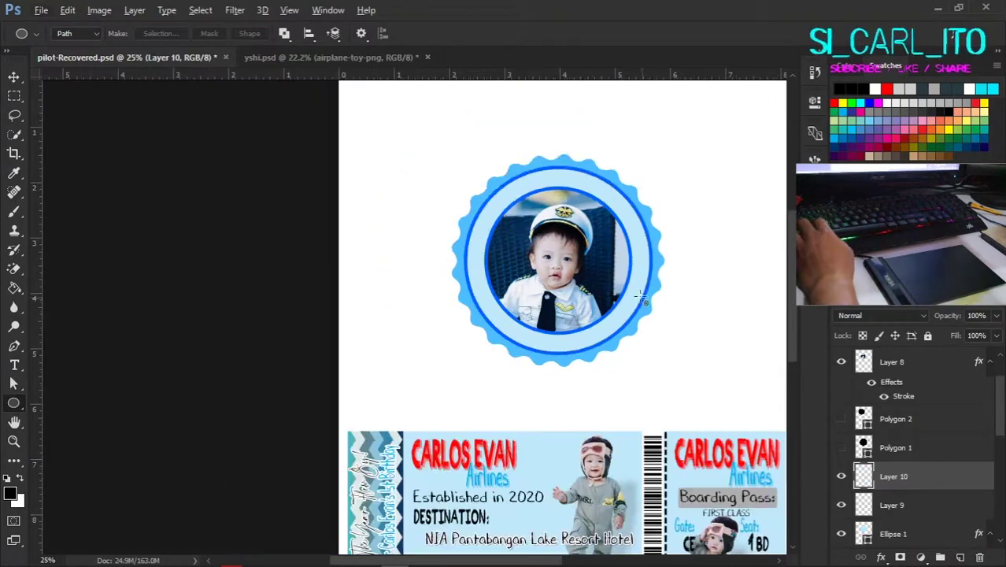
left_click(642, 298)
Step: Set 'Your invited..' on the ellipse path and scale the curved text down
key("Return")
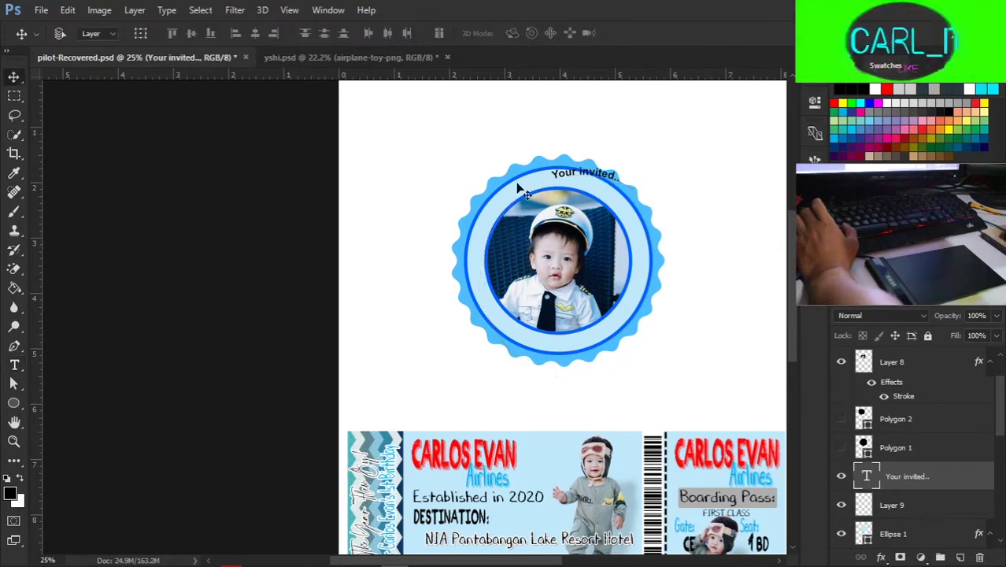
double_click(866, 477)
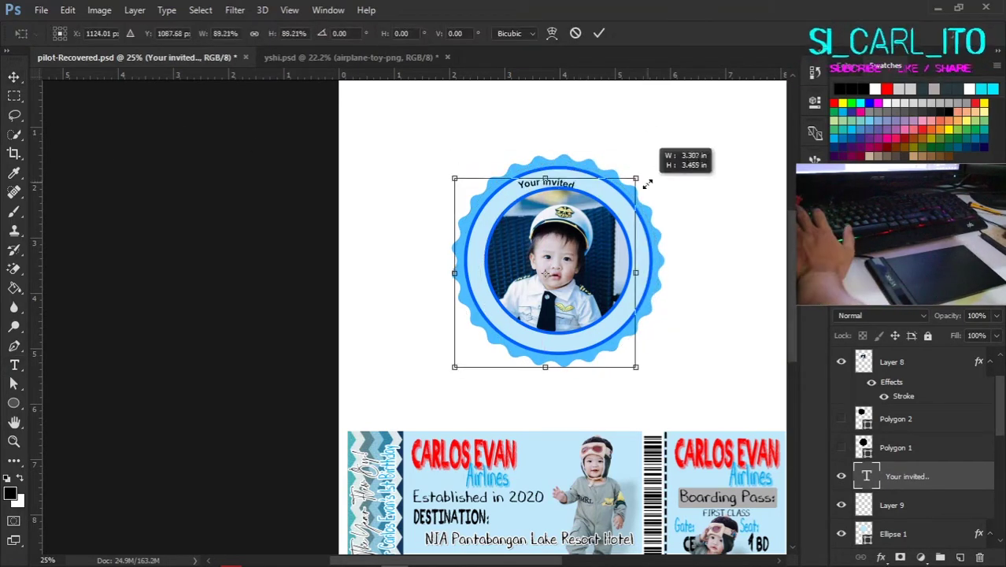
left_click_drag(630, 319, 624, 313)
key("Return")
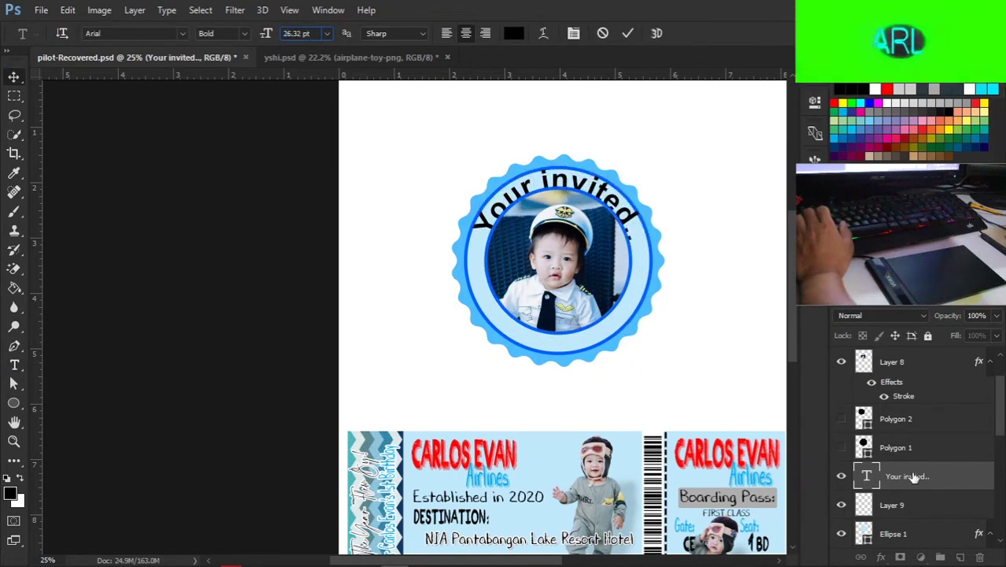
Step: Move Polygon 1 to the top, then shrink and centre the photo inside the badge ring
left_click_drag(922, 353, 923, 355)
scroll(595, 257, "up", 2)
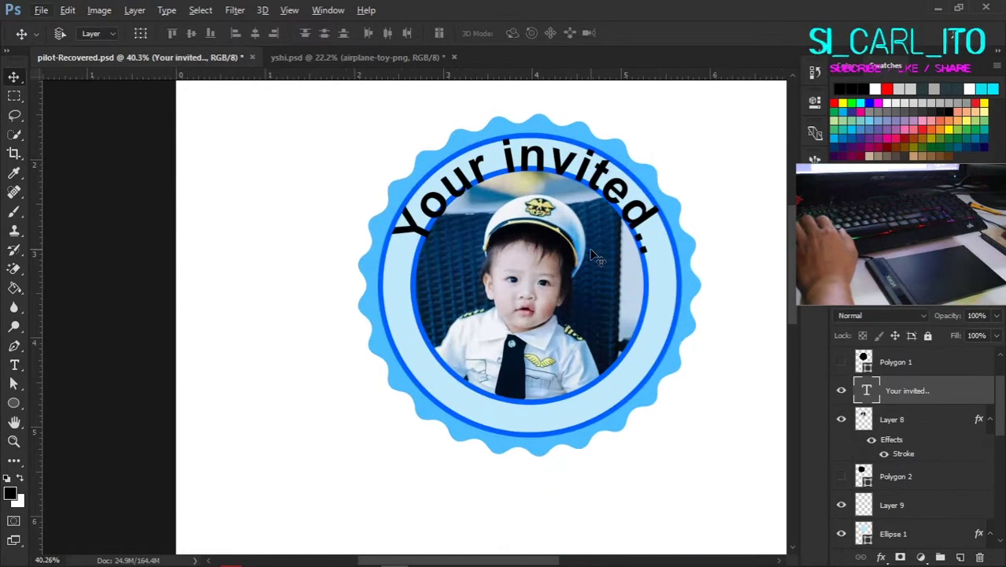
left_click(630, 312, "ctrl")
left_click_drag(645, 168, 628, 188)
key("Return")
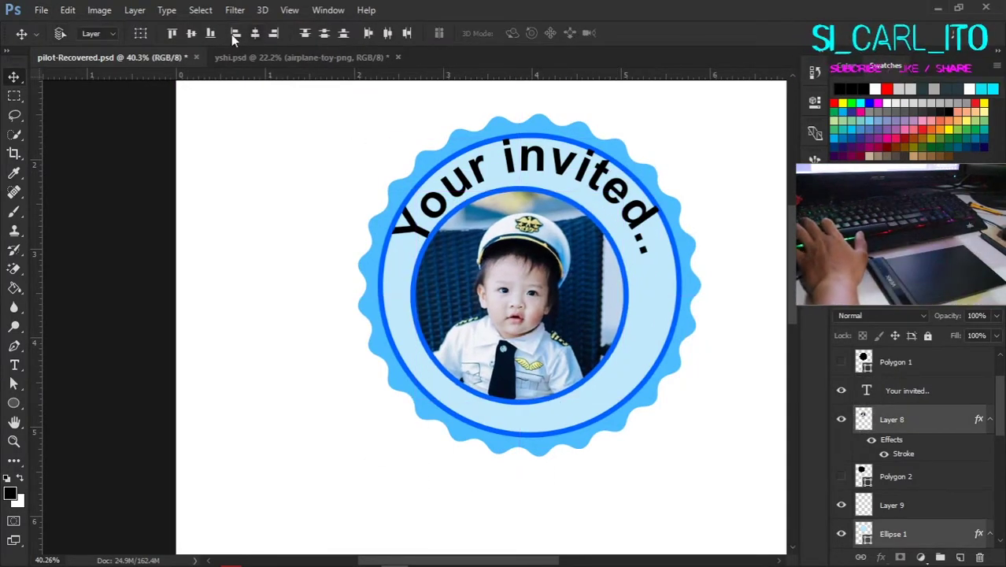
left_click(231, 34)
Step: Shrink and reposition the curved text and adjust its baseline shift in the Character panel
left_click(628, 214, "ctrl")
key("ctrl+t")
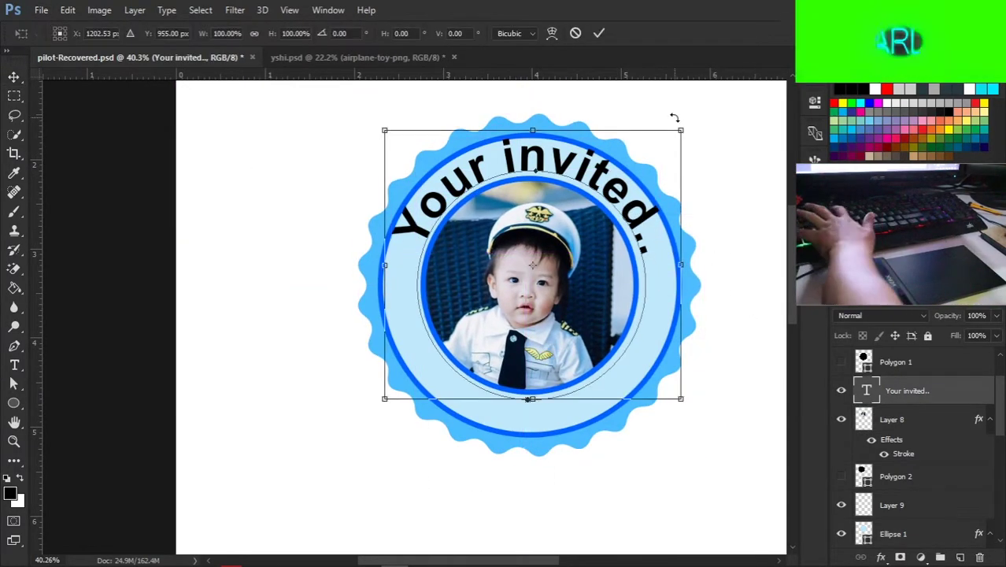
left_click_drag(673, 113, 665, 134)
left_click_drag(630, 206, 621, 214)
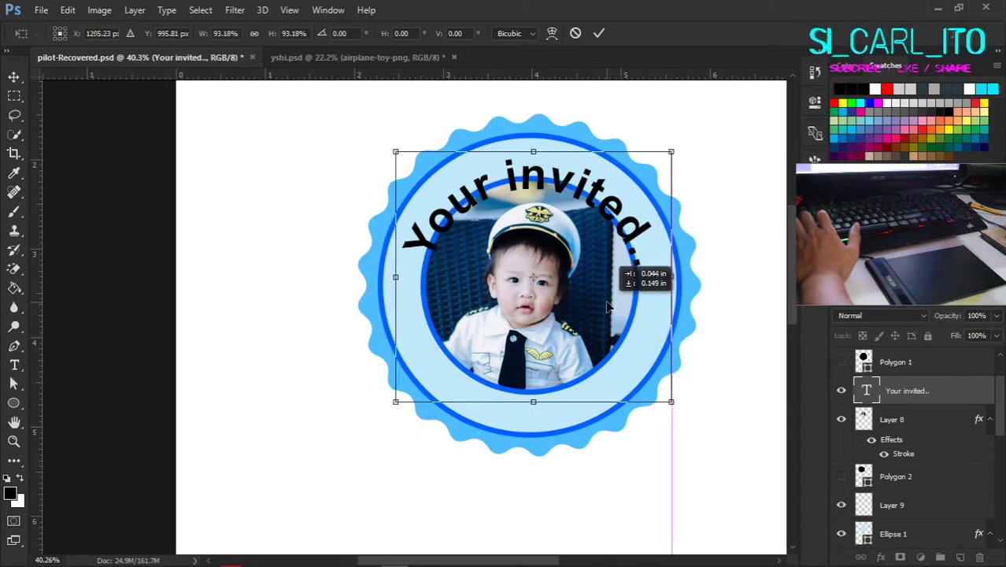
key("Return")
double_click(865, 390)
key("ctrl+t")
left_click(678, 304)
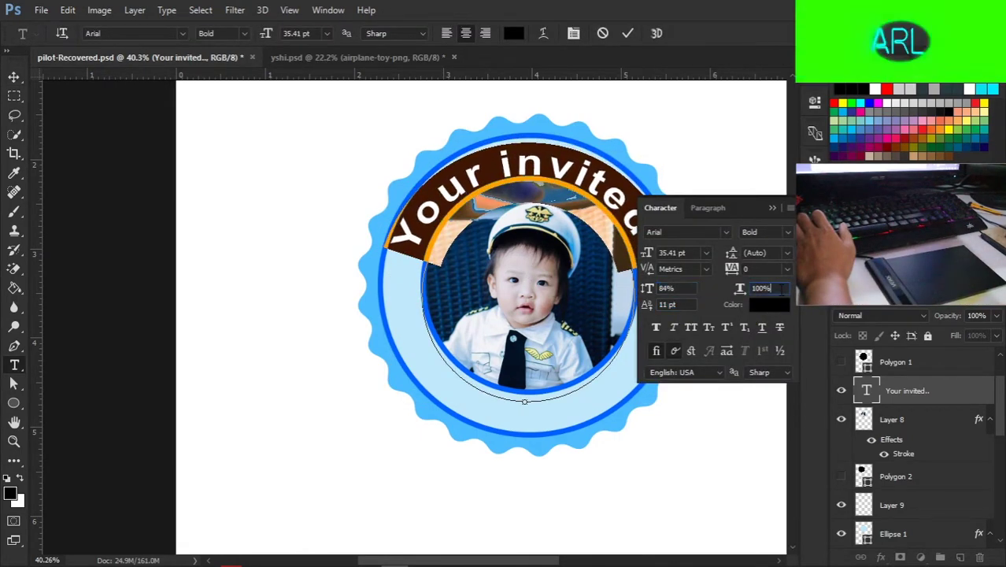
key("ctrl+Return")
Step: Group all the badge layers together
key("v")
scroll(732, 263, "down", 3)
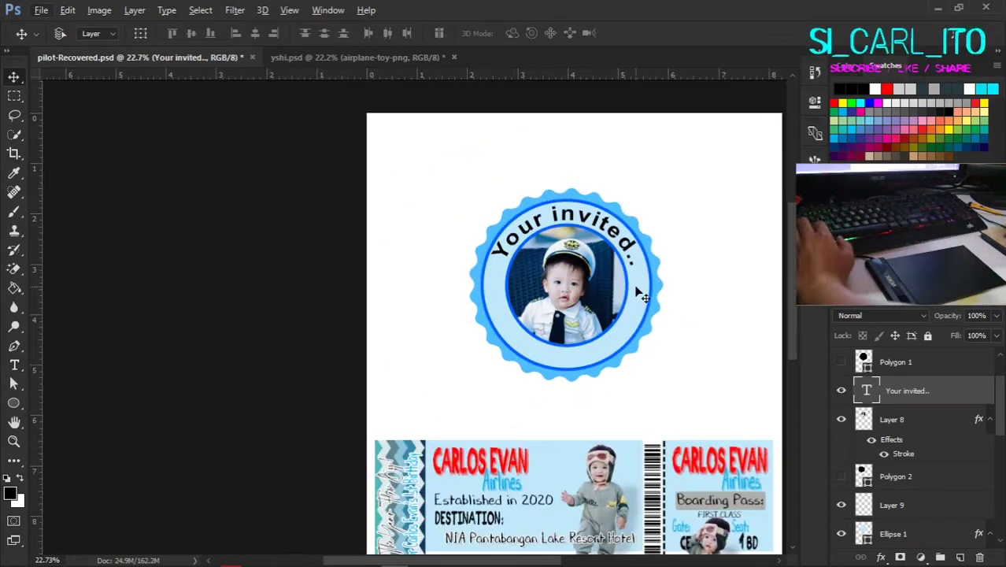
key("Return")
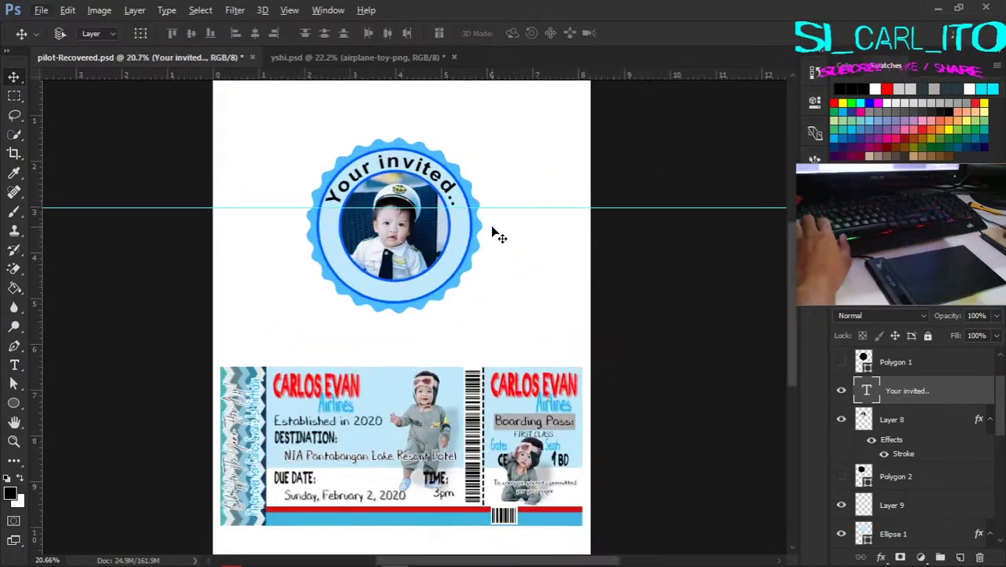
left_click_drag(308, 113, 504, 295)
key("ctrl+g")
Step: Drag the badge group into yshi.psd and shrink it onto the envelope
left_click_drag(931, 383, 323, 225)
key("ctrl+t")
left_click_drag(383, 288, 347, 289)
scroll(352, 344, "up", 1)
left_click_drag(352, 344, 348, 333)
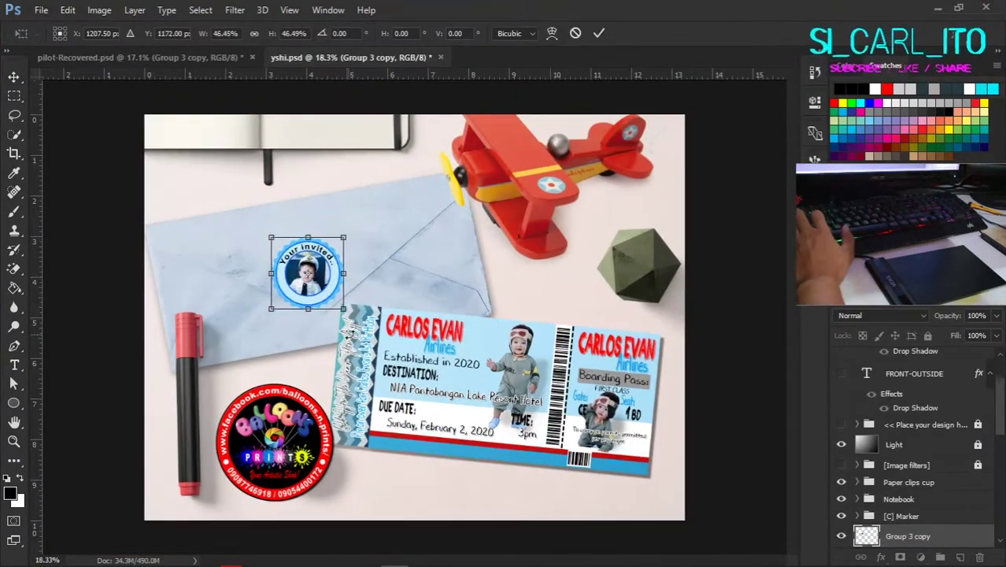
left_click_drag(844, 538, 933, 469)
scroll(928, 482, "down", 3)
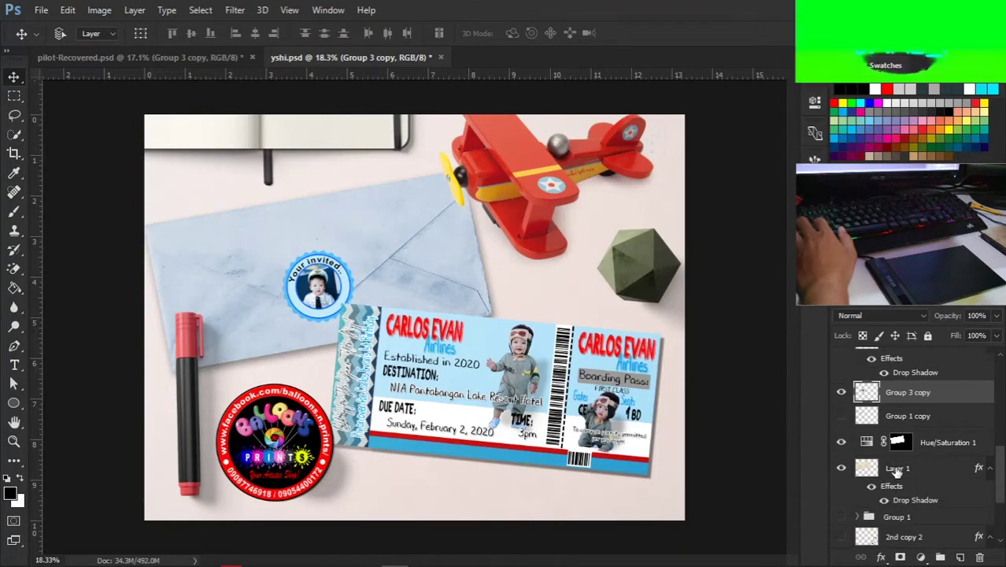
scroll(535, 324, "down", 3)
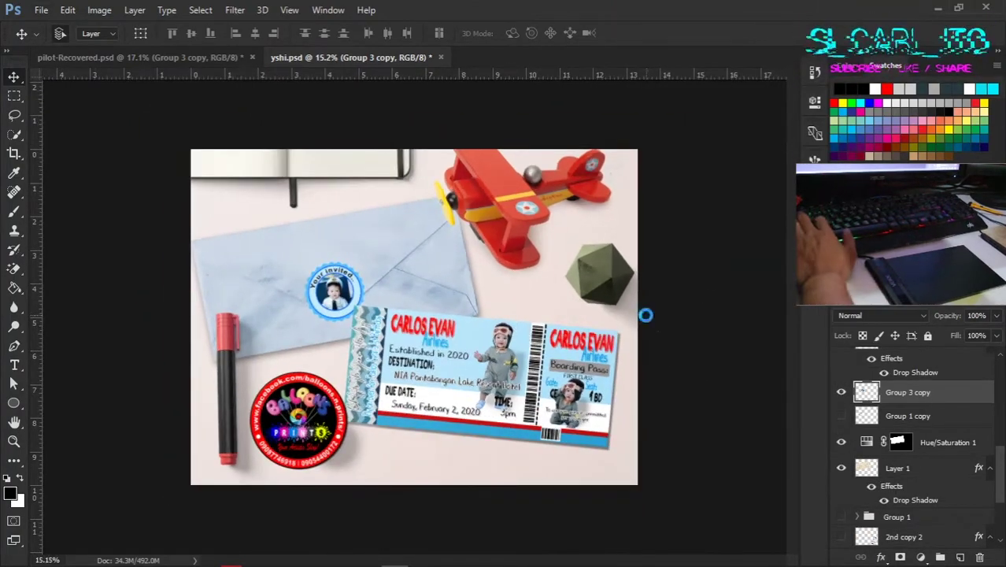
Step: Save the yshi mockup as a JPEG at maximum quality 12
key("ctrl+shift+s")
left_click(457, 356)
left_click(458, 193)
left_click(757, 472)
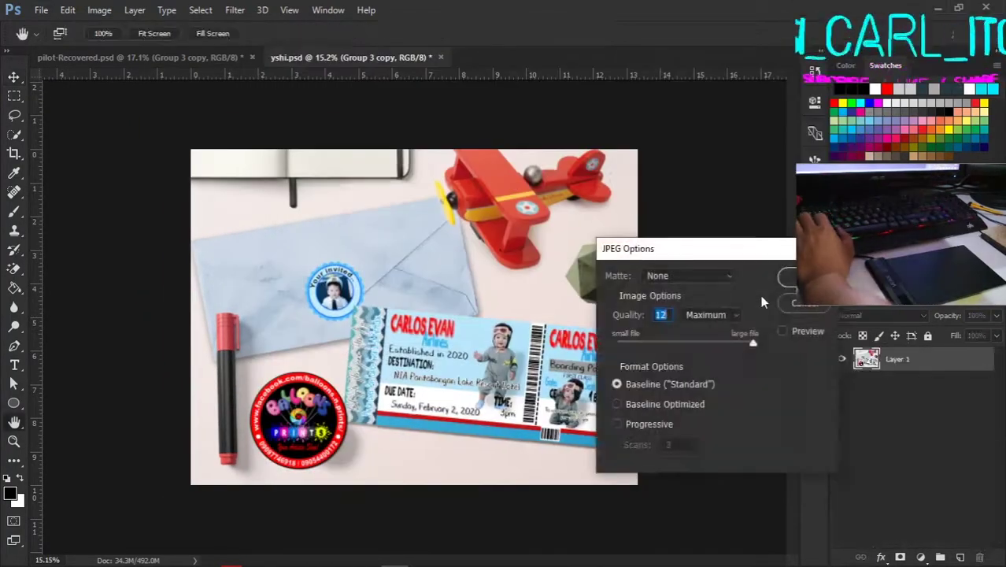
left_click(760, 294)
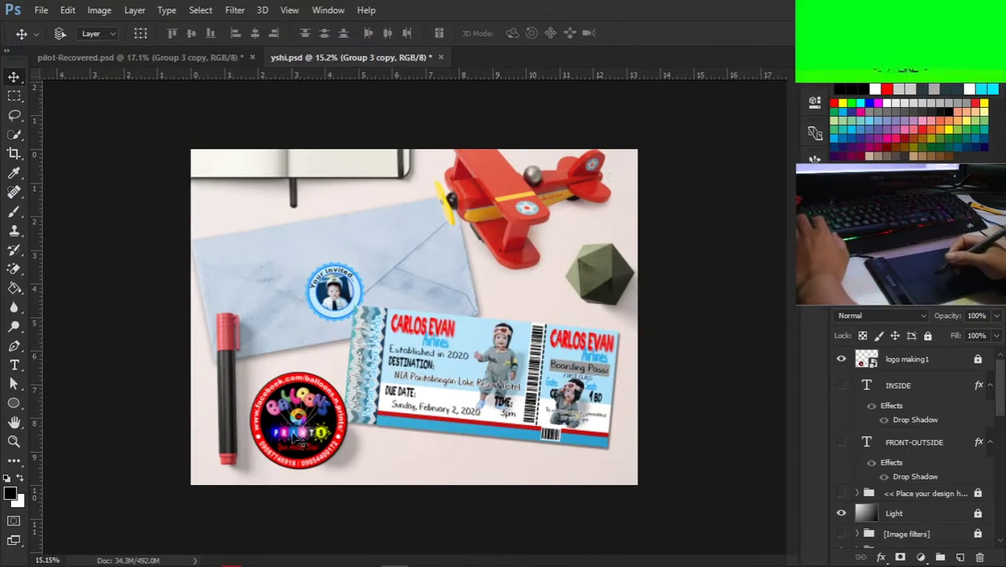
Step: Re-save pilot-Recovered.psd as pilot.psd and open WhatsApp's Invitation chat
key("ctrl+Tab")
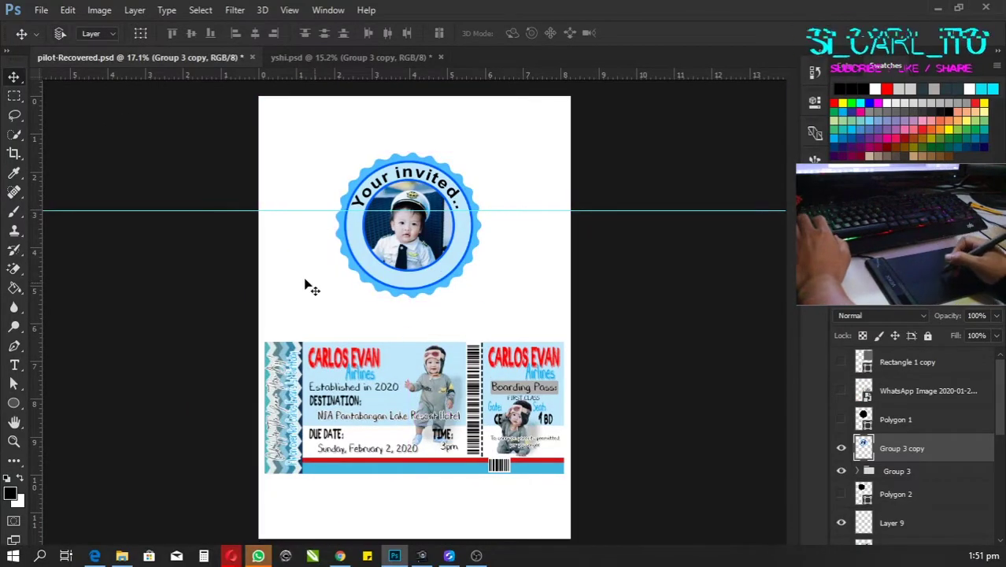
left_click(41, 10)
left_click(61, 173)
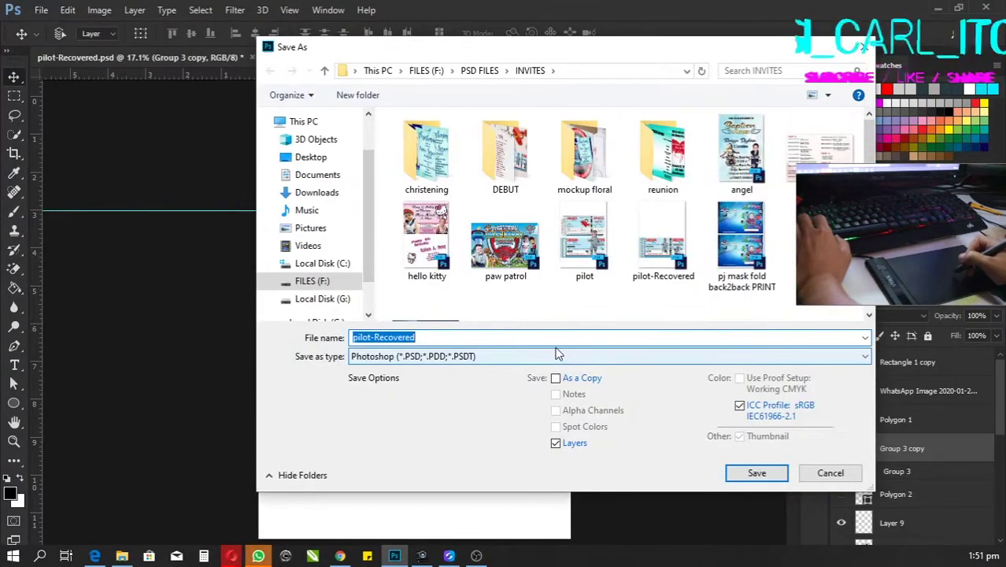
left_click(553, 334)
key("BackSpace")
key("BackSpace")
key("BackSpace")
key("BackSpace")
key("BackSpace")
key("BackSpace")
key("BackSpace")
key("BackSpace")
key("BackSpace")
key("BackSpace")
left_click(572, 367)
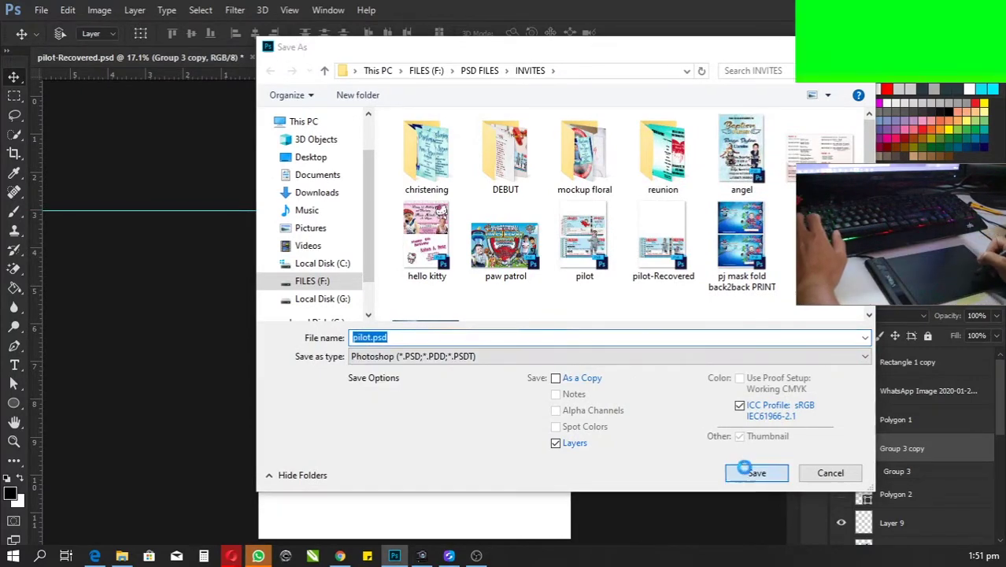
left_click(752, 472)
left_click(258, 555)
left_click(298, 153)
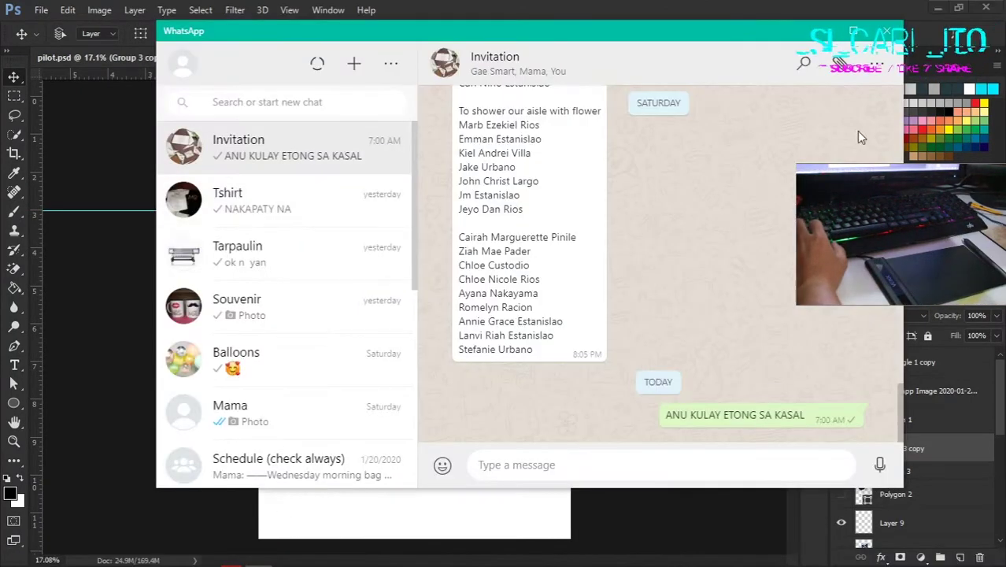
Step: Attach the pilot mockup image from Recent files and send it to the Invitation chat
left_click(839, 115)
left_click(213, 106)
scroll(389, 236, "down", 3)
left_click(338, 333)
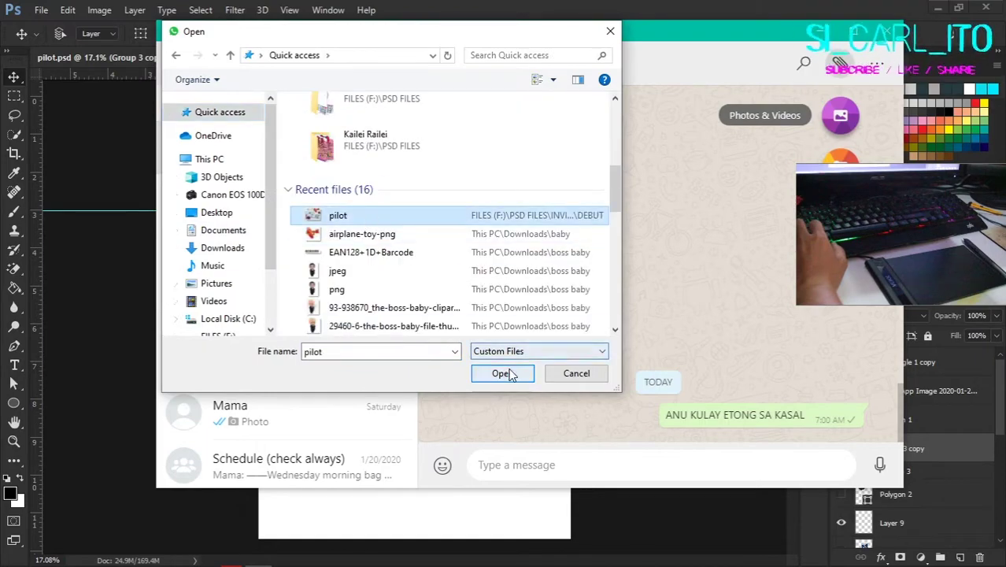
left_click(507, 373)
key("Return")
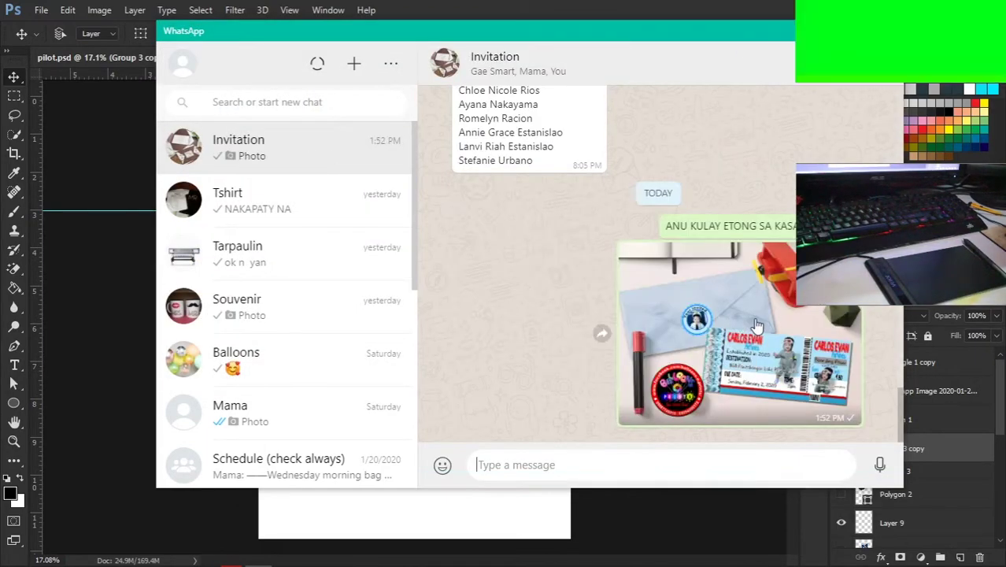
Step: View the sent photo full size, close the viewer and return to Photoshop
left_click(754, 325)
left_click(570, 197)
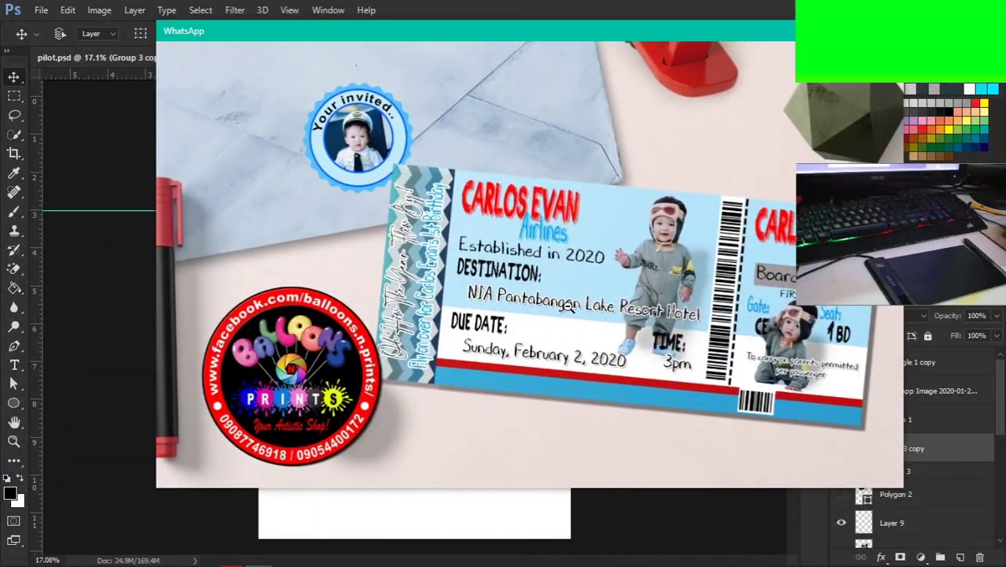
left_click(566, 307)
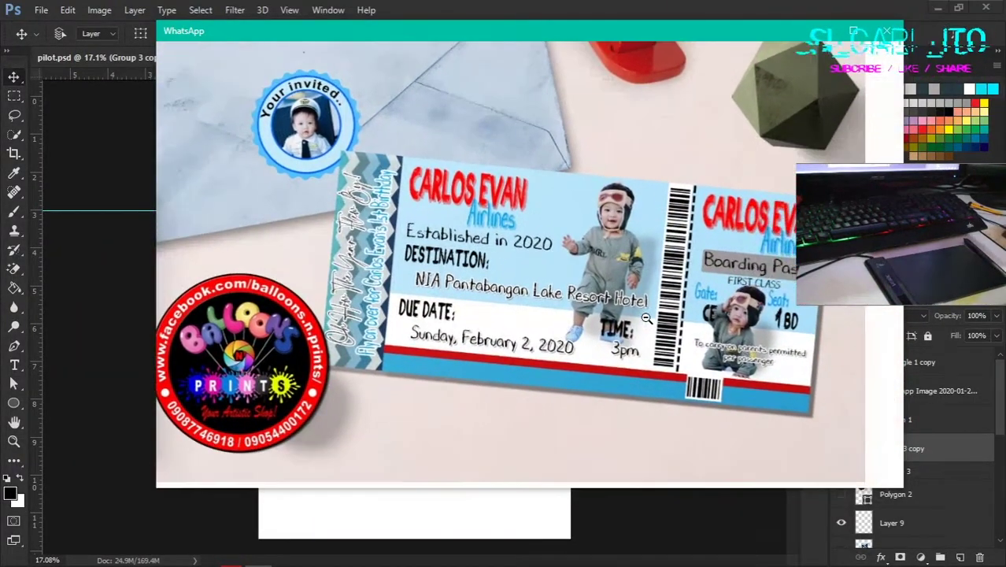
key("alt+Tab")
scroll(431, 372, "up", 4)
scroll(578, 350, "down", 4)
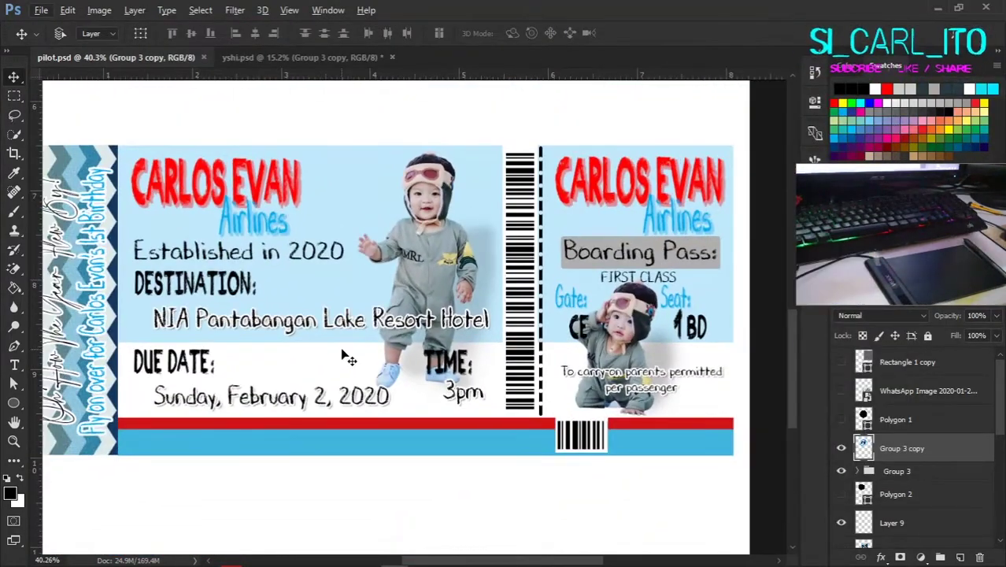
Step: Show the James sample ticket layer and duplicate the 'Fly on over' text layer
scroll(348, 359, "down", 3)
scroll(905, 441, "down", 3)
left_click(840, 481)
scroll(570, 362, "up", 3)
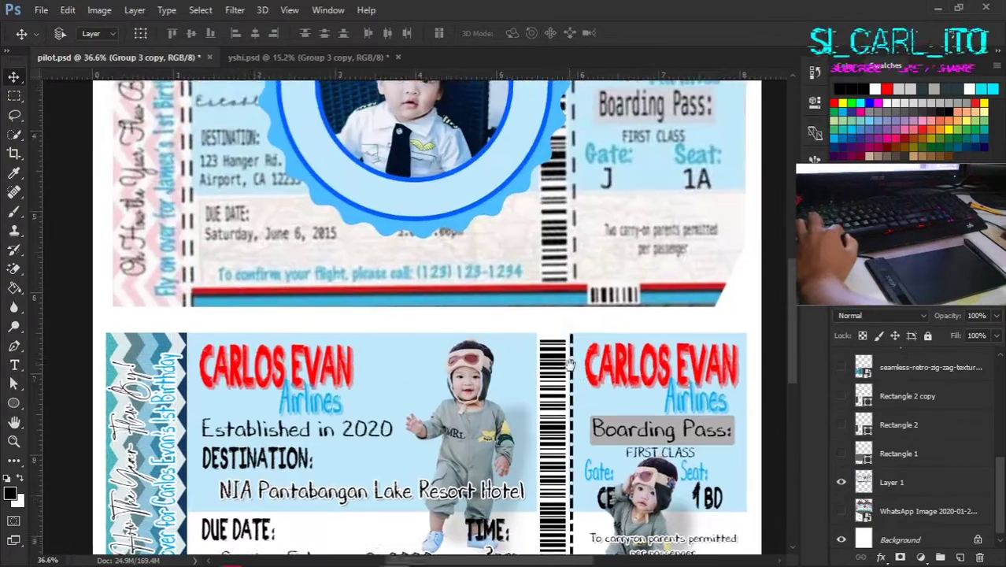
scroll(570, 363, "up", 3)
left_click(714, 425)
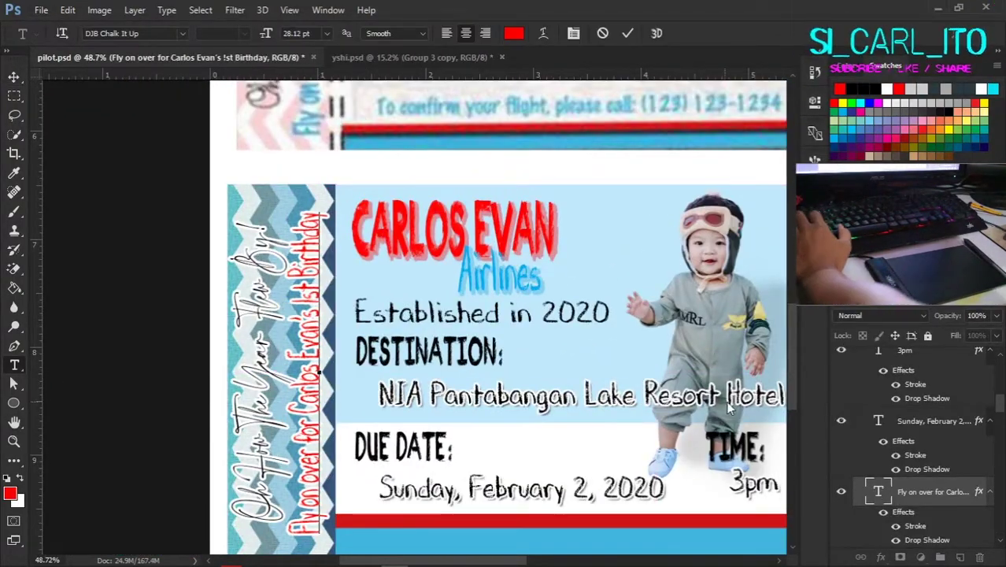
scroll(498, 292, "down", 4)
scroll(370, 315, "up", 5)
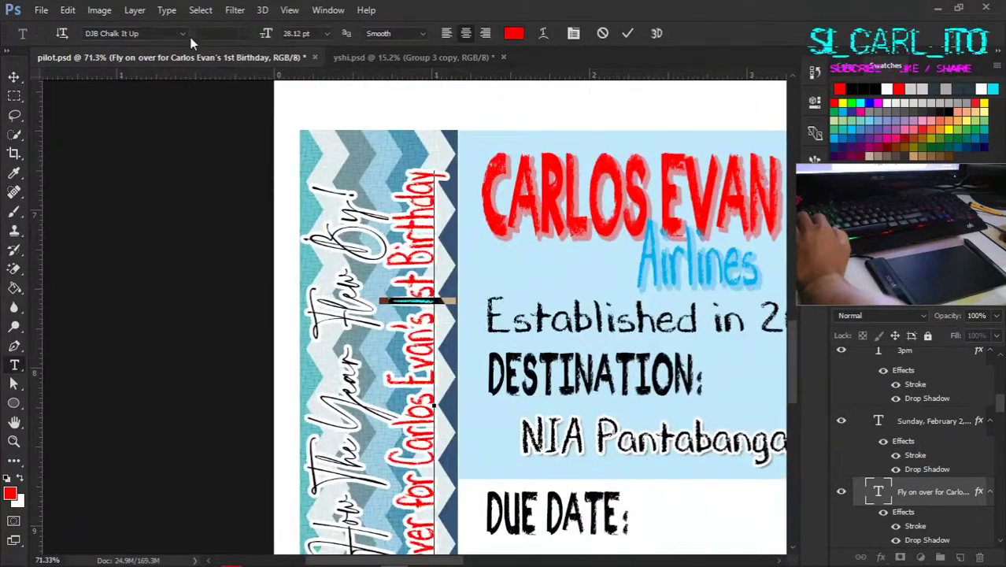
key("ctrl+j")
Step: Create a merged copy of the visible ticket, leaving the font unchanged
left_click(182, 34)
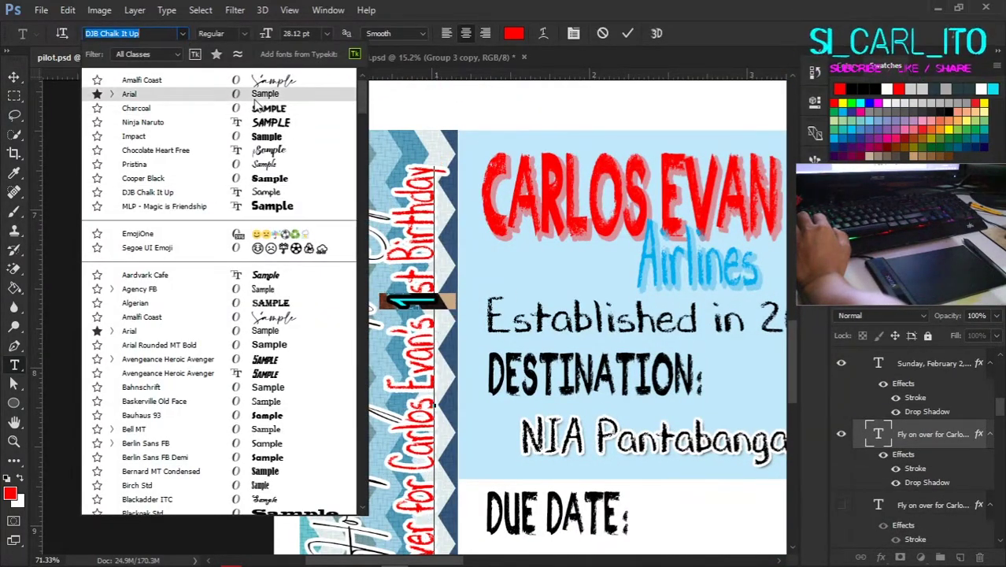
key("Escape")
key("v")
scroll(603, 272, "down", 4)
left_click_drag(606, 279, 422, 319)
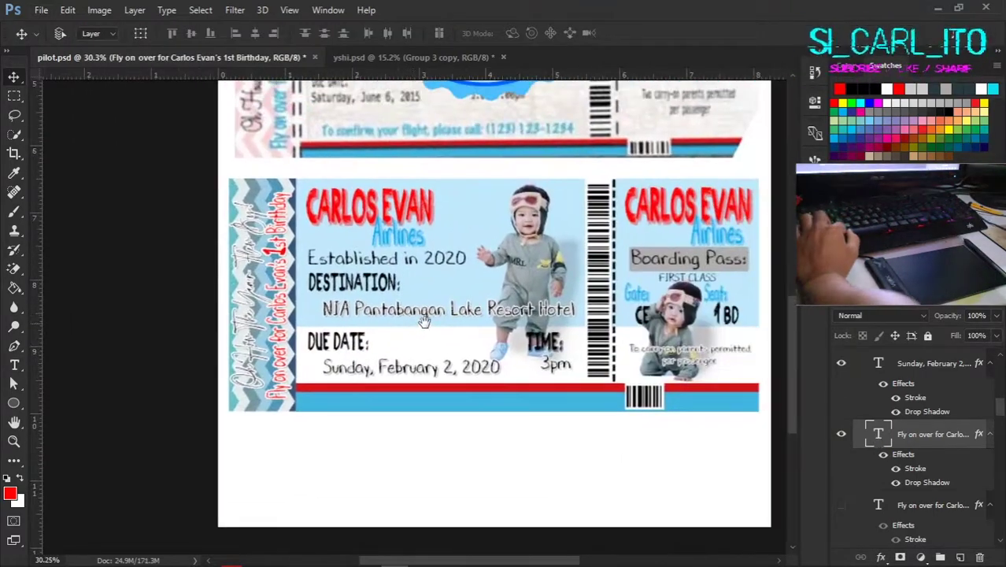
scroll(339, 329, "up", 5)
scroll(338, 329, "down", 8)
scroll(879, 439, "up", 3)
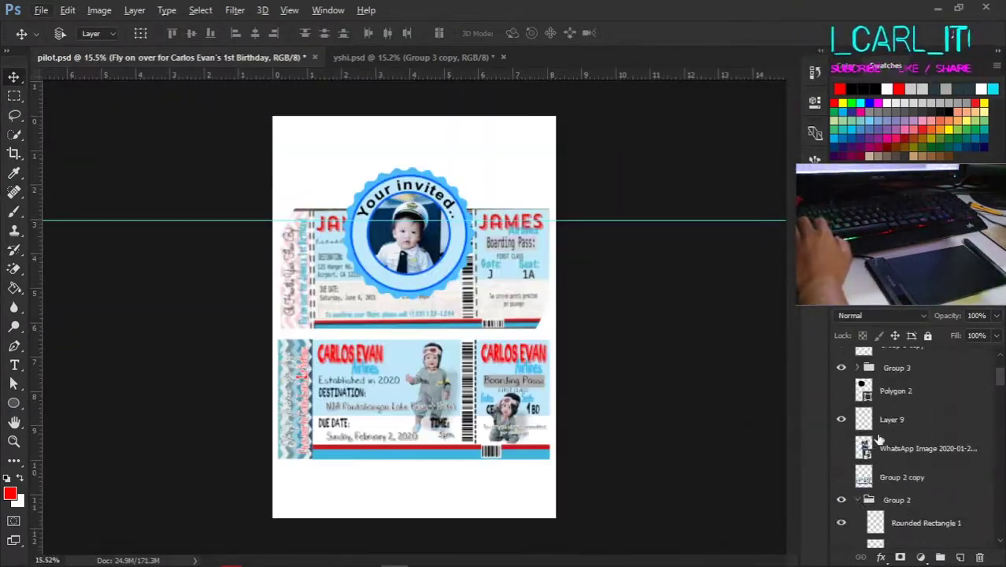
key("ctrl+j")
key("ctrl+e")
Step: Place the merged ticket on the yshi mockup and resize it to fit the envelope
left_click_drag(334, 64, 551, 330)
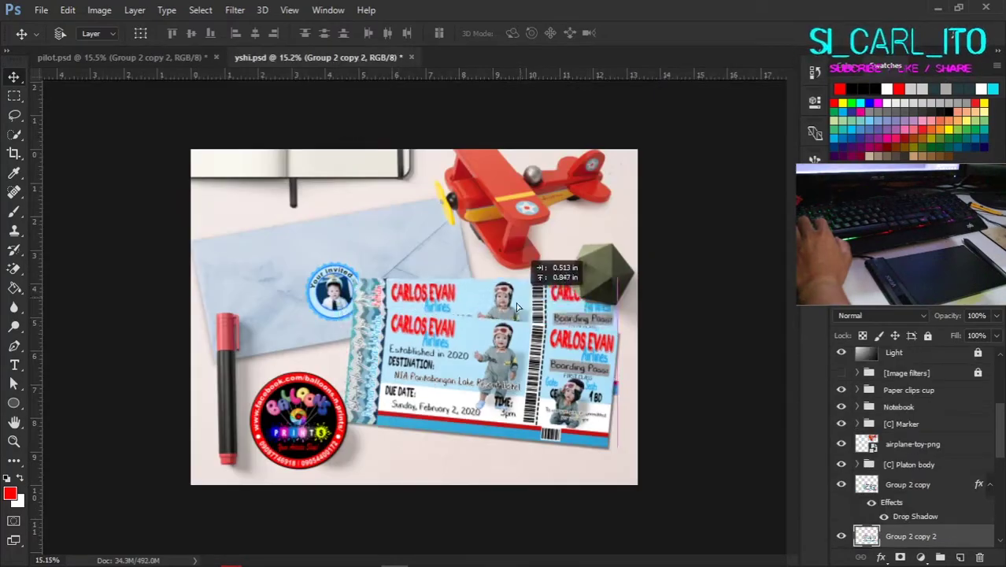
scroll(730, 382, "up", 1)
left_click_drag(731, 382, 693, 378)
scroll(693, 378, "up", 1)
key("alt+Tab")
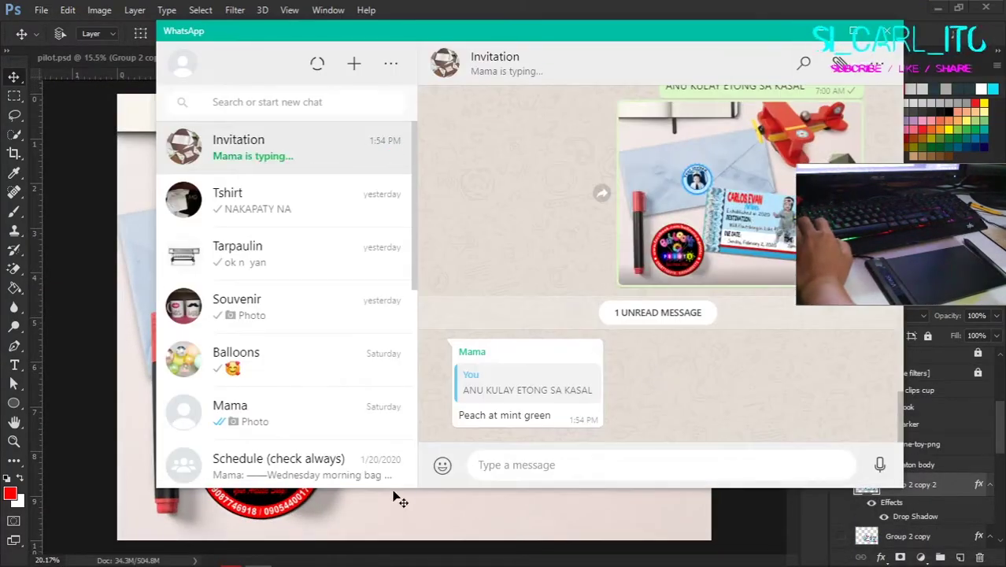
key("alt+Tab")
scroll(406, 402, "up", 2)
scroll(406, 402, "down", 2)
key("ctrl+Tab")
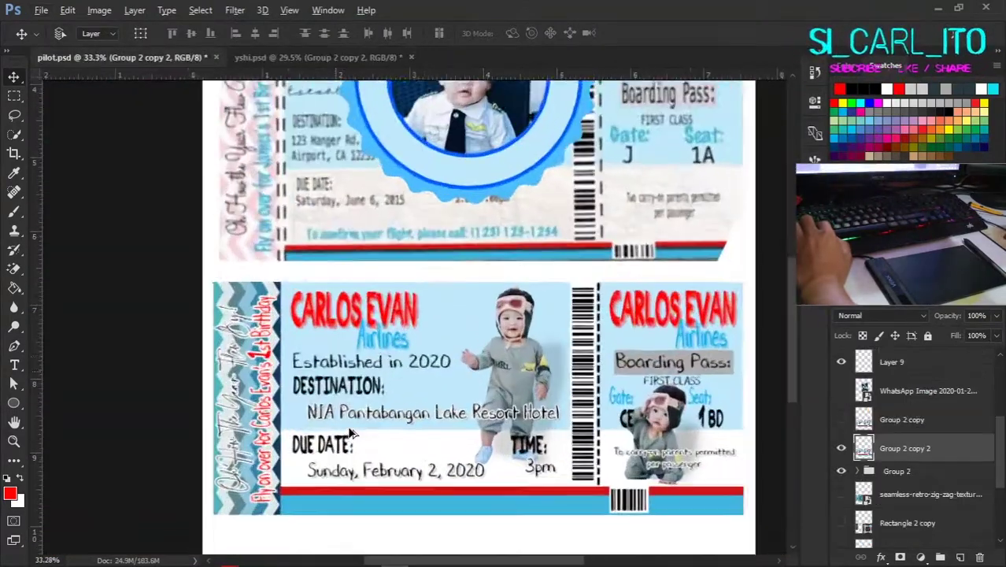
Step: Inspect the layer style of the 'To carry-on' text without changing it
left_click(370, 360, "ctrl")
scroll(926, 470, "up", 1)
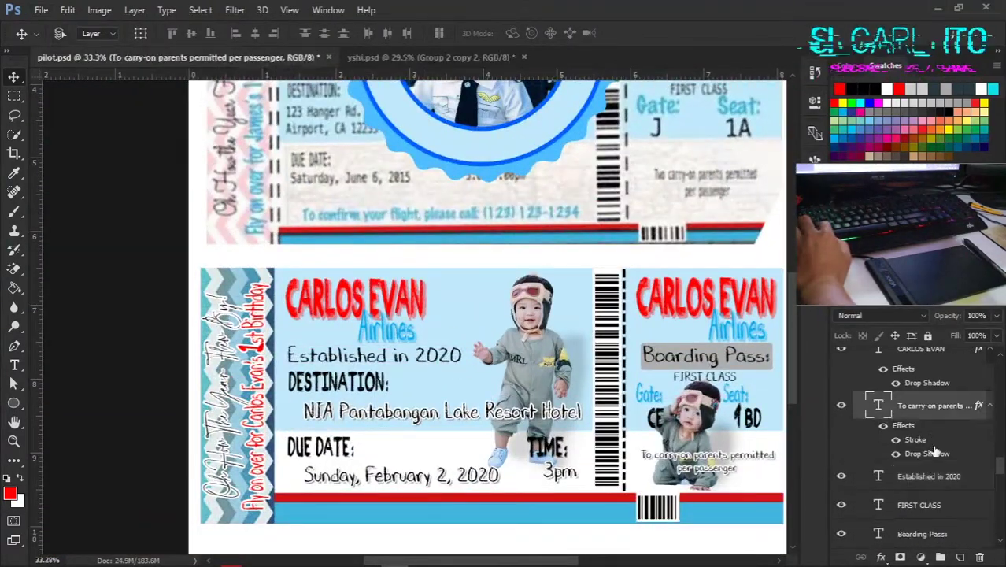
left_click(929, 476)
double_click(913, 439)
left_click(734, 124)
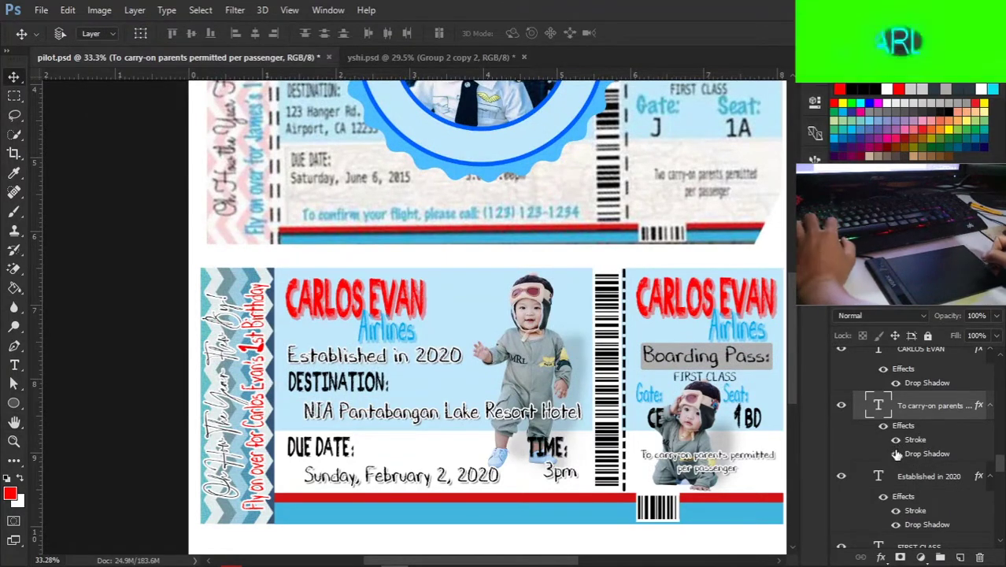
scroll(943, 466, "down", 2)
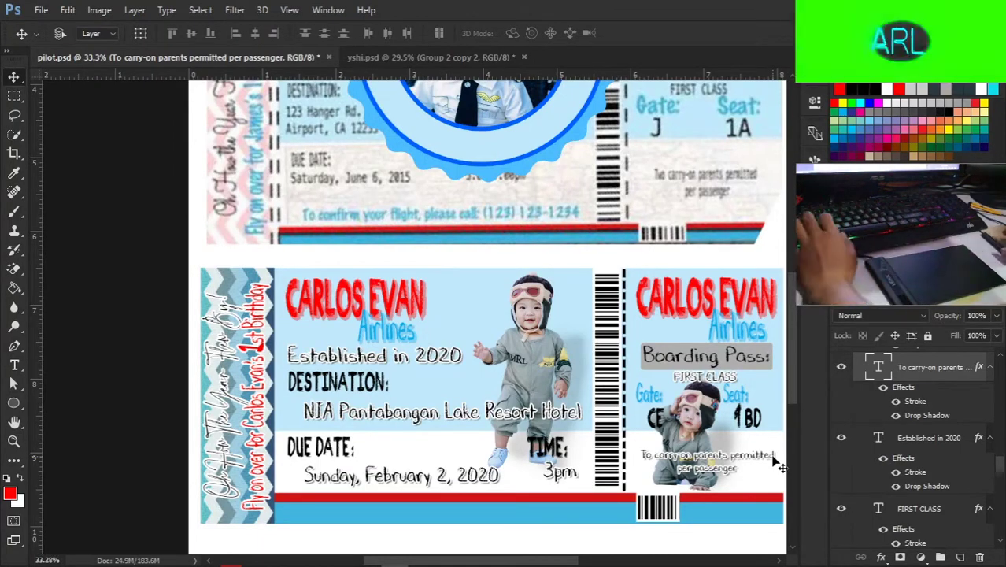
left_click_drag(631, 359, 591, 289)
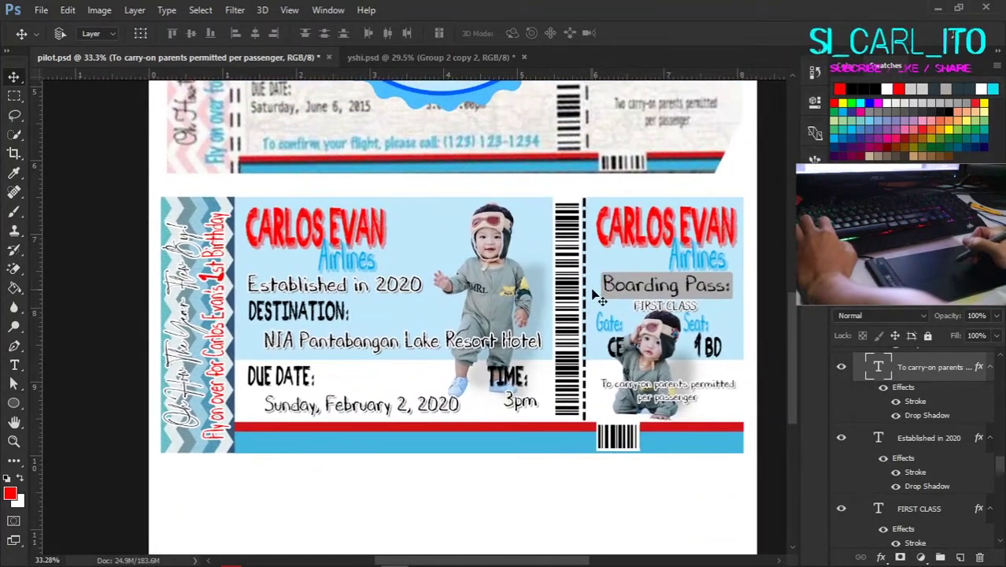
Step: Select the Group 2 ticket group and drag it onto the yshi mockup canvas
left_click(647, 358, "ctrl")
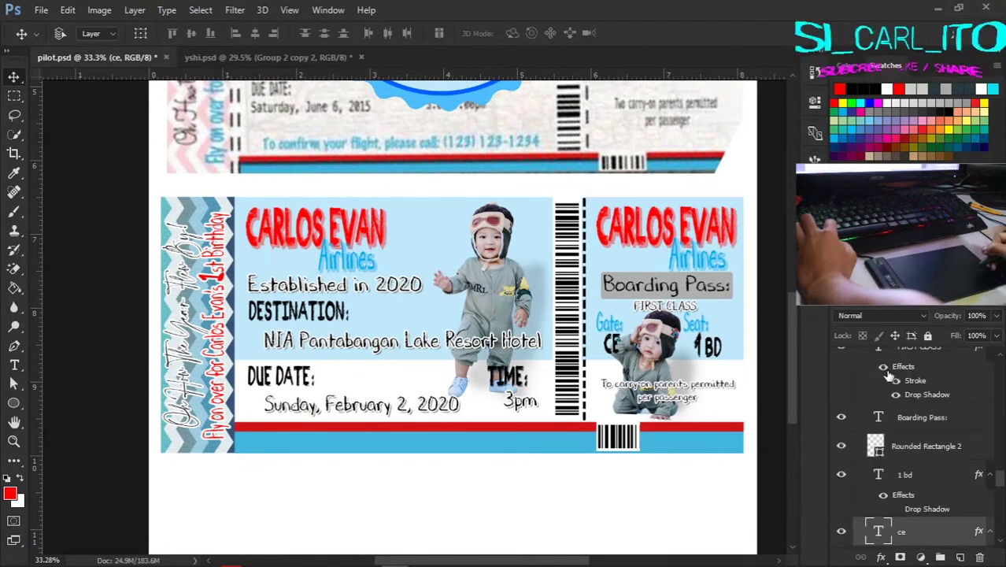
scroll(913, 494, "down", 6)
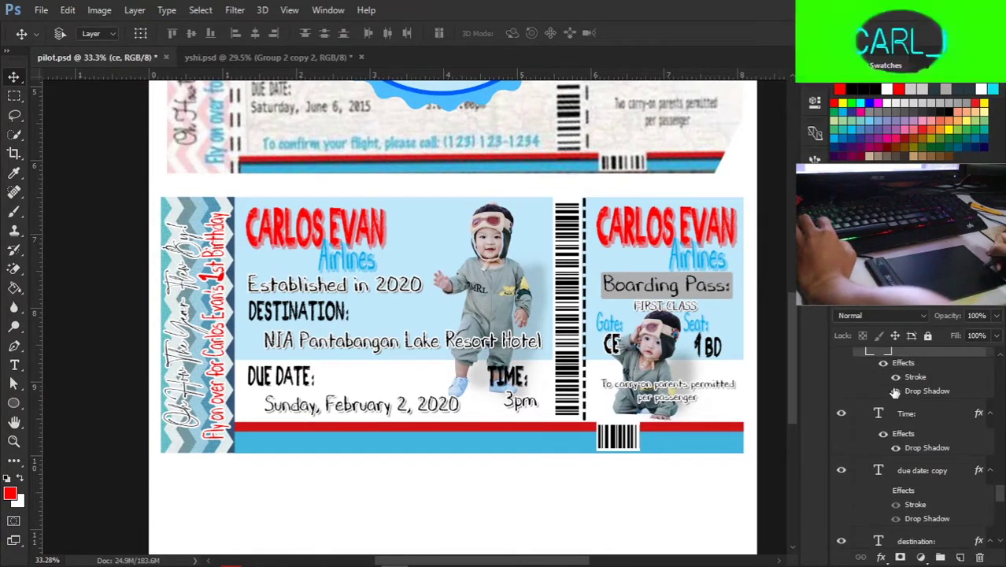
scroll(913, 457, "up", 1)
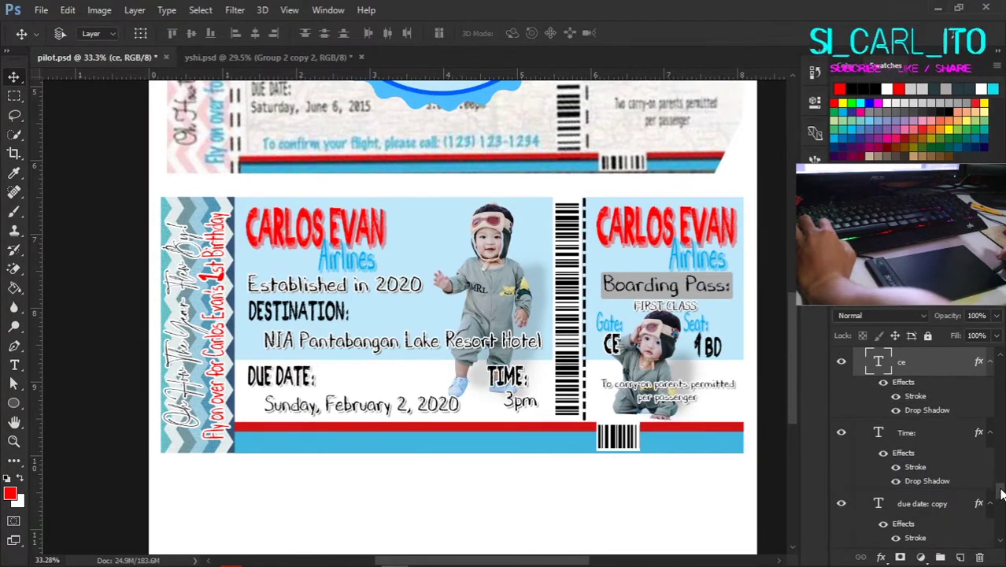
scroll(893, 423, "up", 2)
left_click_drag(1001, 504, 957, 480)
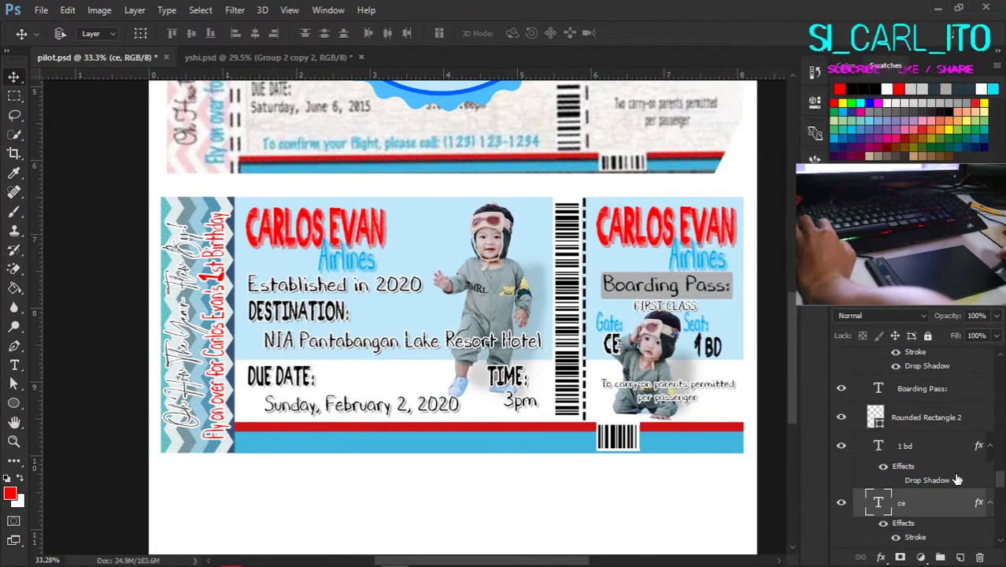
scroll(913, 473, "down", 10)
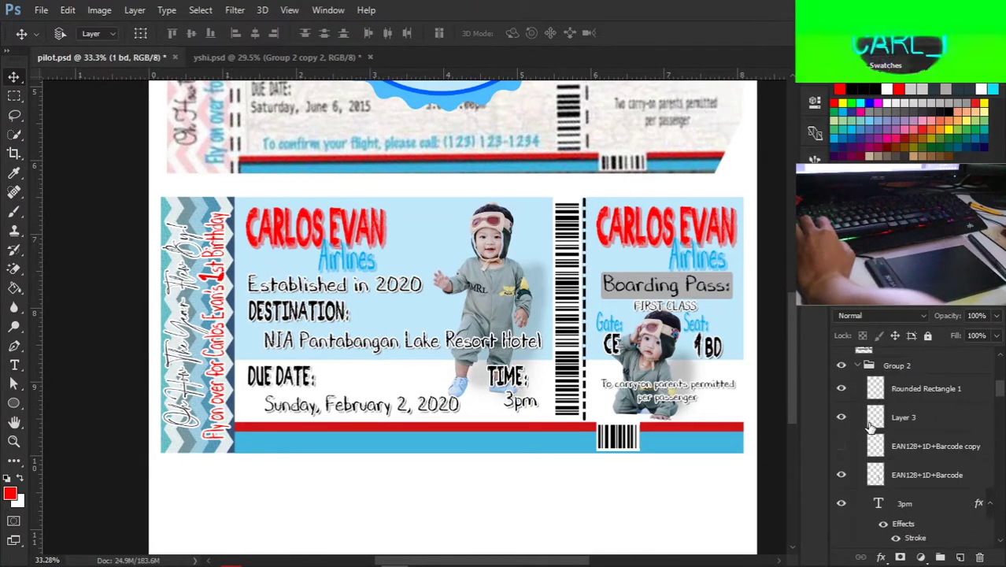
left_click(897, 477)
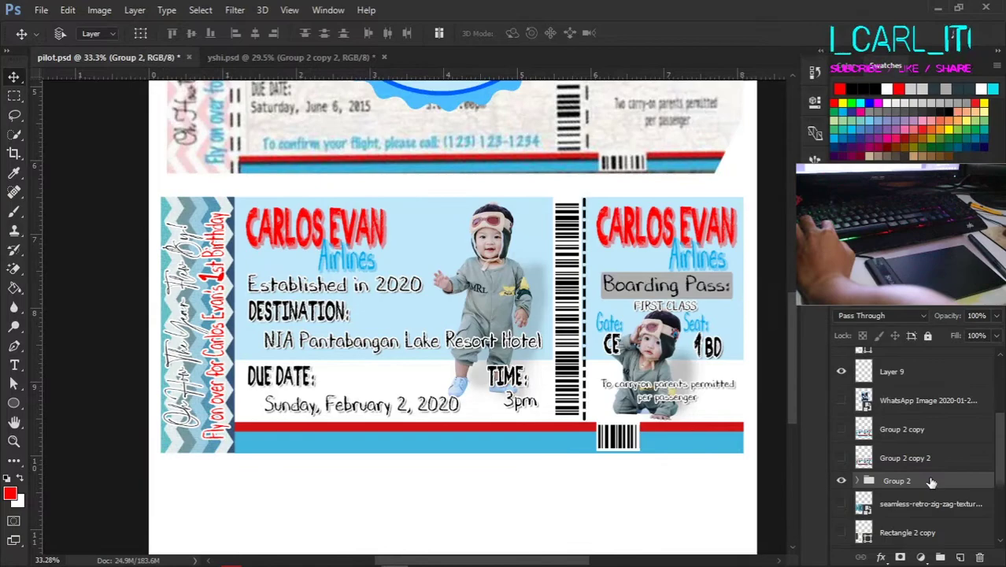
left_click_drag(922, 477, 504, 334)
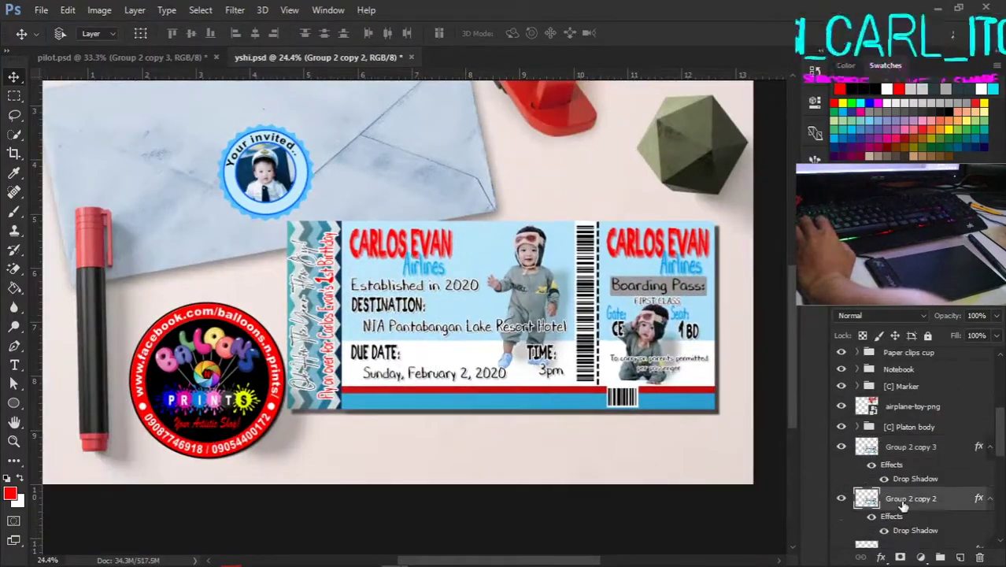
Step: Rotate the placed ticket to match the envelope's tilt
key("ctrl+t")
left_click_drag(748, 415, 701, 449)
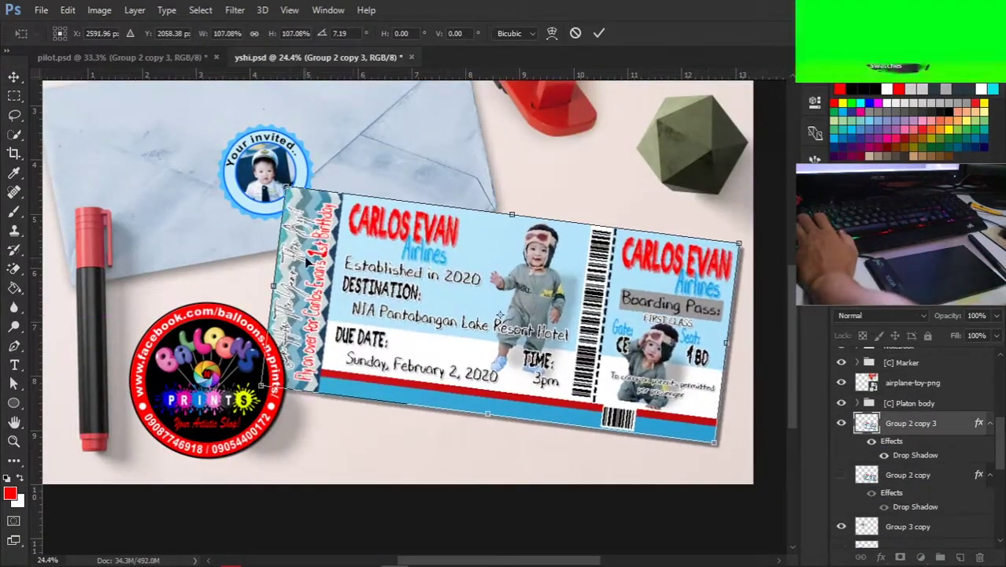
key("Return")
key("ctrl+0")
Step: Adjust the ticket's Drop Shadow settings and apply them
double_click(909, 454)
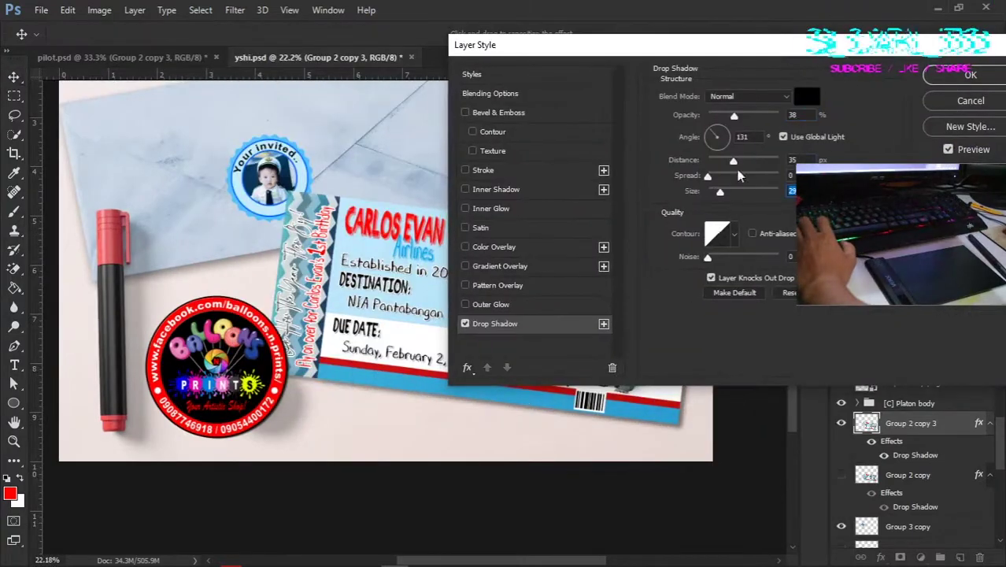
key("Return")
scroll(504, 405, "down", 3)
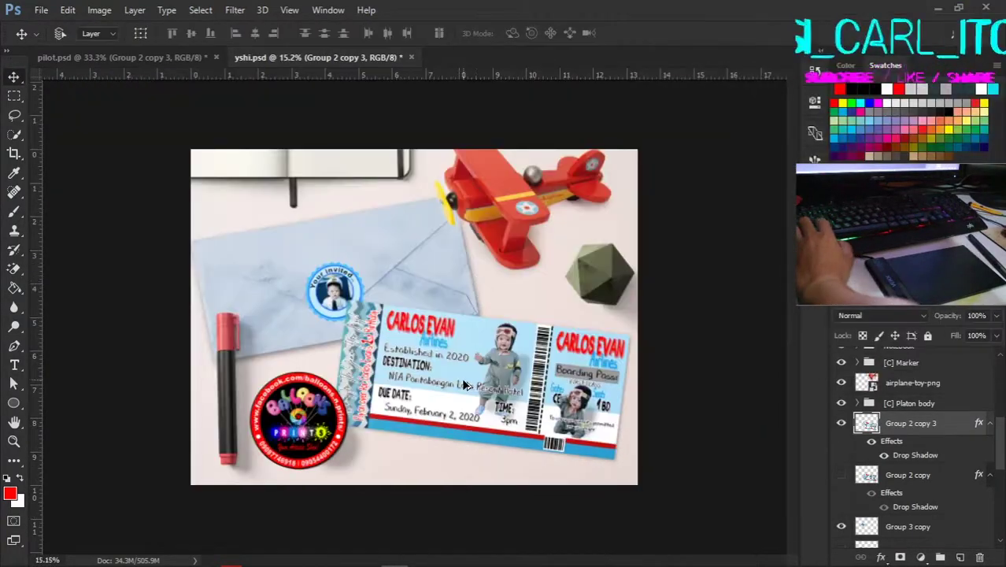
scroll(504, 406, "up", 3)
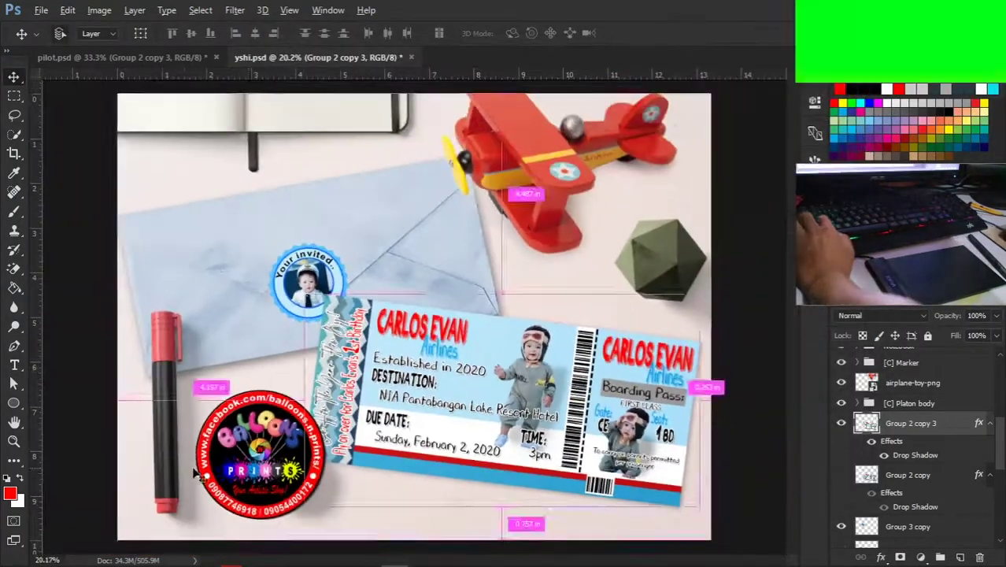
scroll(414, 316, "down", 2)
Step: Step the layer selection to the top and select the balloon logo layer
key("alt+bracketright")
key("alt+bracketright")
key("alt+bracketright")
key("alt+bracketright")
key("alt+bracketright")
key("alt+bracketright")
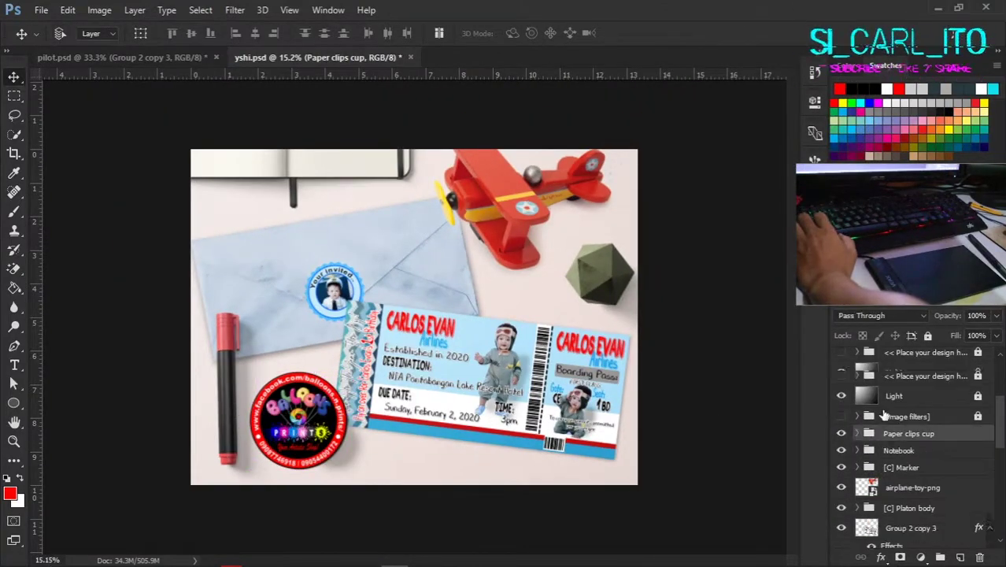
left_click(335, 460)
scroll(384, 450, "up", 6)
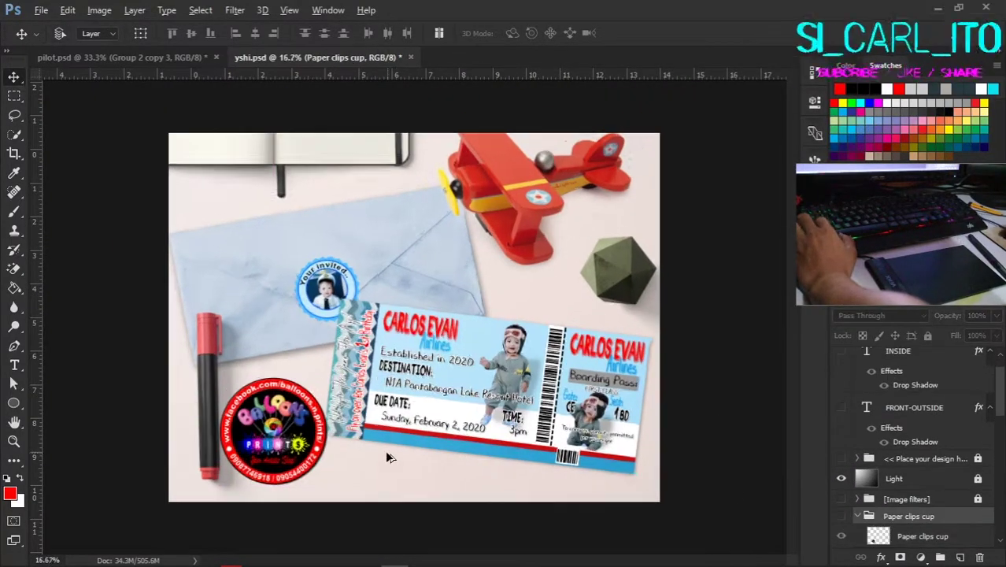
scroll(240, 460, "down", 4)
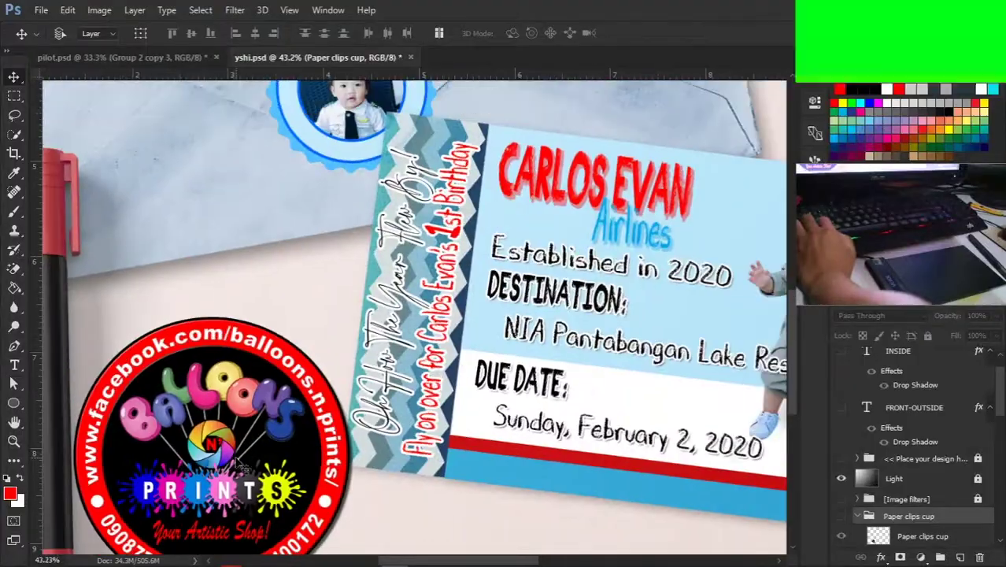